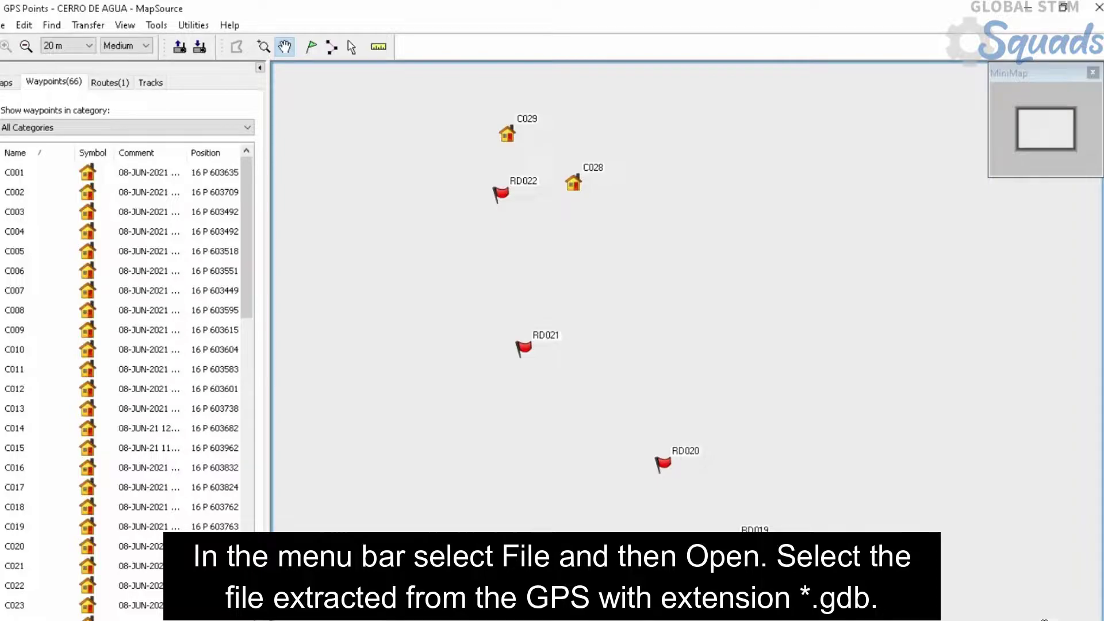
# Pan and zoom the MapSource map to frame the whole waypoint cluster.
pyautogui.moveTo(608, 277); pyautogui.dragTo(577, 172)
pyautogui.scroll(-1, 668, 302)
pyautogui.scroll(-1, 669, 301)
pyautogui.scroll(-1, 782, 369)
pyautogui.scroll(-1, 888, 492)
pyautogui.moveTo(888, 492); pyautogui.dragTo(785, 360)
pyautogui.scroll(1, 784, 360)
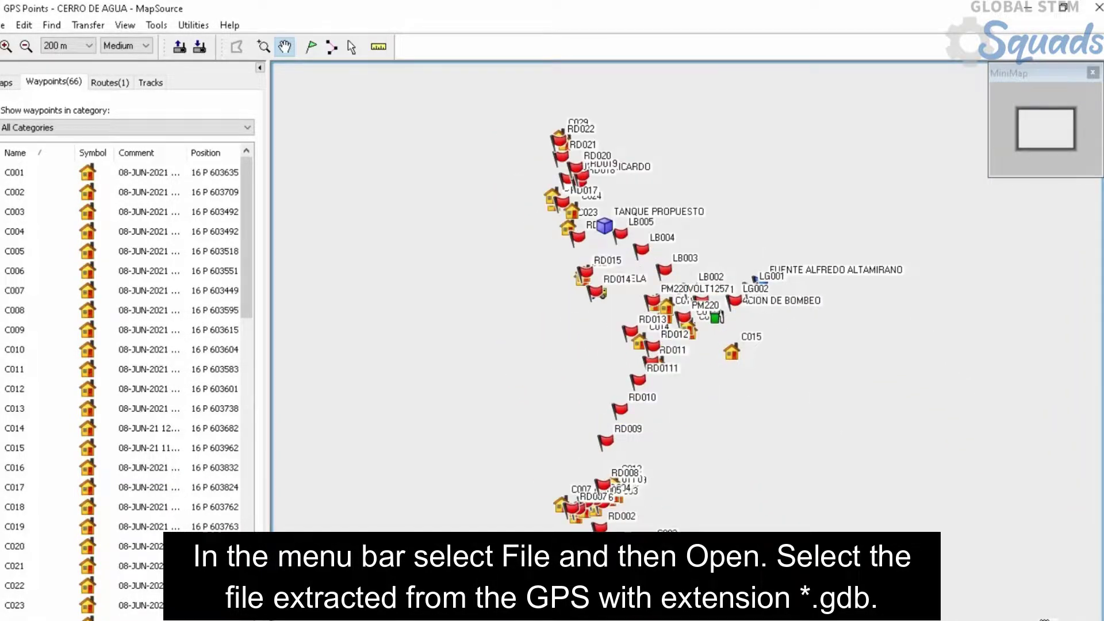
# Set MapSource preferences to metric units, UTM grid and WGS 84 datum.
pyautogui.click(24, 25)
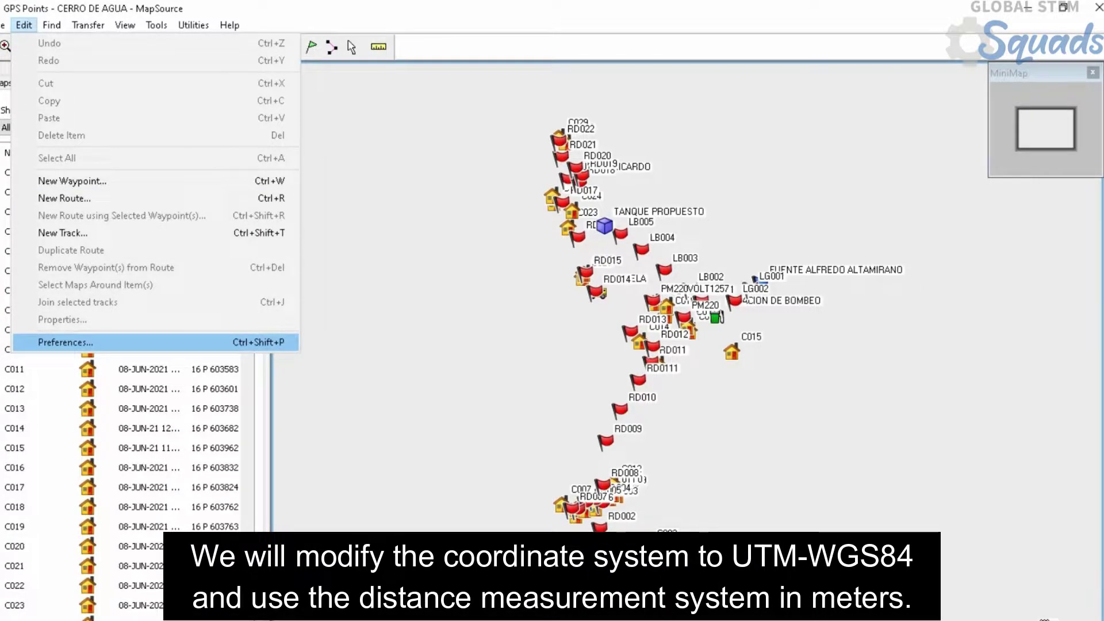
pyautogui.click(65, 342)
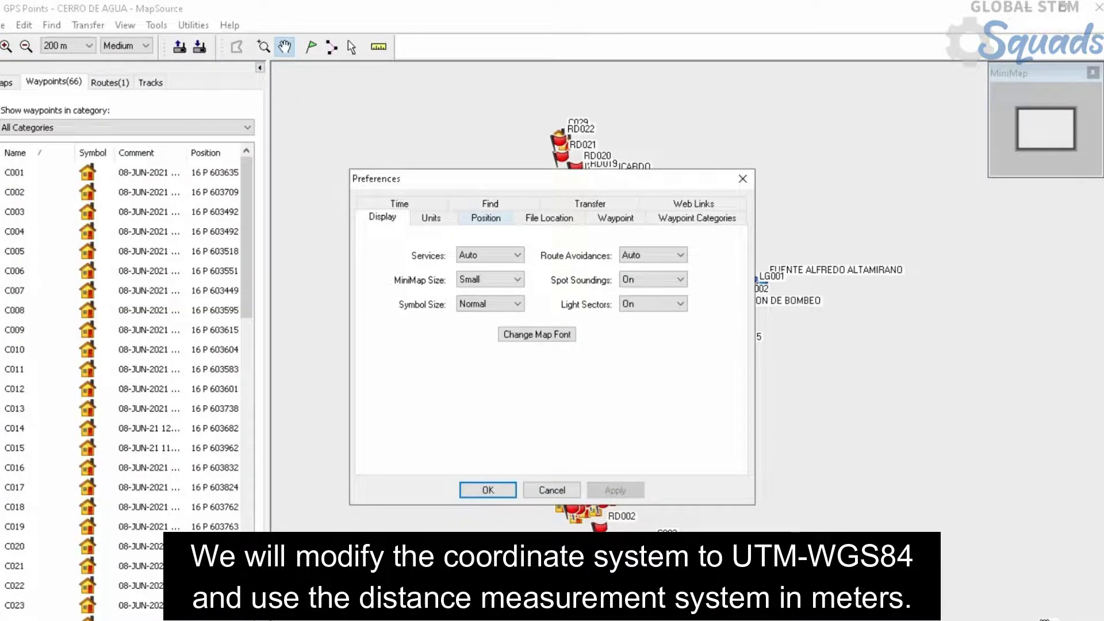
pyautogui.hotkey('ctrl', 'Tab')
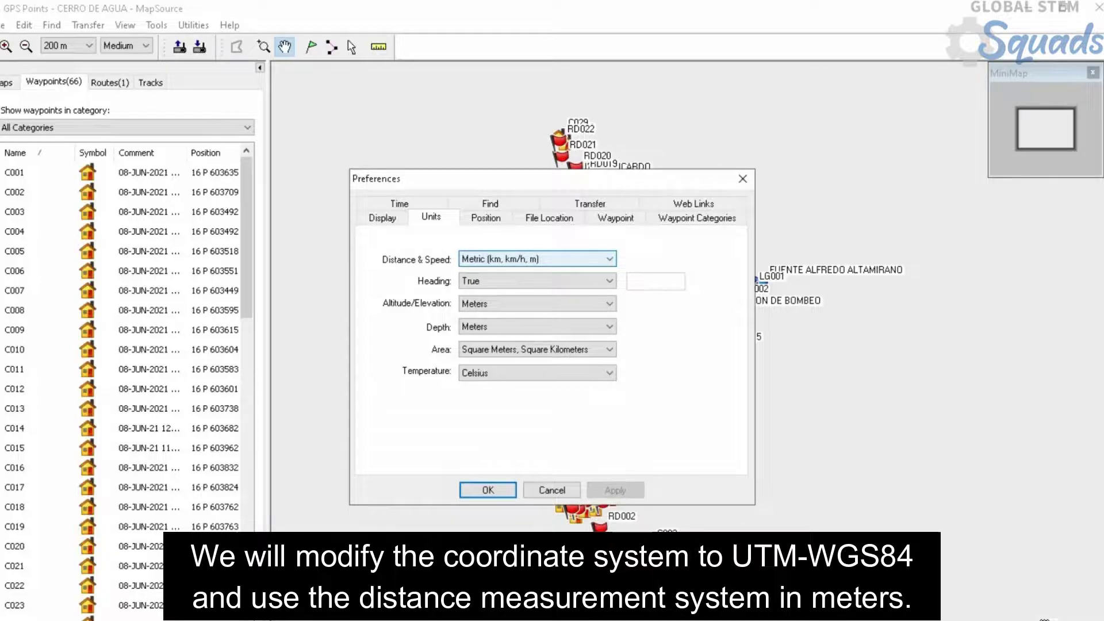
pyautogui.click(486, 218)
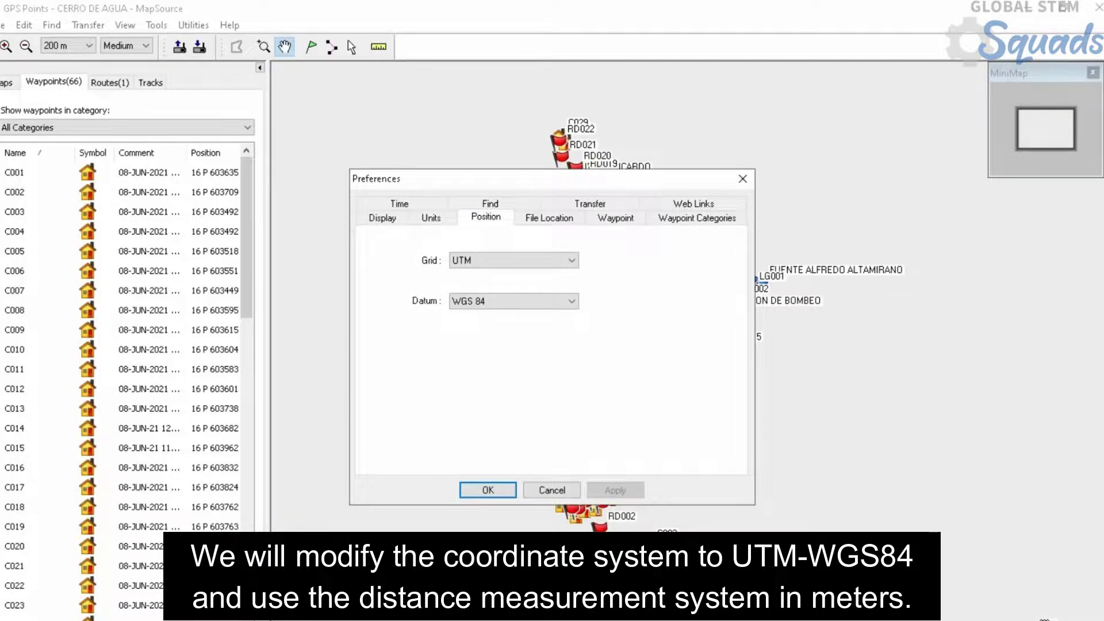
pyautogui.click(513, 261)
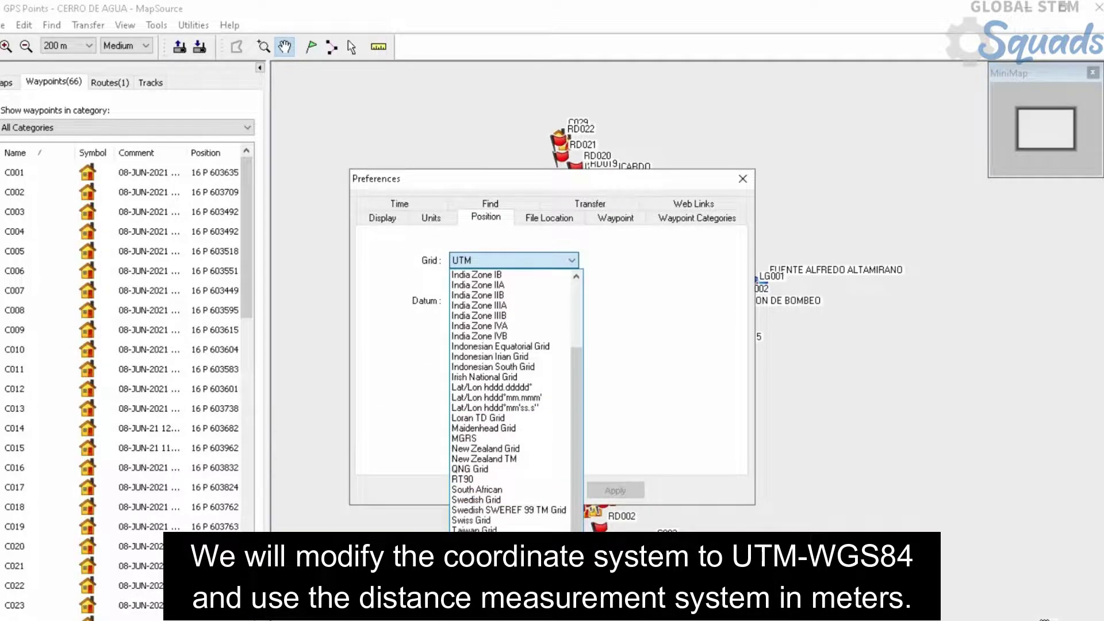
pyautogui.click(495, 560)
pyautogui.click(514, 301)
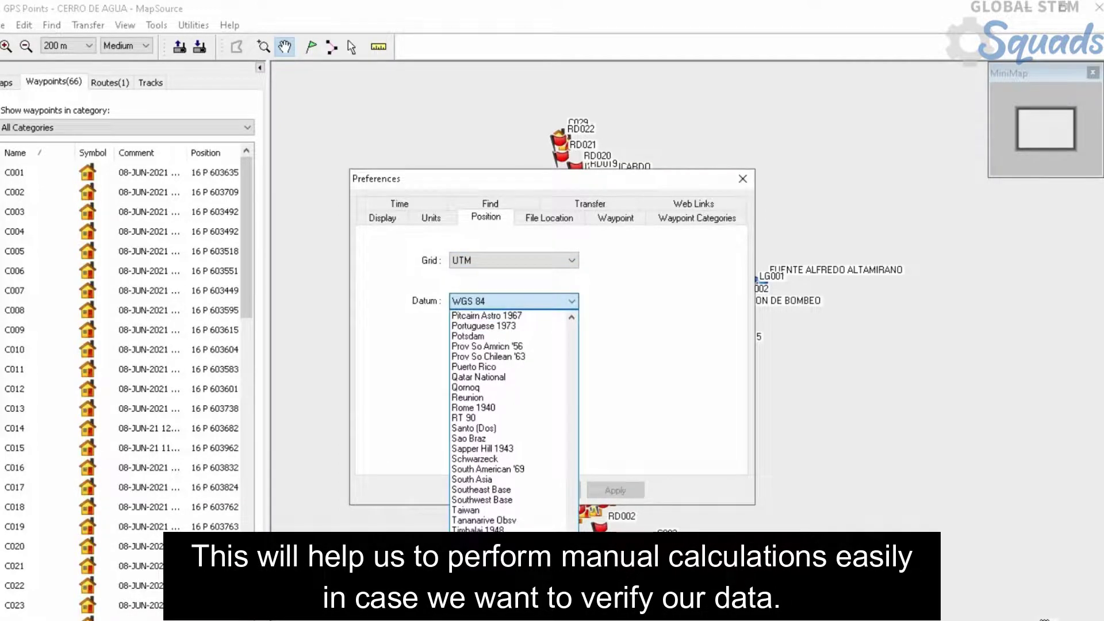
pyautogui.click(486, 602)
pyautogui.click(488, 489)
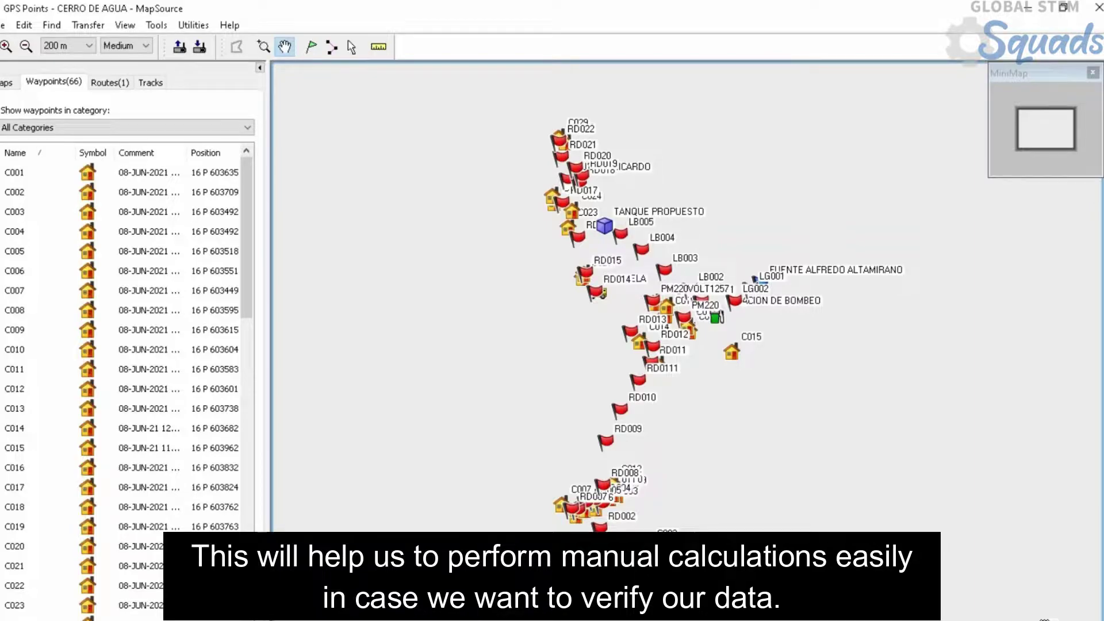
# Pan and zoom to the northern waypoints C029, RD022 and C028, then the lower ones.
pyautogui.moveTo(491, 320); pyautogui.dragTo(487, 355)
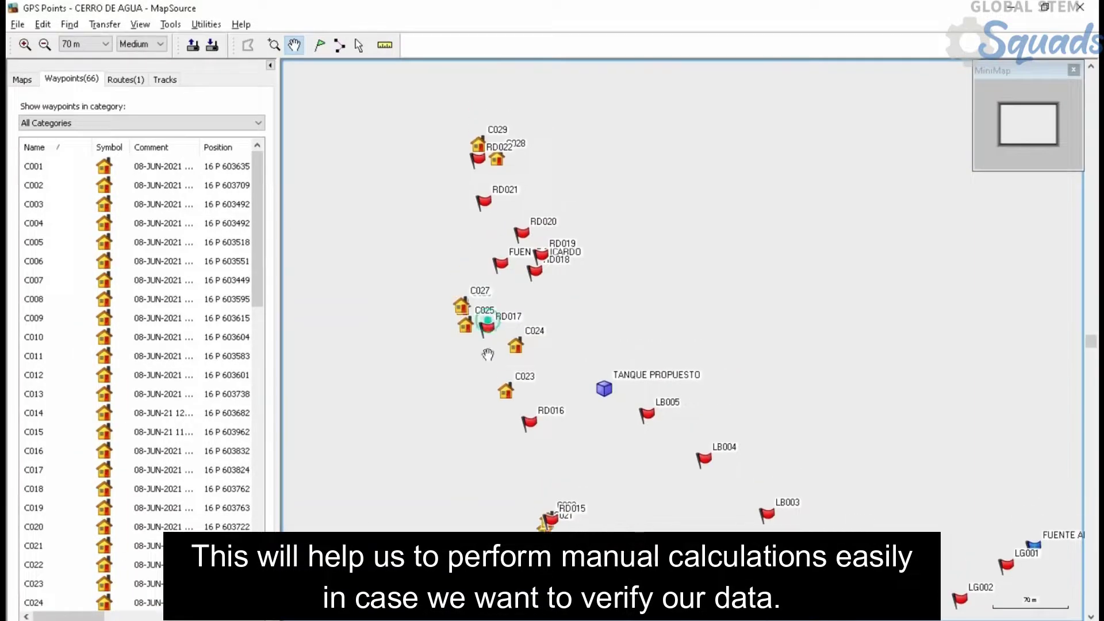
pyautogui.scroll(1, 505, 283)
pyautogui.moveTo(512, 278); pyautogui.dragTo(551, 397)
pyautogui.scroll(1, 555, 443)
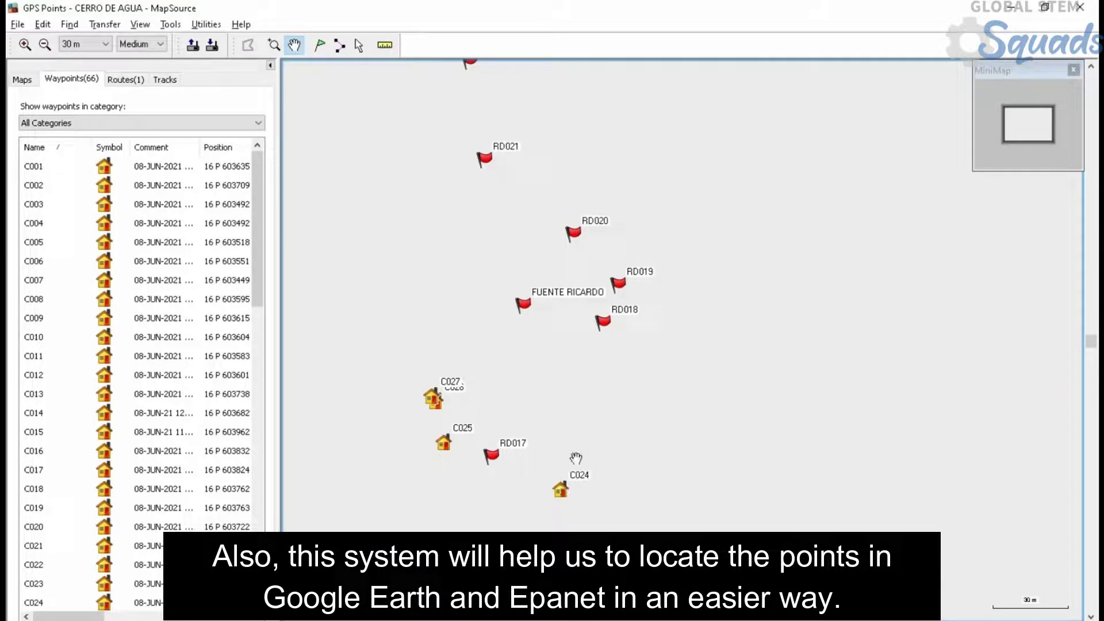
pyautogui.moveTo(575, 210); pyautogui.dragTo(523, 448)
pyautogui.click(434, 294)
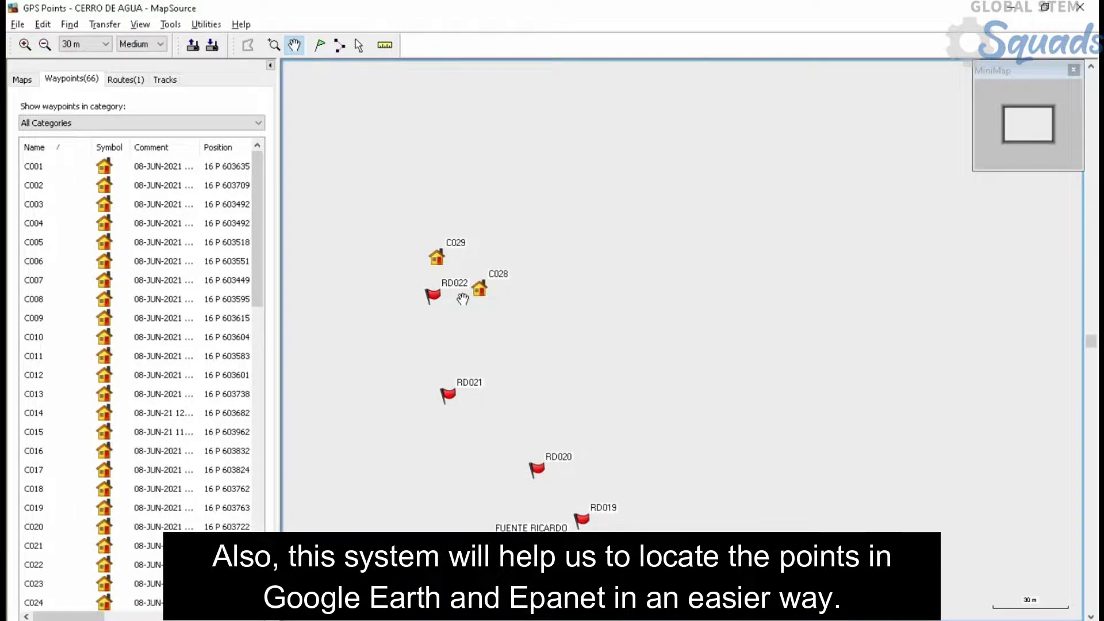
pyautogui.click(479, 291)
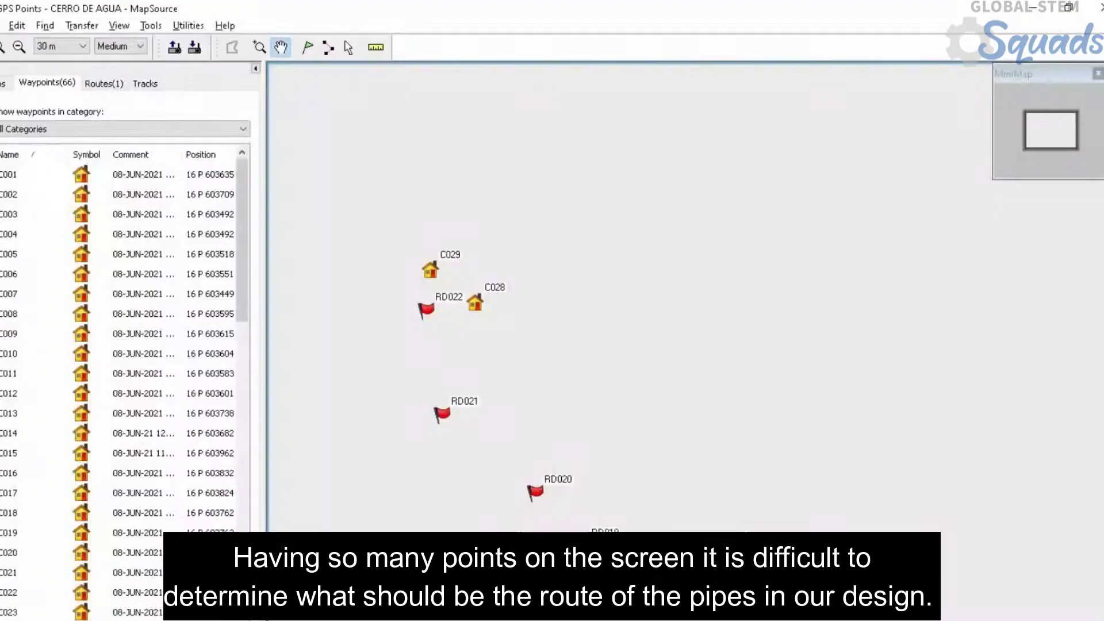
pyautogui.scroll(-2, 495, 395)
pyautogui.moveTo(694, 524); pyautogui.dragTo(694, 276)
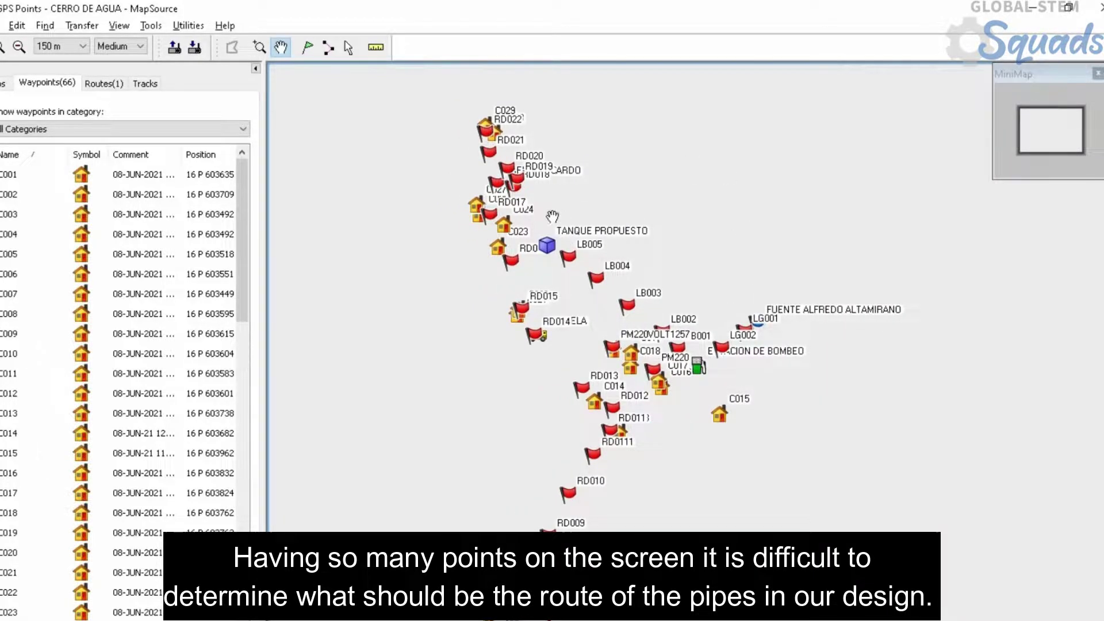
pyautogui.scroll(3, 530, 248)
pyautogui.rightClick(530, 249)
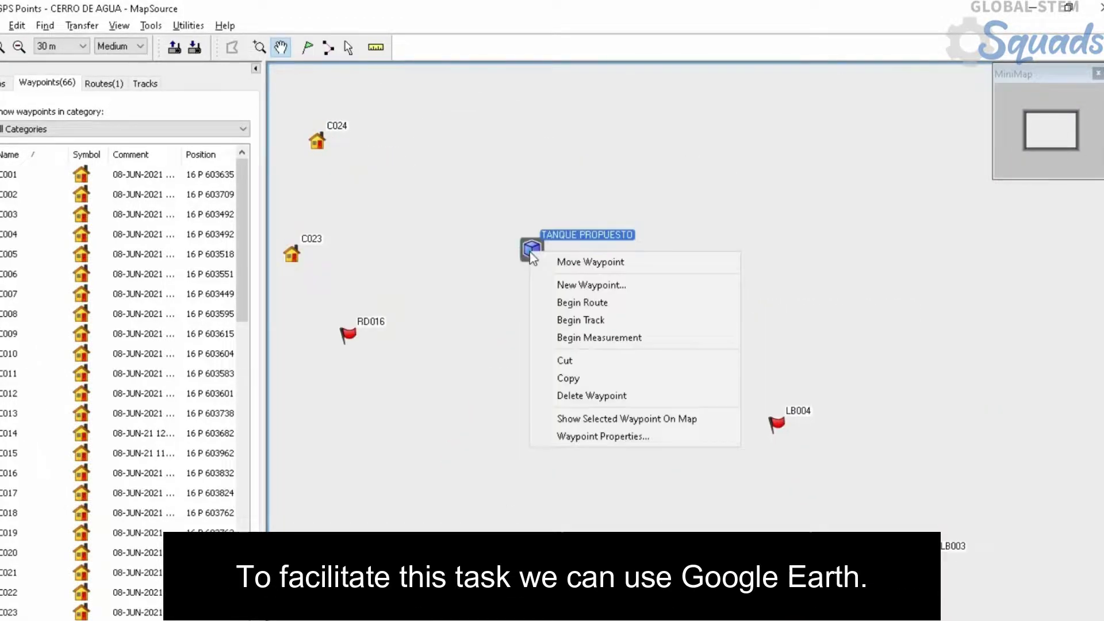
pyautogui.click(602, 437)
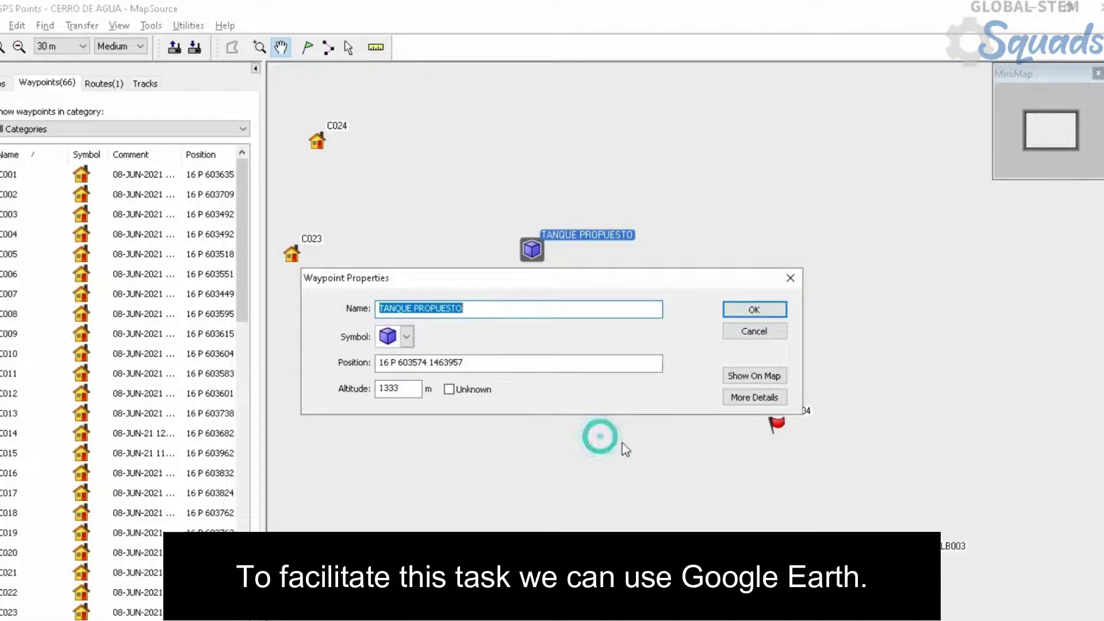
pyautogui.moveTo(489, 364); pyautogui.dragTo(378, 364)
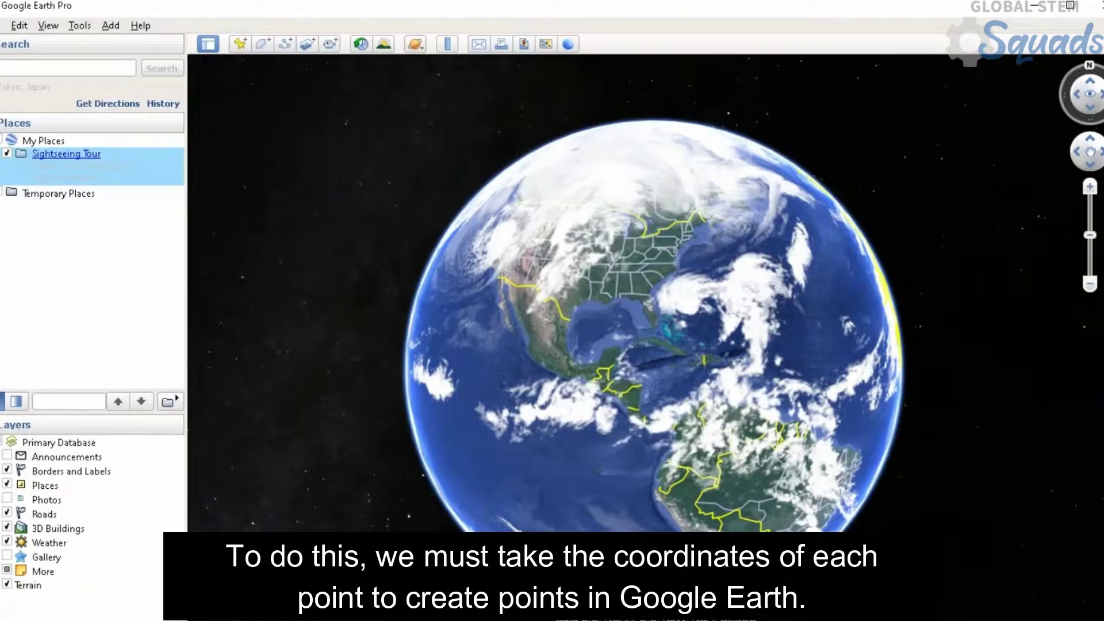
# Show Google Earth coordinates as UTM in meters and kilometers, then begin a new placemark.
pyautogui.click(76, 27)
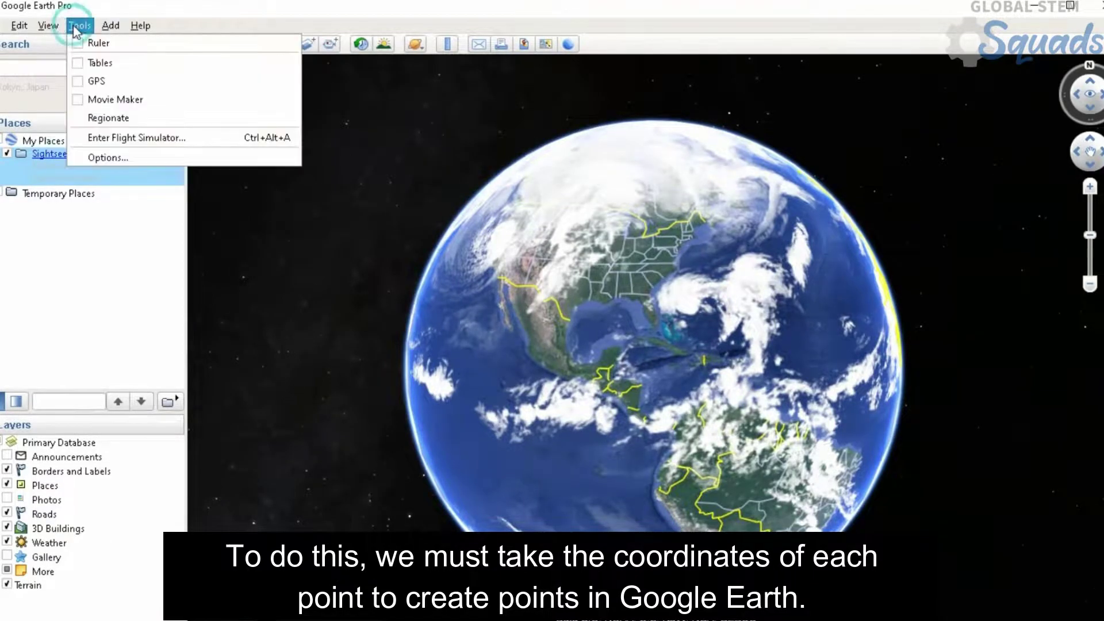
pyautogui.click(92, 155)
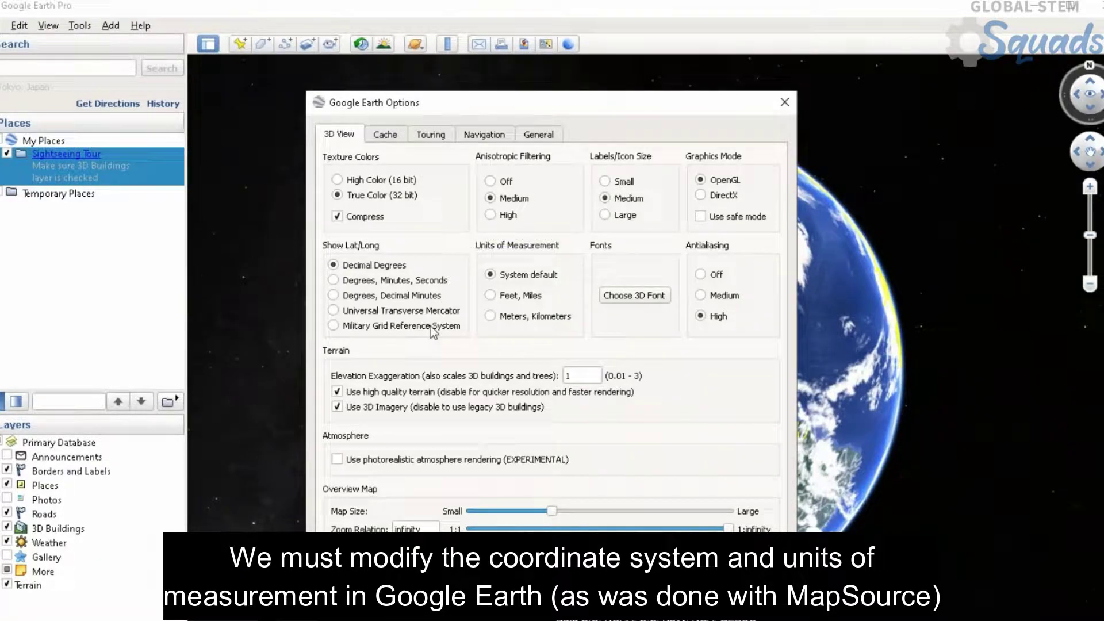
pyautogui.click(356, 313)
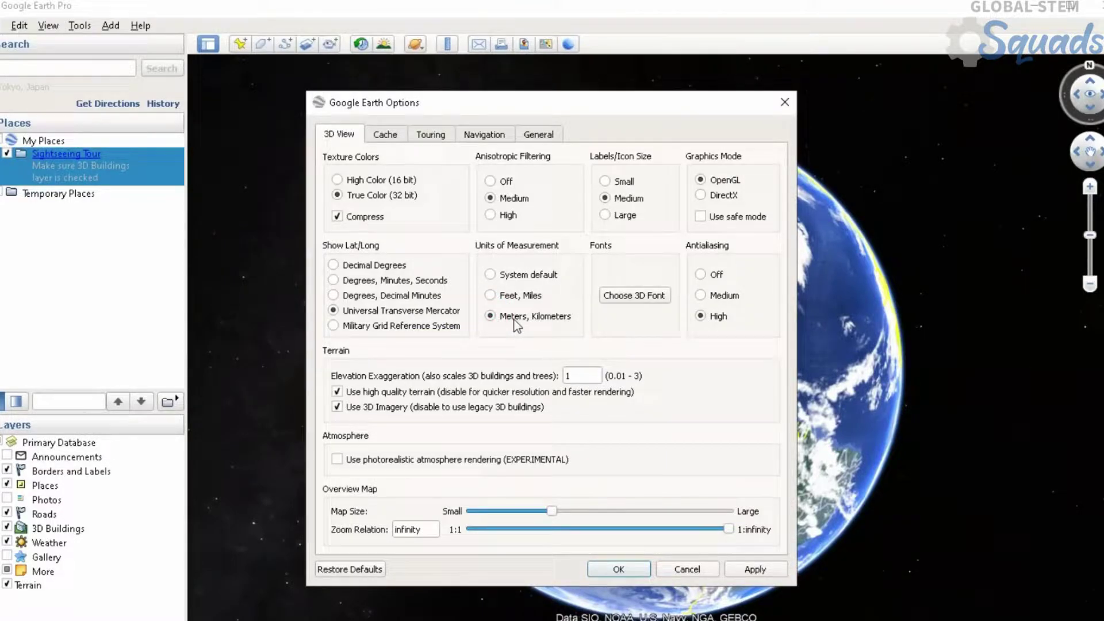
pyautogui.click(638, 569)
pyautogui.click(244, 44)
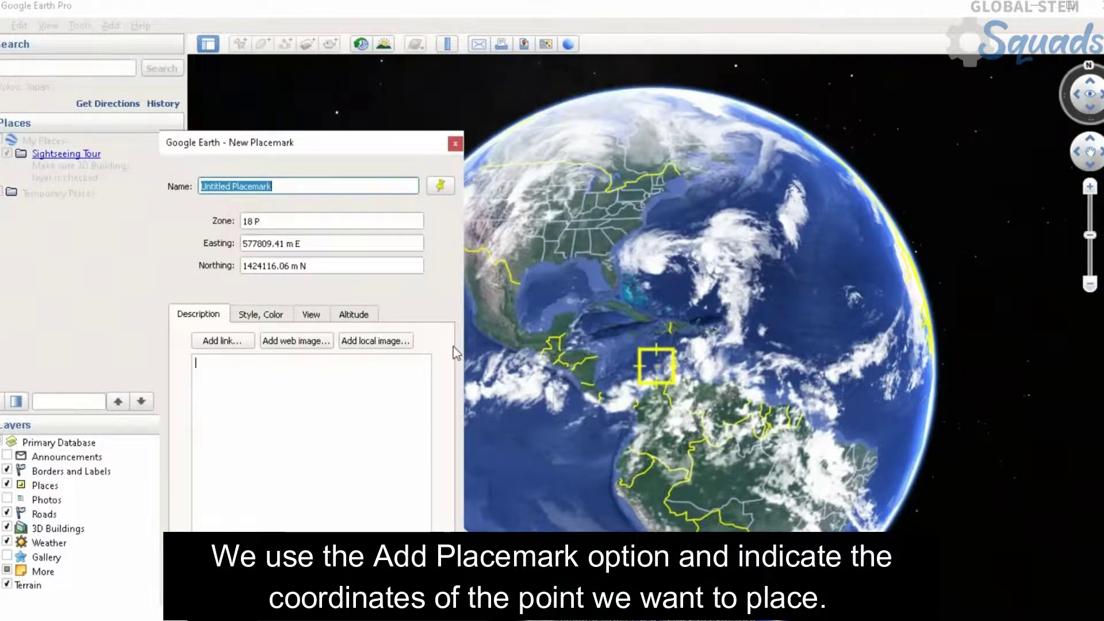
# Set the placemark's zone to 16 from MapSource and name it Tanque.
pyautogui.hotkey('alt', 'Tab')
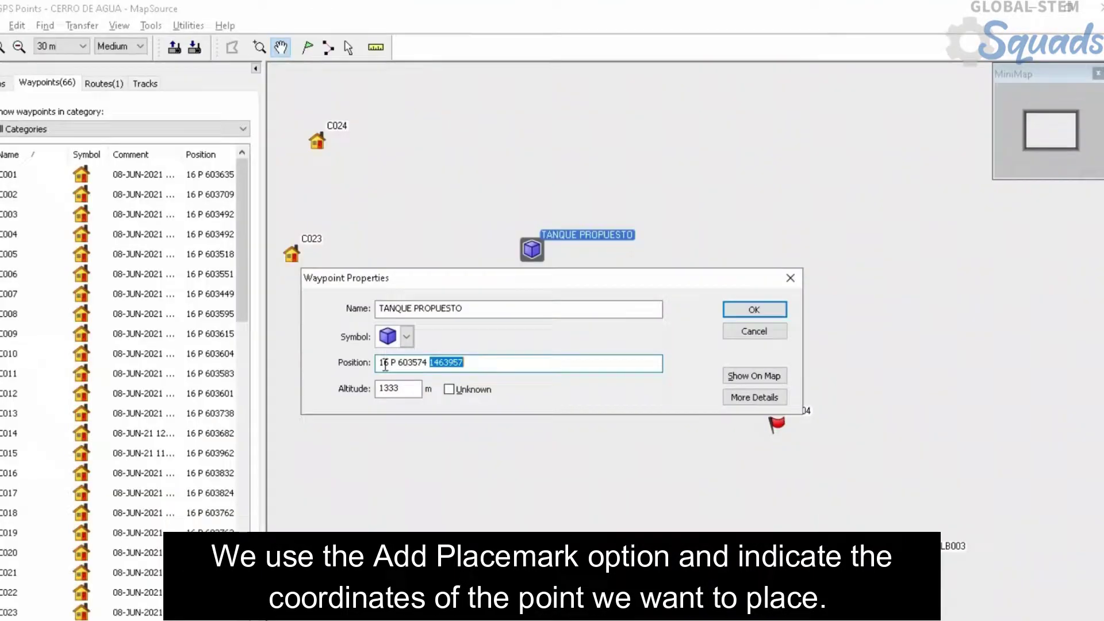
pyautogui.moveTo(389, 362); pyautogui.dragTo(370, 360)
pyautogui.hotkey('ctrl', 'c')
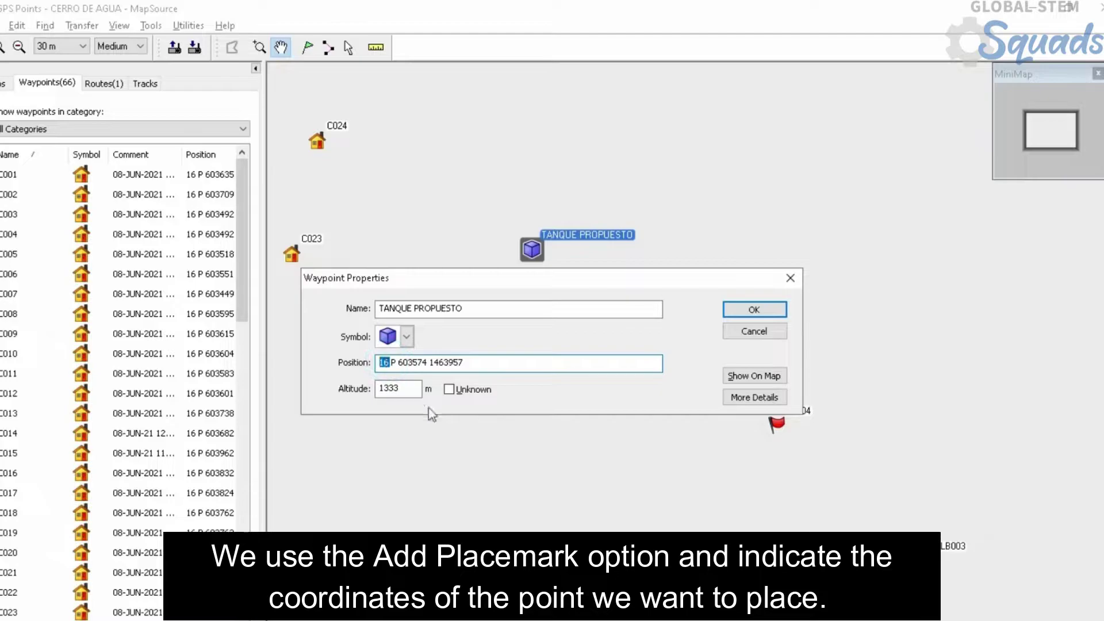
pyautogui.hotkey('alt', 'Tab')
pyautogui.moveTo(254, 222); pyautogui.dragTo(237, 221)
pyautogui.hotkey('ctrl', 'v')
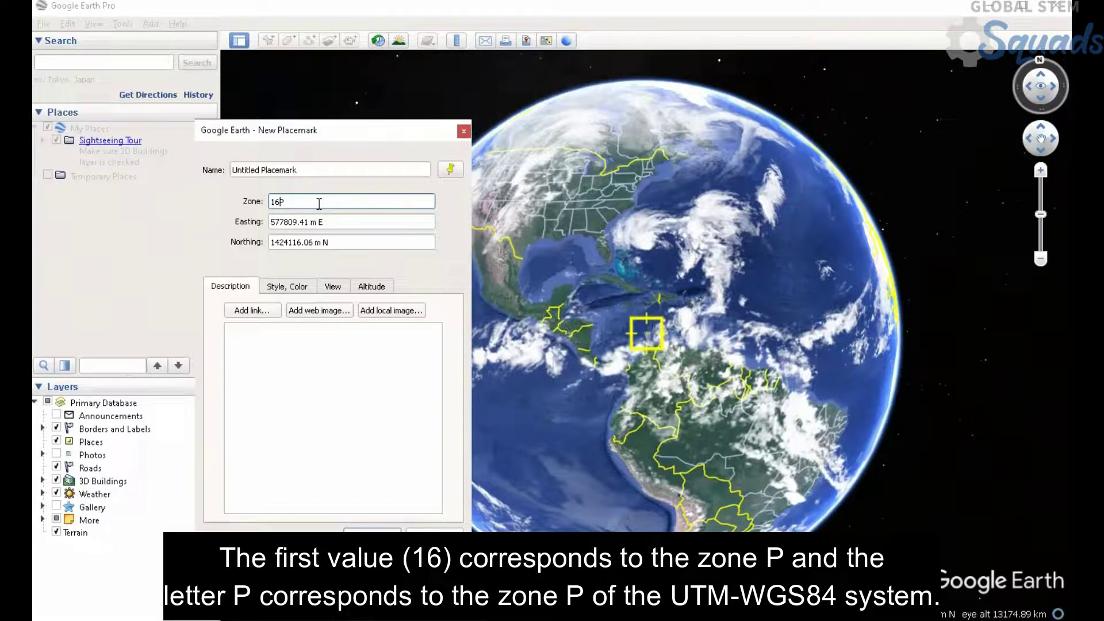
pyautogui.tripleClick(312, 168)
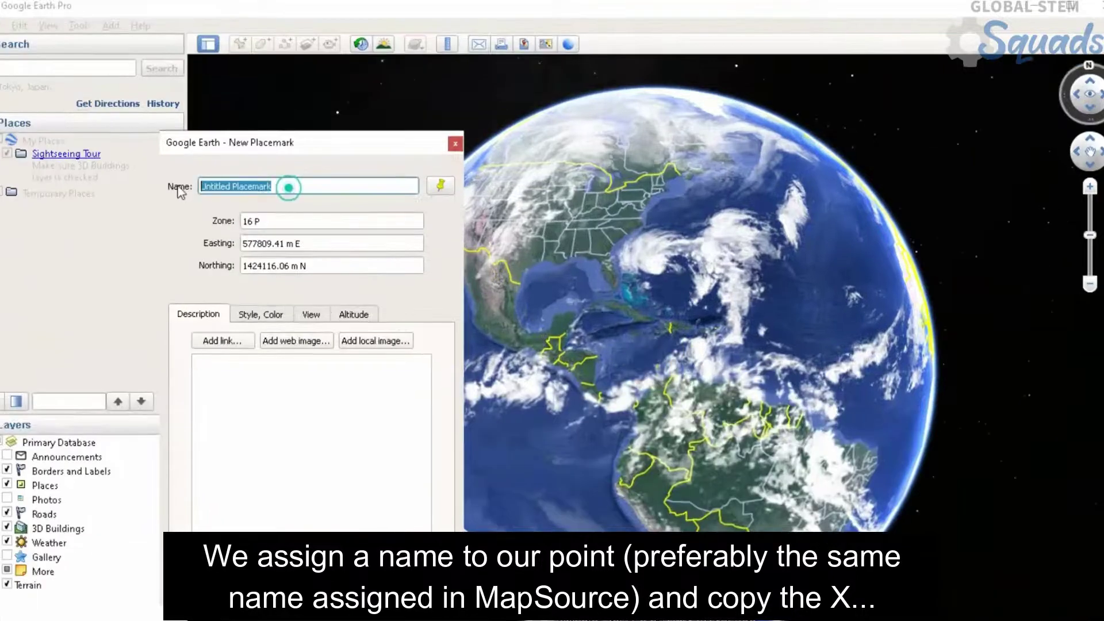
pyautogui.write('Tanque')
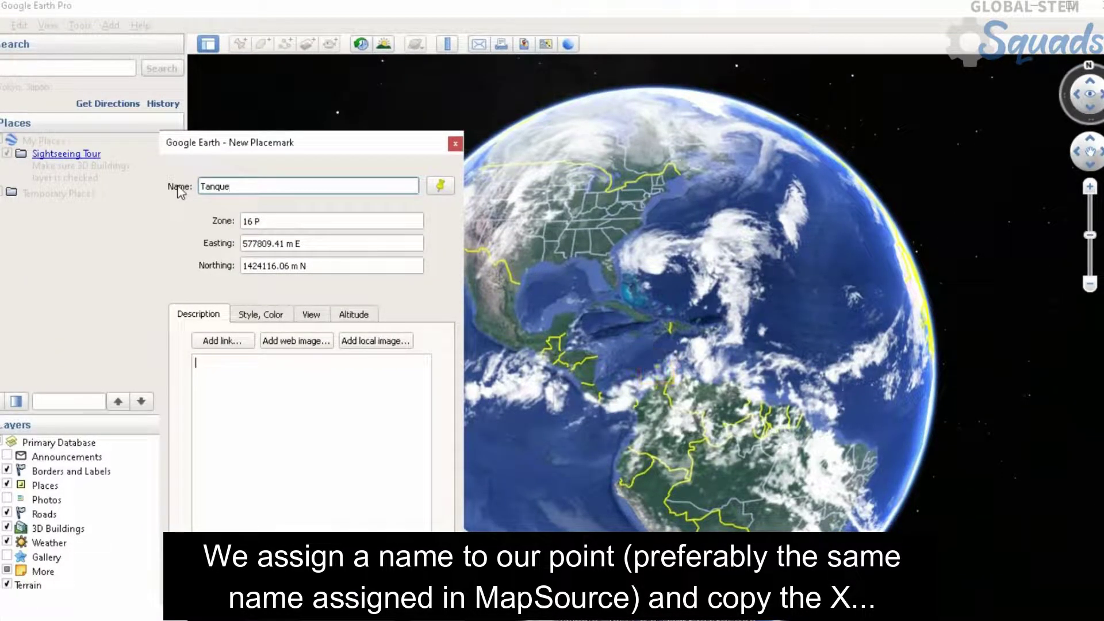
# Copy the easting 603574 from MapSource into the placemark.
pyautogui.hotkey('alt', 'Tab')
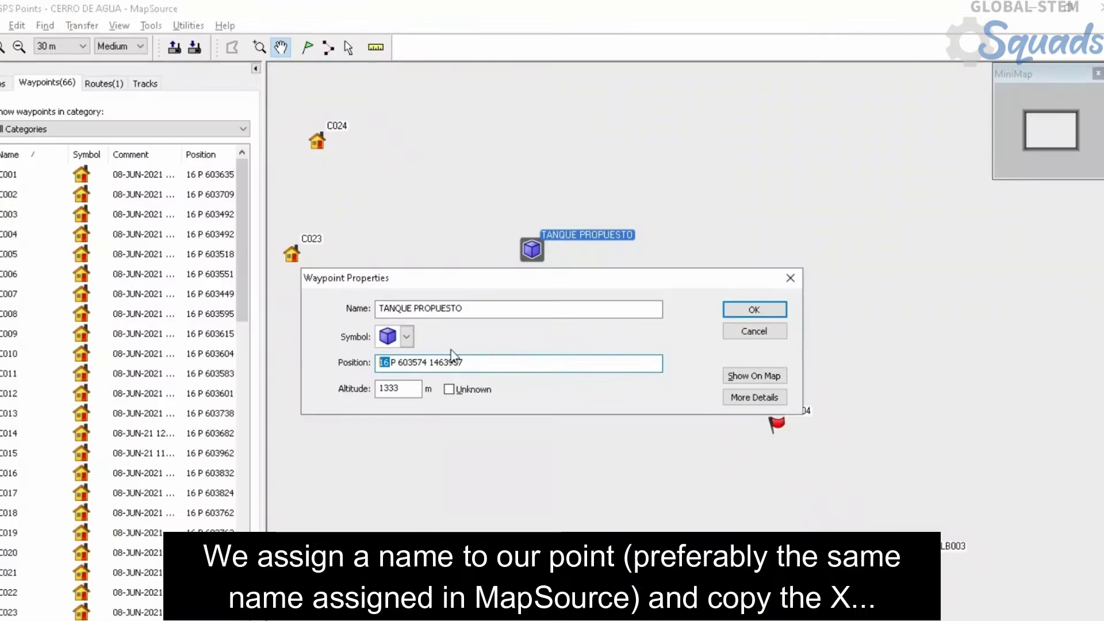
pyautogui.doubleClick(413, 362)
pyautogui.hotkey('ctrl', 'c')
pyautogui.hotkey('alt', 'Tab')
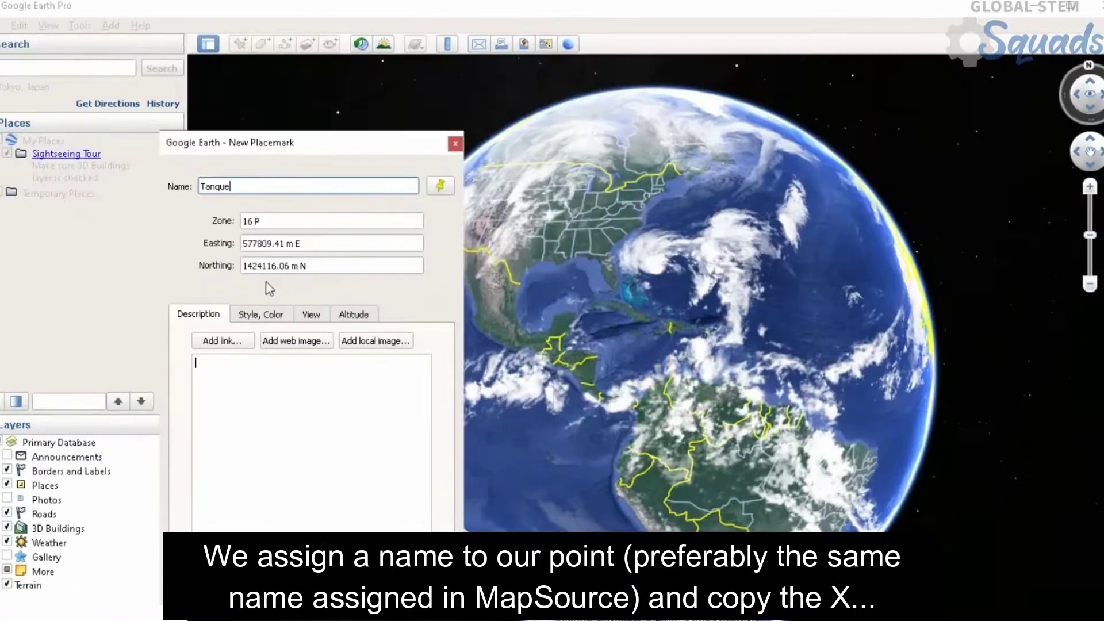
pyautogui.tripleClick(257, 243)
pyautogui.hotkey('ctrl', 'v')
pyautogui.click(578, 405)
# Copy the northing 1463957 into the placemark and save Tanque.
pyautogui.hotkey('alt', 'Tab')
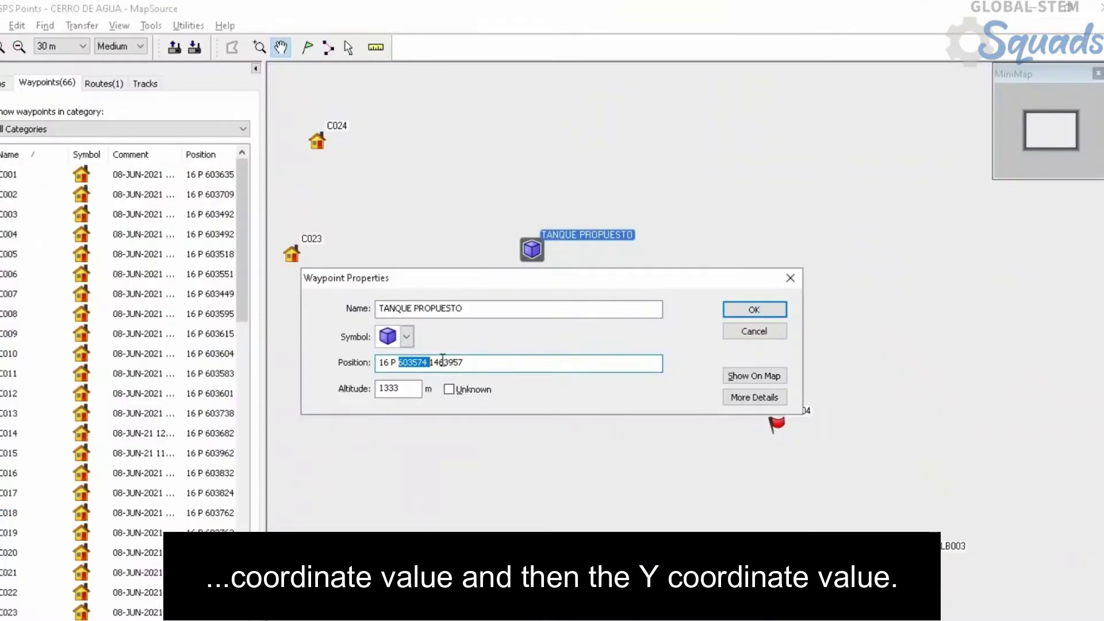
pyautogui.doubleClick(445, 362)
pyautogui.hotkey('ctrl', 'c')
pyautogui.hotkey('alt', 'Tab')
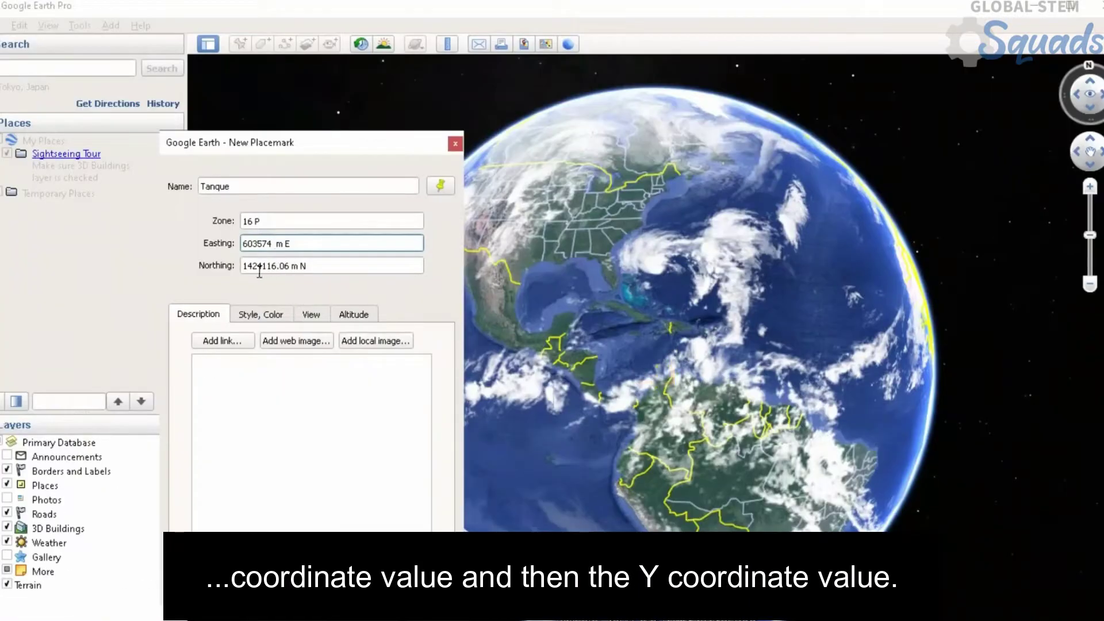
pyautogui.doubleClick(256, 268)
pyautogui.keyDown('shift'); pyautogui.click(287, 267); pyautogui.keyUp('shift')
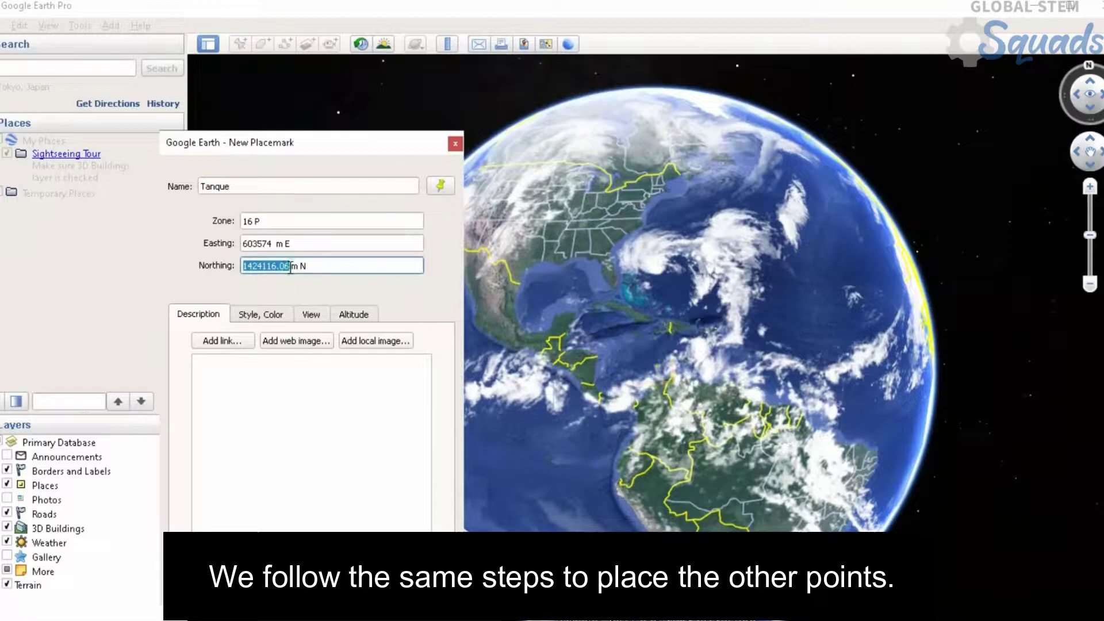
pyautogui.hotkey('ctrl', 'v')
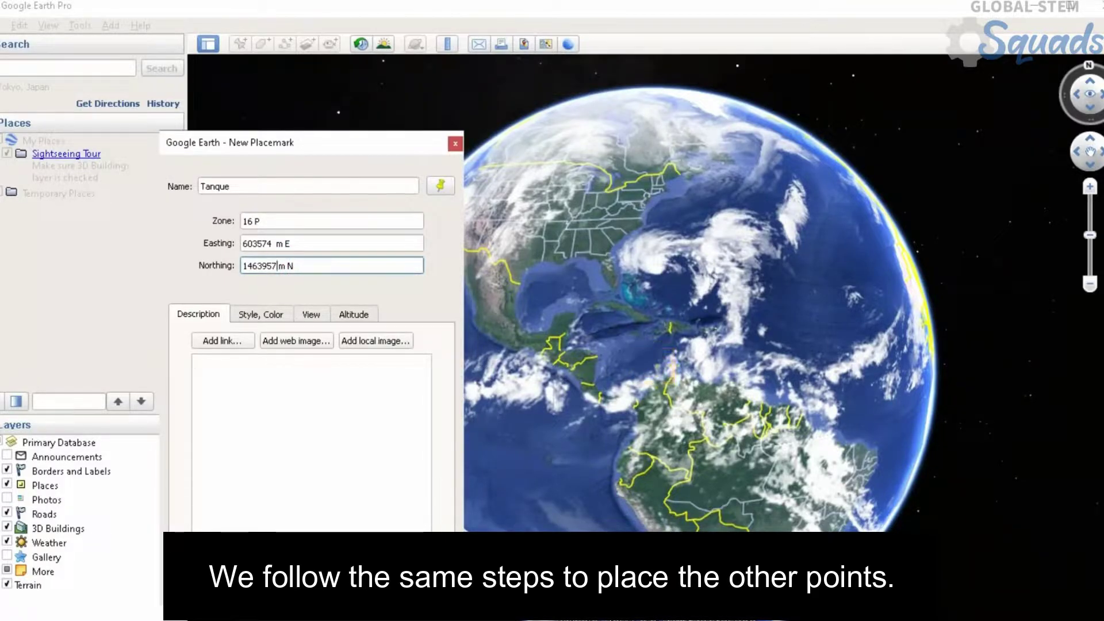
pyautogui.click(397, 601)
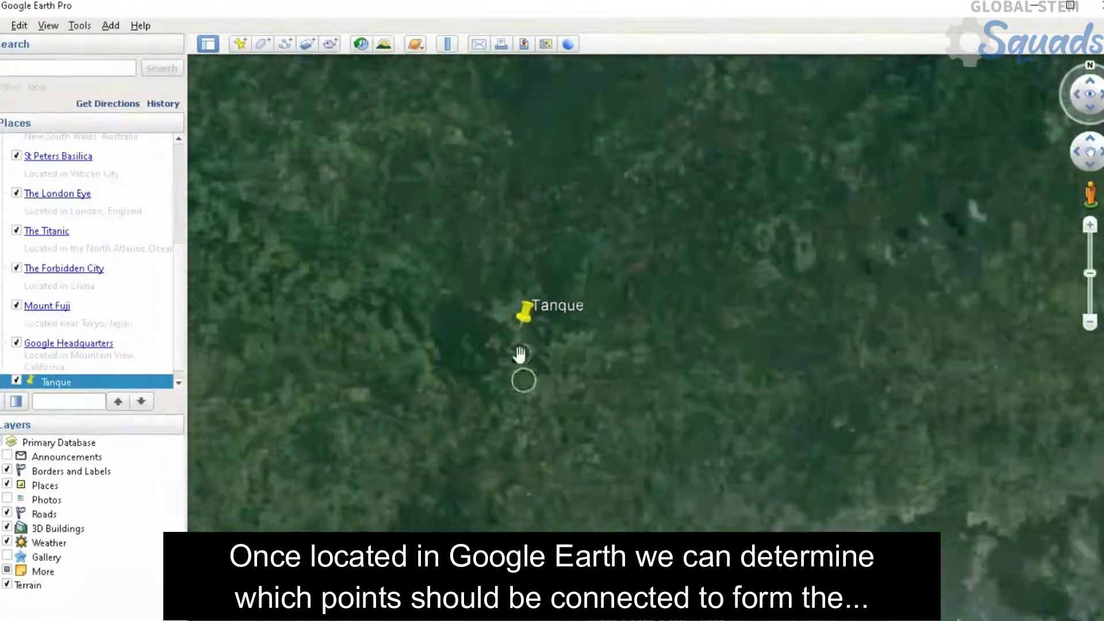
pyautogui.scroll(-5, 519, 353)
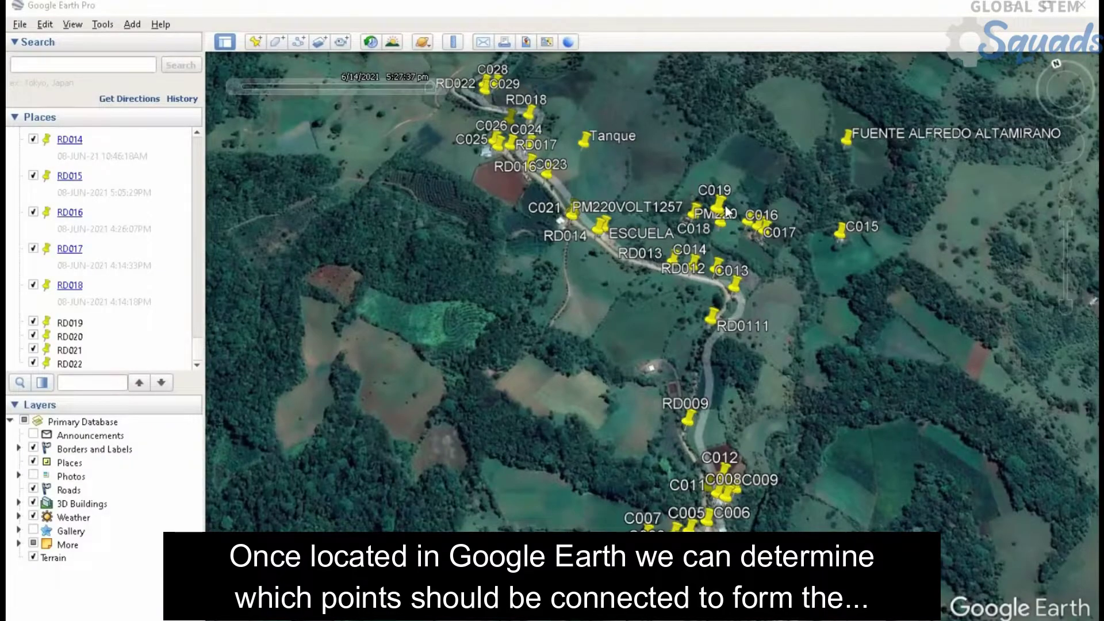
# Pan and zoom to frame C029, RD022, FUENTE RICARDO and RD018 on the imagery.
pyautogui.moveTo(522, 207); pyautogui.dragTo(506, 344)
pyautogui.scroll(1, 493, 221)
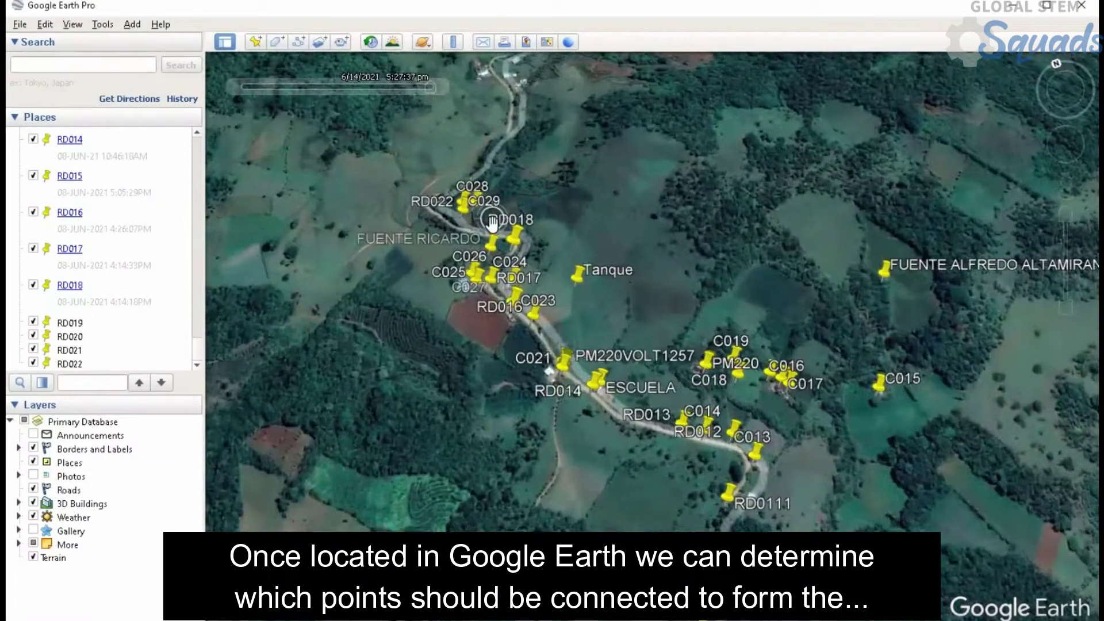
pyautogui.scroll(4, 493, 222)
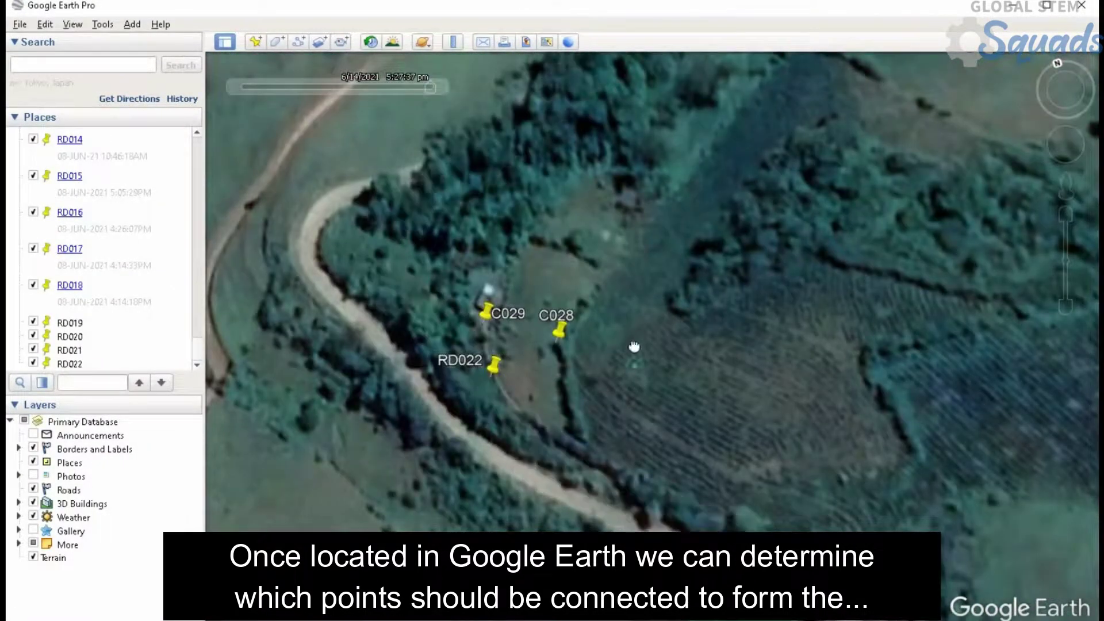
pyautogui.moveTo(634, 346); pyautogui.dragTo(561, 207)
pyautogui.scroll(-1, 564, 209)
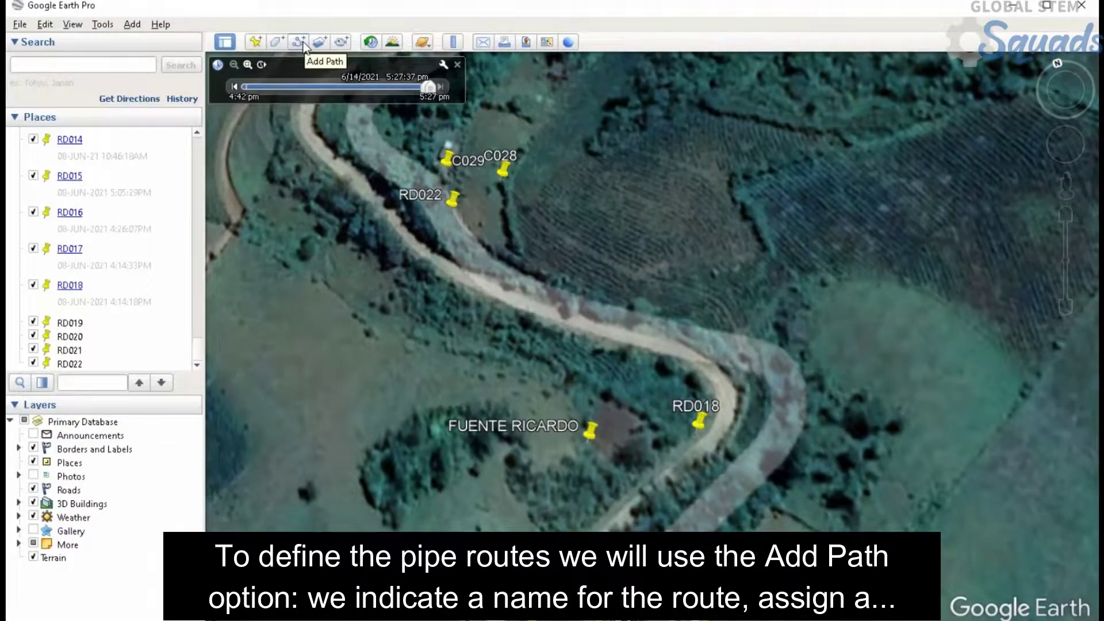
# Create a path named Distribución1 with a blue line of width 5.
pyautogui.click(324, 40)
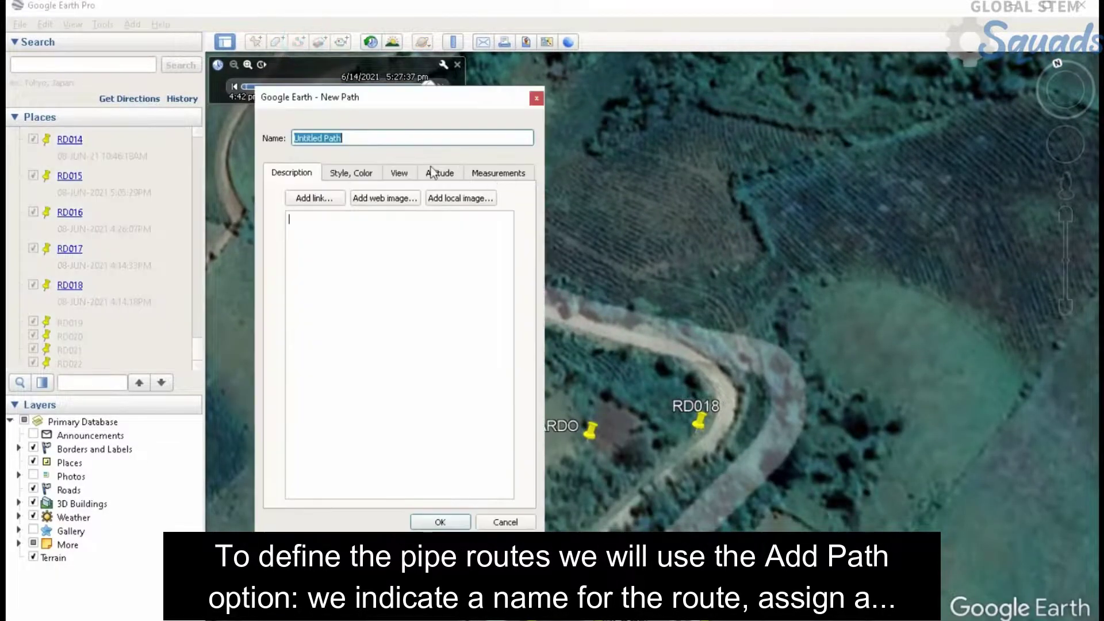
pyautogui.write('Distribución1')
pyautogui.click(352, 172)
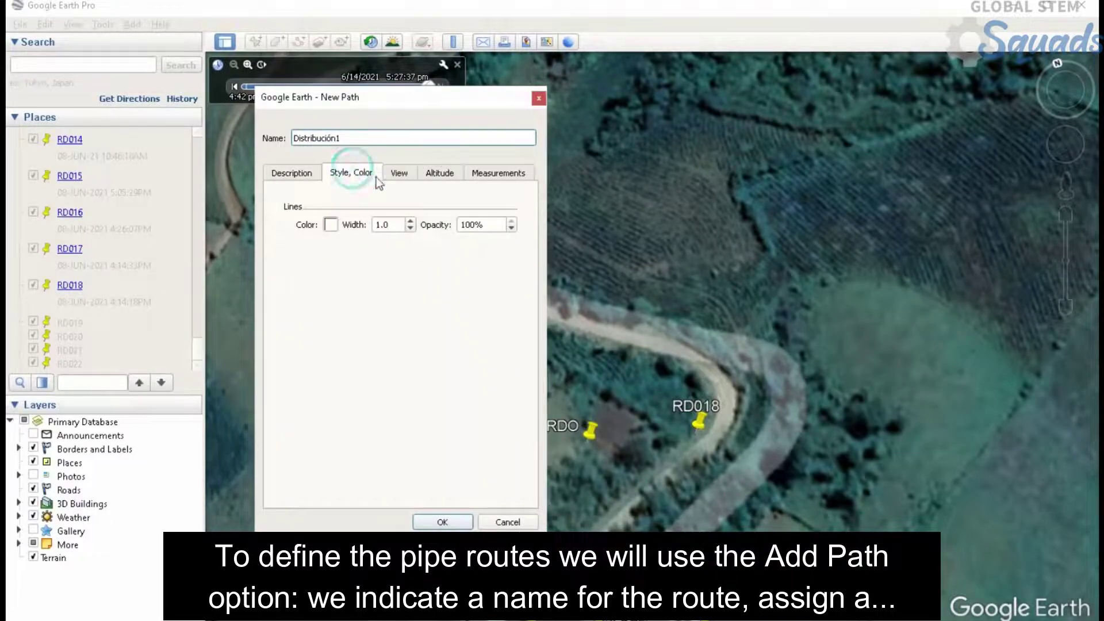
pyautogui.click(330, 225)
pyautogui.click(221, 228)
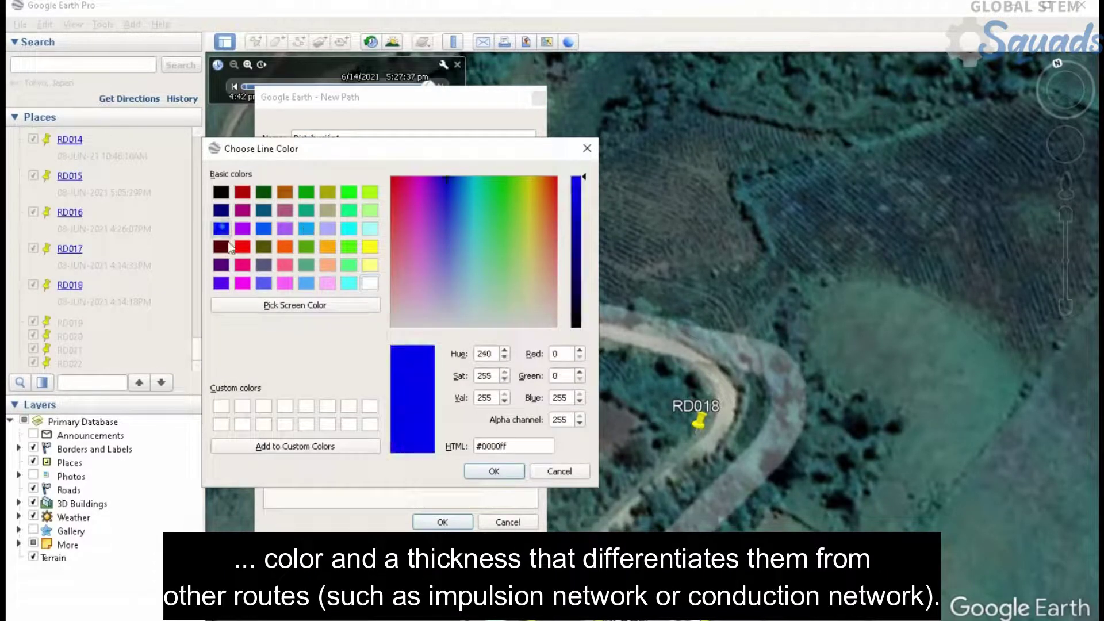
pyautogui.click(519, 470)
pyautogui.doubleClick(386, 224)
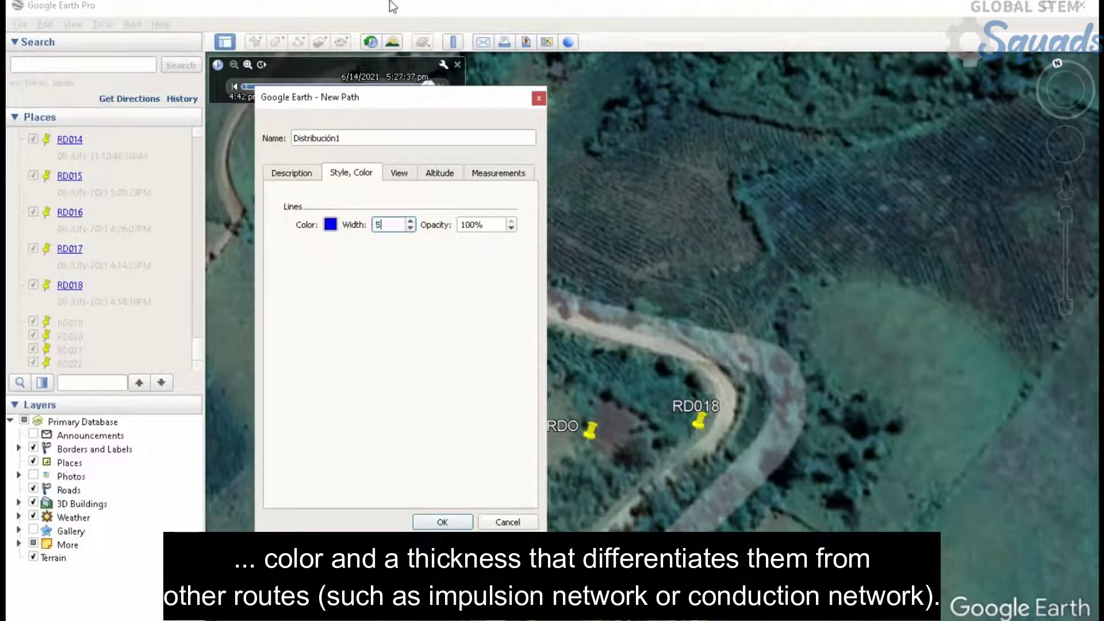
pyautogui.click(294, 174)
# Draw the path's first segment from C029 down to RD022.
pyautogui.moveTo(434, 99); pyautogui.dragTo(939, 110)
pyautogui.click(447, 174)
pyautogui.click(449, 211)
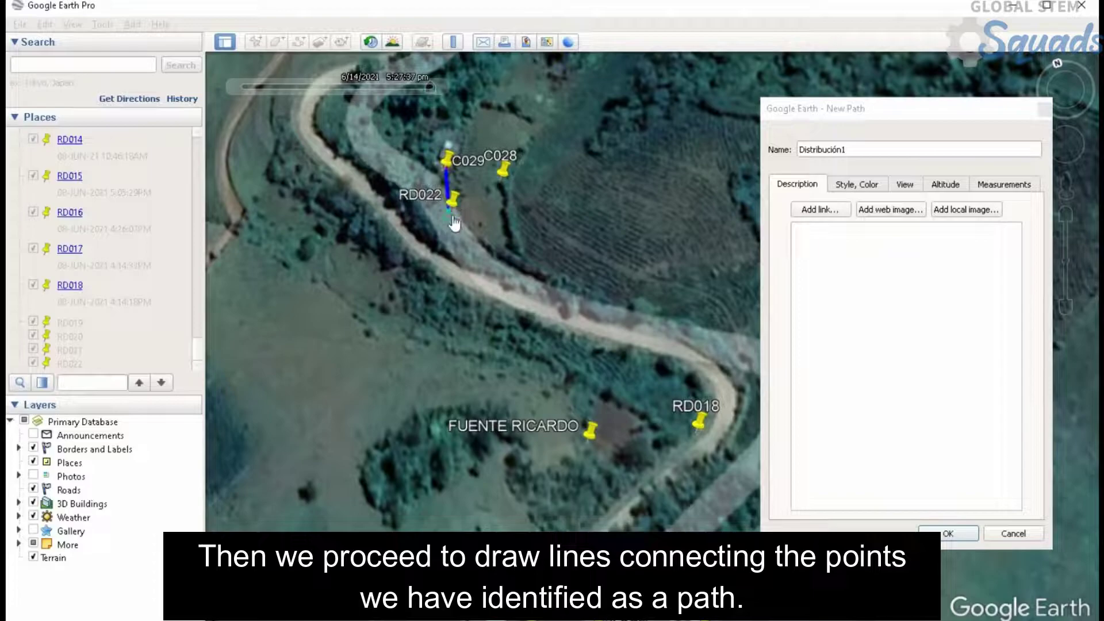
# Extend Distribución1 to the RD018 pin.
pyautogui.click(695, 432)
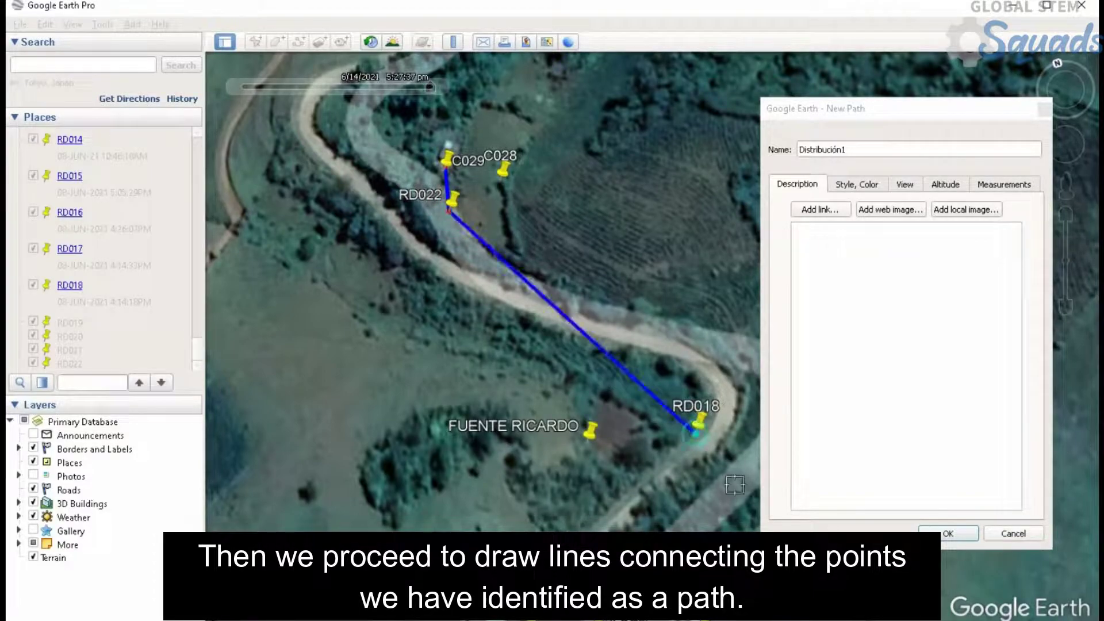
pyautogui.scroll(-3, 693, 497)
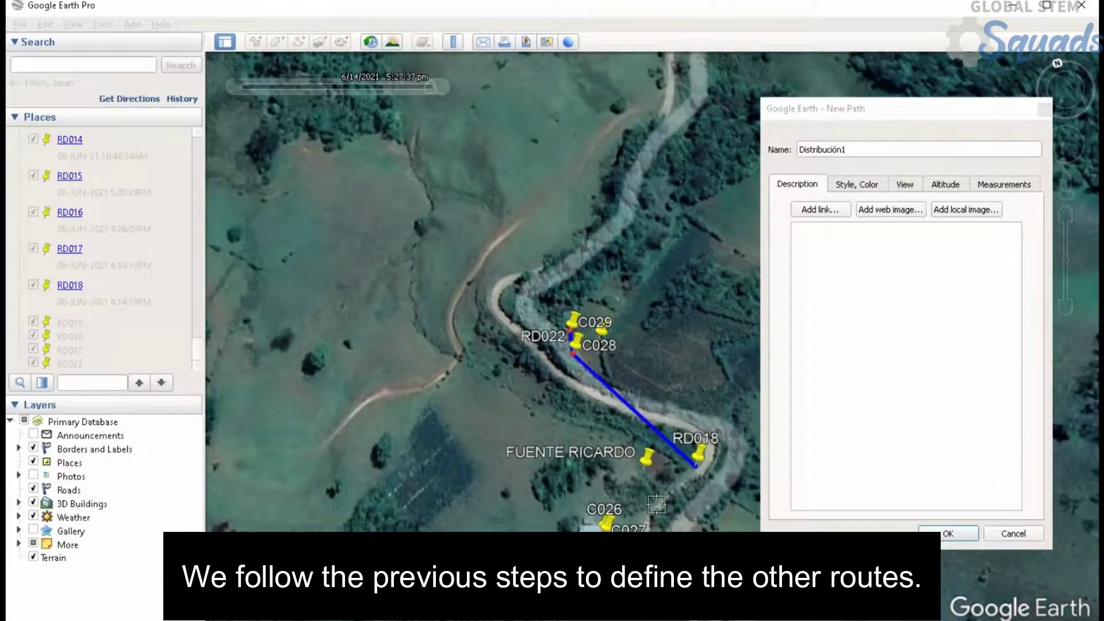
pyautogui.scroll(-2, 656, 505)
pyautogui.scroll(-2, 656, 504)
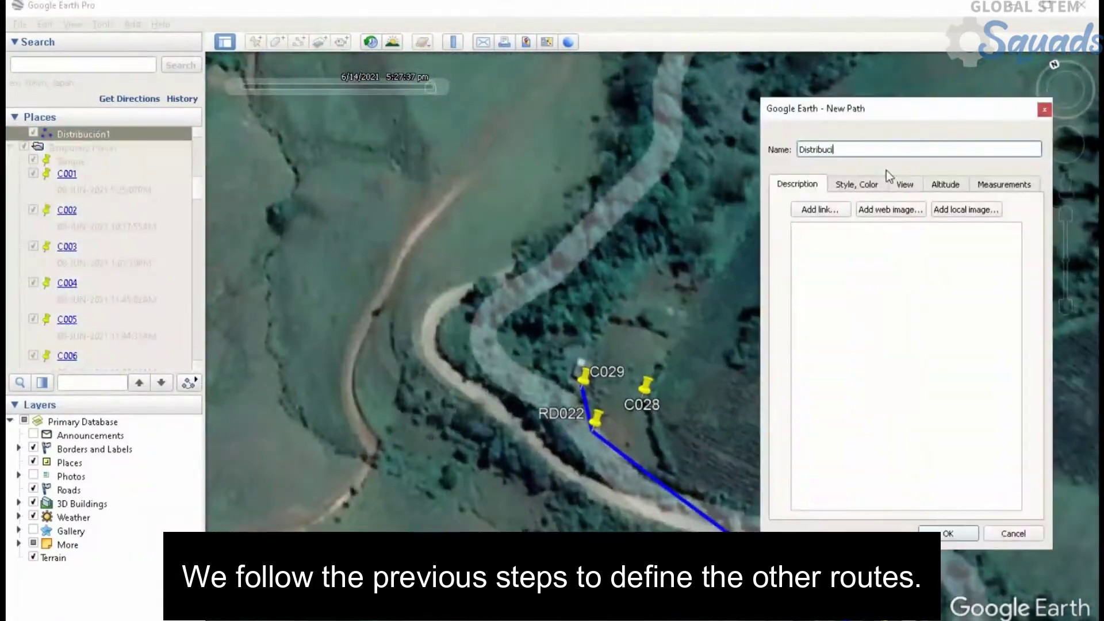
# Draw Distribución2 through RD015, RD014, RD013 and RD012 in a top-down view.
pyautogui.write('ón2')
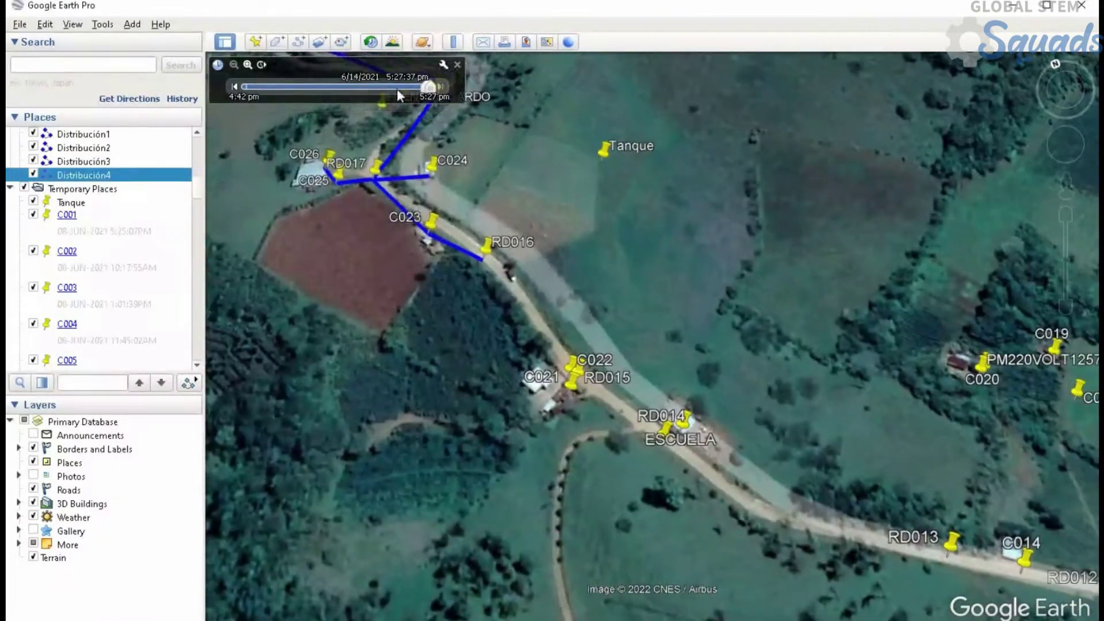
pyautogui.hotkey('ctrl', 'shift', 't')
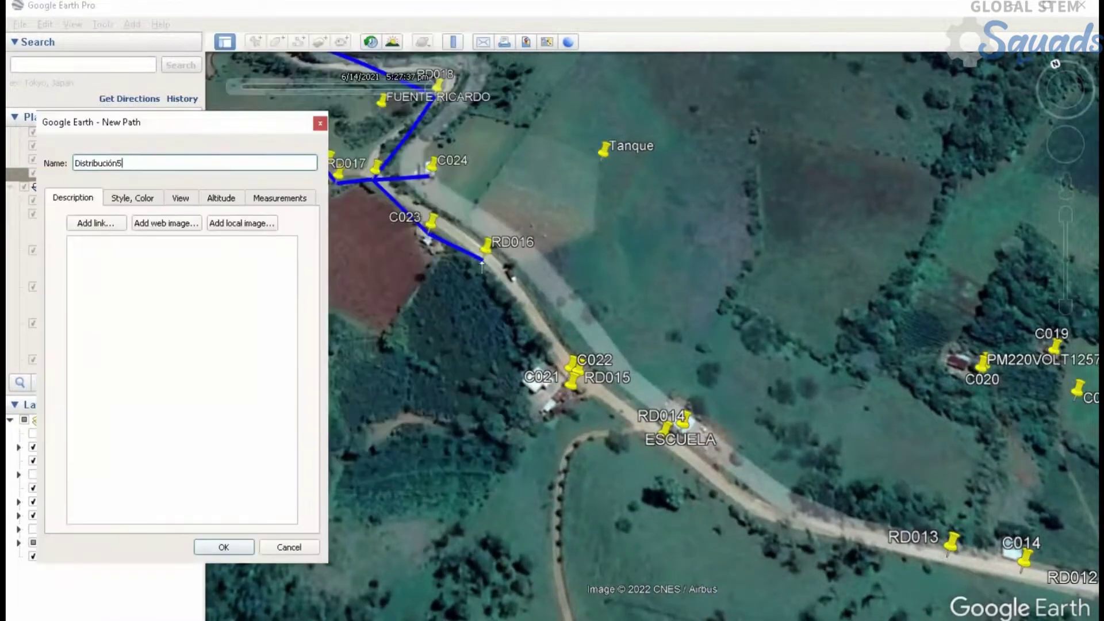
pyautogui.click(571, 381)
pyautogui.scroll(-3, 572, 381)
pyautogui.click(529, 430)
pyautogui.click(736, 493)
pyautogui.click(796, 505)
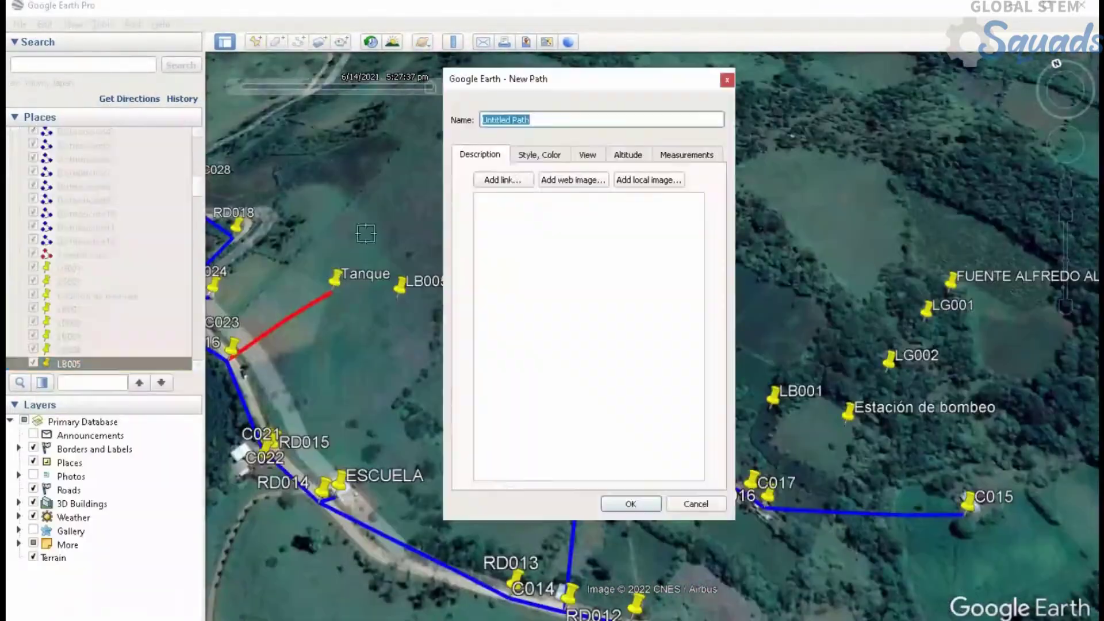
# Add a pink Impulsión1 path from Tanque through Estación de bombeo to LG002.
pyautogui.write('Impulsión1')
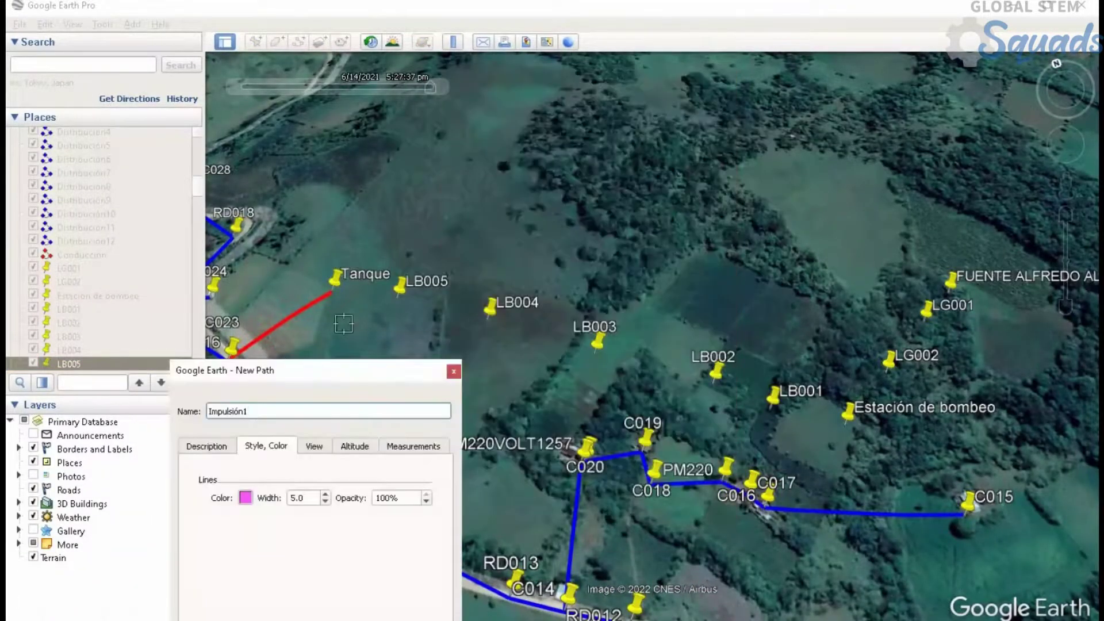
pyautogui.click(333, 294)
pyautogui.click(396, 297)
pyautogui.click(487, 316)
pyautogui.click(592, 351)
pyautogui.click(712, 382)
pyautogui.click(772, 408)
pyautogui.click(847, 425)
pyautogui.click(886, 368)
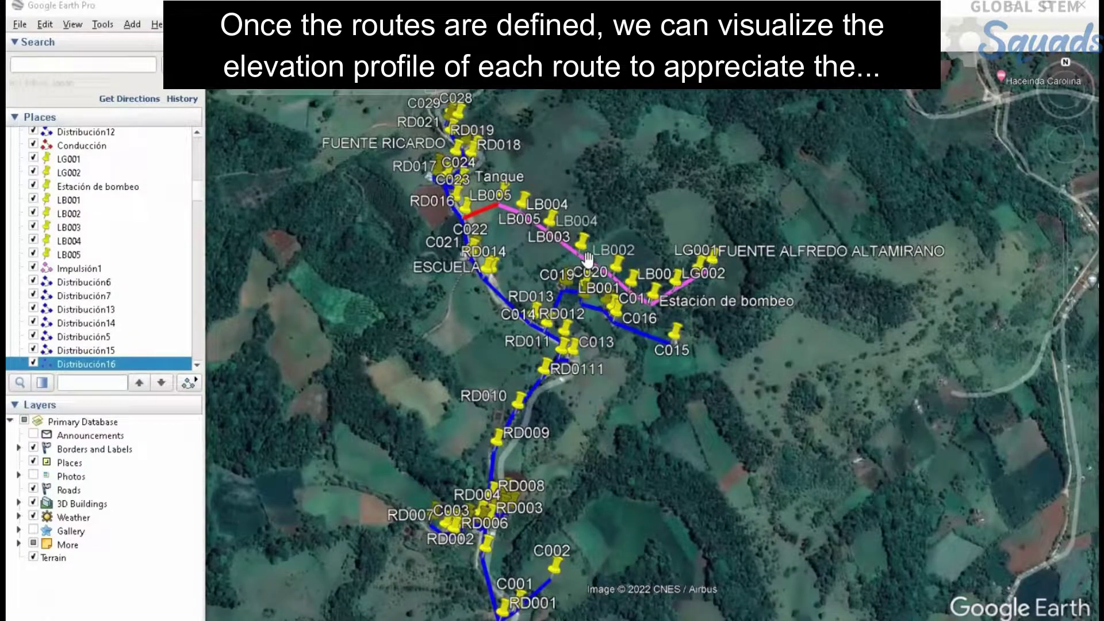
pyautogui.click(587, 259)
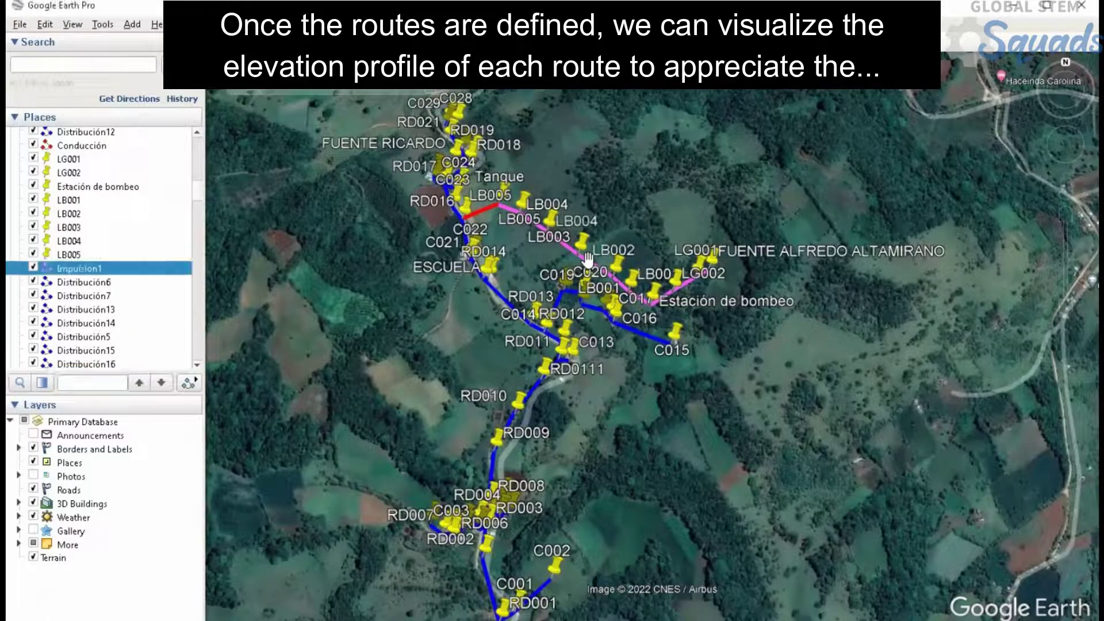
# Show Impulsión1's elevation profile and read the elevation at its start.
pyautogui.rightClick(74, 268)
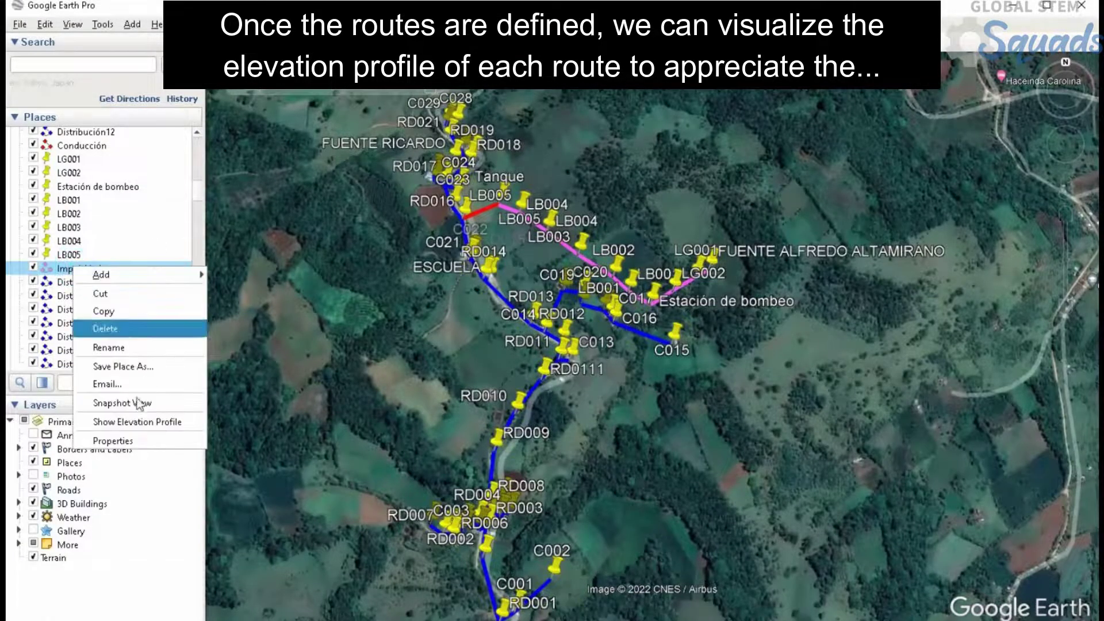
pyautogui.click(134, 422)
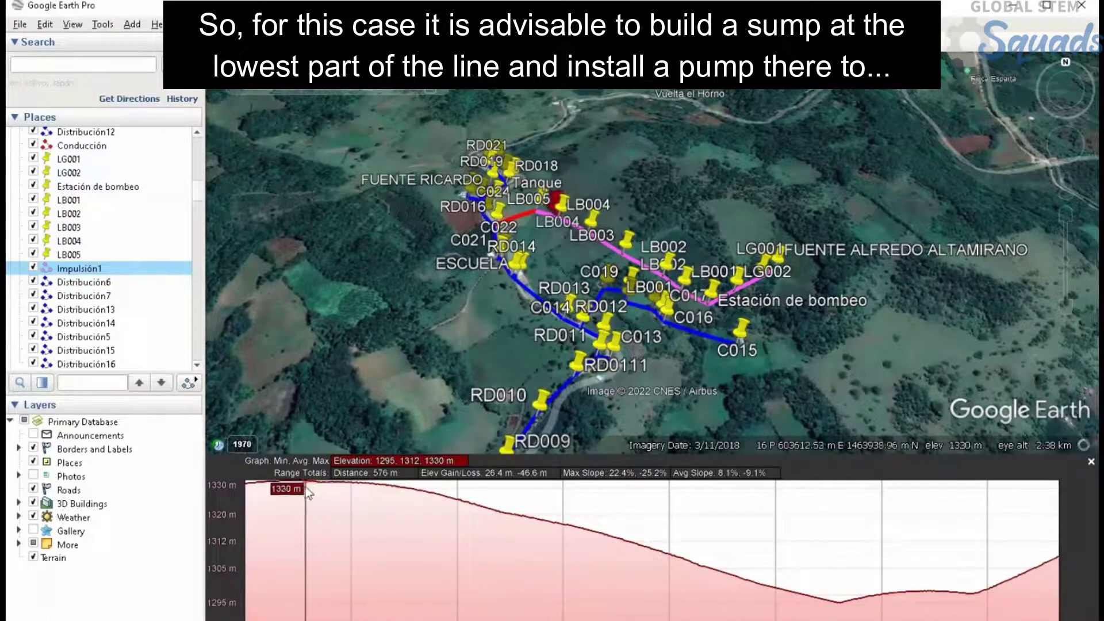
pyautogui.click(255, 486)
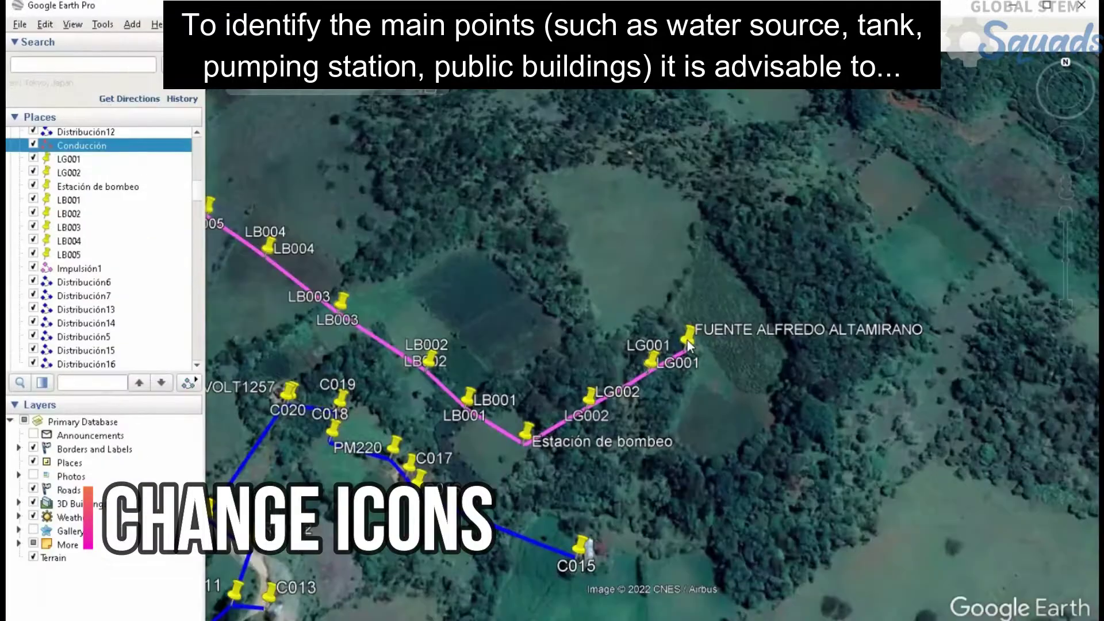
pyautogui.click(44, 351)
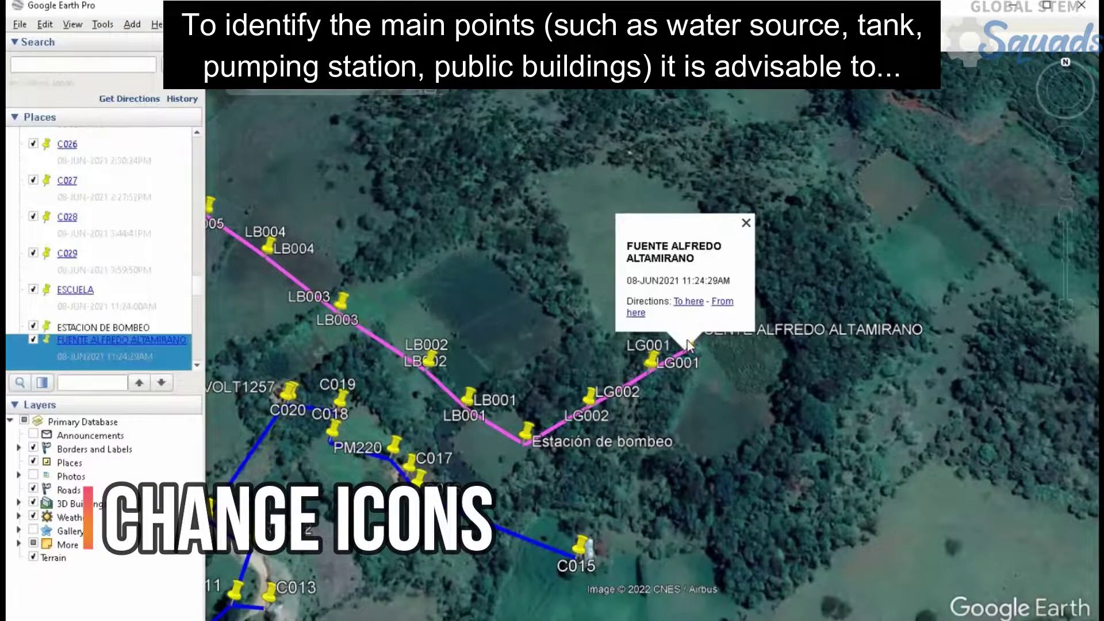
# Give the FUENTE ALFREDO ALTAMIRANO placemark the water waves icon.
pyautogui.rightClick(96, 349)
pyautogui.click(143, 568)
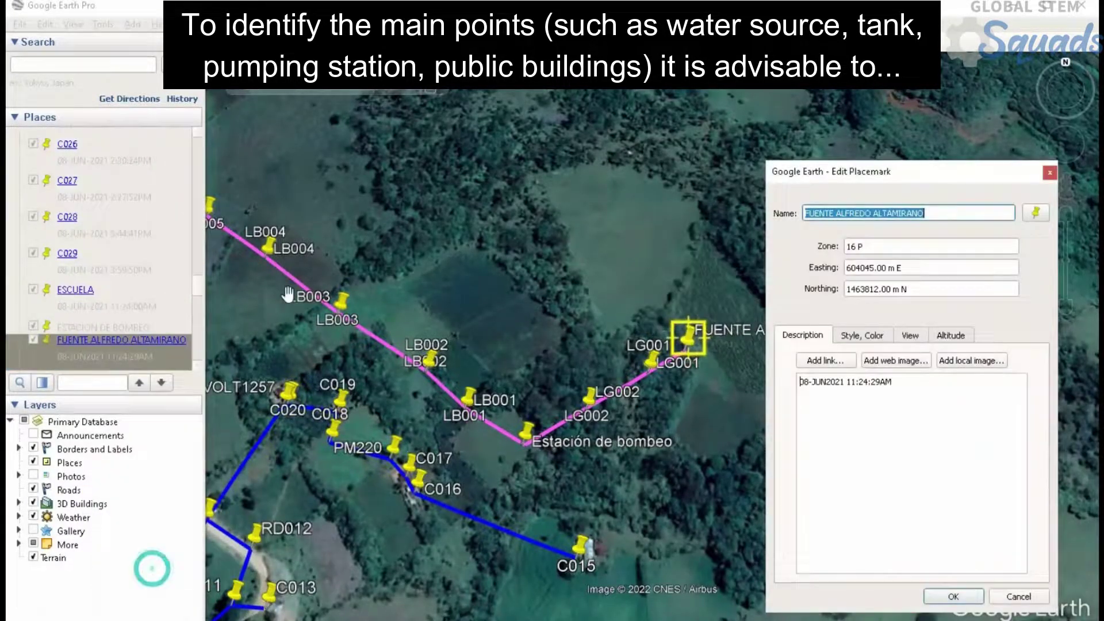
pyautogui.click(1034, 213)
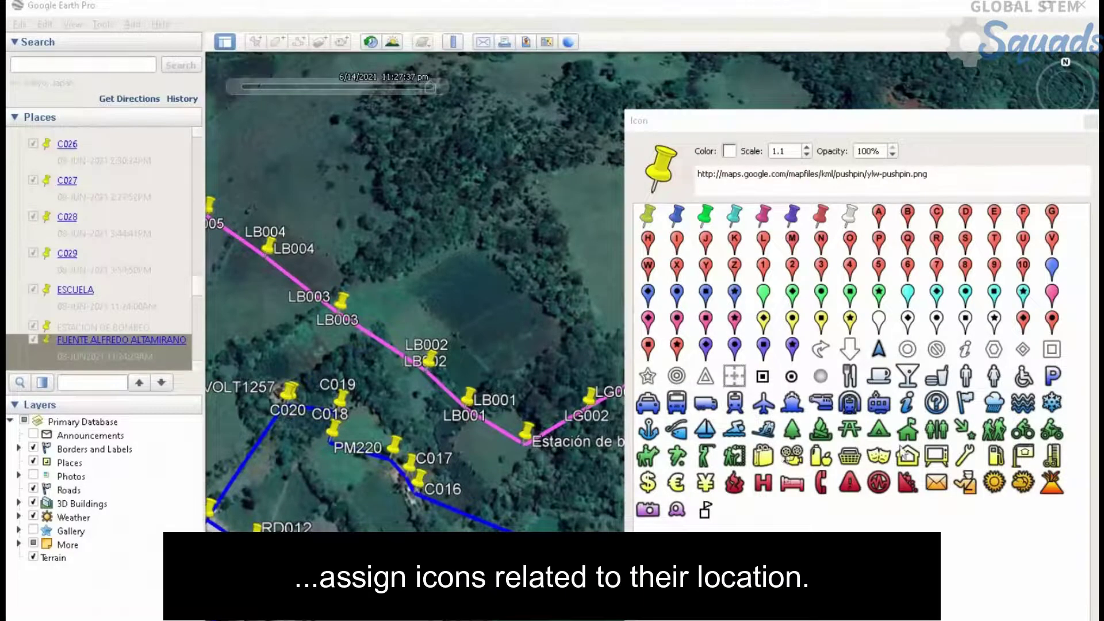
pyautogui.click(1022, 404)
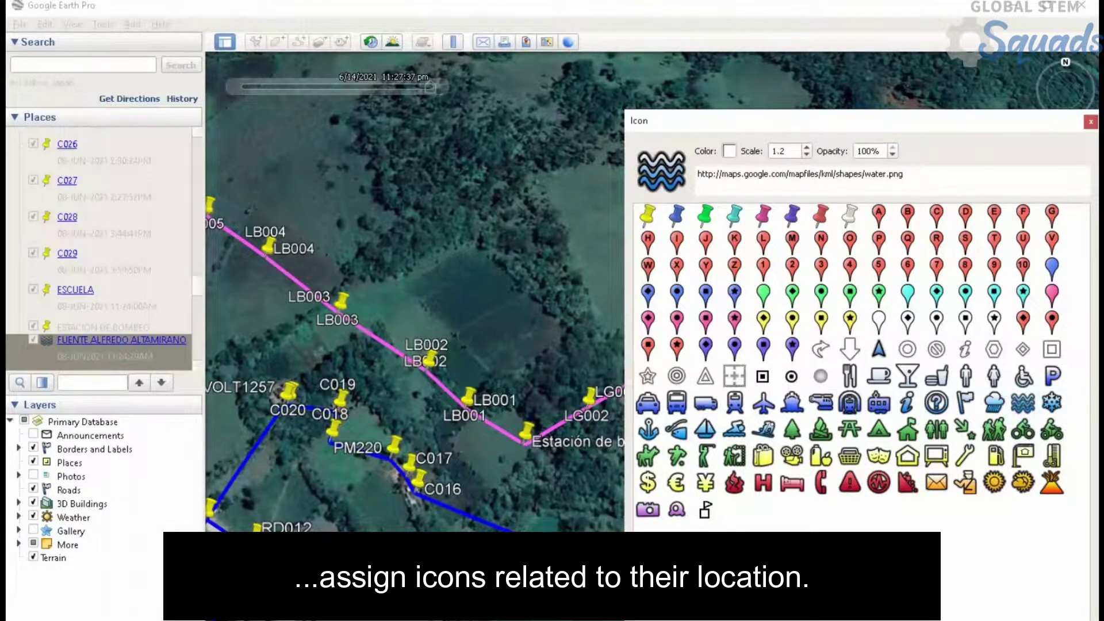
pyautogui.click(996, 615)
pyautogui.click(965, 594)
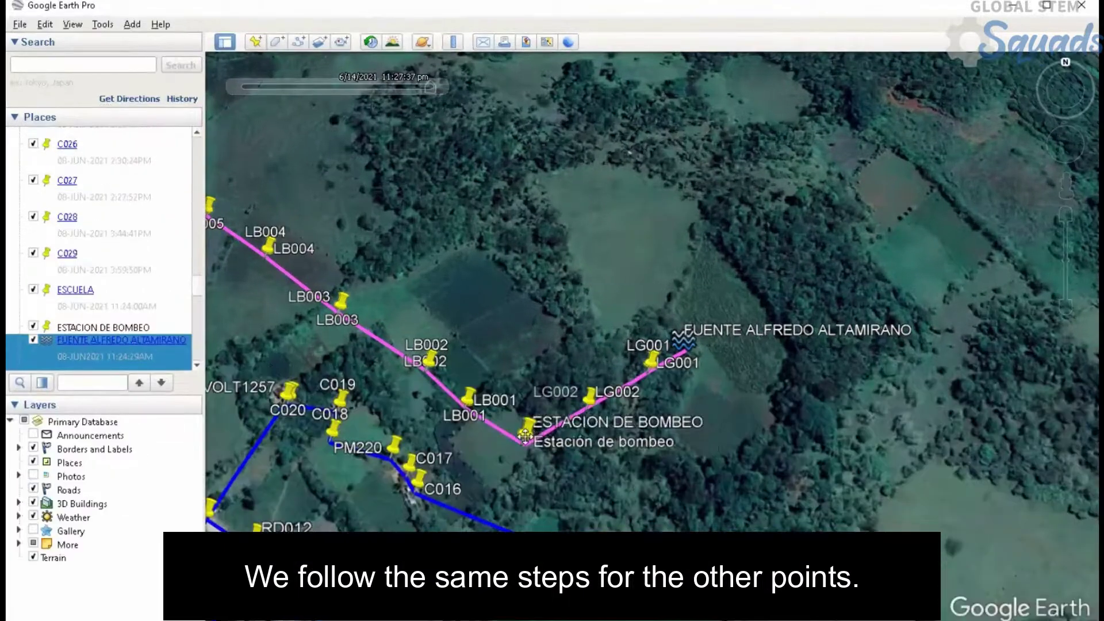
# Give the Tanque placemark the square icon.
pyautogui.click(1051, 350)
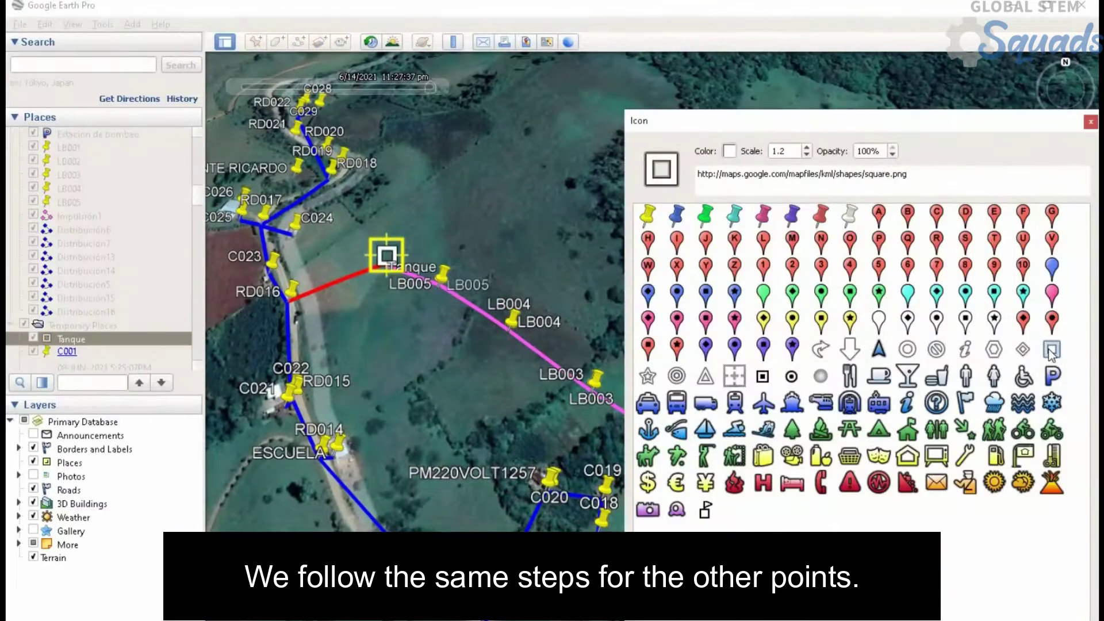
pyautogui.click(948, 594)
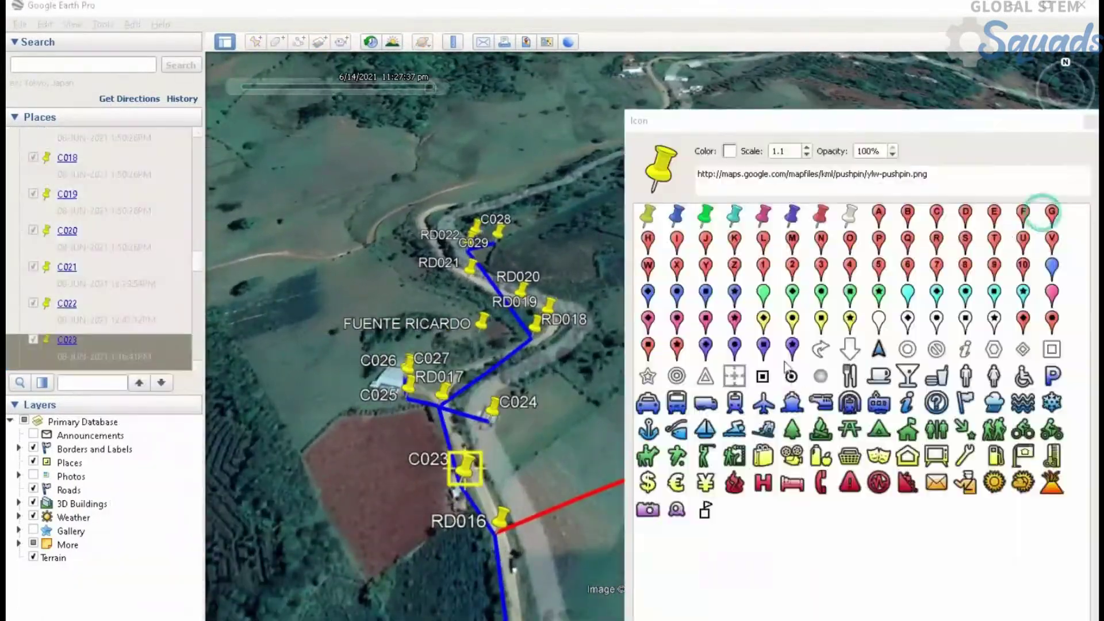
pyautogui.click(907, 455)
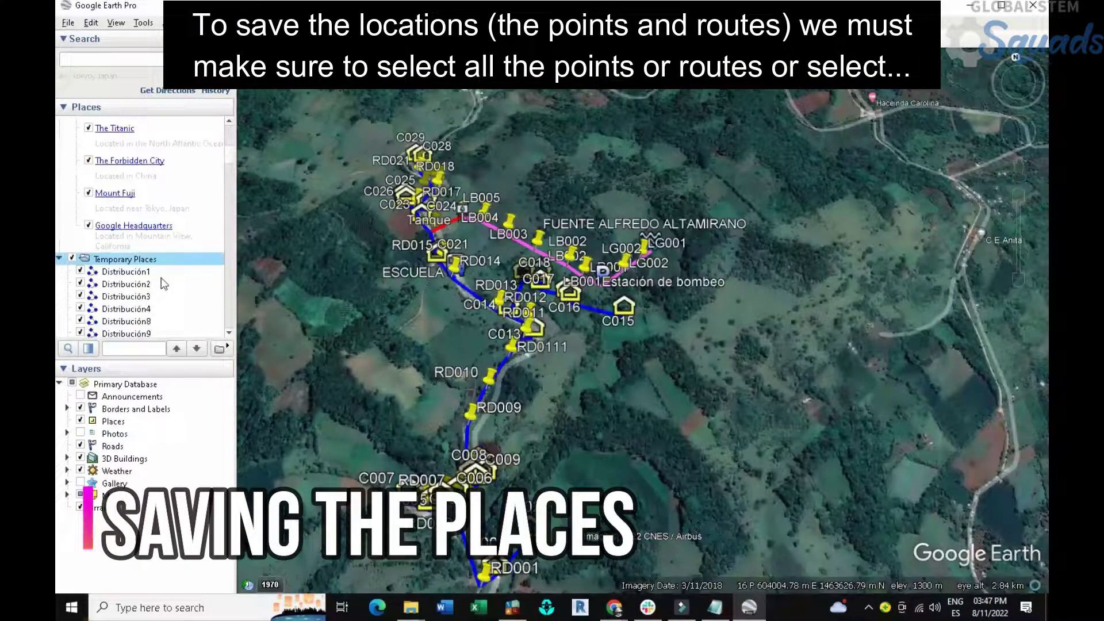
# Save the Temporary Places folder as the KML file 'Mi sistema de agua'.
pyautogui.rightClick(132, 272)
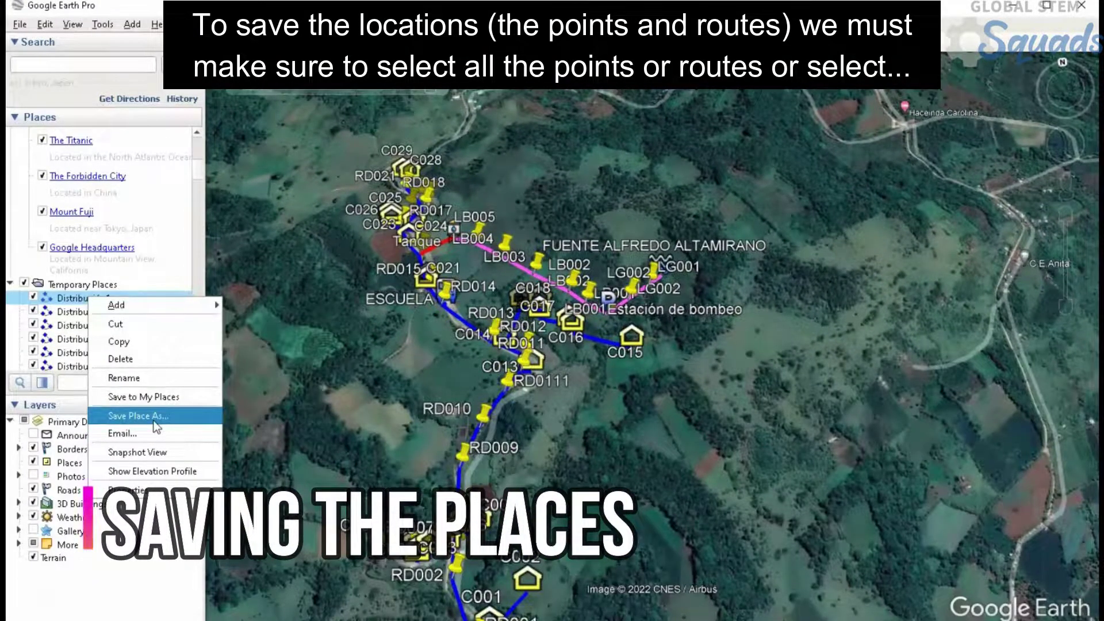
pyautogui.click(153, 423)
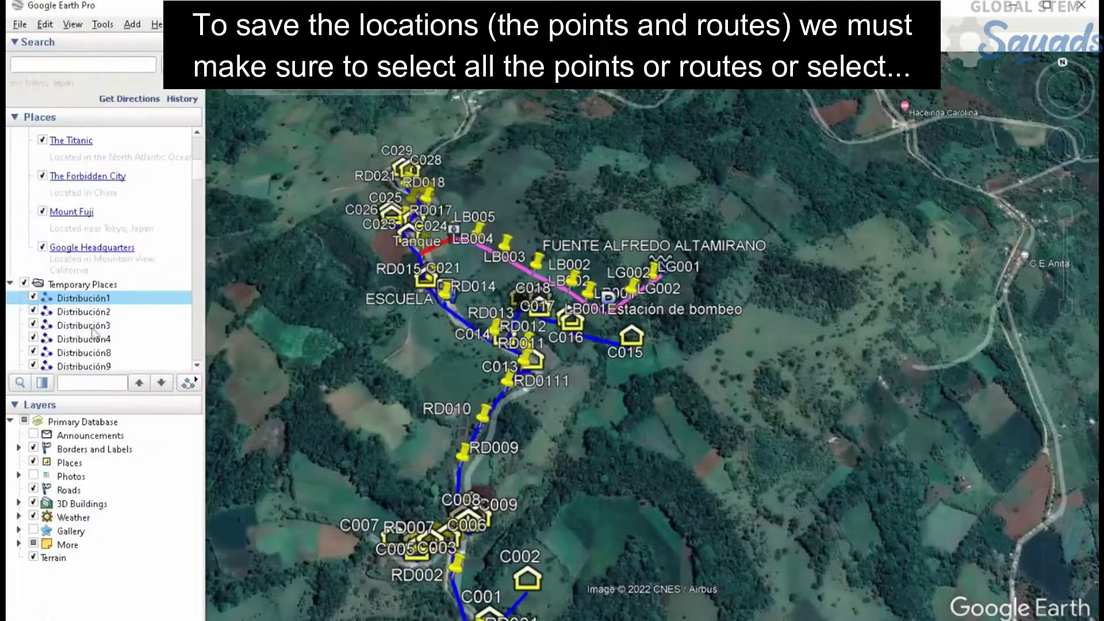
pyautogui.rightClick(93, 285)
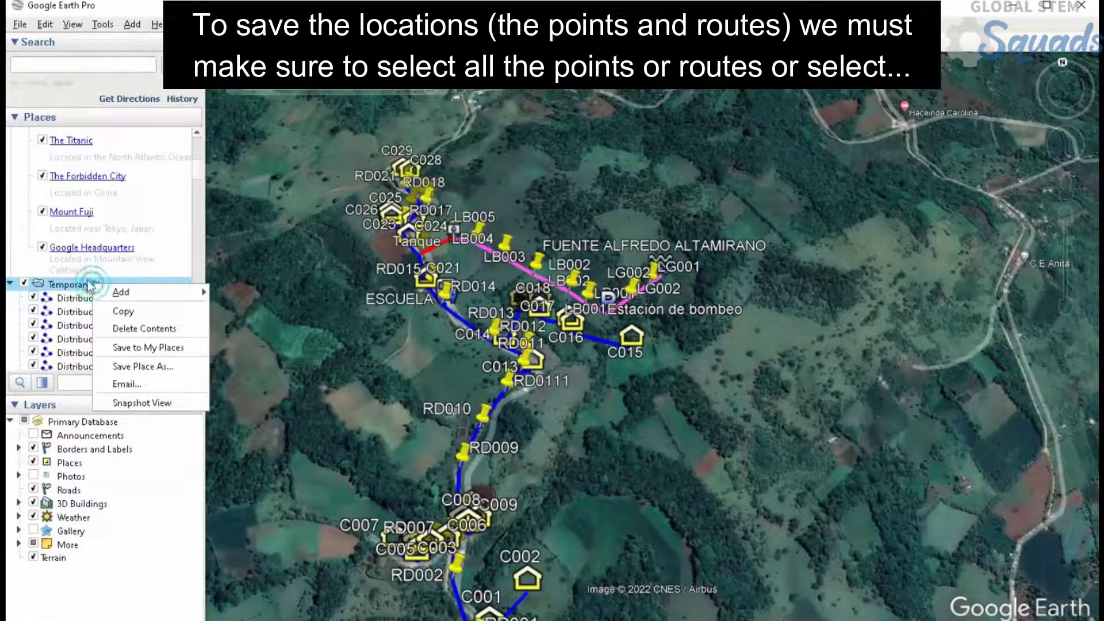
pyautogui.click(135, 369)
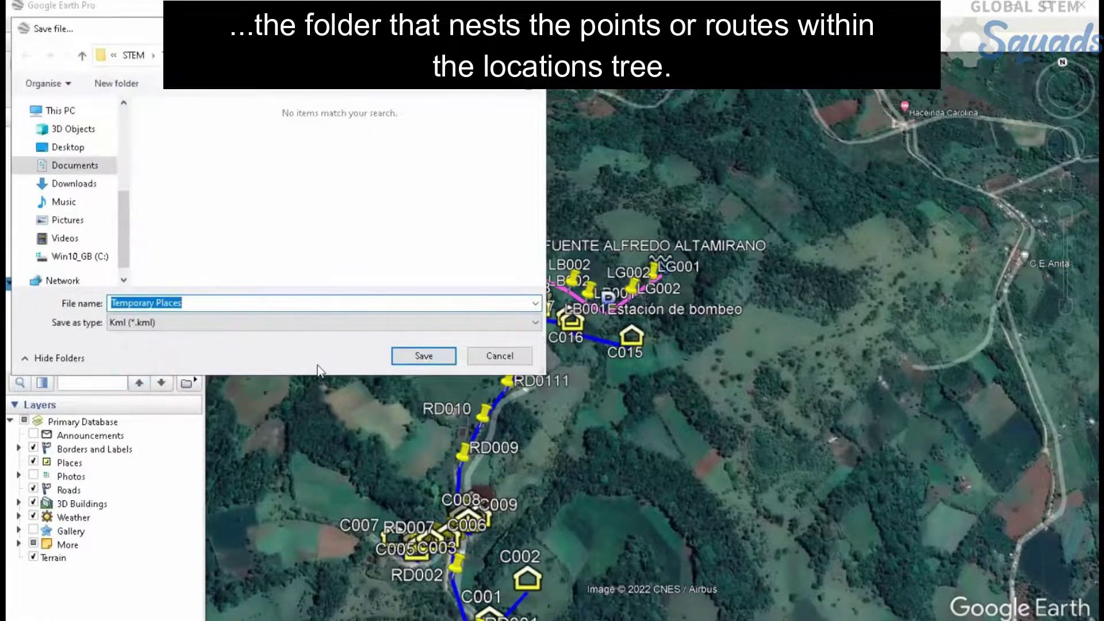
pyautogui.write('Mi sistema')
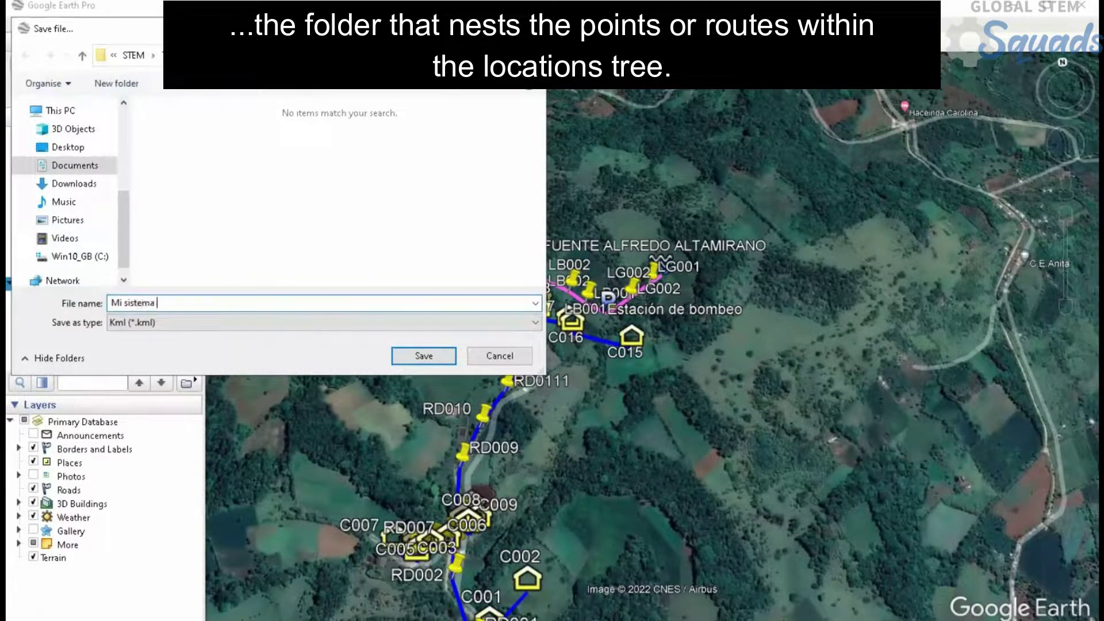
pyautogui.write(' de agua')
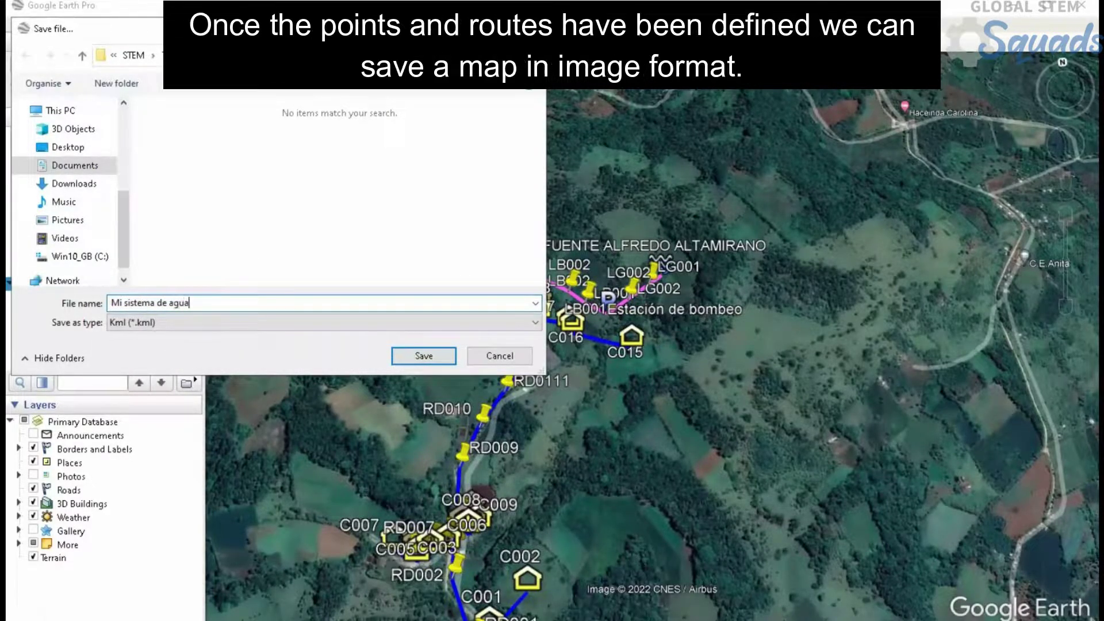
pyautogui.click(451, 364)
pyautogui.click(19, 24)
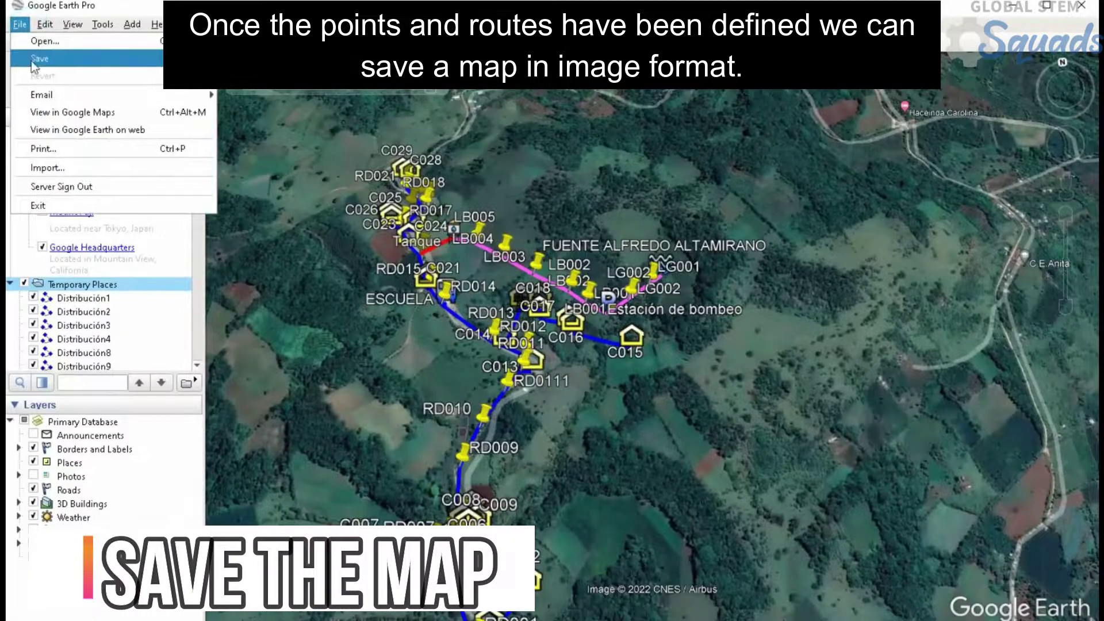
# Zoom and pan to fit the whole water network, then turn the view north-up.
pyautogui.moveTo(34, 60)
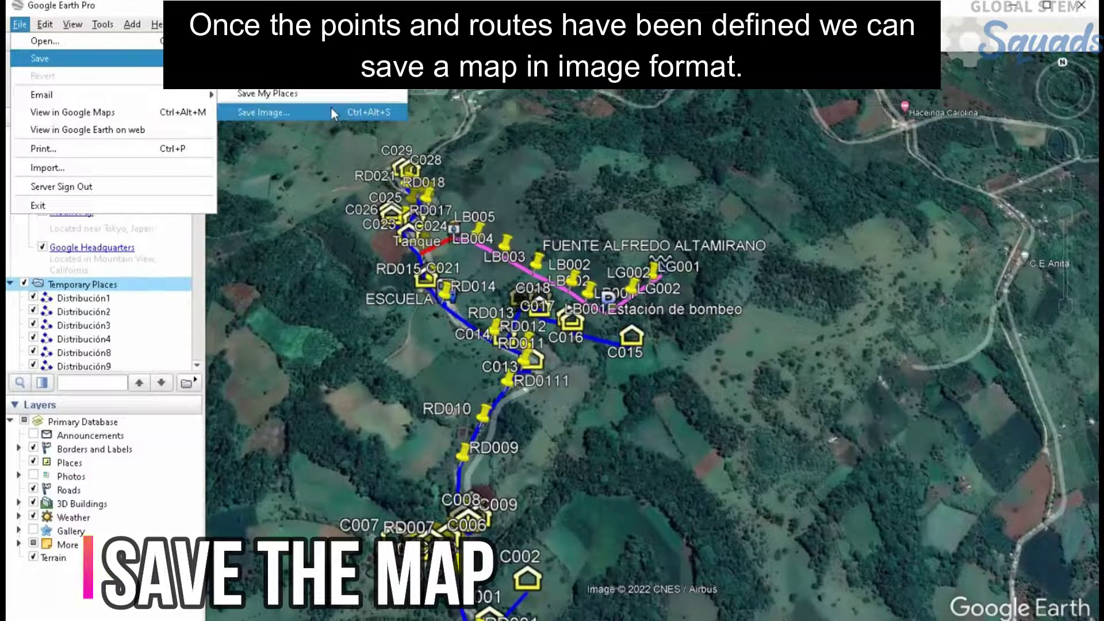
pyautogui.click(617, 115)
pyautogui.scroll(-3, 542, 163)
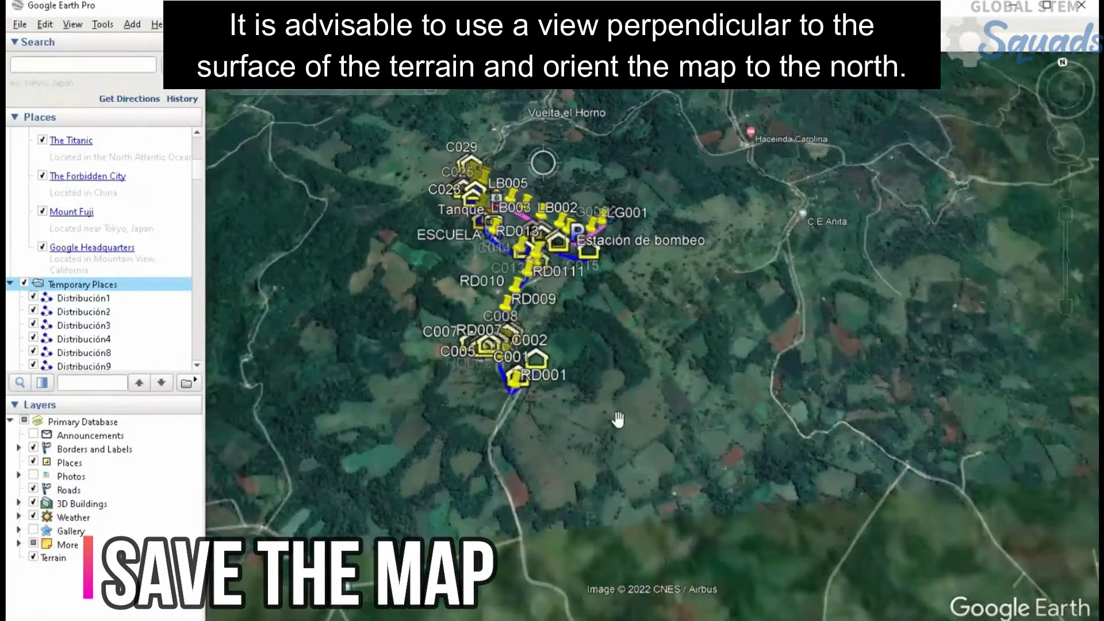
pyautogui.scroll(-3, 618, 419)
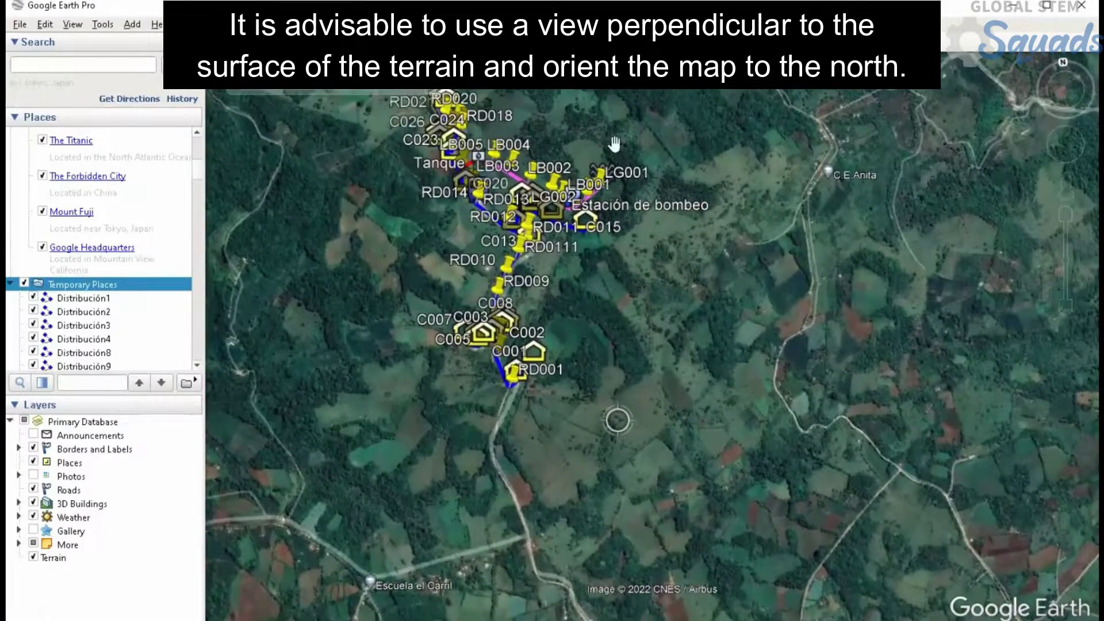
pyautogui.moveTo(614, 143); pyautogui.dragTo(706, 302)
pyautogui.scroll(3, 670, 382)
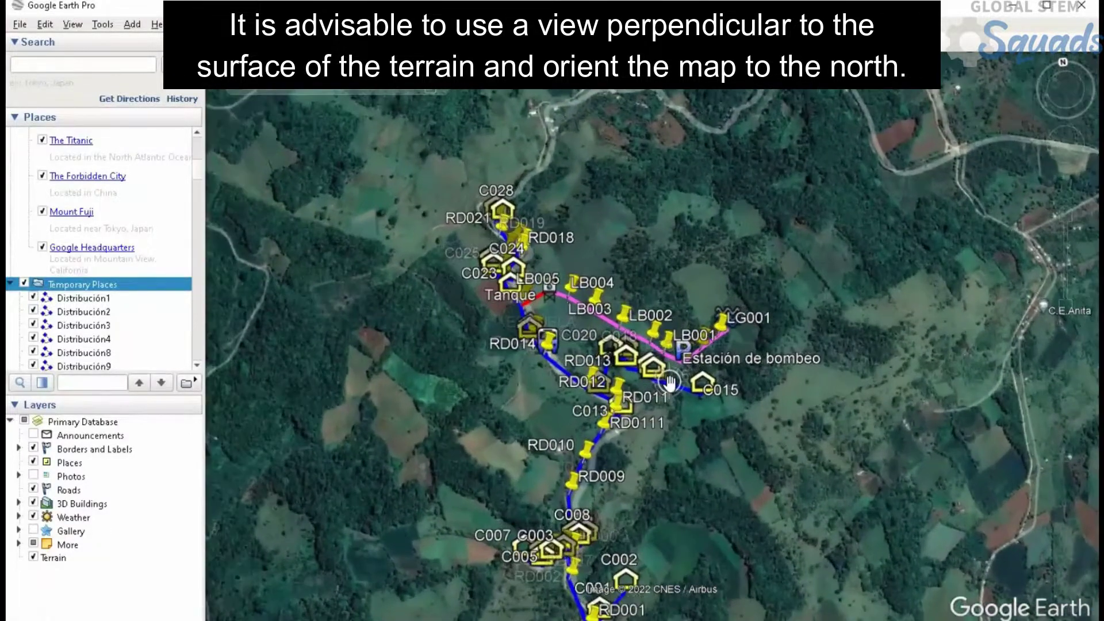
pyautogui.scroll(-3, 670, 383)
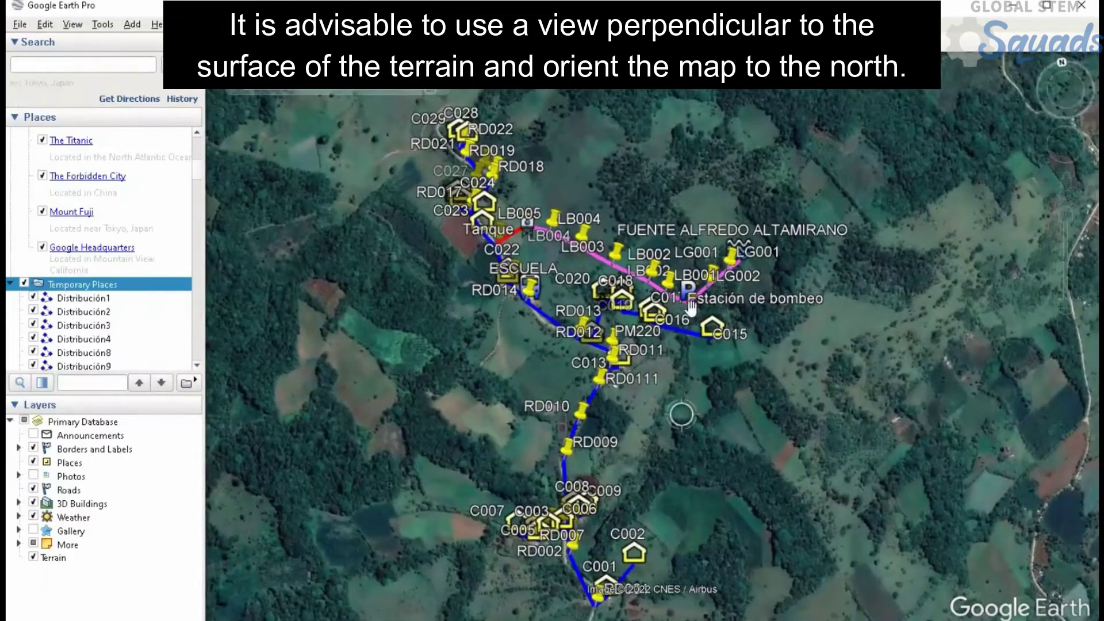
pyautogui.scroll(2, 685, 404)
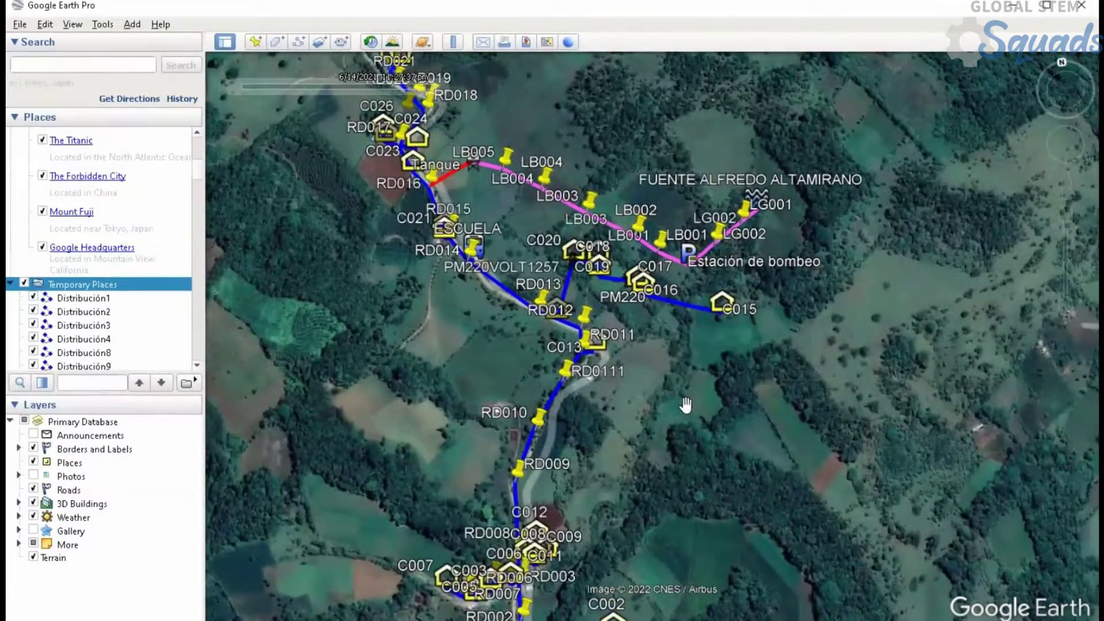
pyautogui.scroll(-2, 685, 405)
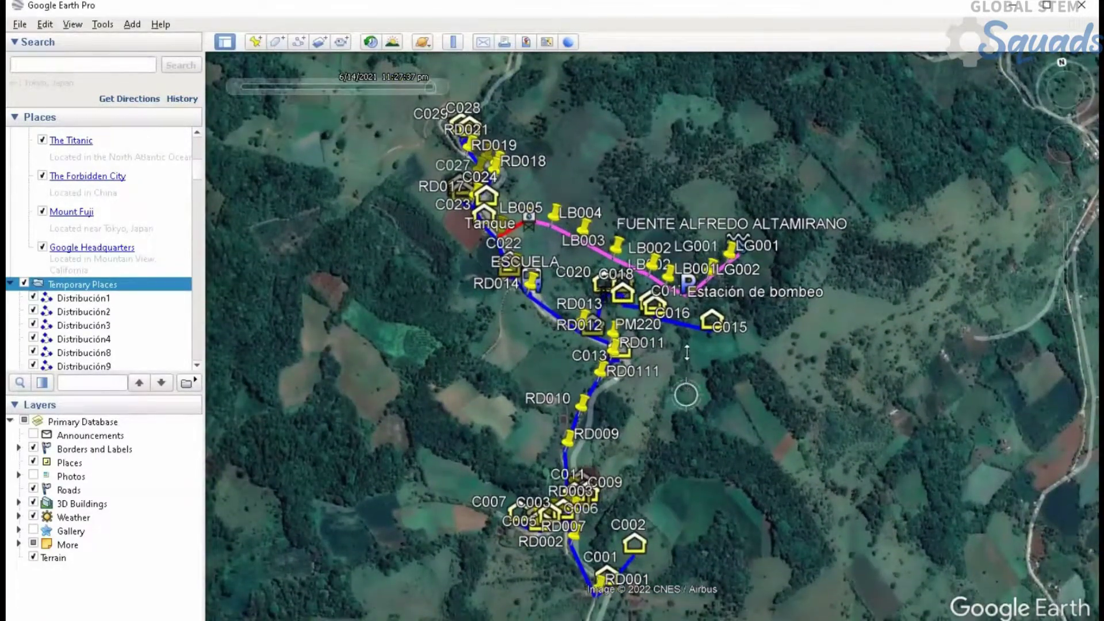
pyautogui.click(1061, 62)
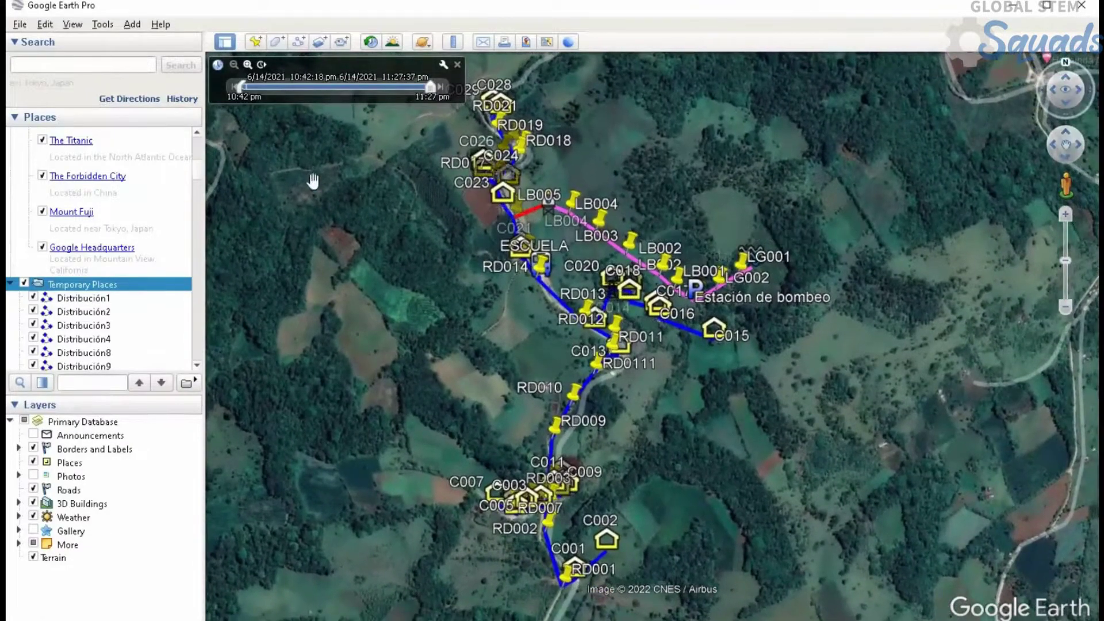
# Start exporting the current map view with File > Save > Save Image.
pyautogui.click(20, 26)
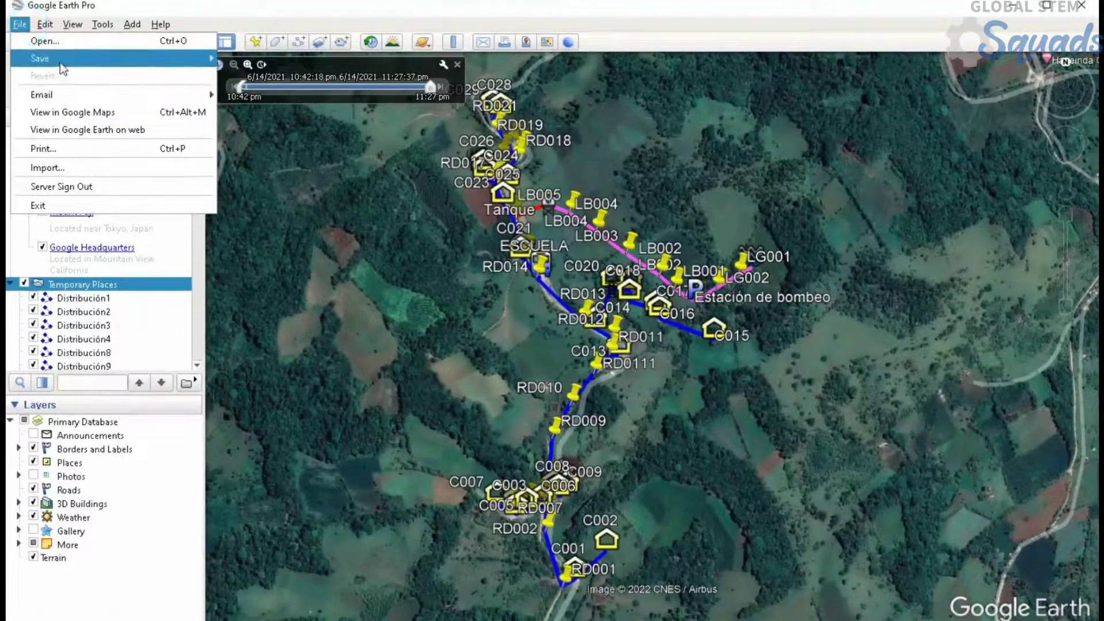
pyautogui.moveTo(63, 59)
pyautogui.click(270, 112)
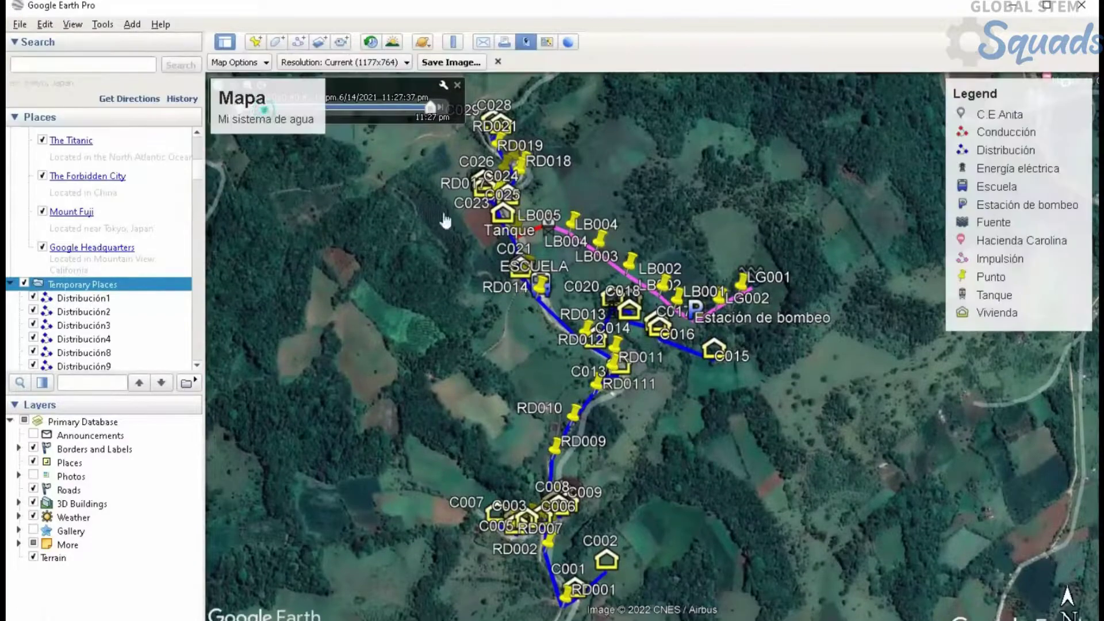
# Set the image title to 'Mapa' and the description to 'Mi sistema de agua'.
pyautogui.click(271, 100)
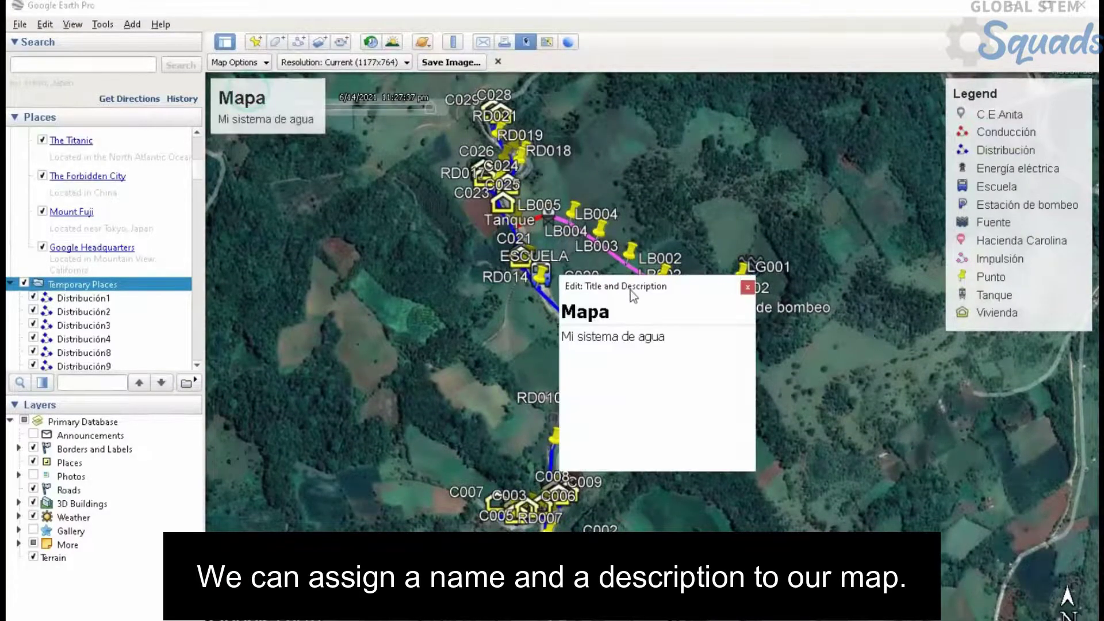
pyautogui.moveTo(632, 313); pyautogui.dragTo(542, 314)
pyautogui.tripleClick(670, 339)
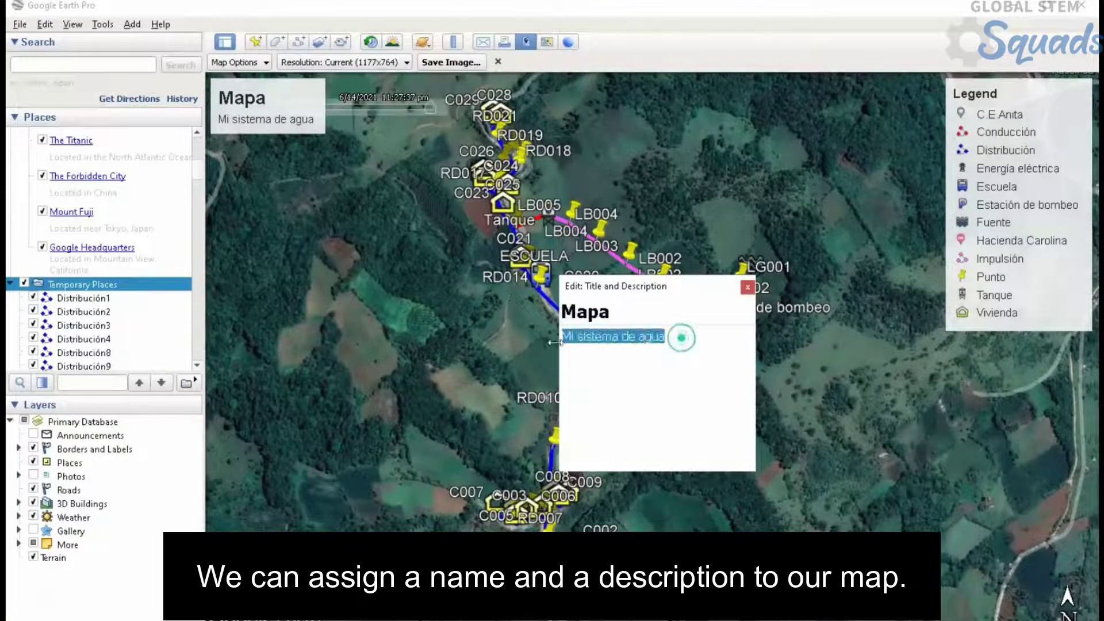
pyautogui.click(747, 287)
# Rename the legend entry to 'C.E. Anita' and close the legend editor.
pyautogui.moveTo(1016, 156)
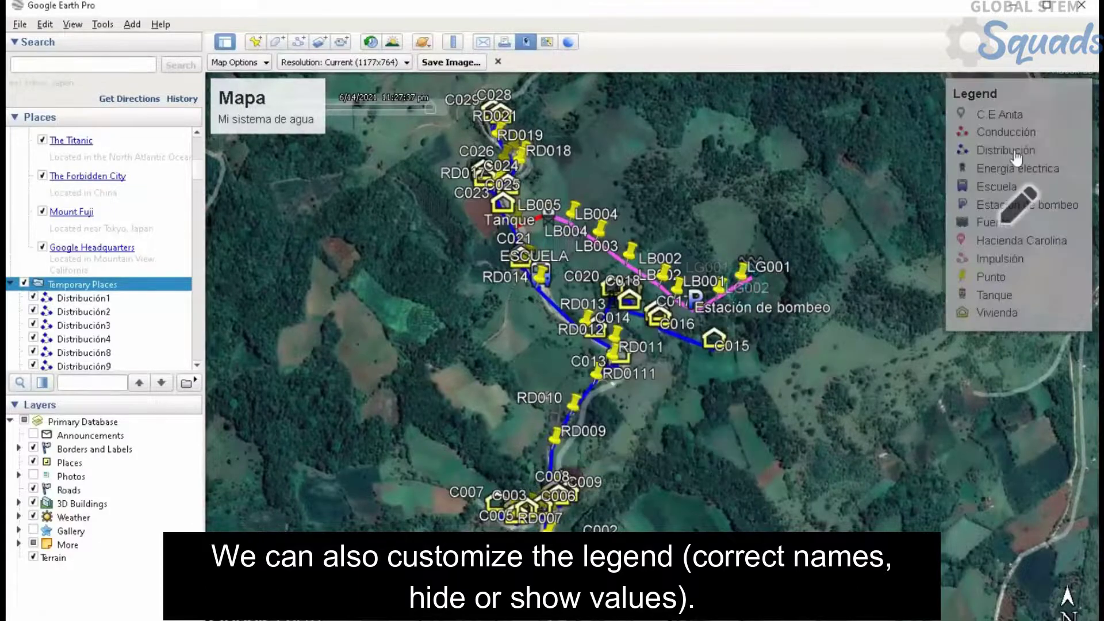
pyautogui.click(1022, 213)
pyautogui.click(615, 264)
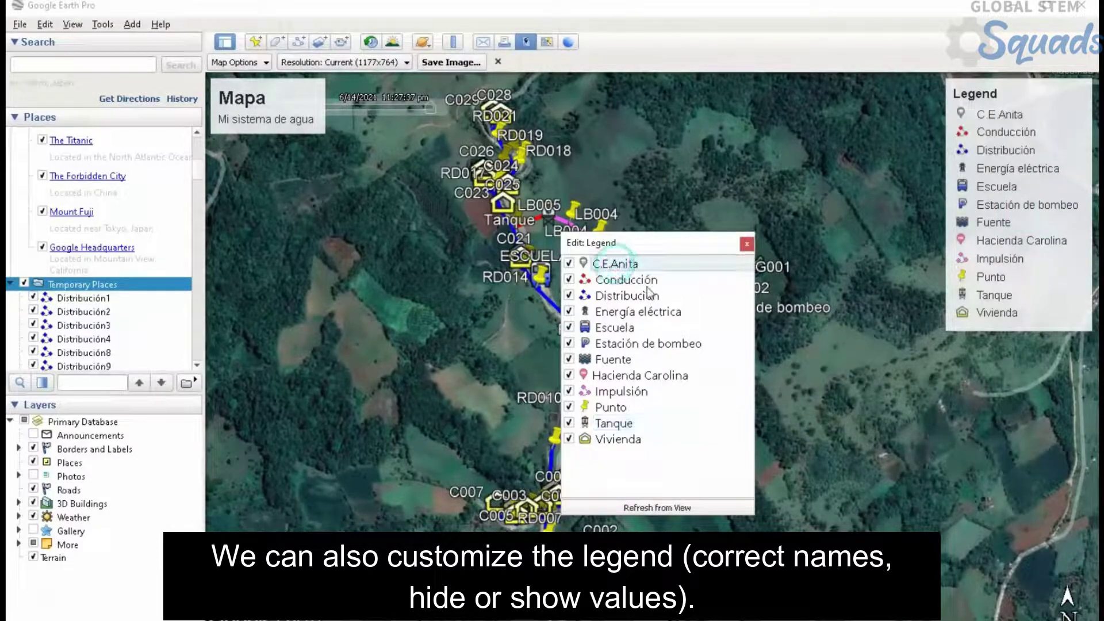
pyautogui.click(615, 265)
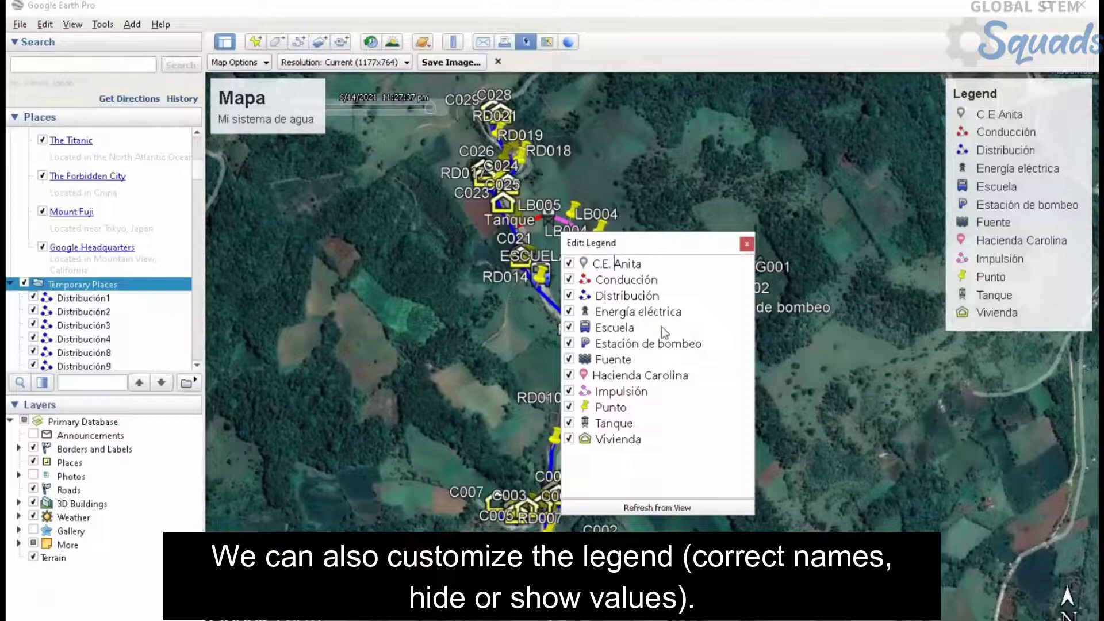
pyautogui.click(651, 280)
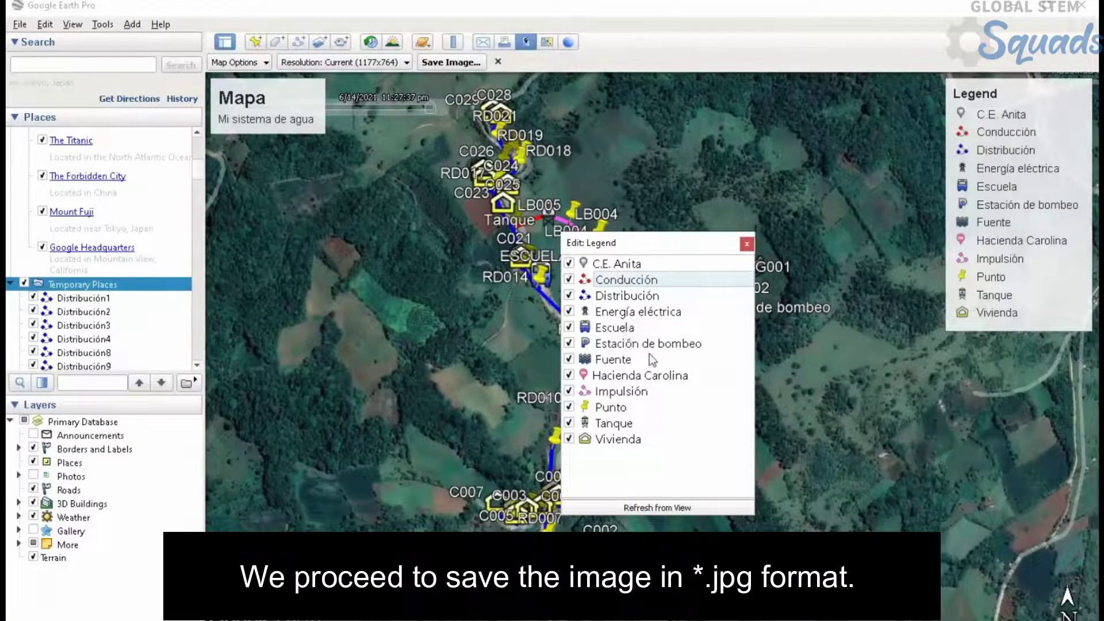
pyautogui.click(628, 441)
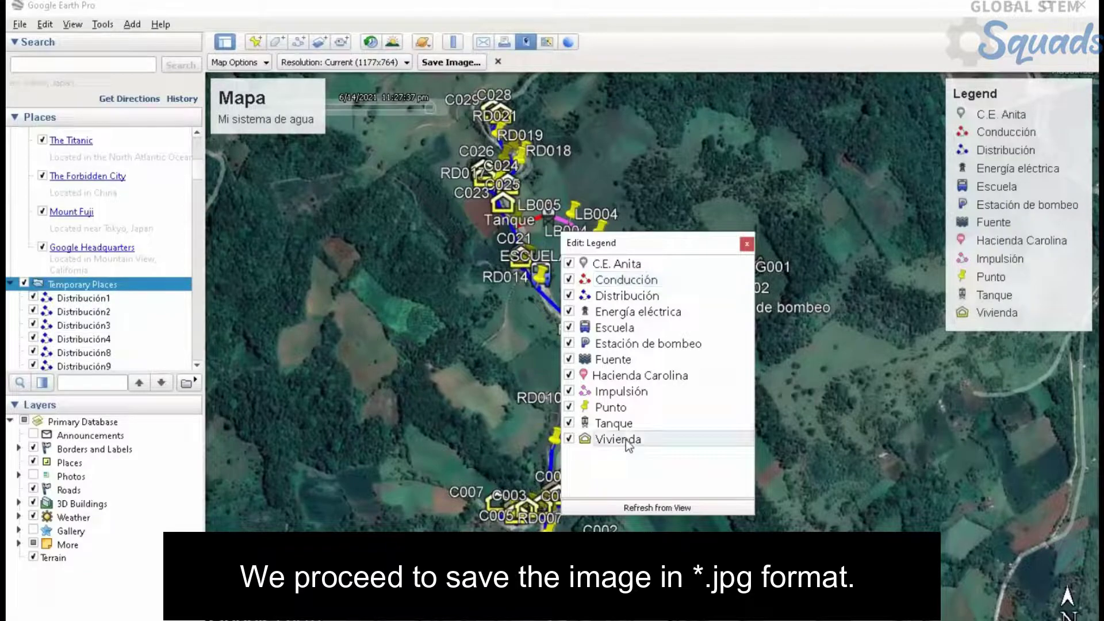
pyautogui.click(747, 246)
# Save the map image as the JPEG 'Mi mapa', replacing the existing file.
pyautogui.click(463, 67)
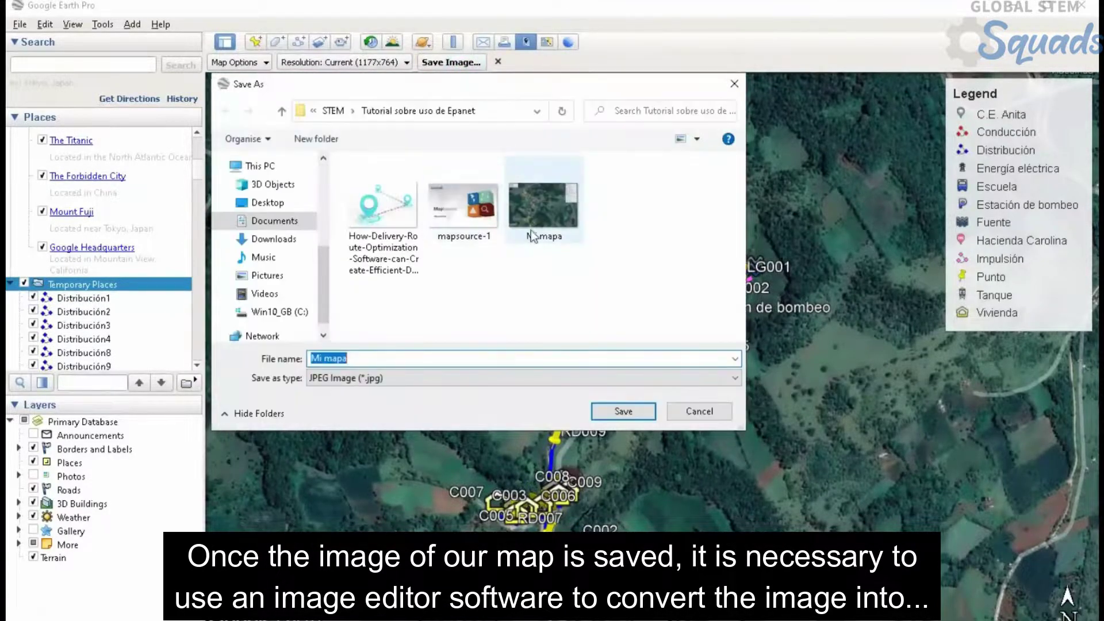
pyautogui.click(623, 412)
pyautogui.click(590, 338)
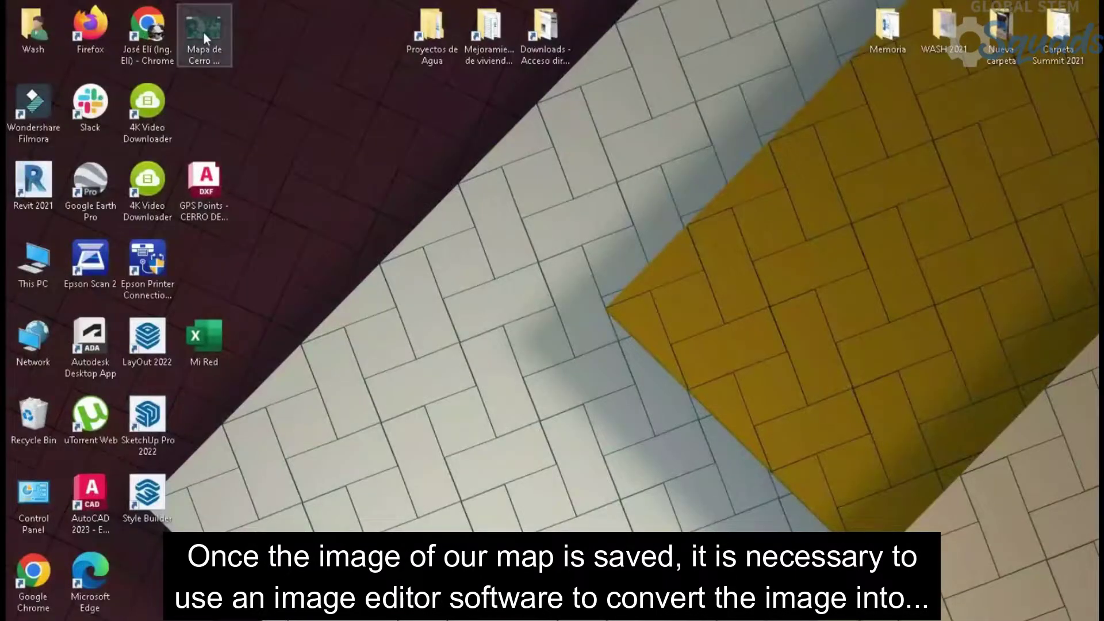
# Open the Mapa de Cerro de Agua image in Paint.
pyautogui.rightClick(202, 33)
pyautogui.moveTo(305, 253)
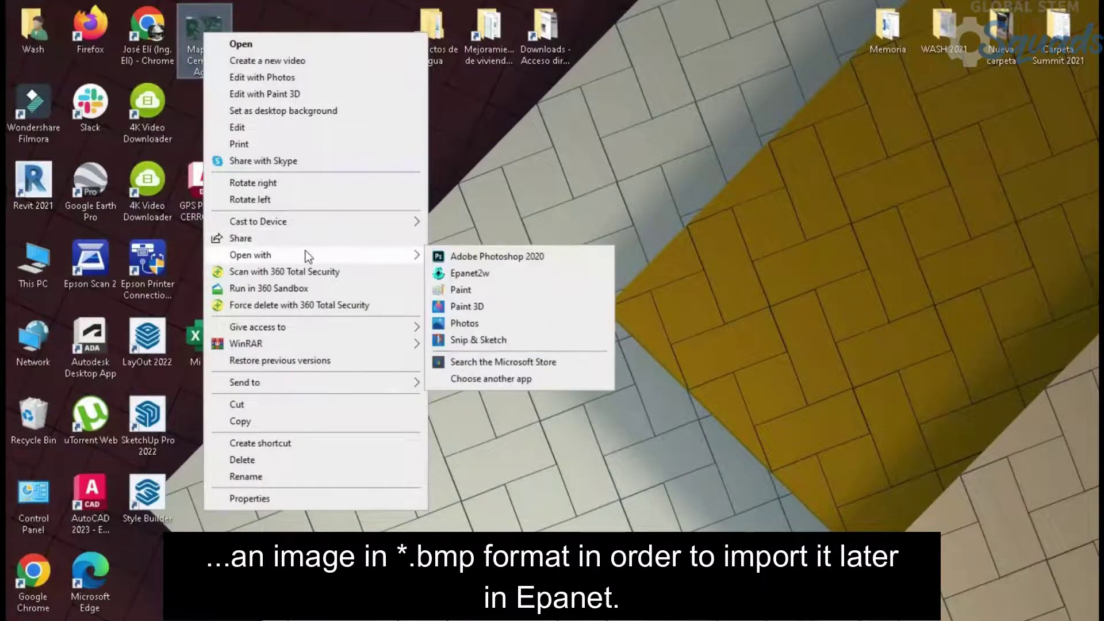
pyautogui.click(457, 290)
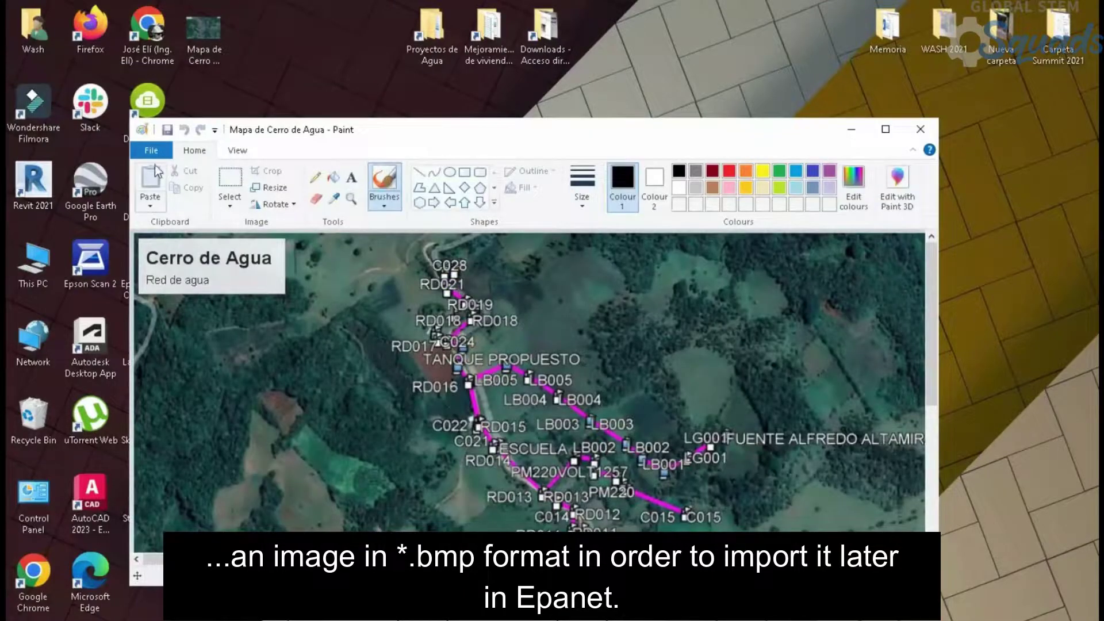
# Save a copy as a 24-bit Bitmap, then close Paint.
pyautogui.click(151, 150)
pyautogui.click(177, 278)
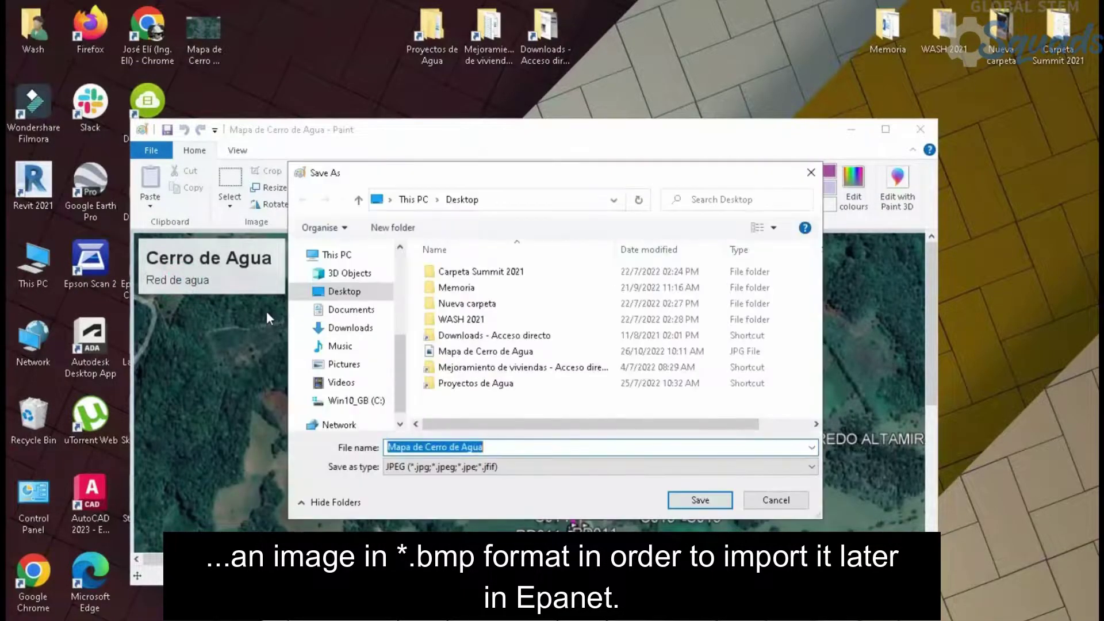
pyautogui.click(435, 466)
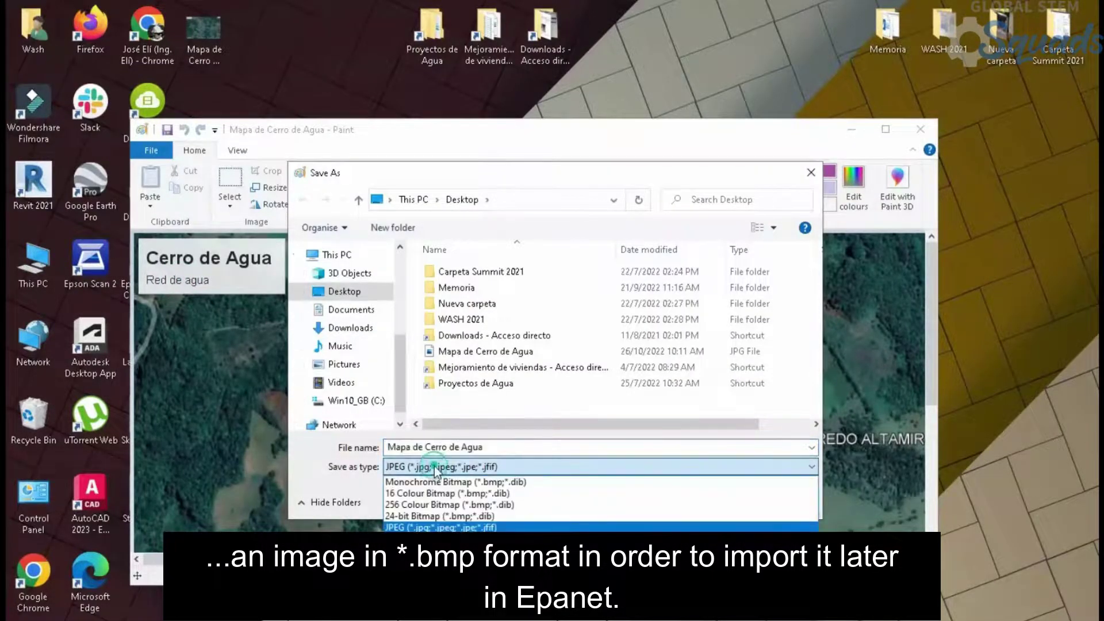
pyautogui.click(415, 516)
pyautogui.click(699, 504)
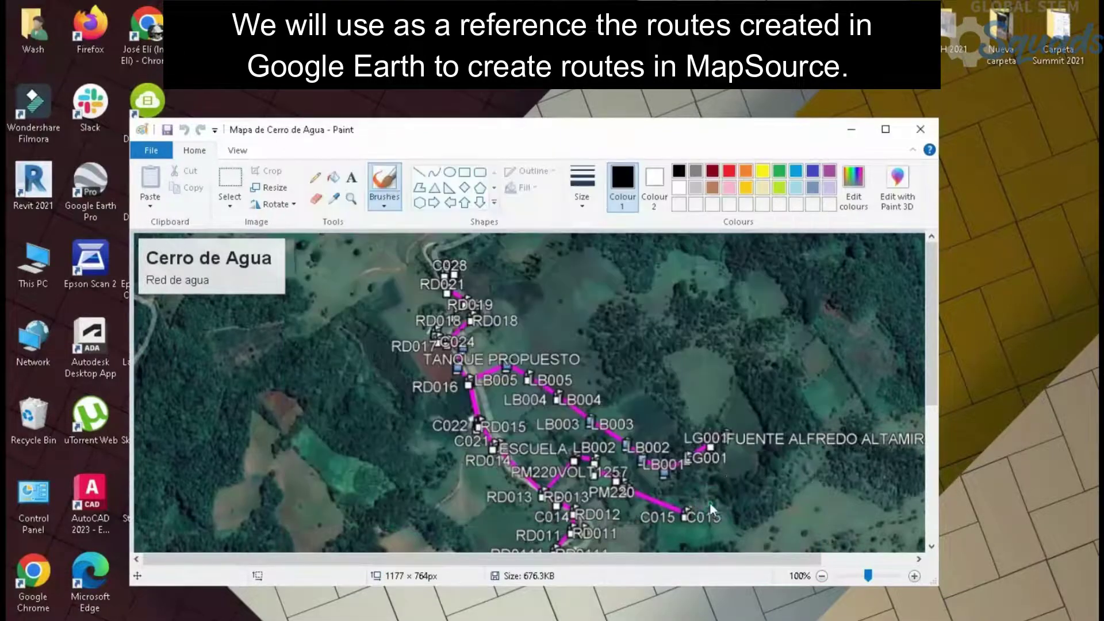
pyautogui.click(919, 130)
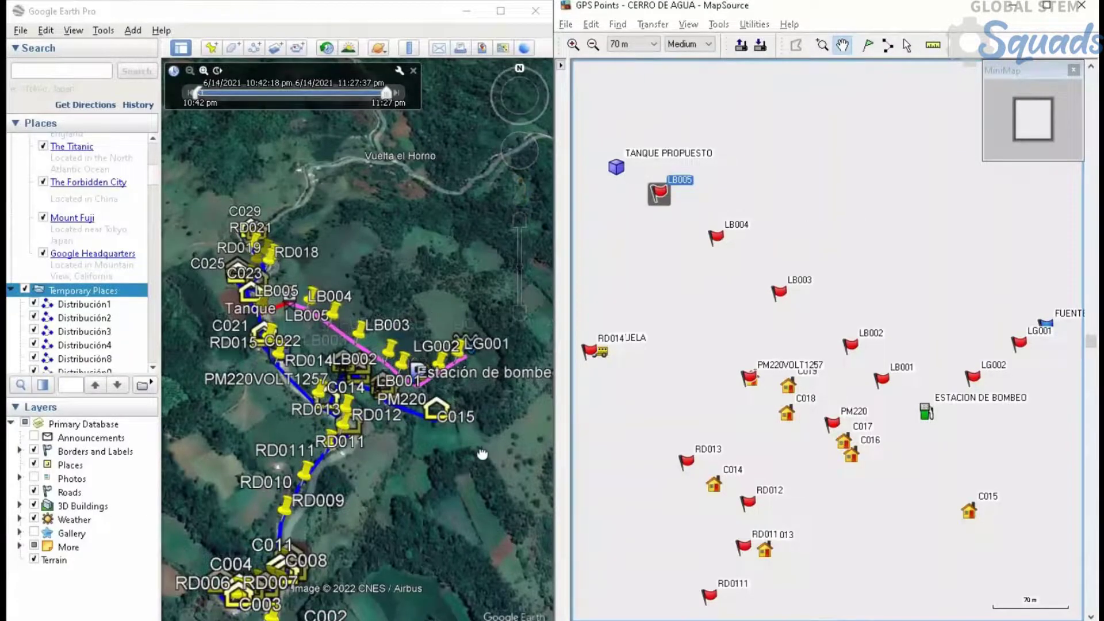
# Zoom Google Earth to the C015/LG001 area and frame LG001, LB004 and C014 in MapSource.
pyautogui.doubleClick(467, 397)
pyautogui.moveTo(945, 318); pyautogui.dragTo(868, 286)
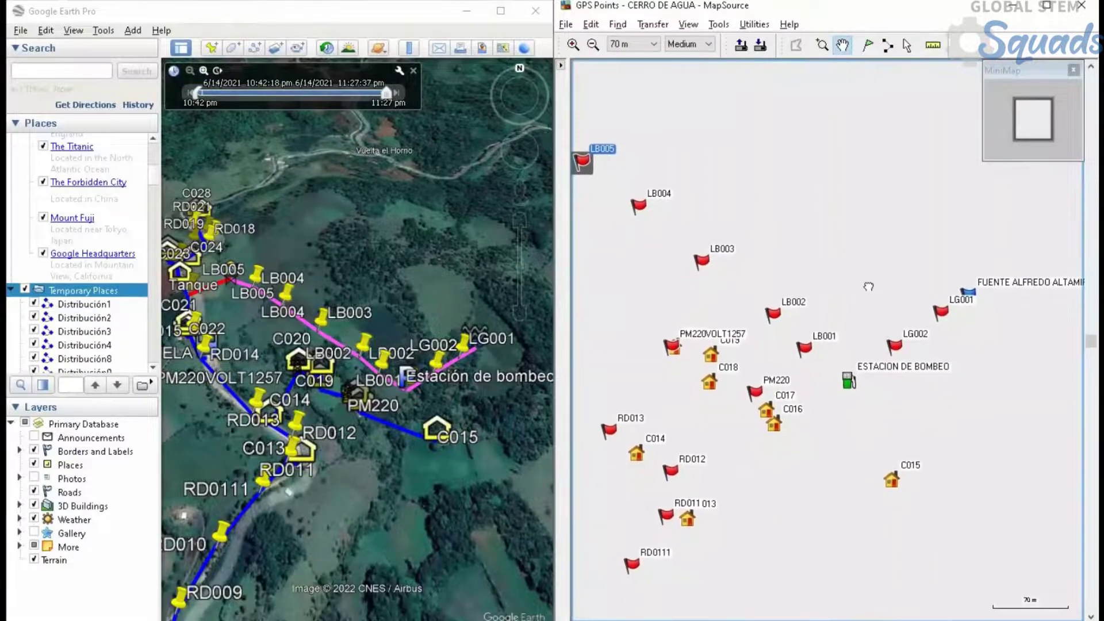
pyautogui.scroll(1, 837, 346)
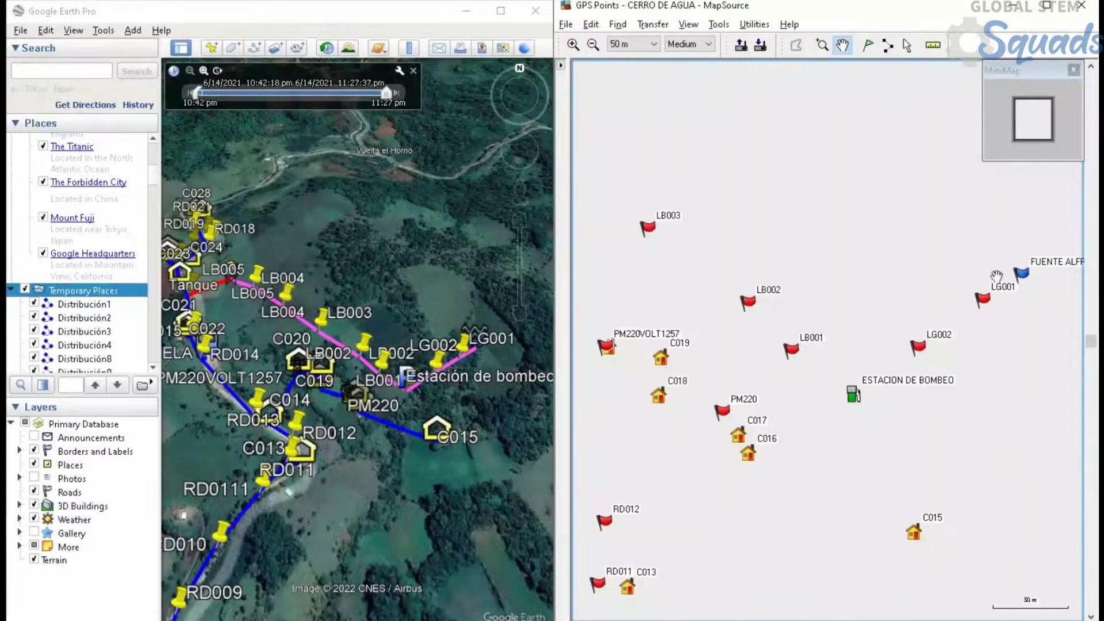
pyautogui.moveTo(916, 272); pyautogui.dragTo(901, 300)
pyautogui.scroll(-1, 942, 283)
pyautogui.scroll(-1, 900, 266)
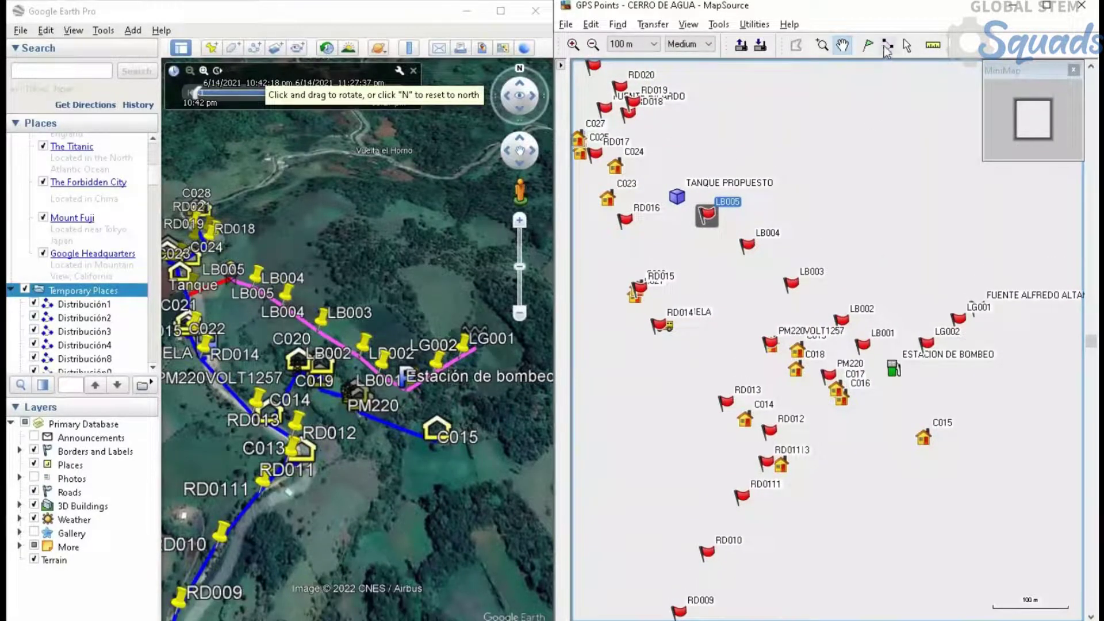
pyautogui.scroll(1, 1001, 325)
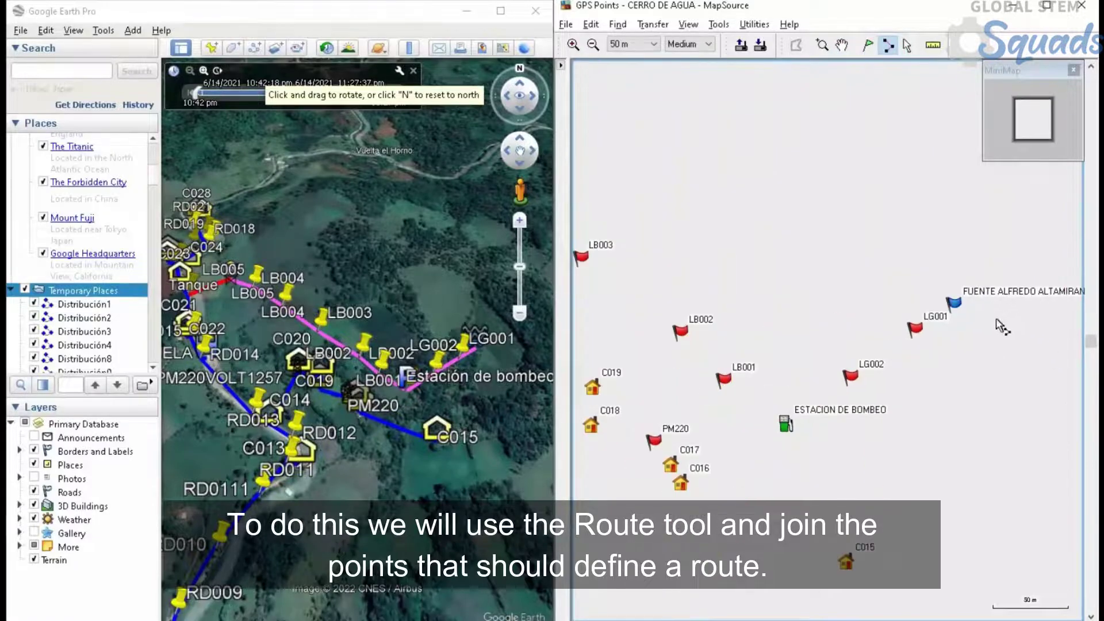
# Draw a route from FUENTE ALFREDO ALTAMIRANO through LG002, LB001, LB003 and TANQUE PROPUESTO to RD016.
pyautogui.click(952, 305)
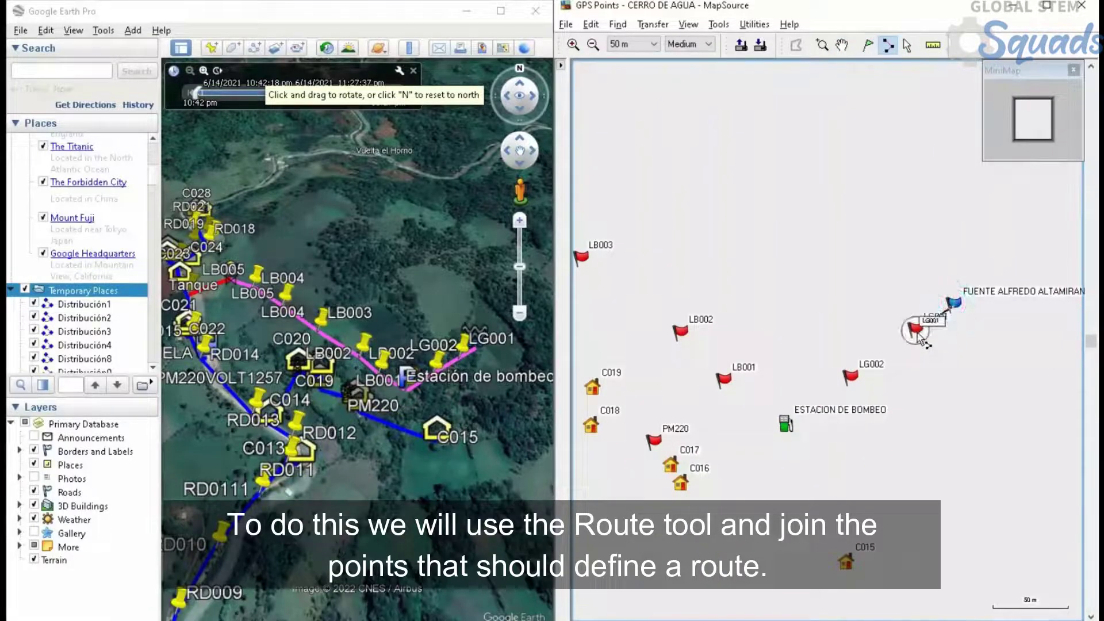
pyautogui.click(849, 378)
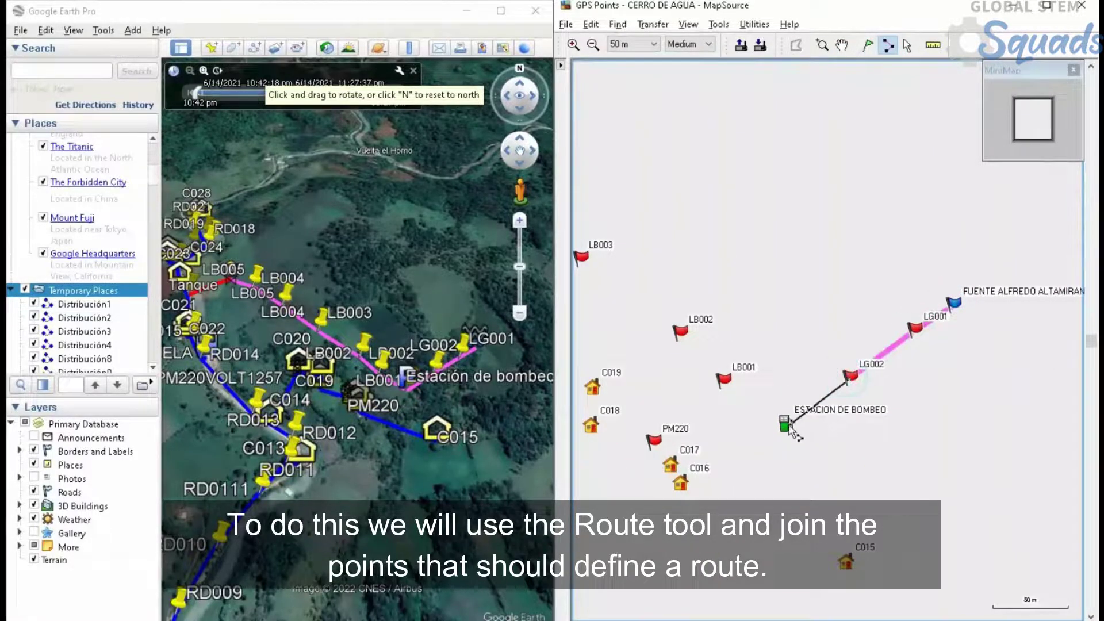
pyautogui.click(722, 380)
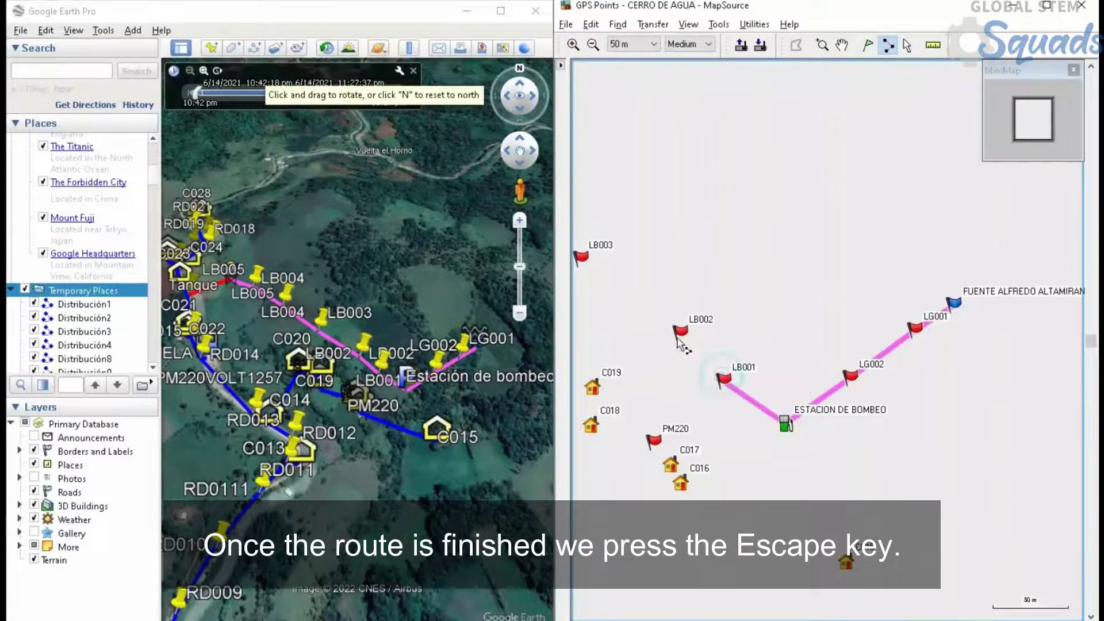
pyautogui.scroll(-2, 702, 297)
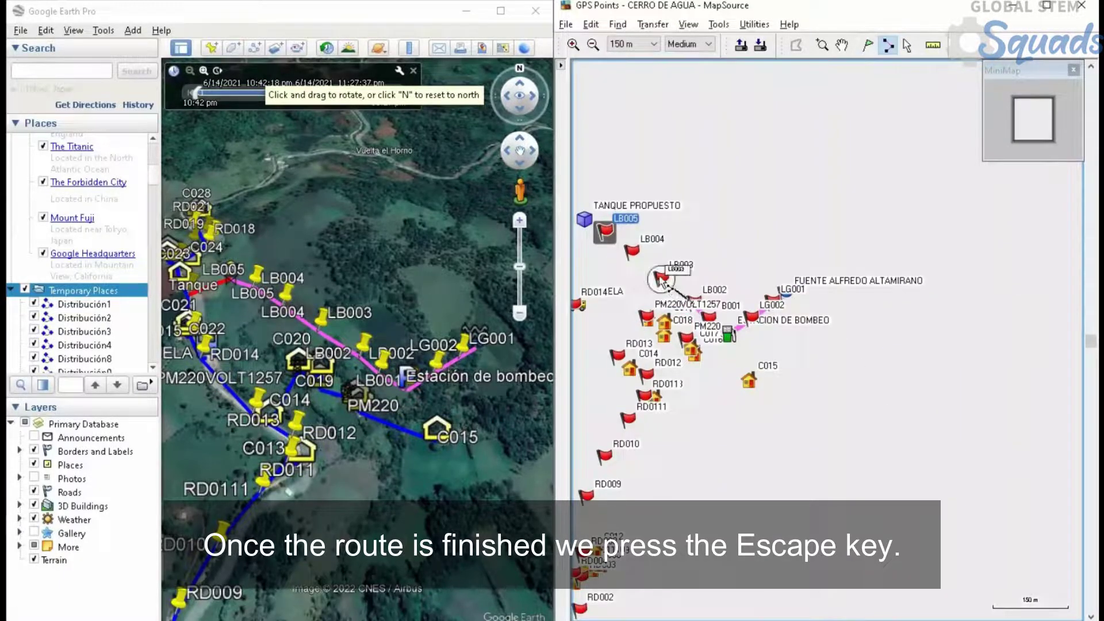
pyautogui.click(660, 257)
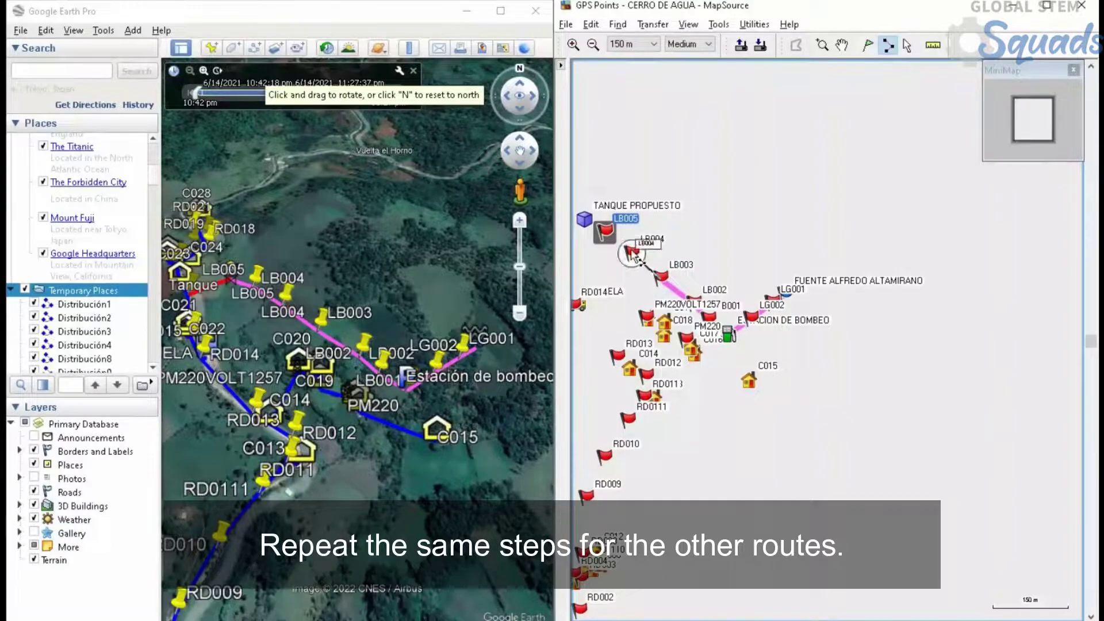
pyautogui.scroll(-2, 608, 230)
pyautogui.scroll(2, 610, 228)
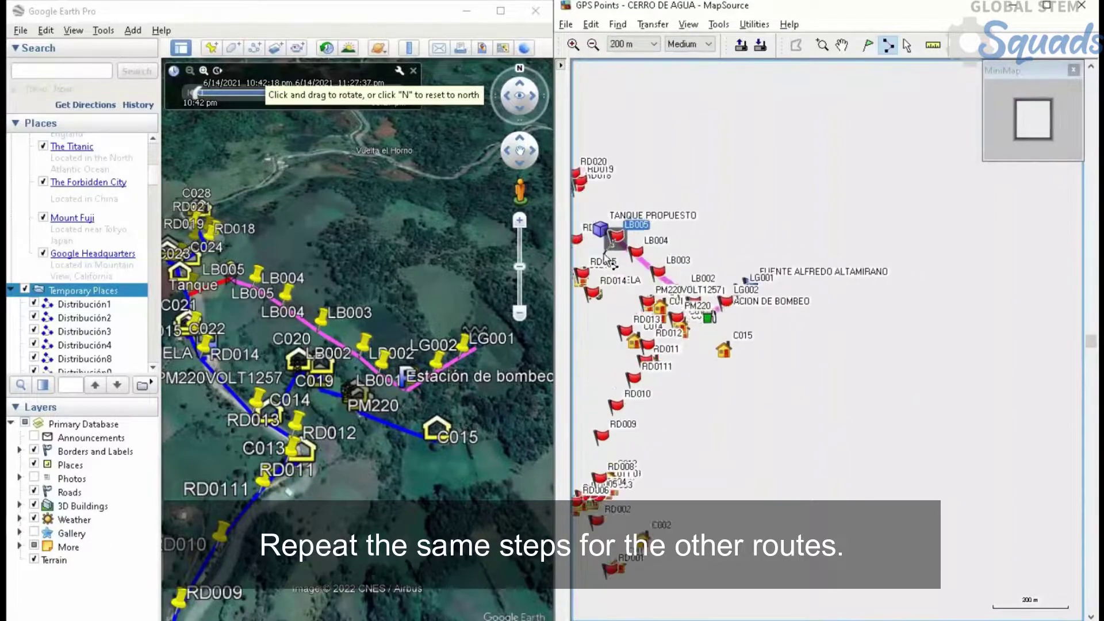
pyautogui.click(600, 220)
pyautogui.scroll(-2, 599, 222)
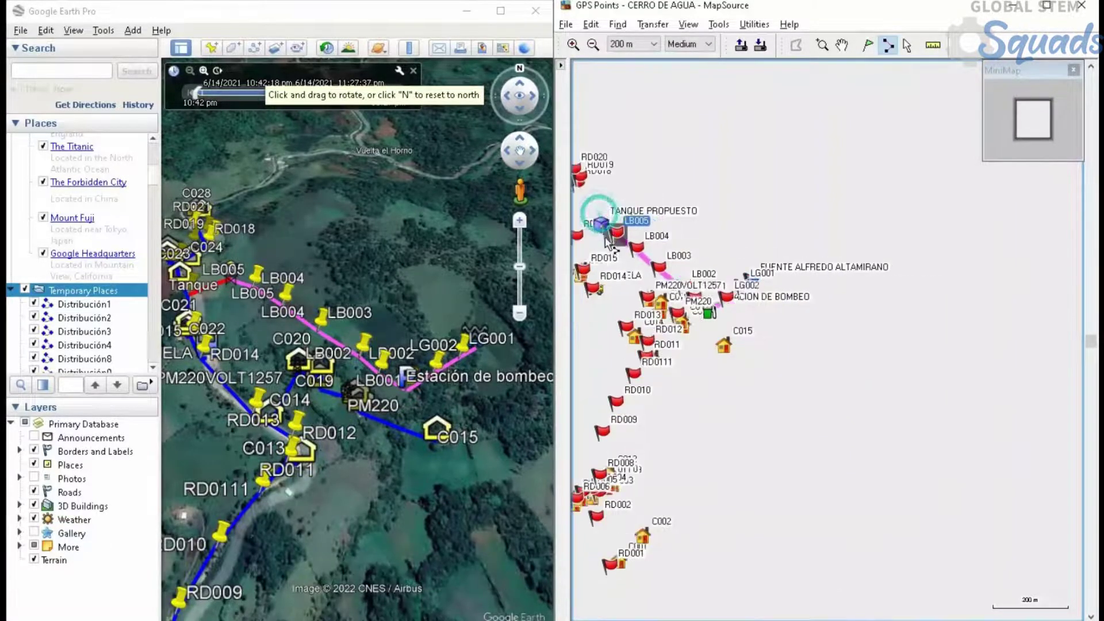
pyautogui.scroll(2, 592, 244)
pyautogui.scroll(2, 592, 245)
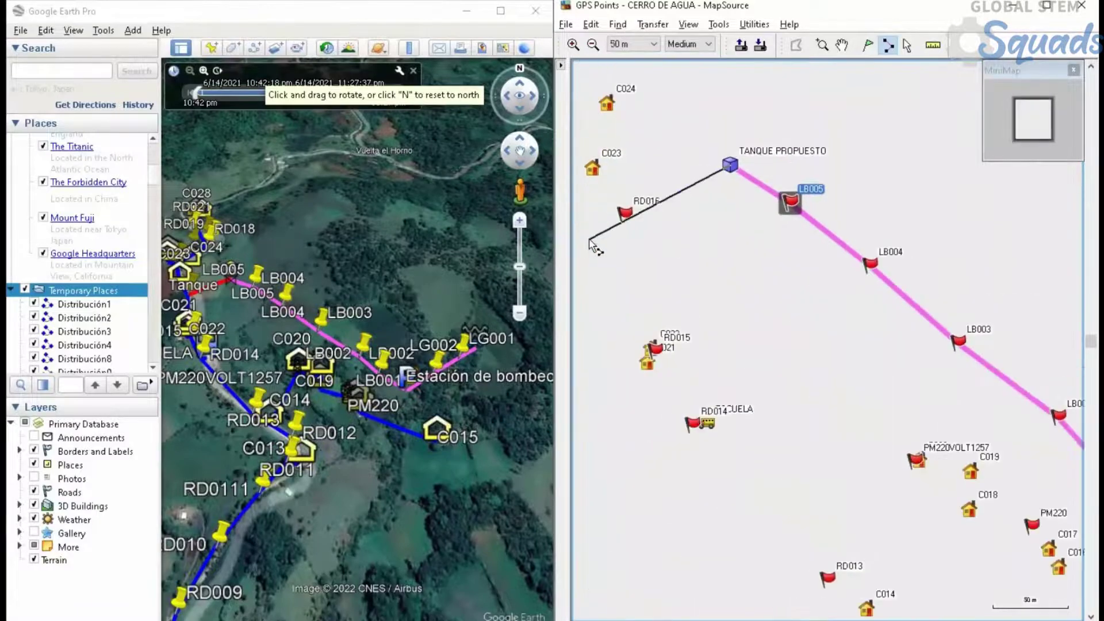
pyautogui.click(620, 220)
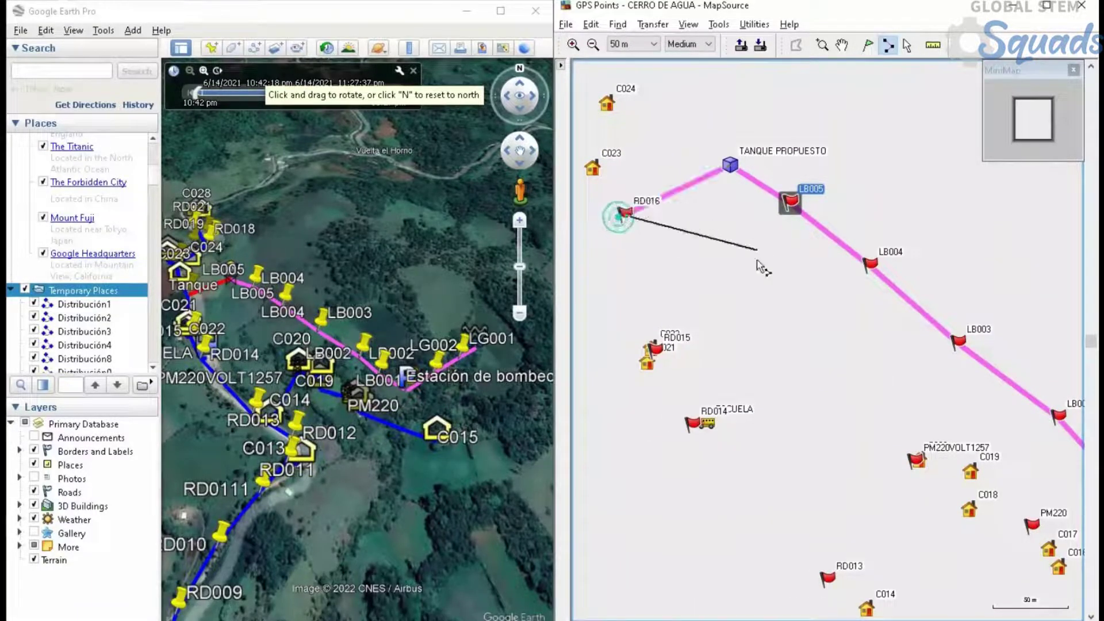
pyautogui.press('Escape')
pyautogui.press('Return')
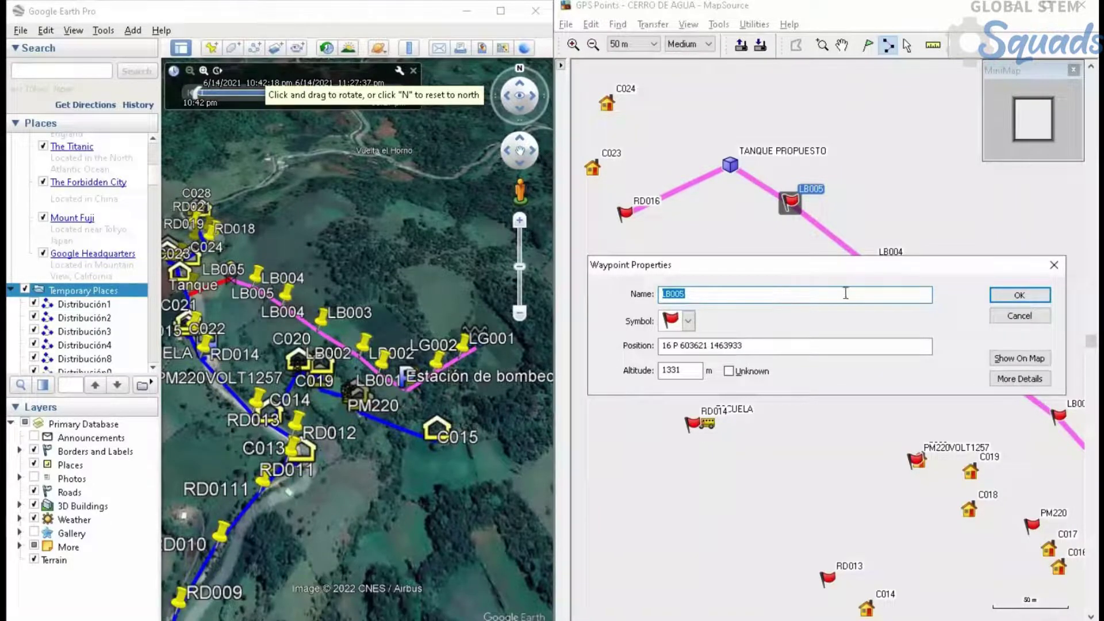
# Dismiss the LB005 details and center both maps on waypoints RD017 to RD022.
pyautogui.click(1005, 297)
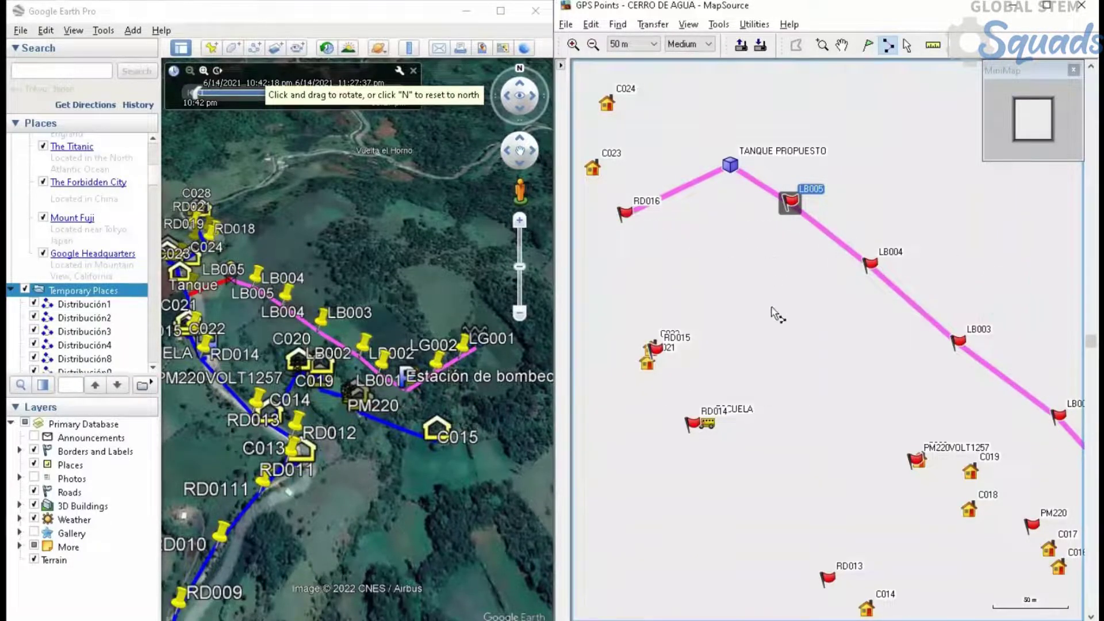
pyautogui.scroll(-2, 740, 217)
pyautogui.moveTo(195, 259); pyautogui.dragTo(313, 283)
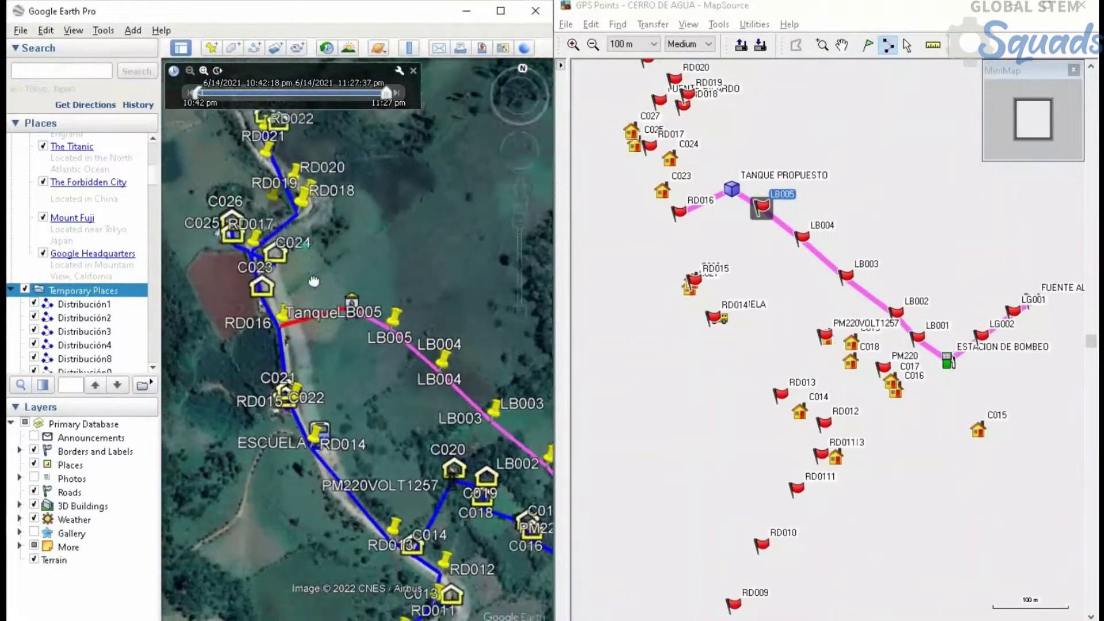
pyautogui.moveTo(301, 143); pyautogui.dragTo(323, 316)
pyautogui.scroll(2, 323, 316)
pyautogui.click(841, 44)
pyautogui.moveTo(689, 219); pyautogui.dragTo(833, 506)
pyautogui.scroll(2, 834, 506)
pyautogui.click(887, 45)
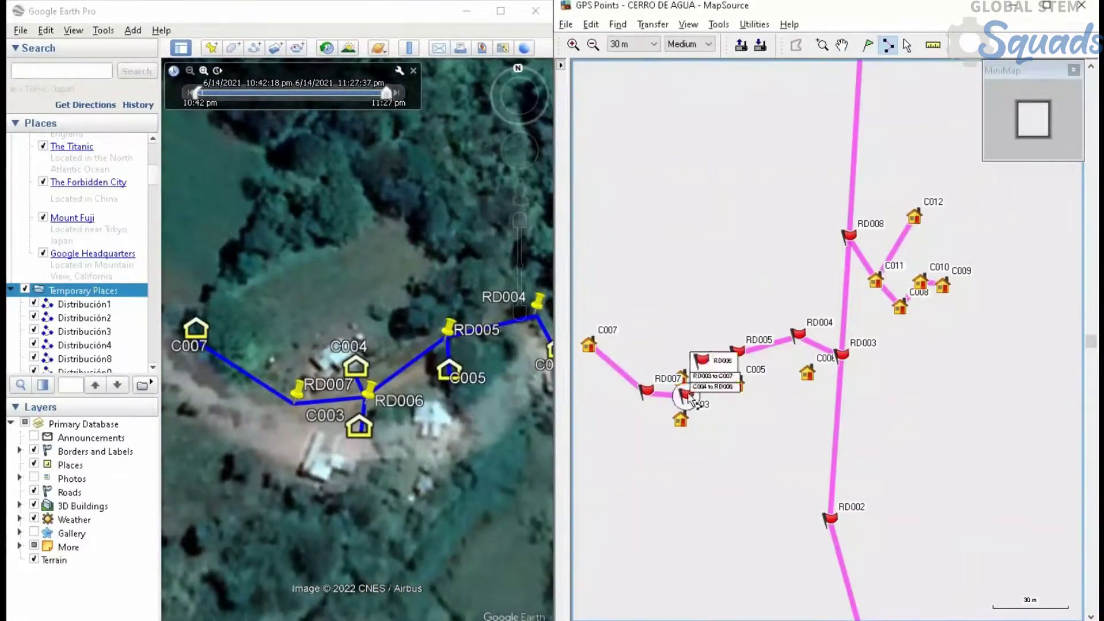
# Draw a branch route from the main line to nearby houses, then view the remaining houses.
pyautogui.click(738, 351)
pyautogui.click(738, 384)
pyautogui.click(797, 335)
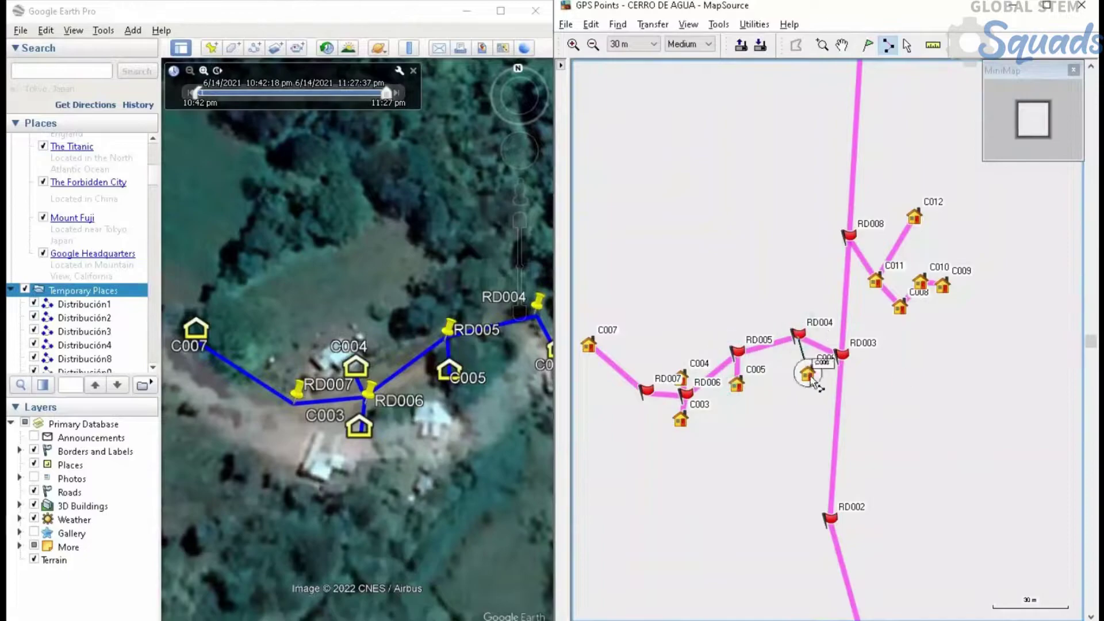
pyautogui.click(807, 372)
pyautogui.scroll(-3, 807, 373)
pyautogui.click(842, 45)
pyautogui.scroll(-3, 454, 188)
pyautogui.moveTo(454, 188); pyautogui.dragTo(276, 403)
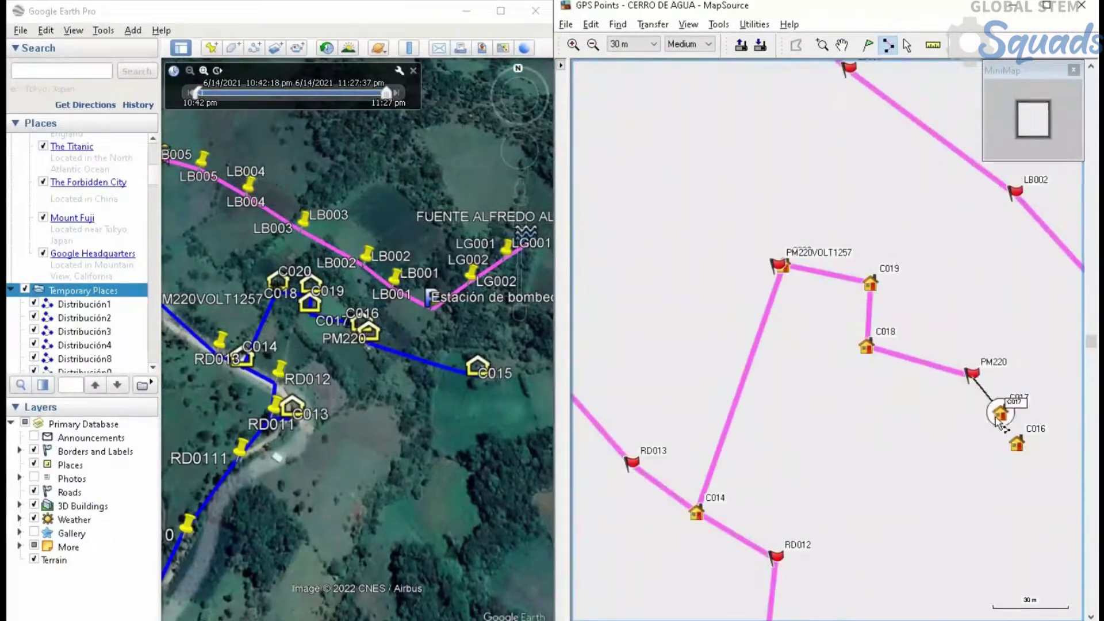
pyautogui.scroll(-3, 492, 382)
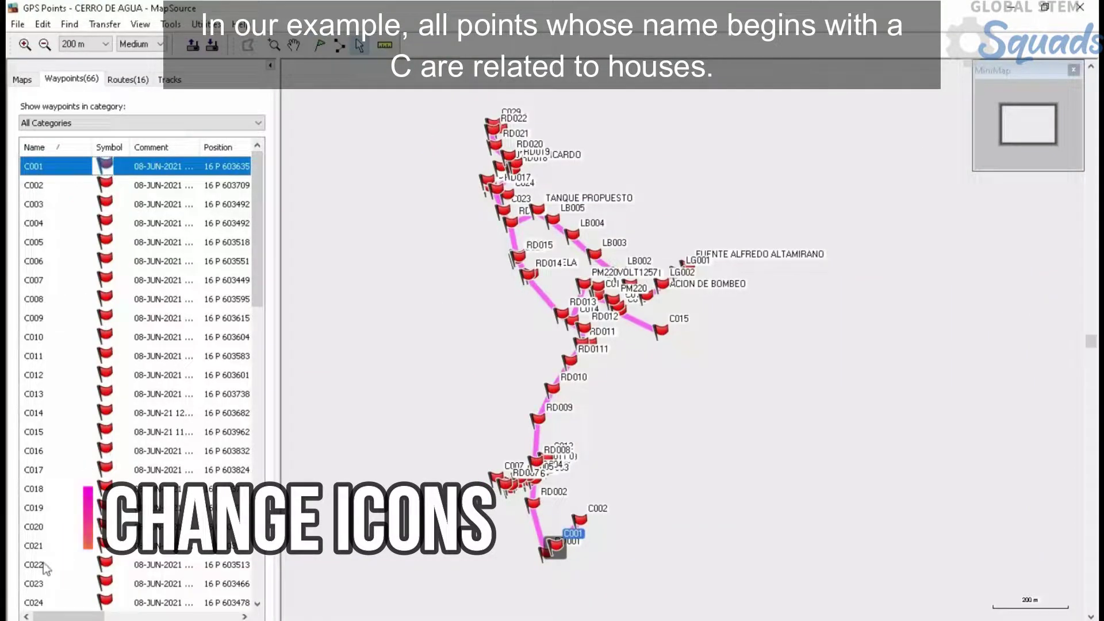
# Give all 29 waypoints C001–C029 the house symbol.
pyautogui.scroll(-3, 45, 569)
pyautogui.keyDown('shift'); pyautogui.click(43, 527); pyautogui.keyUp('shift')
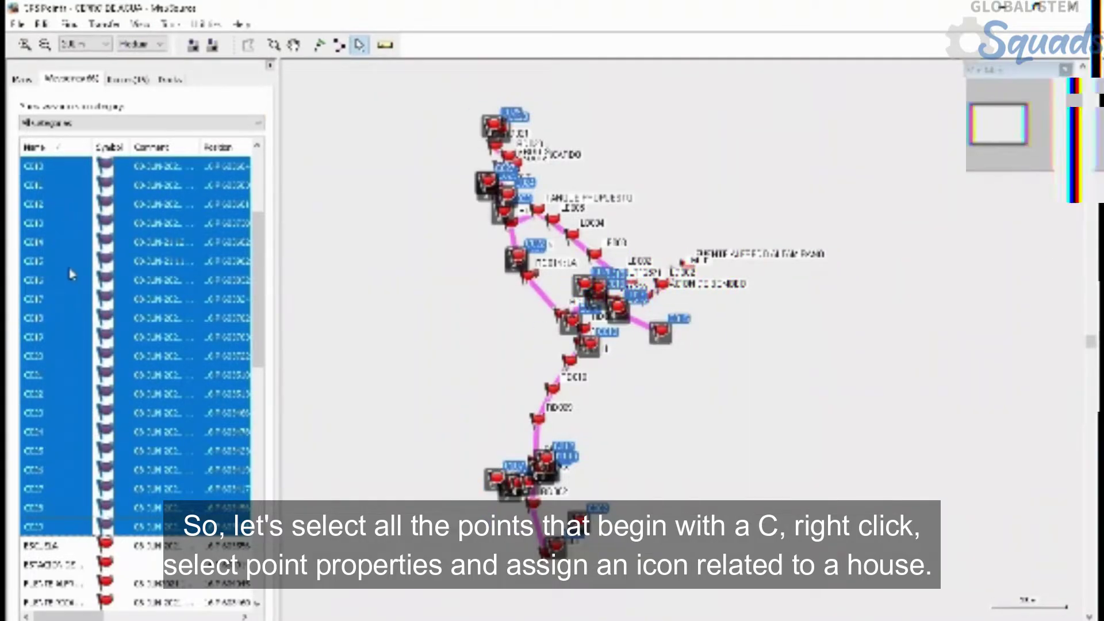
pyautogui.rightClick(67, 265)
pyautogui.click(132, 386)
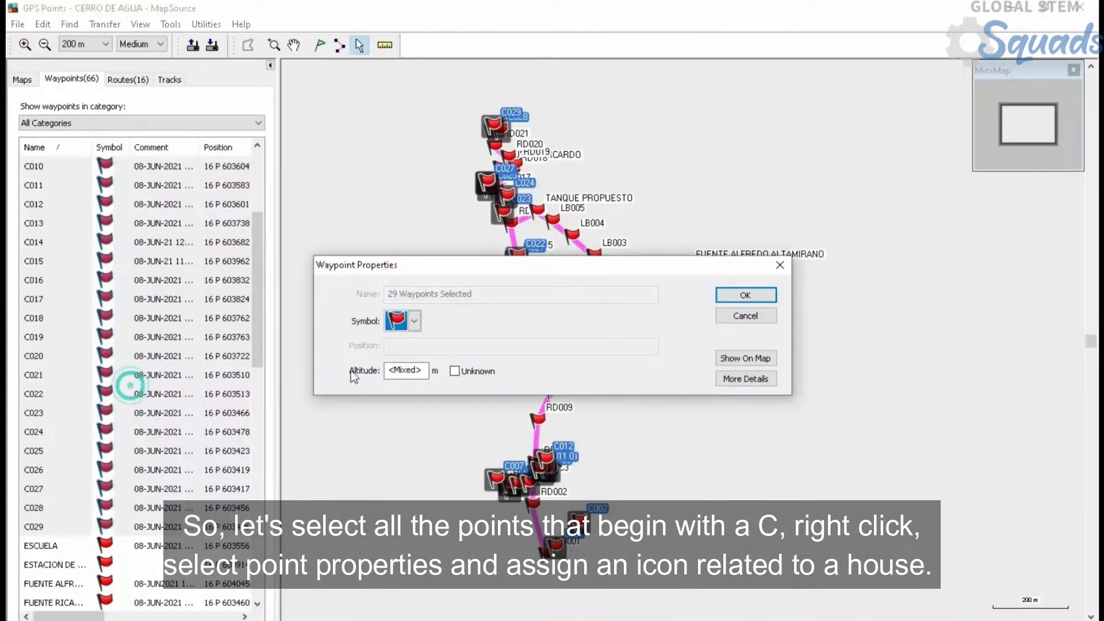
pyautogui.click(414, 321)
pyautogui.scroll(-1, 497, 393)
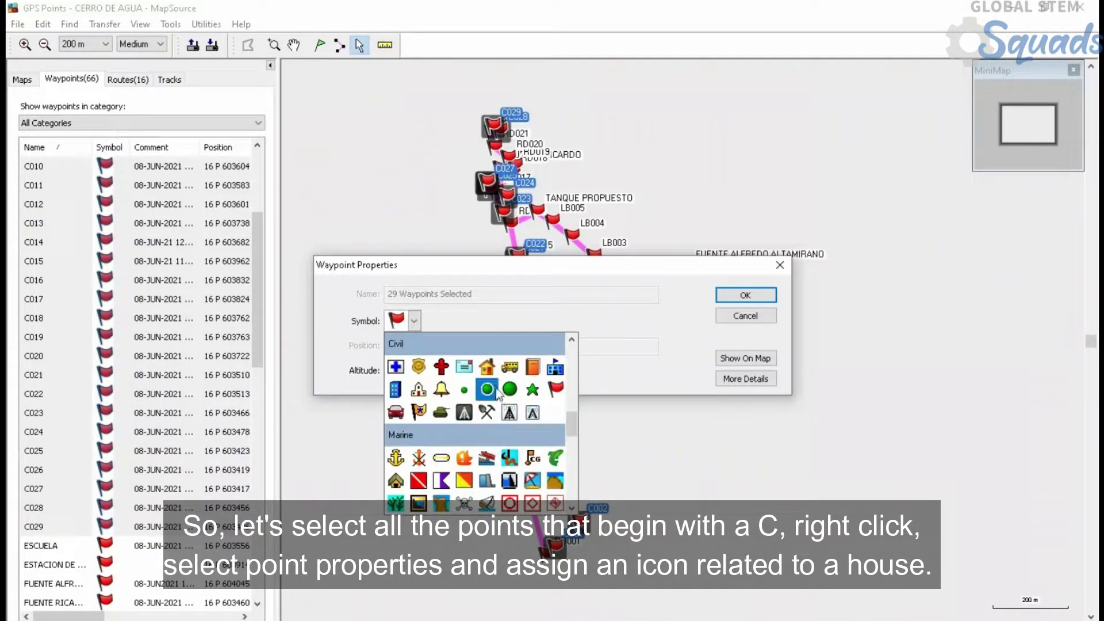
pyautogui.click(486, 367)
pyautogui.click(744, 295)
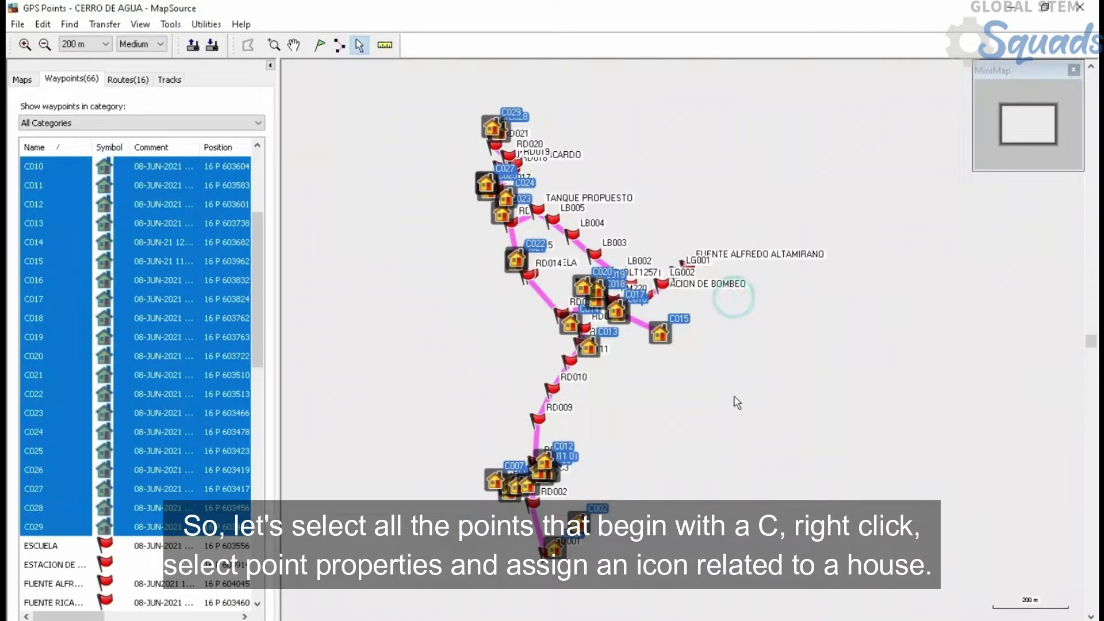
# Give the ESCUELA waypoint the school-bus symbol.
pyautogui.scroll(4, 731, 397)
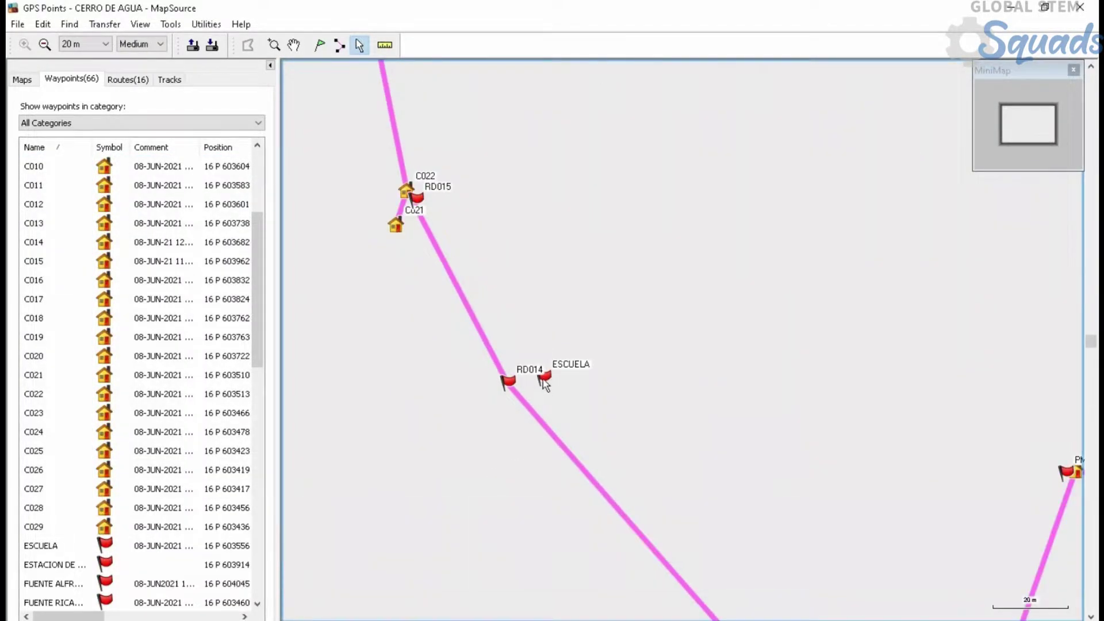
pyautogui.click(543, 378)
pyautogui.rightClick(543, 378)
pyautogui.click(594, 555)
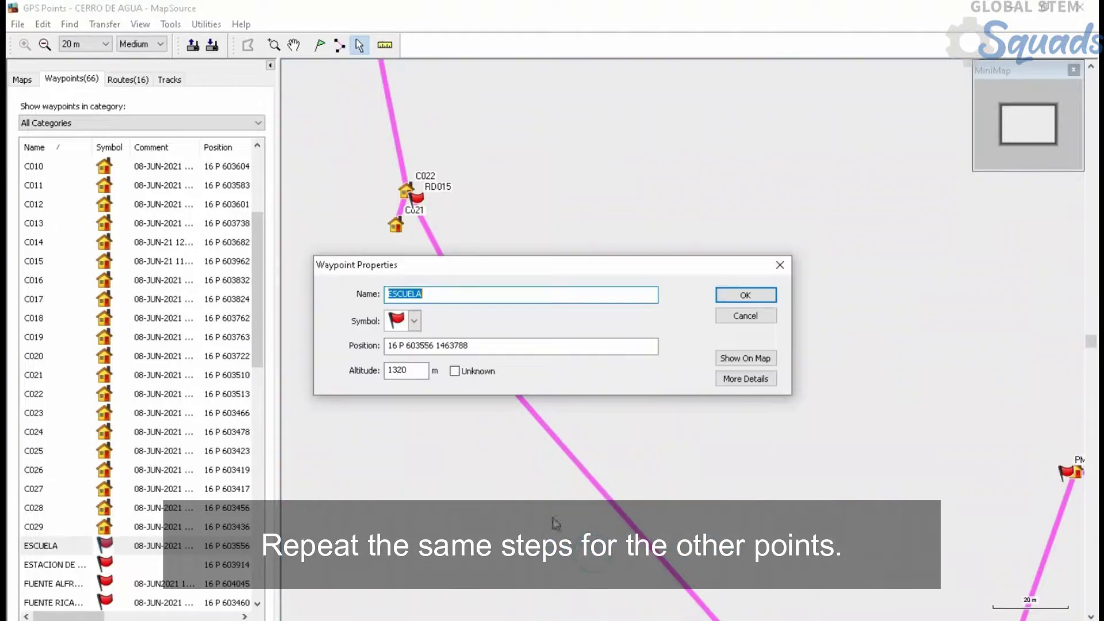
pyautogui.click(414, 321)
pyautogui.scroll(-3, 463, 463)
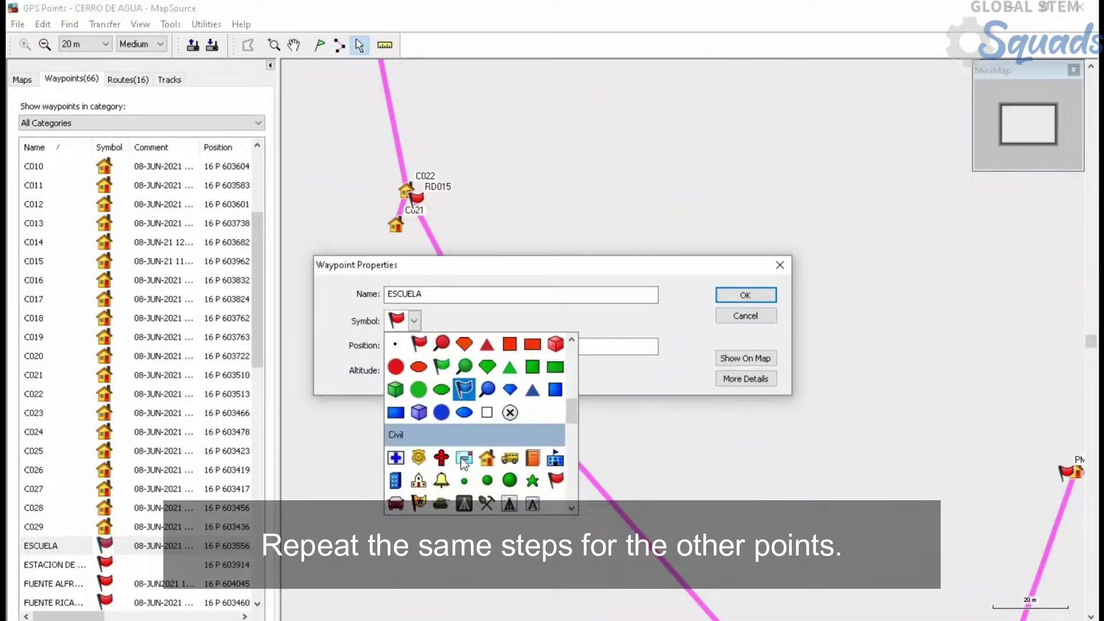
pyautogui.click(516, 391)
pyautogui.click(745, 295)
# Give TANQUE PROPUESTO the blue box symbol and ESTACION DE BOMBEO the P symbol.
pyautogui.doubleClick(697, 213)
pyautogui.click(414, 321)
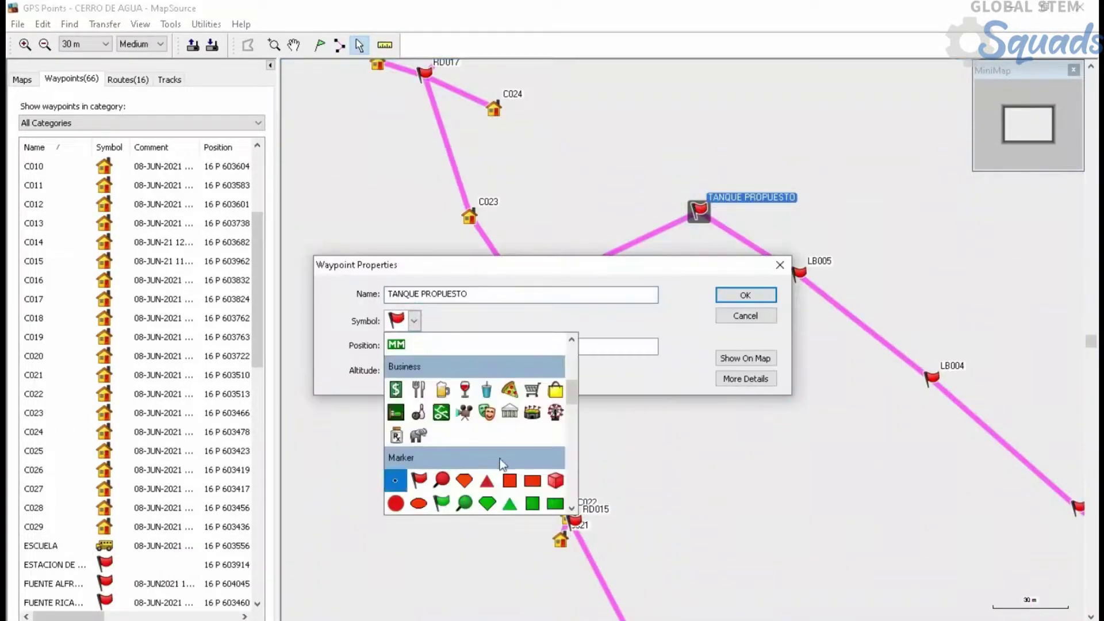
pyautogui.click(745, 294)
pyautogui.doubleClick(916, 468)
pyautogui.click(414, 321)
pyautogui.click(745, 294)
pyautogui.scroll(3, 1010, 405)
pyautogui.doubleClick(980, 414)
pyautogui.click(413, 319)
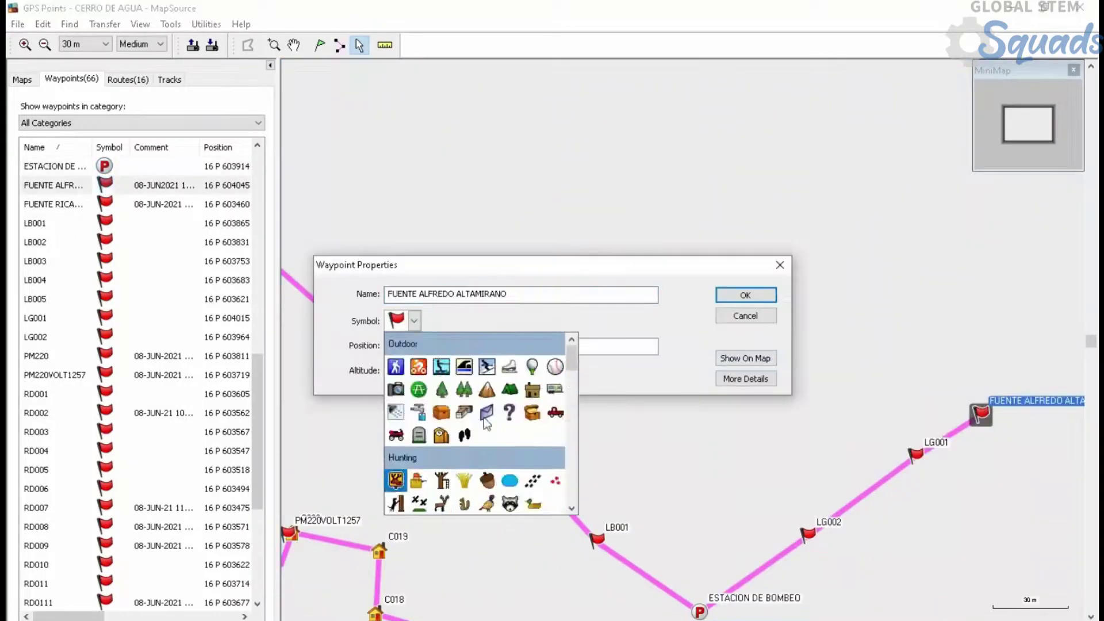
pyautogui.scroll(-10, 486, 422)
pyautogui.click(485, 422)
pyautogui.click(733, 295)
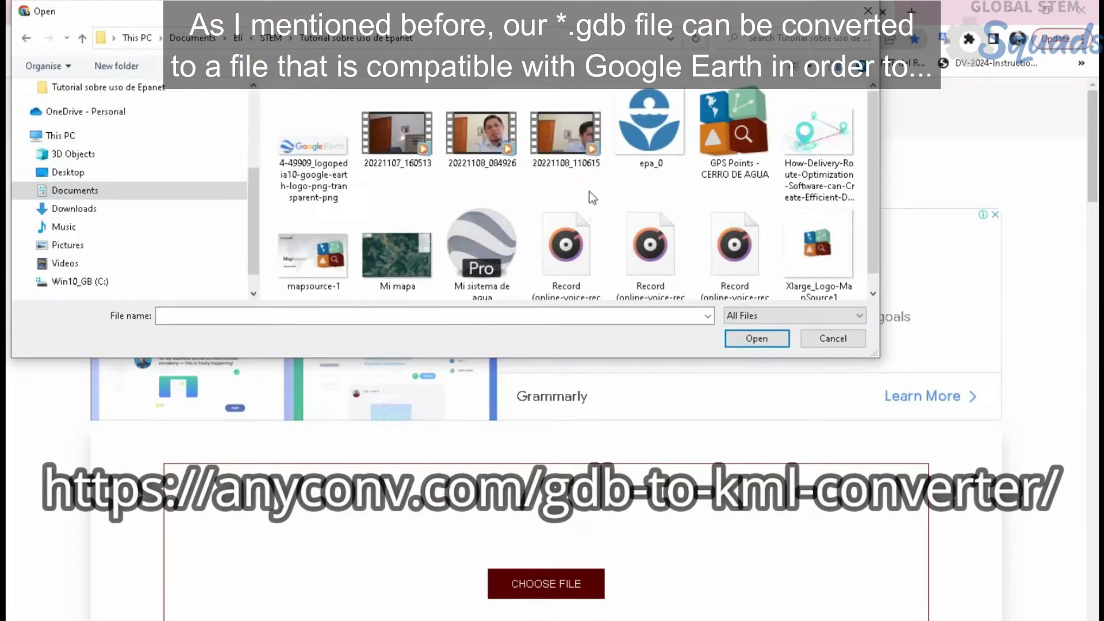
# Load the GPS Points - CERRO DE AGUA gdb file, convert it to KML, and download it.
pyautogui.doubleClick(734, 132)
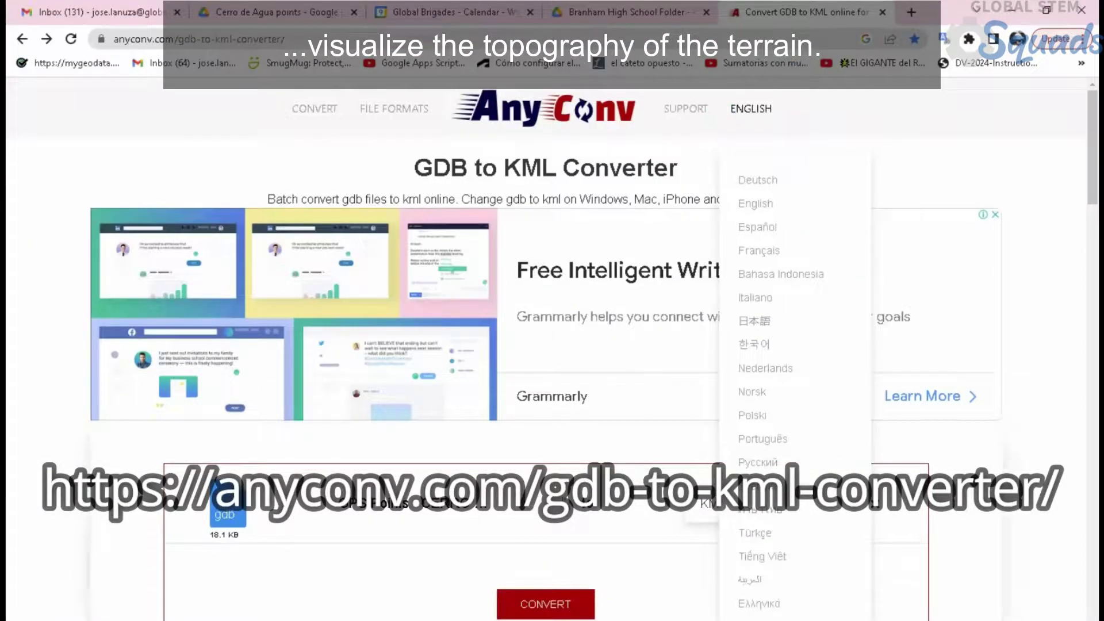
pyautogui.scroll(-5, 1010, 442)
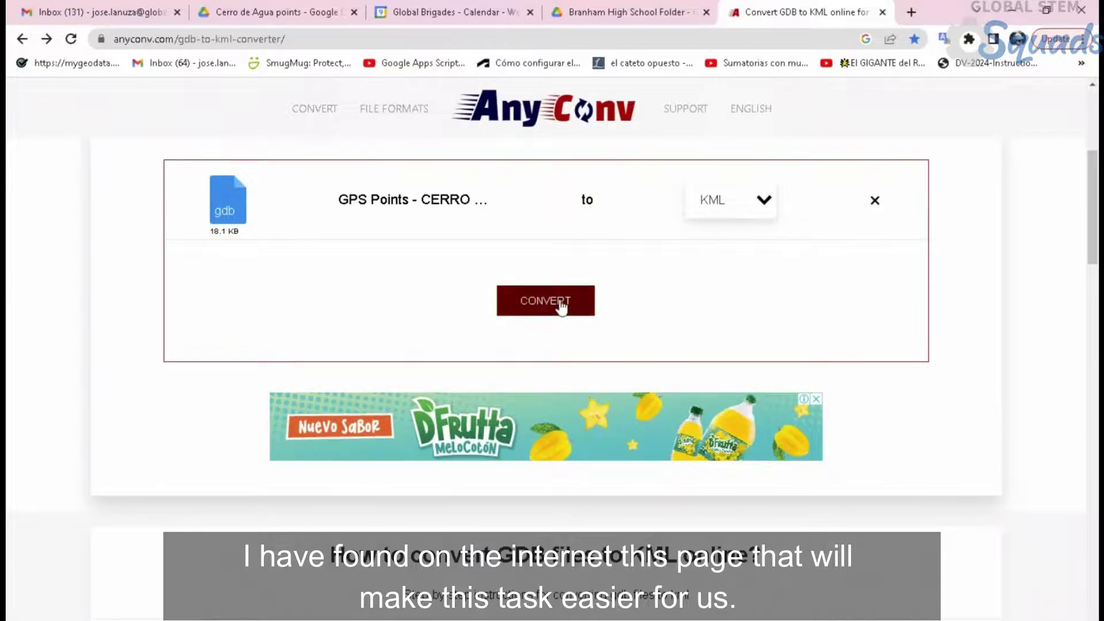
pyautogui.click(718, 200)
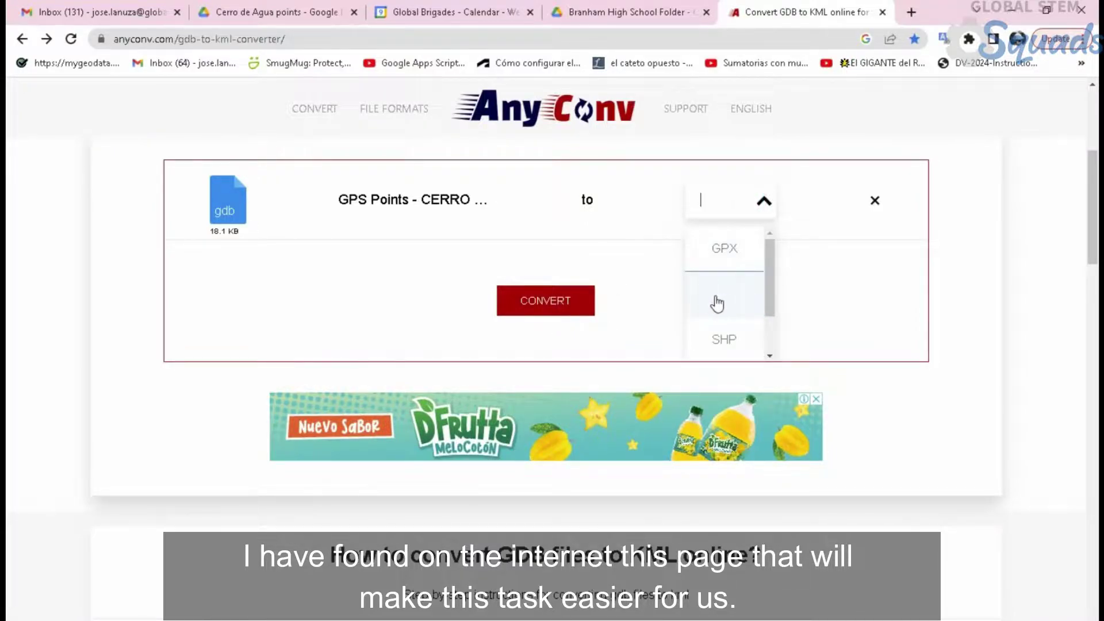
pyautogui.click(724, 294)
pyautogui.click(710, 298)
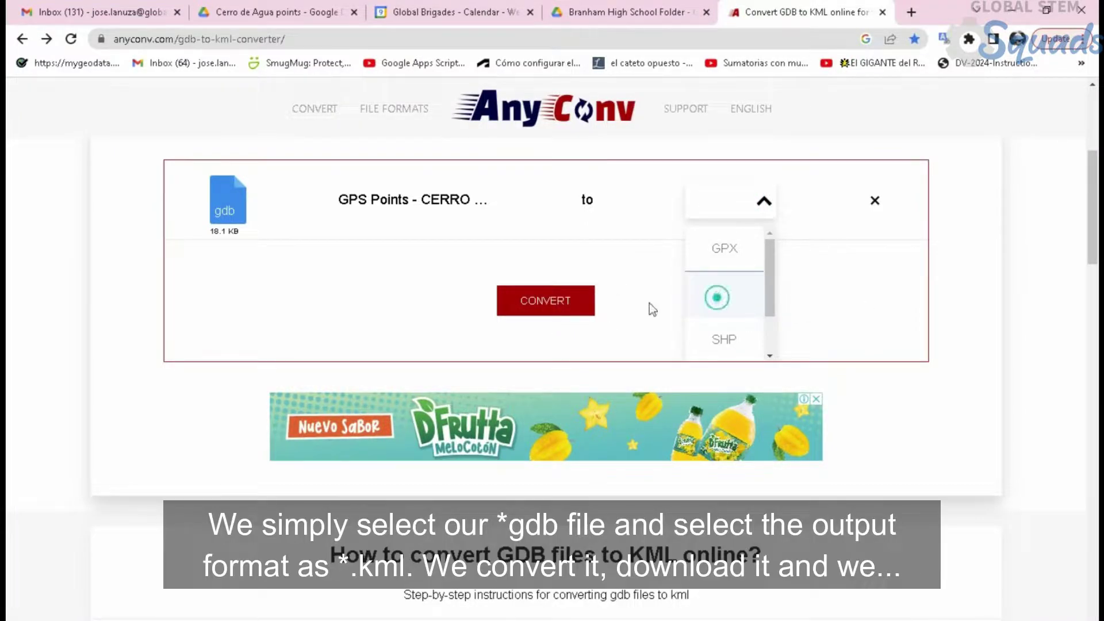
pyautogui.click(608, 304)
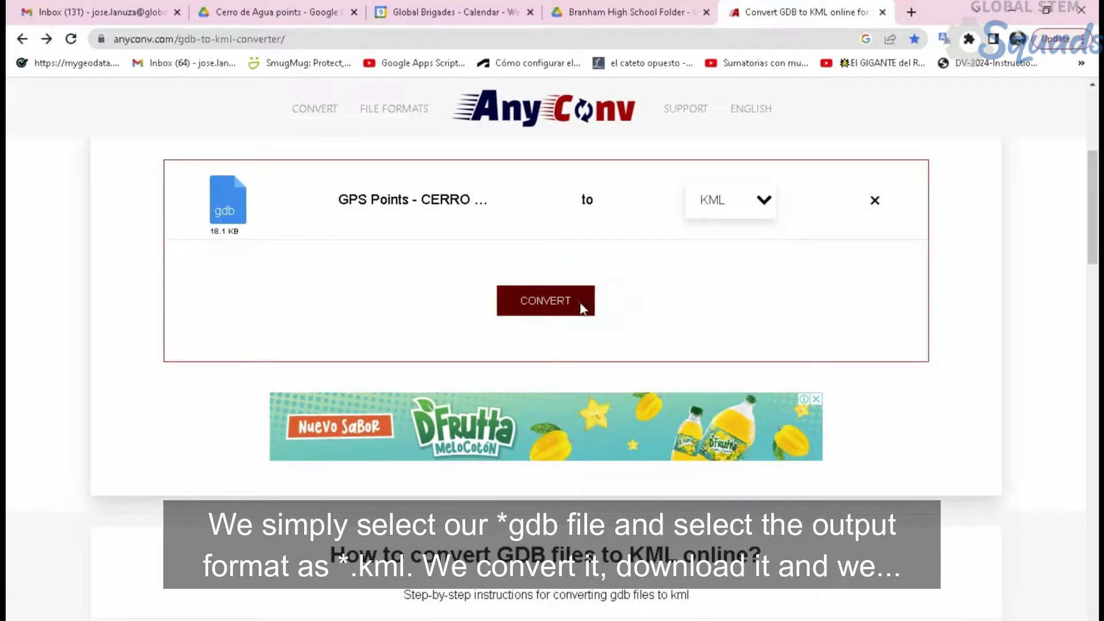
pyautogui.click(578, 275)
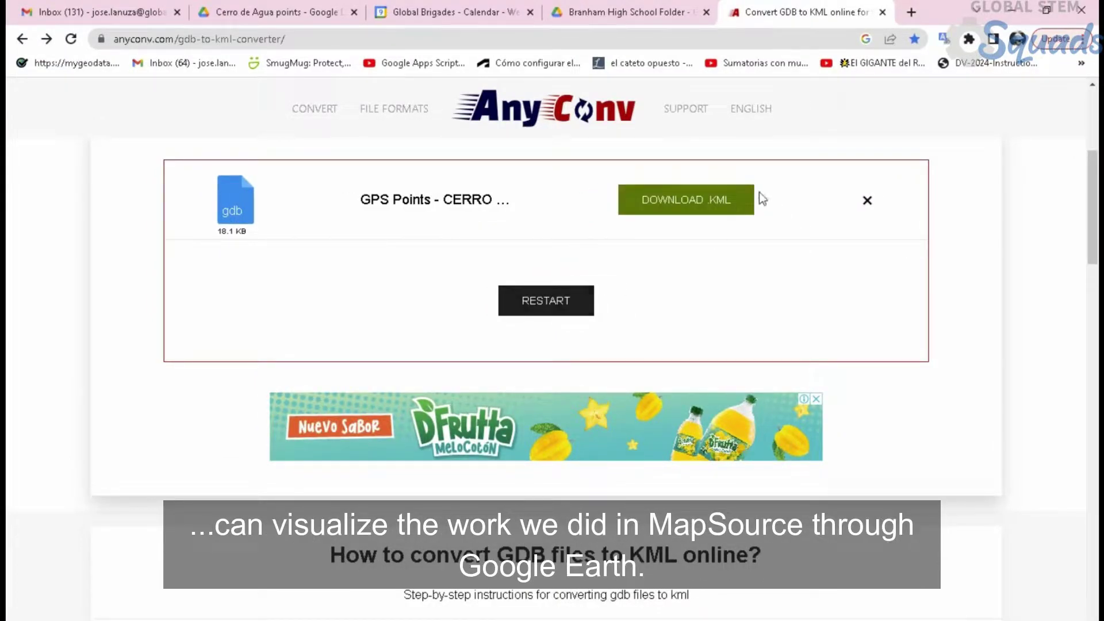
pyautogui.click(713, 212)
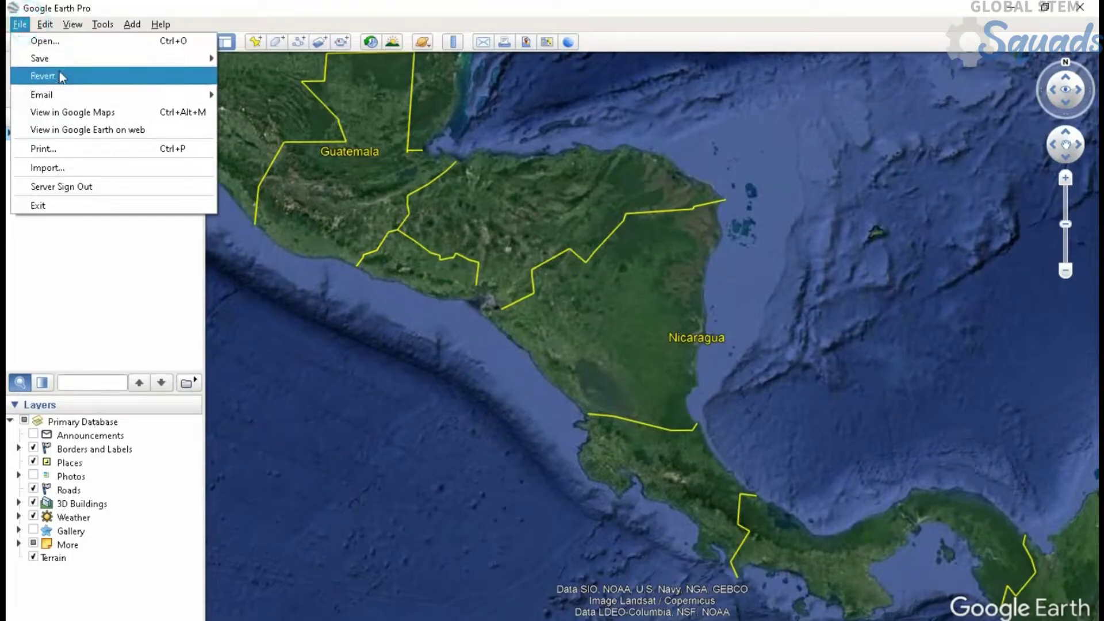
# Open the AnyConv.com GPS Points KML file from the Downloads folder.
pyautogui.click(61, 44)
pyautogui.scroll(-3, 255, 206)
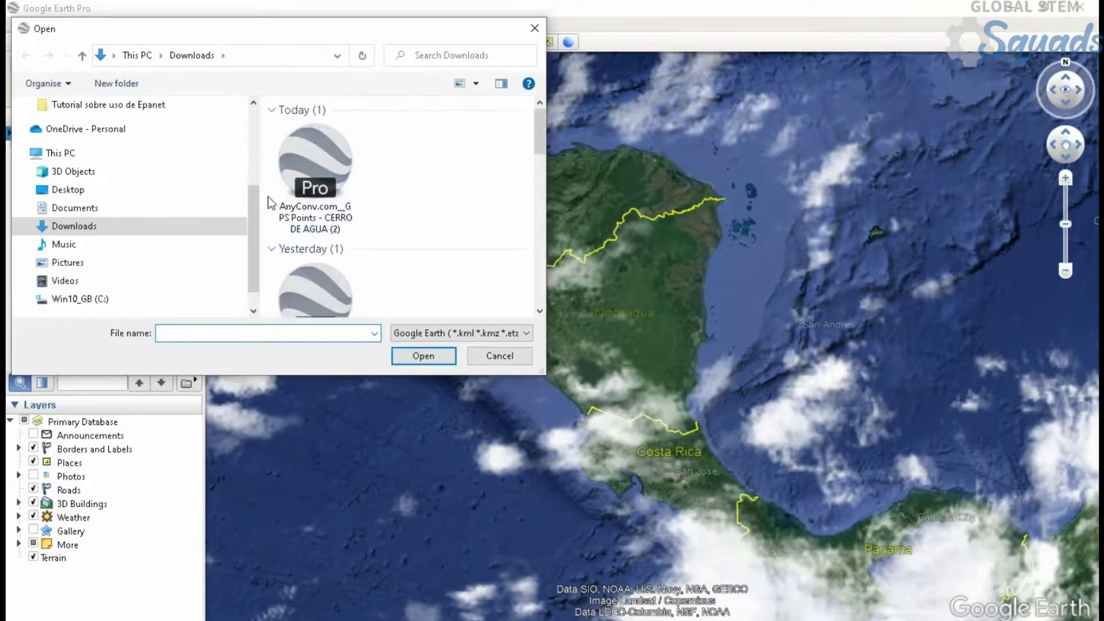
pyautogui.doubleClick(333, 161)
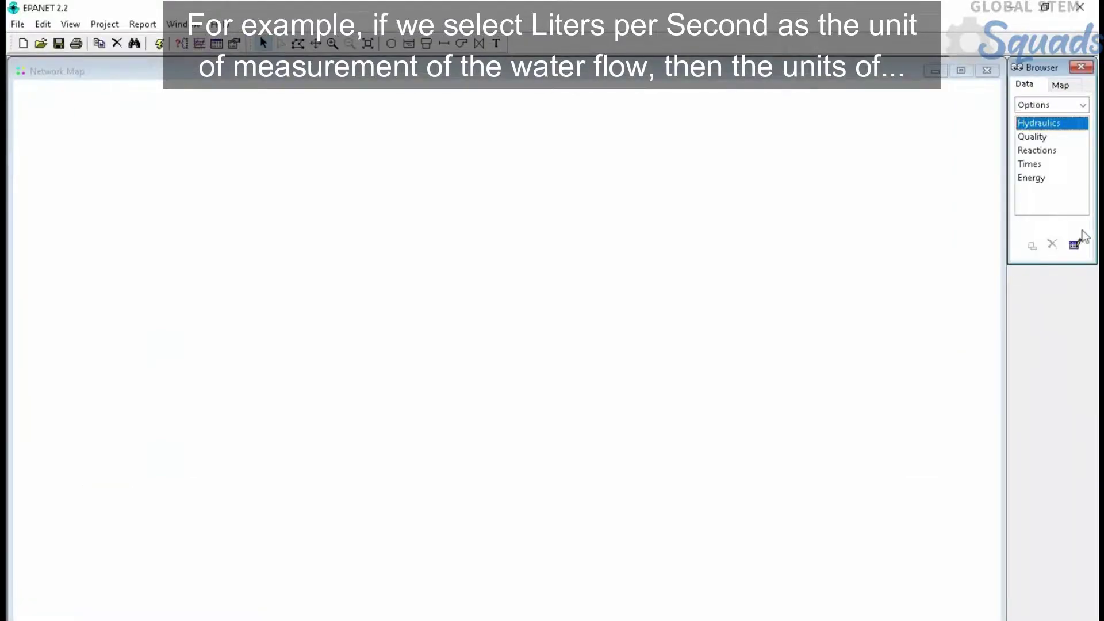
# Edit the Hydraulics options and pick LPS from the Flow Units list.
pyautogui.click(1074, 244)
pyautogui.click(589, 137)
pyautogui.click(620, 137)
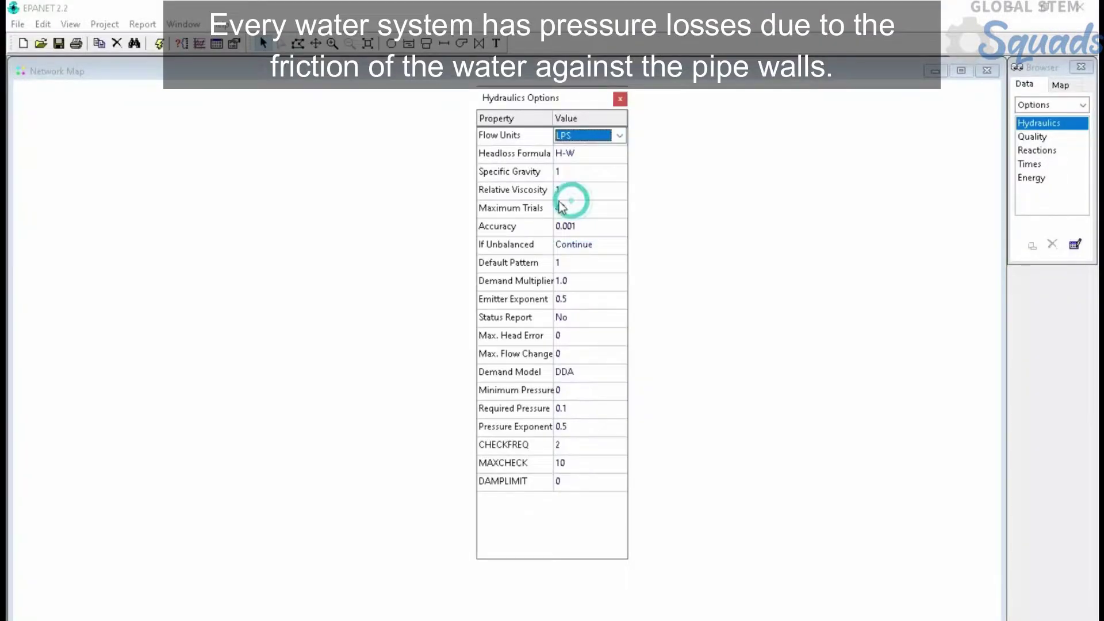
pyautogui.click(615, 154)
pyautogui.click(619, 154)
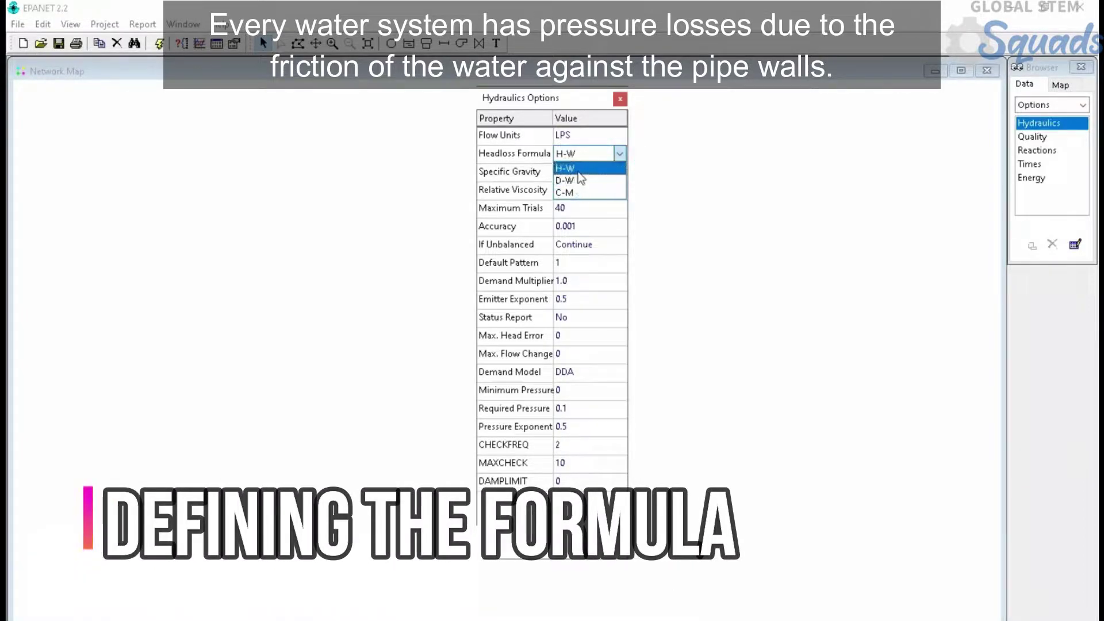
pyautogui.click(619, 153)
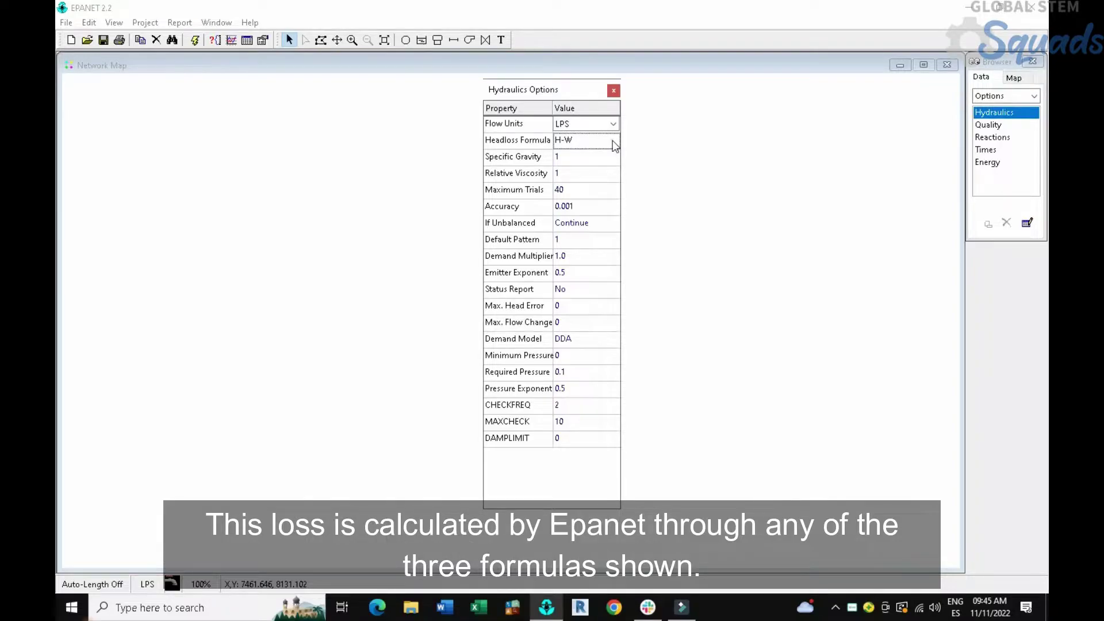
pyautogui.click(613, 141)
pyautogui.click(613, 141)
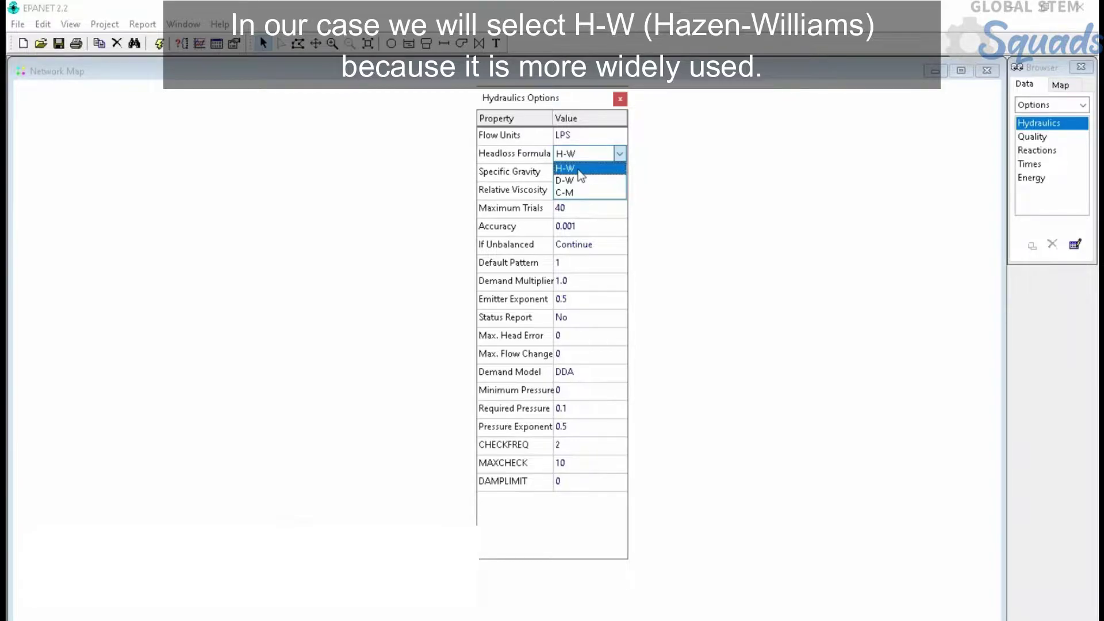
pyautogui.click(575, 169)
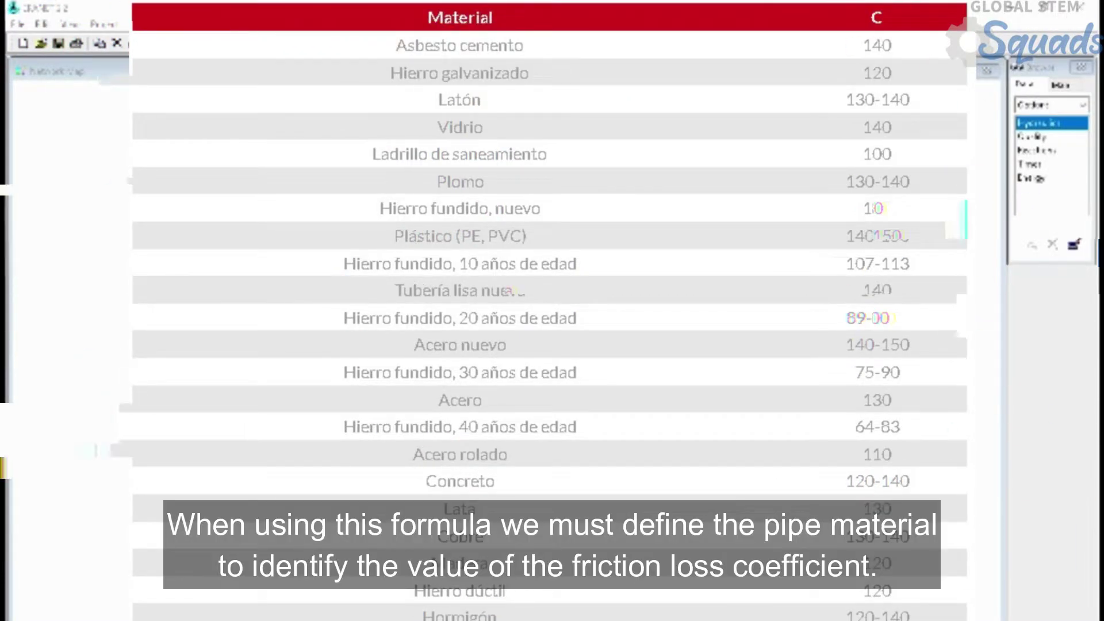
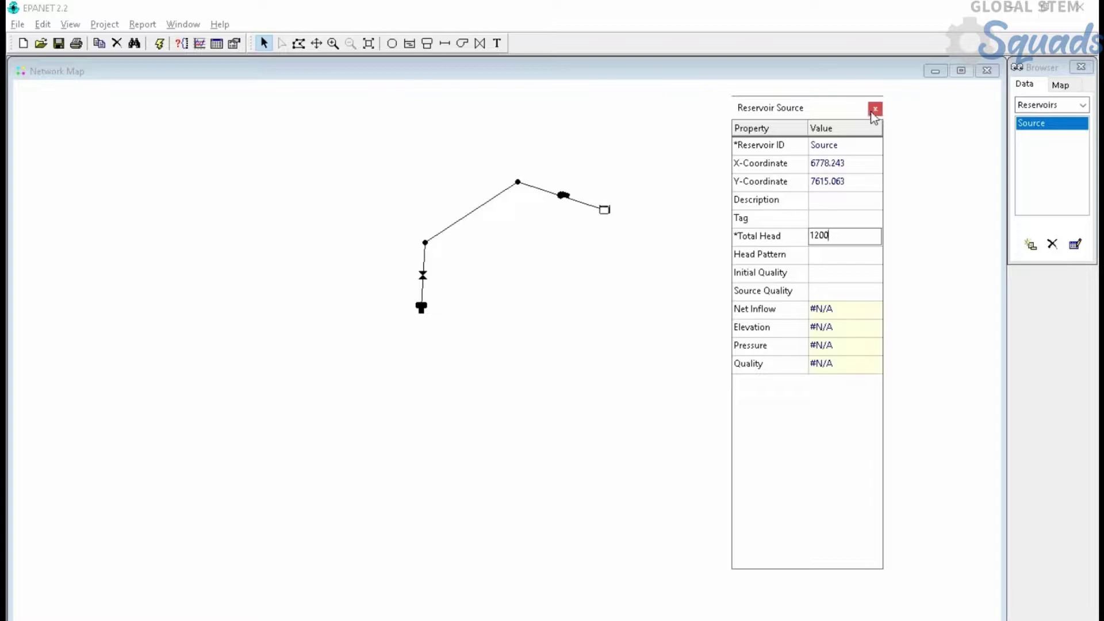
# Give junction 7 the ID Nodo1, elevation 1185 and base demand 0.01, then close its editor.
pyautogui.click(874, 110)
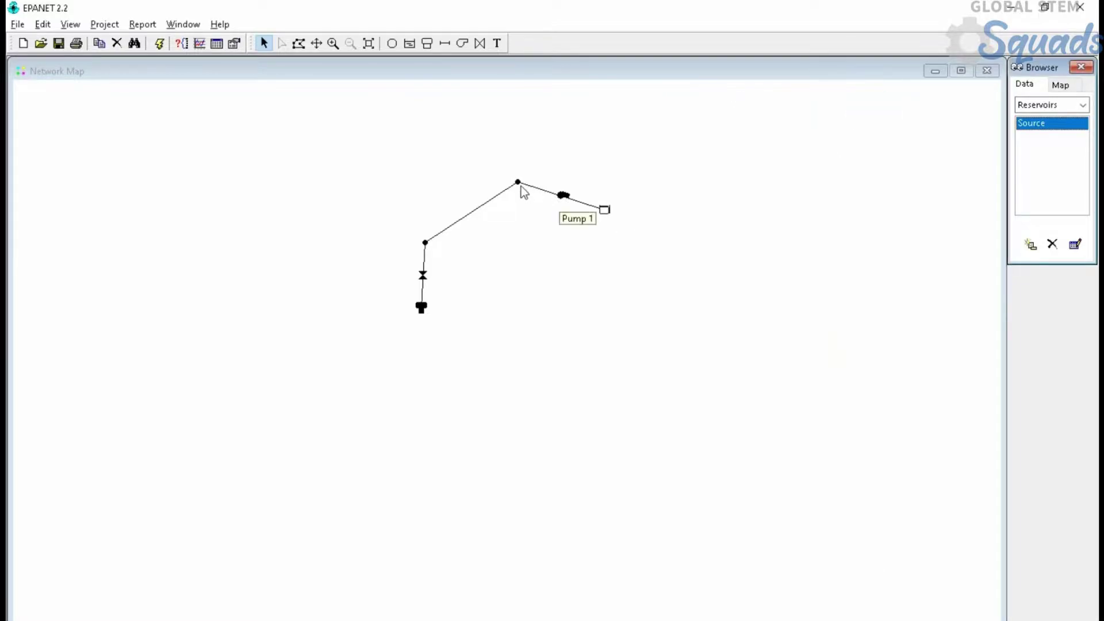
pyautogui.click(517, 182)
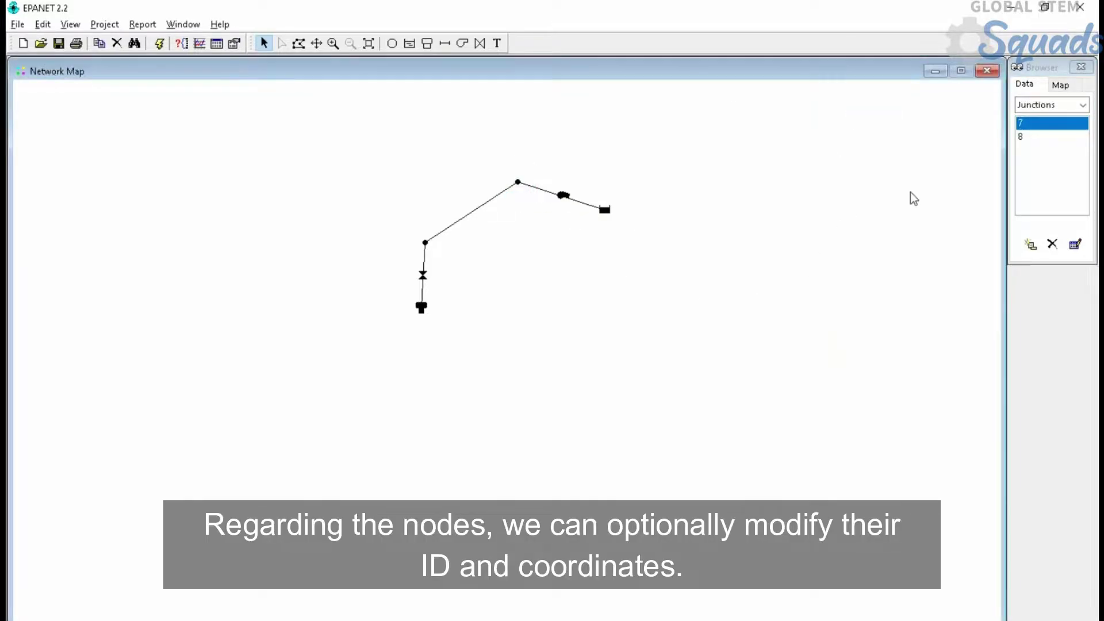
pyautogui.doubleClick(518, 182)
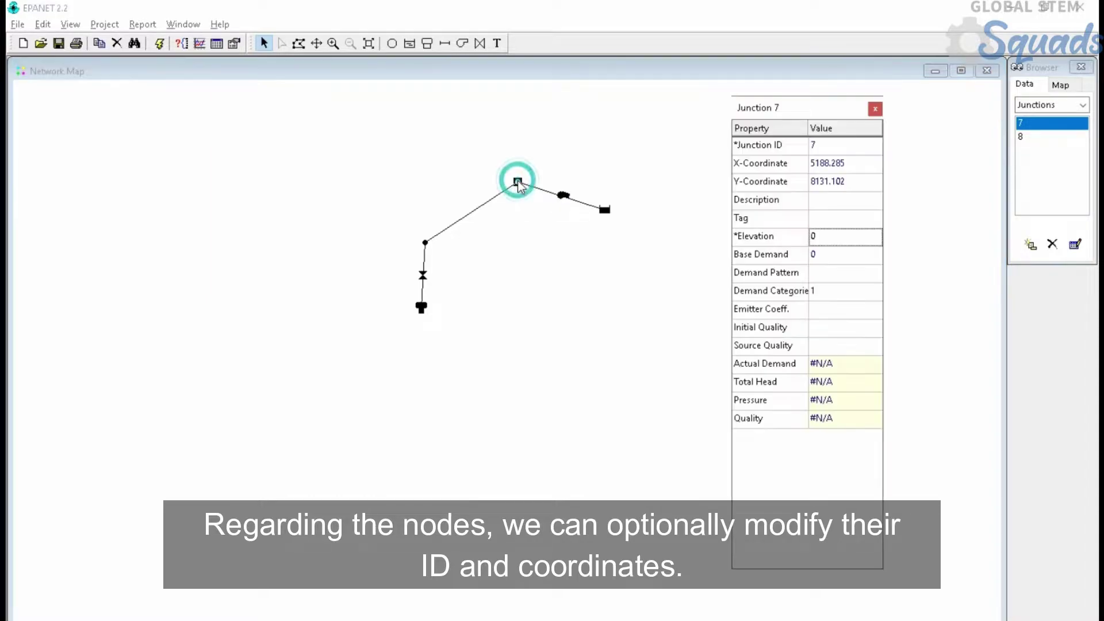
pyautogui.click(817, 145)
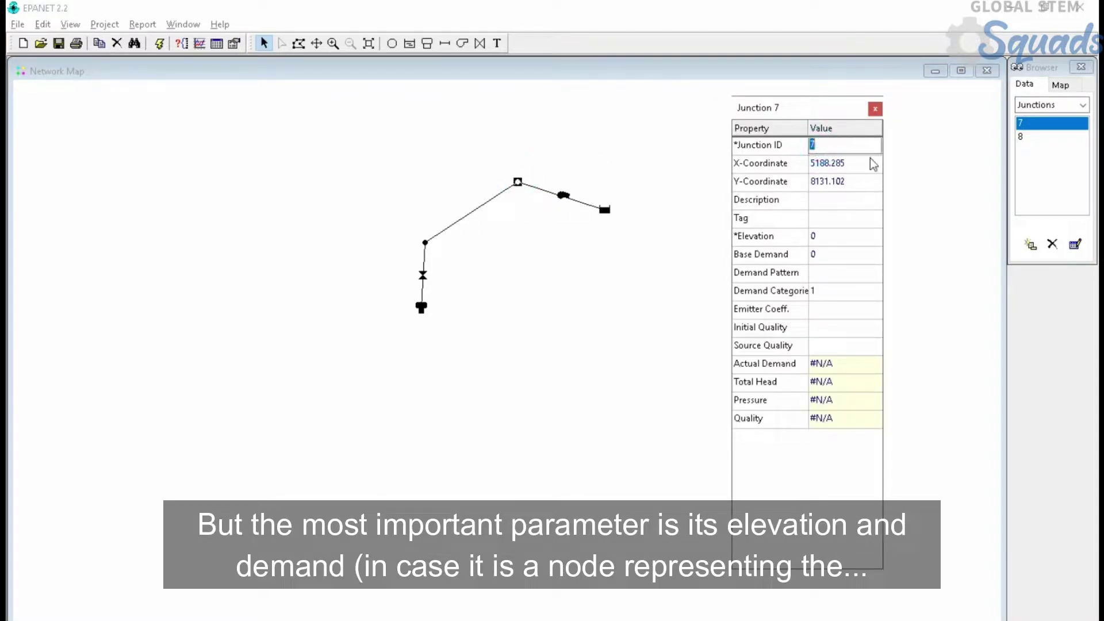
pyautogui.write('Nodo1')
pyautogui.press('Return')
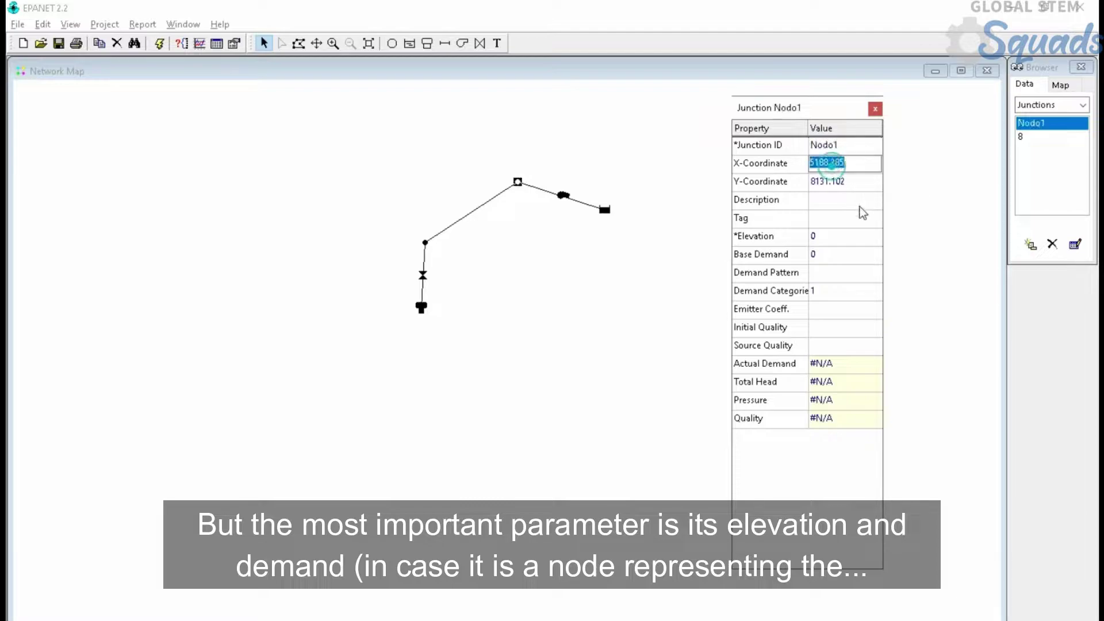
pyautogui.click(825, 236)
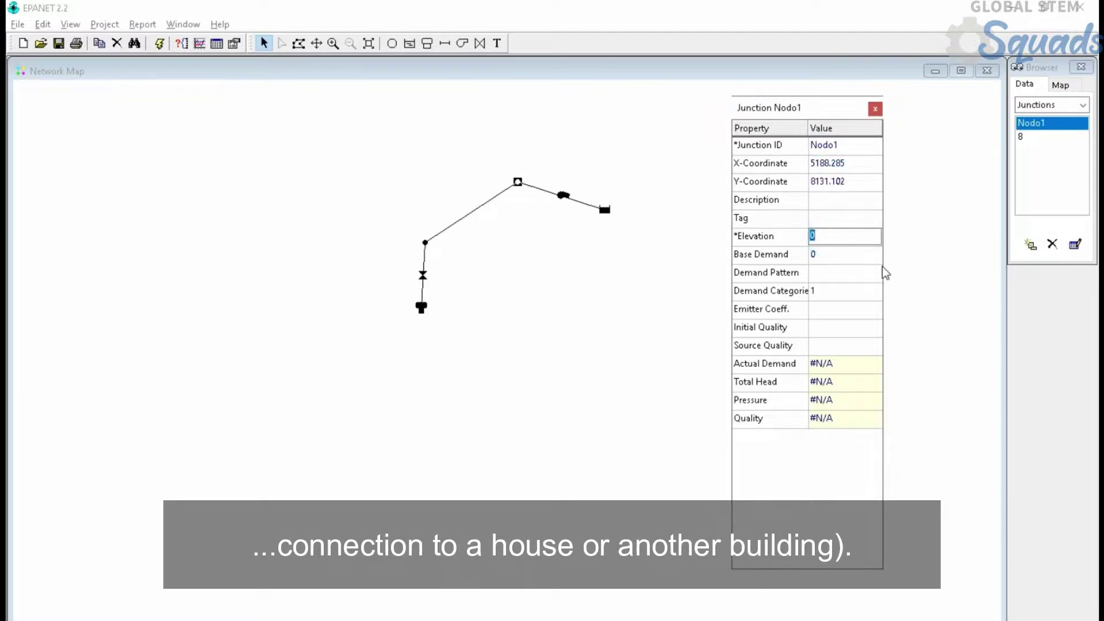
pyautogui.write('118')
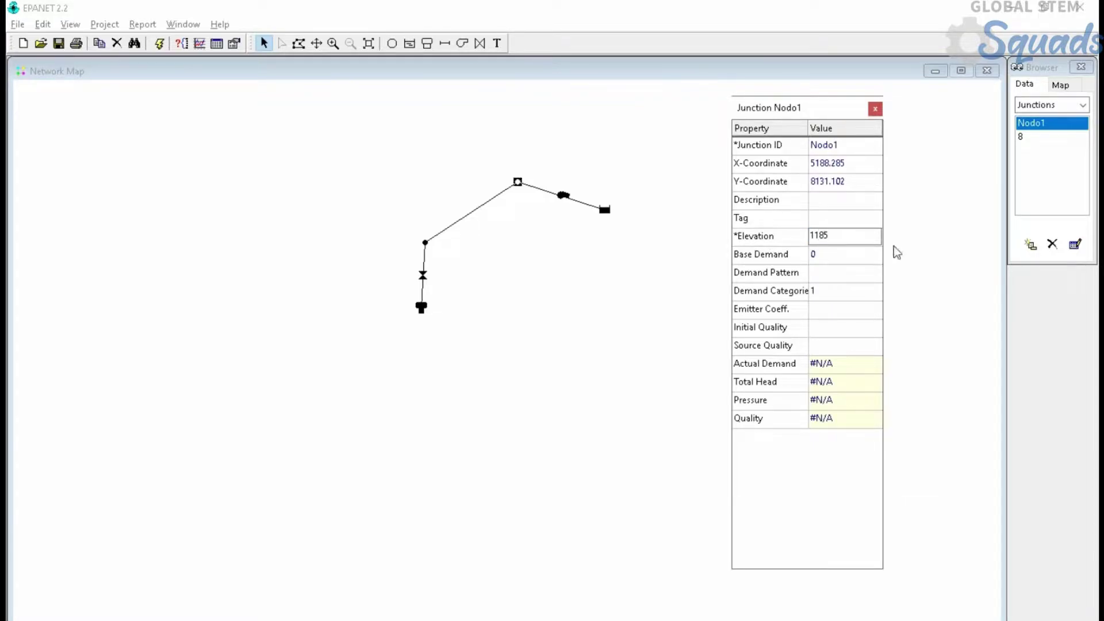
pyautogui.write('5')
pyautogui.click(839, 257)
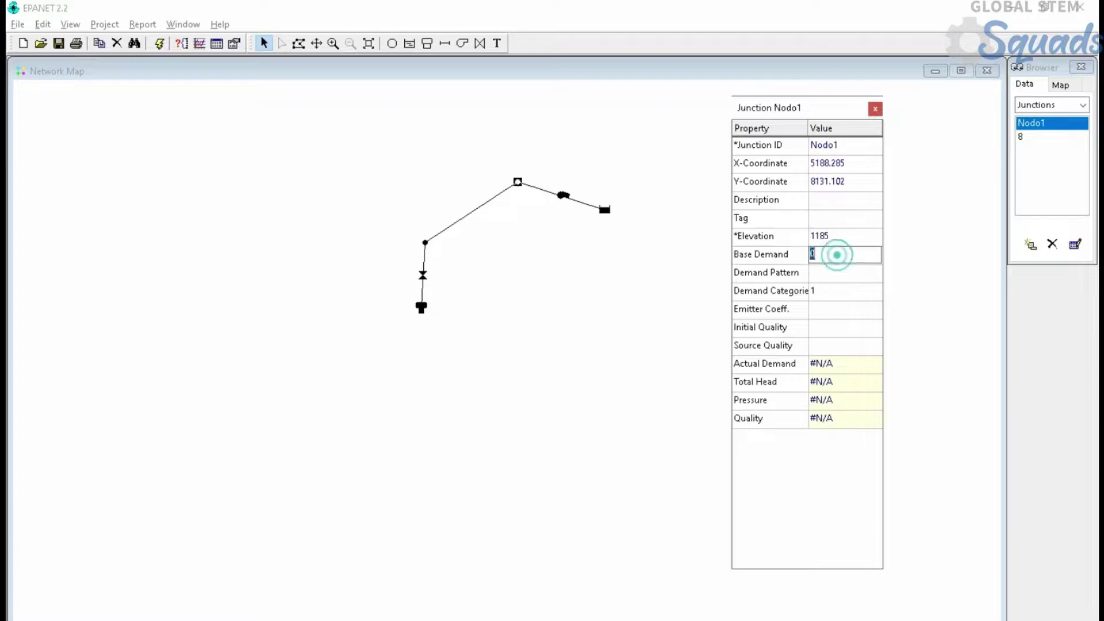
pyautogui.write('0.01')
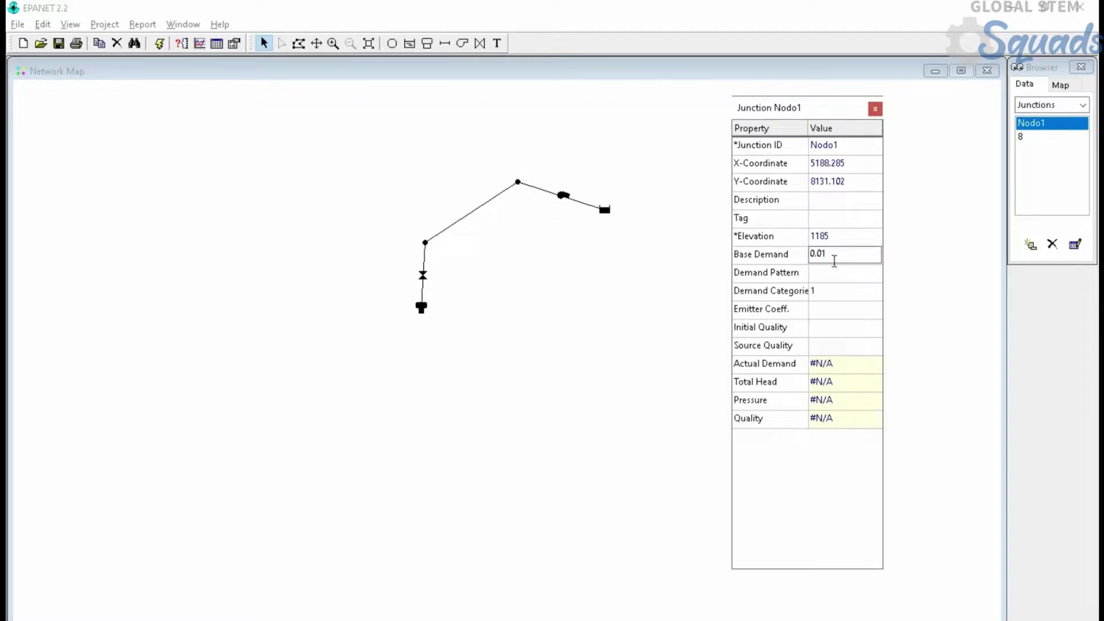
pyautogui.click(875, 109)
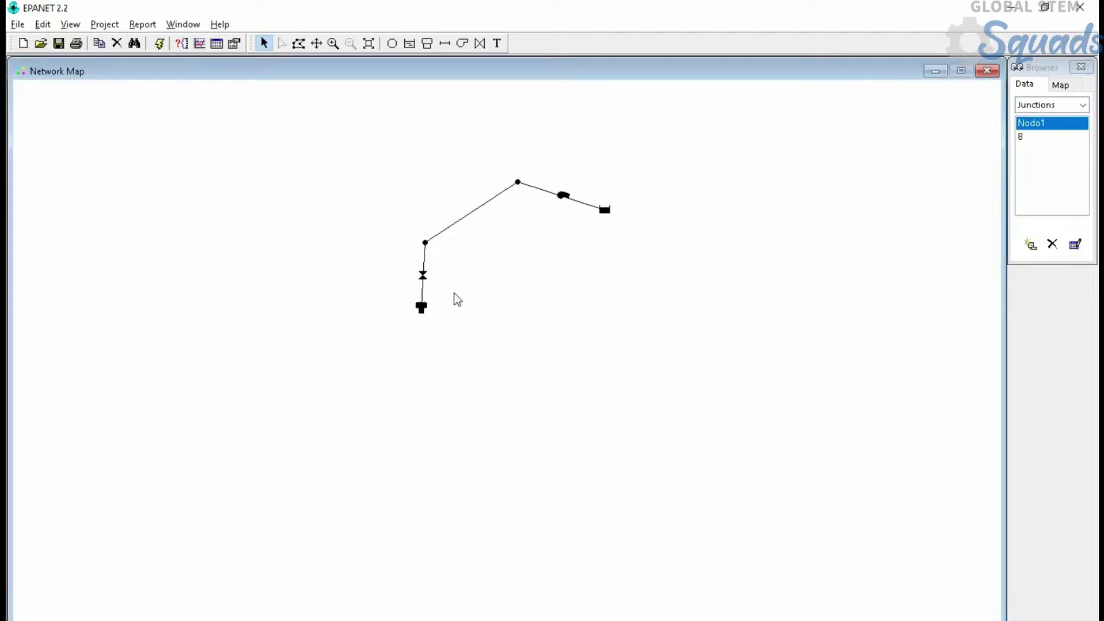
# Rename tank 4 to Tank1 and check its X and Y coordinates.
pyautogui.click(422, 307)
pyautogui.doubleClick(422, 308)
pyautogui.click(829, 146)
pyautogui.write('Ta')
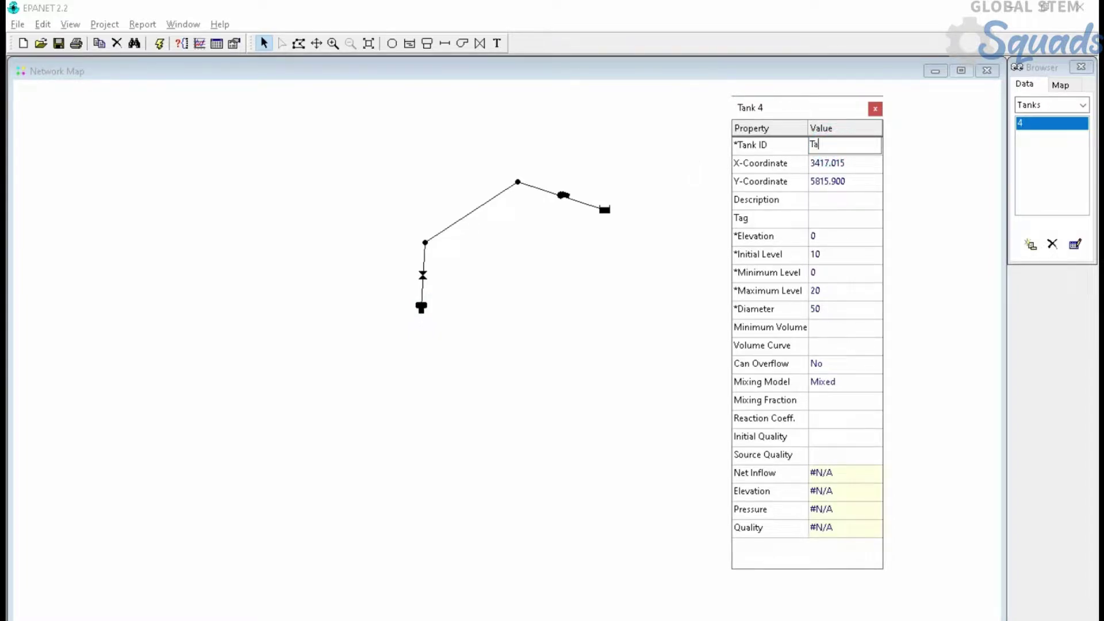
pyautogui.write('nk1')
pyautogui.click(826, 175)
pyautogui.click(827, 165)
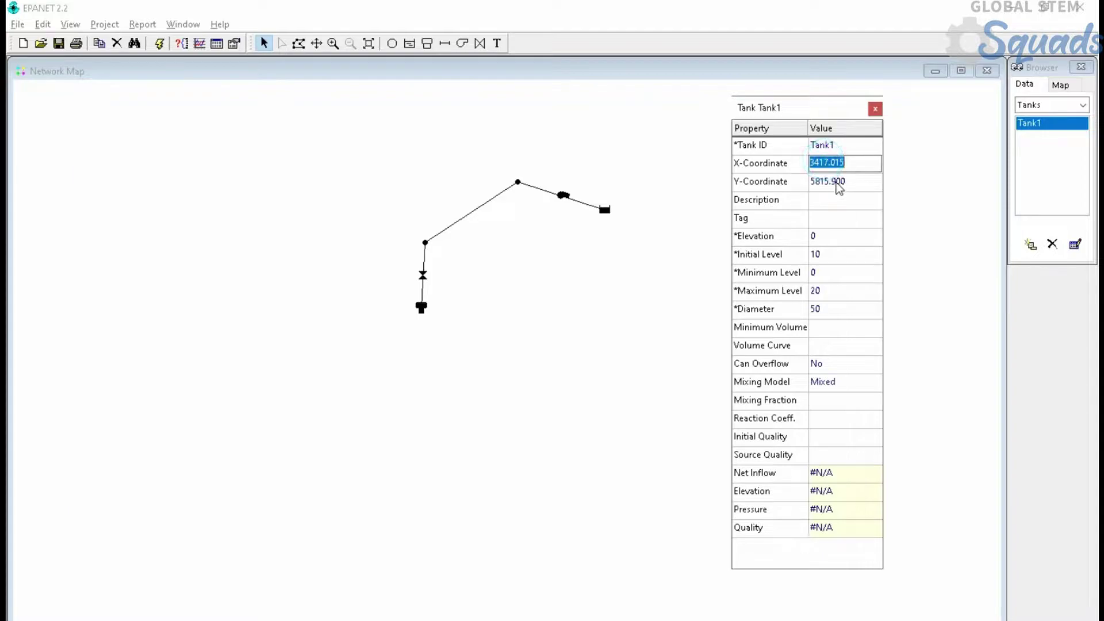
pyautogui.click(836, 181)
# Give Tank1 elevation 1100, initial level 2, minimum level 0, maximum level 2 and diameter 3.
pyautogui.click(828, 236)
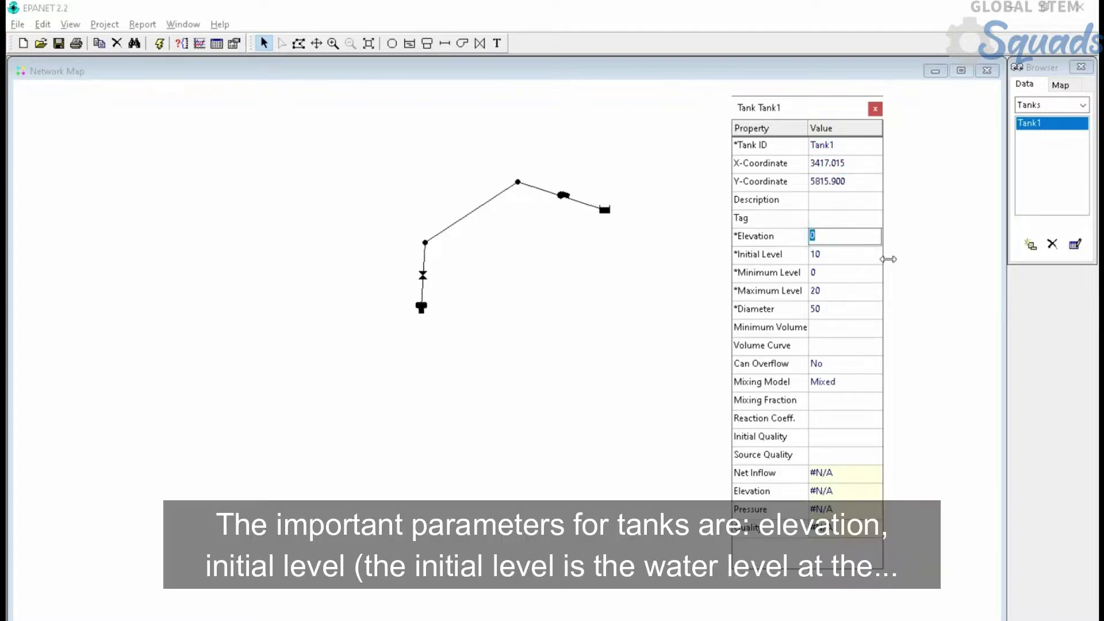
pyautogui.write('1100')
pyautogui.click(842, 256)
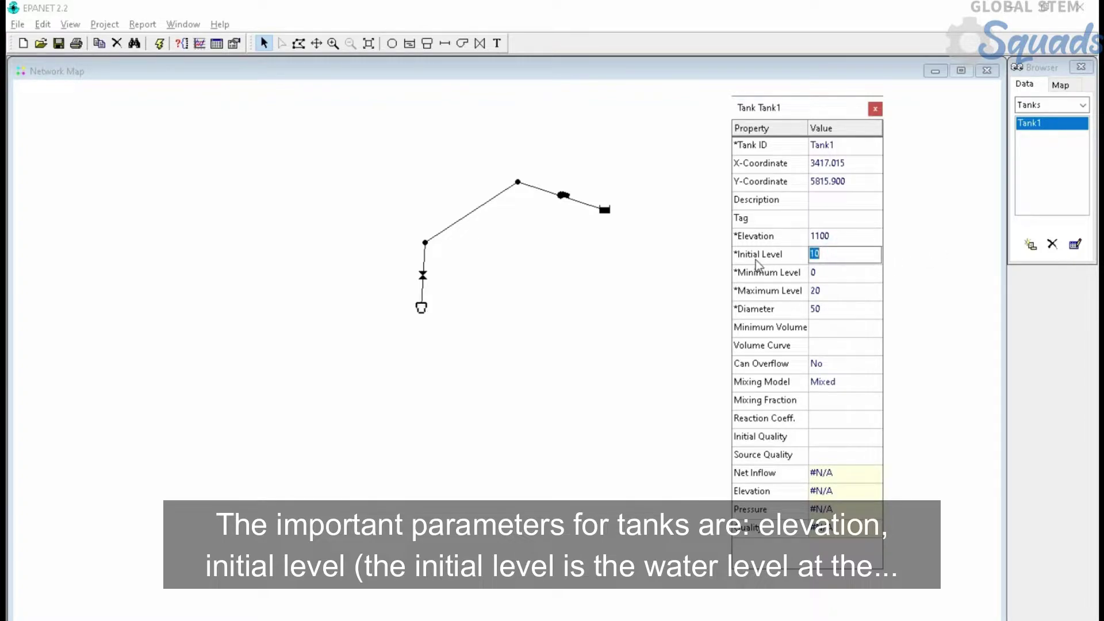
pyautogui.click(842, 290)
pyautogui.write('2')
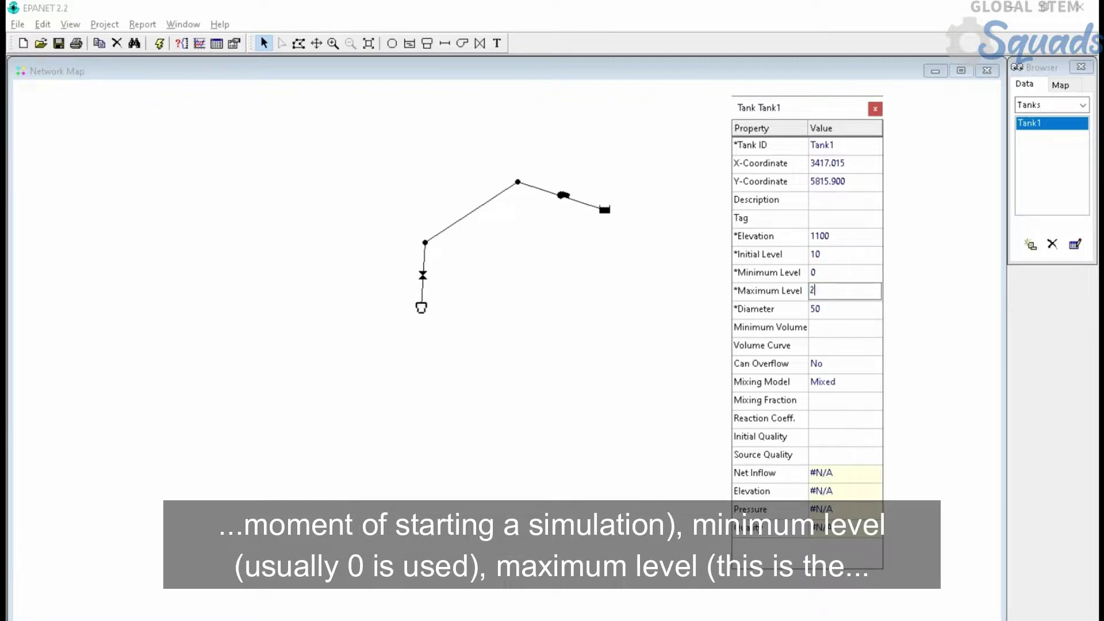
pyautogui.click(837, 254)
pyautogui.write('0')
pyautogui.moveTo(838, 254); pyautogui.dragTo(795, 254)
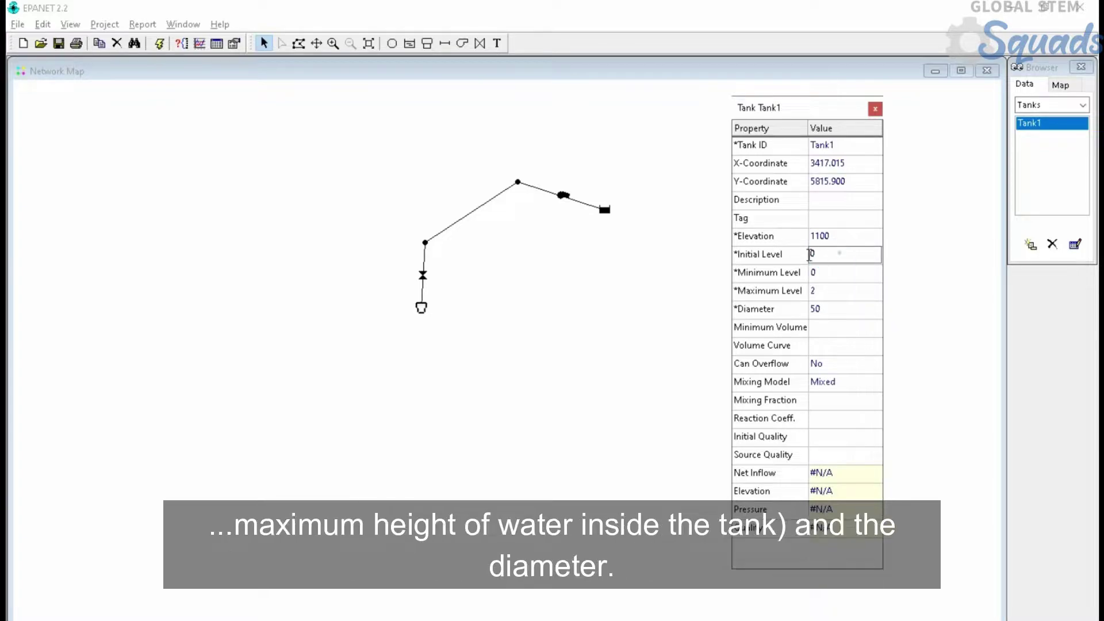
pyautogui.write('2')
pyautogui.click(825, 270)
pyautogui.click(845, 309)
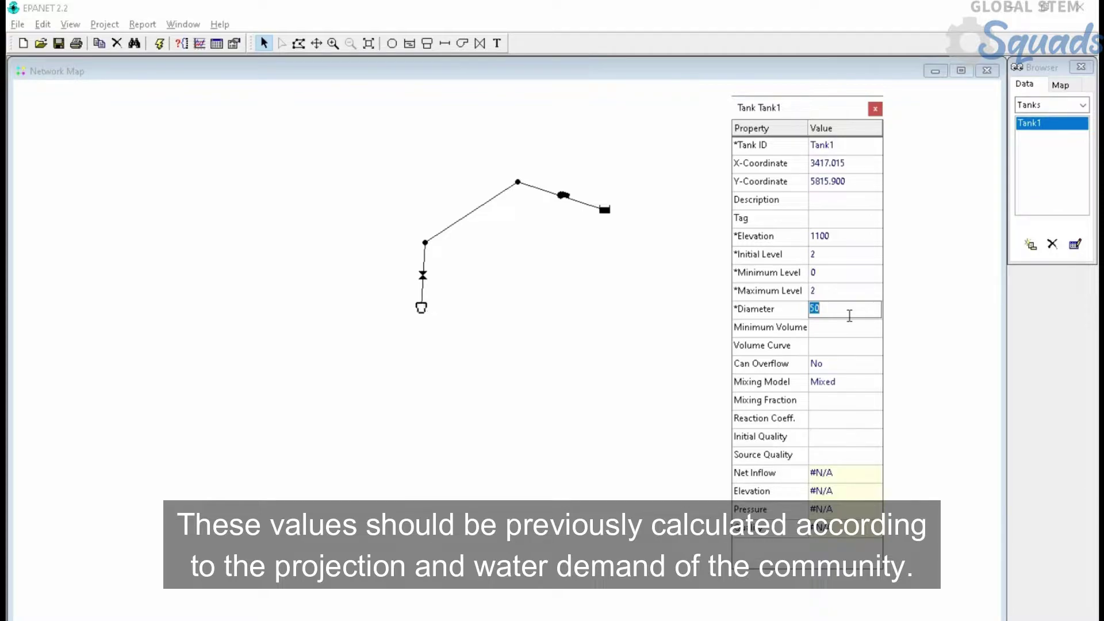
pyautogui.write('3')
pyautogui.click(468, 212)
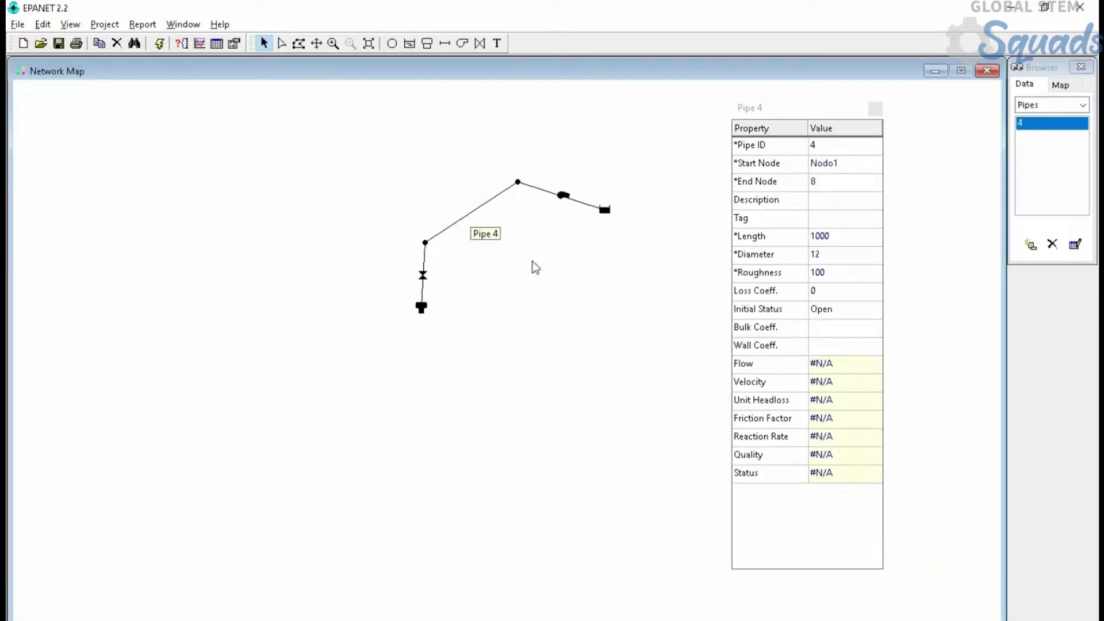
# Rename pipe 4 to P-1, keep its 1000 length, and set diameter 50 and roughness 150.
pyautogui.click(845, 148)
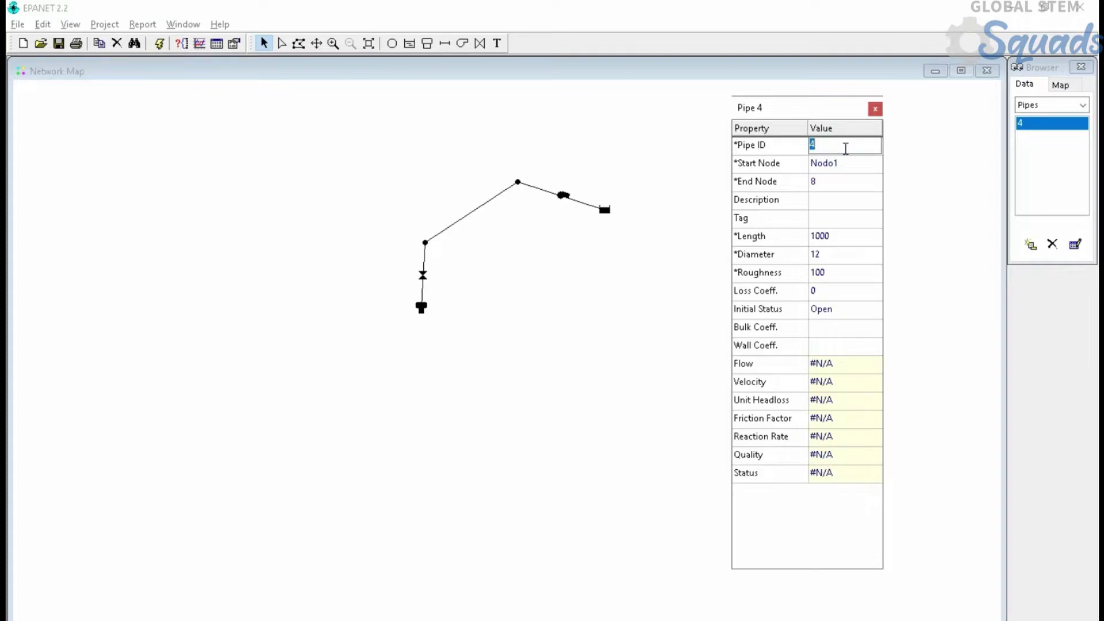
pyautogui.write('Pipe')
pyautogui.press('BackSpace')
pyautogui.press('BackSpace')
pyautogui.press('BackSpace')
pyautogui.write('-1')
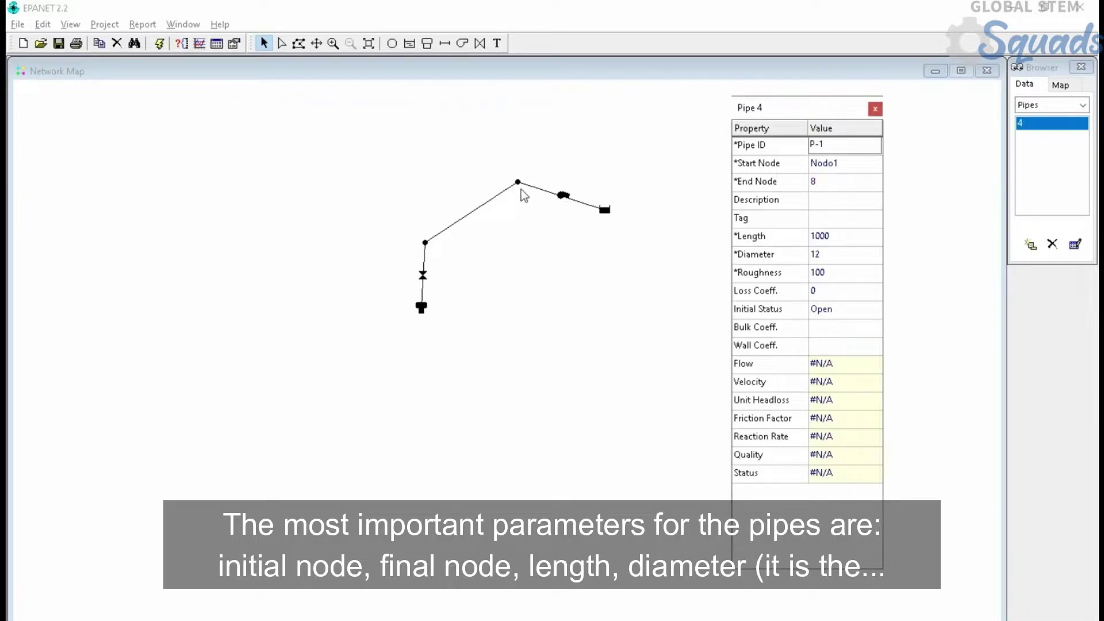
pyautogui.moveTo(519, 186)
pyautogui.click(837, 181)
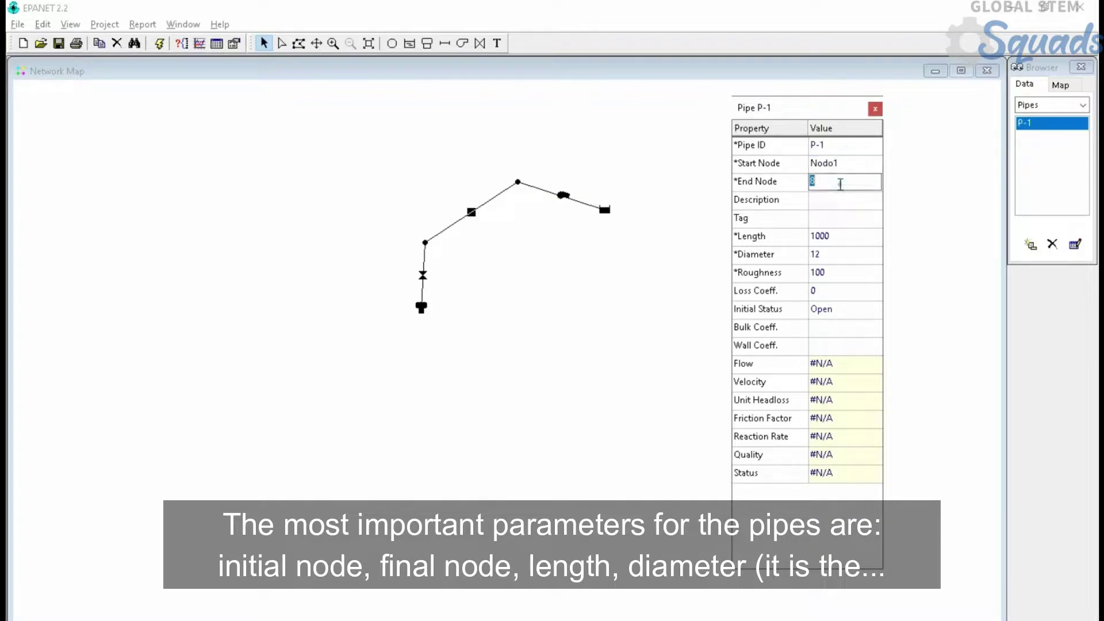
pyautogui.click(839, 238)
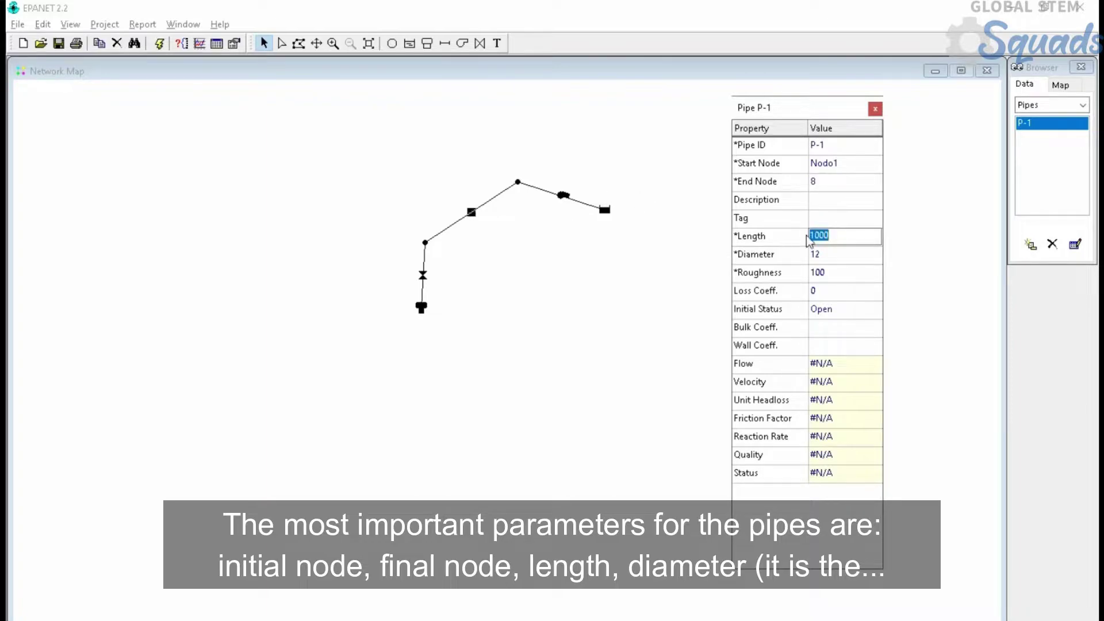
pyautogui.click(833, 255)
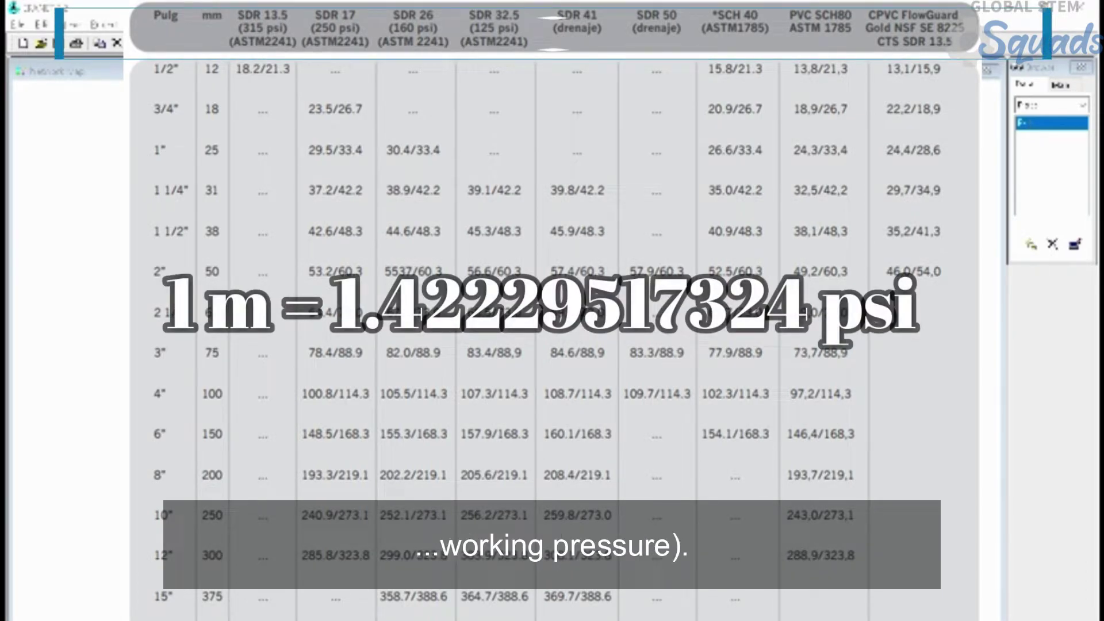
pyautogui.write('50')
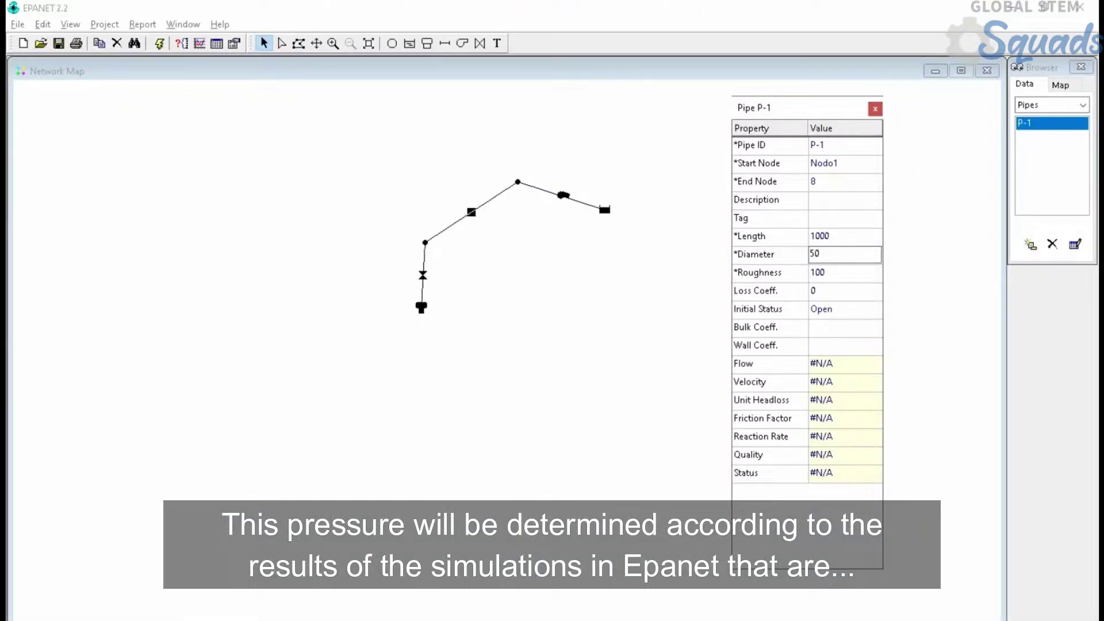
pyautogui.click(839, 272)
pyautogui.write('150')
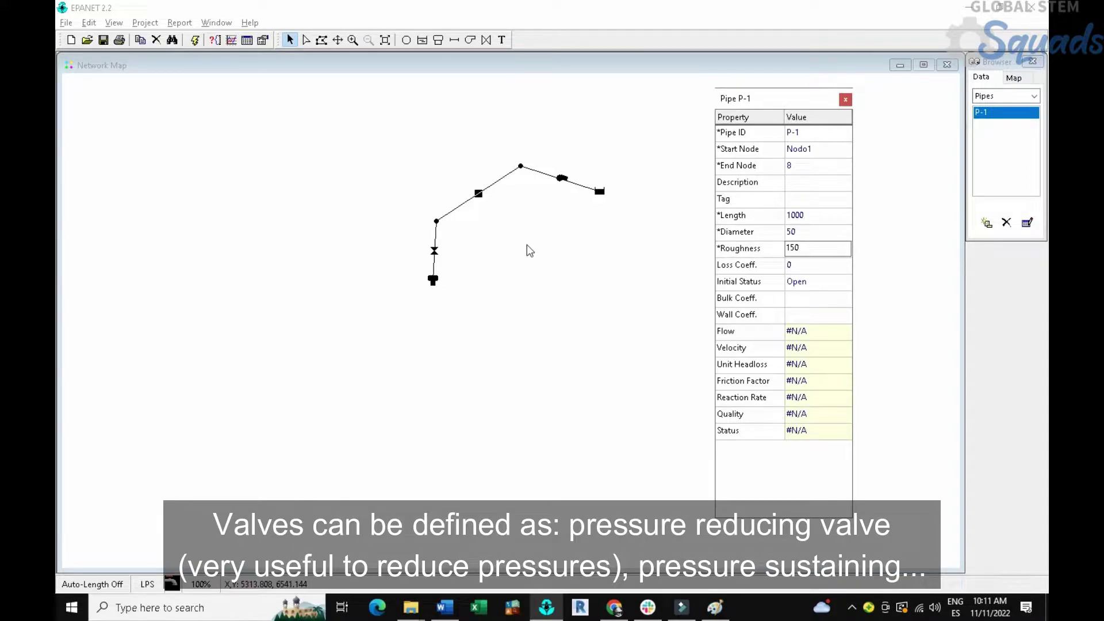
# Keep valve 2 as a PRV, give it diameter 50, and rename it Val1.
pyautogui.click(434, 251)
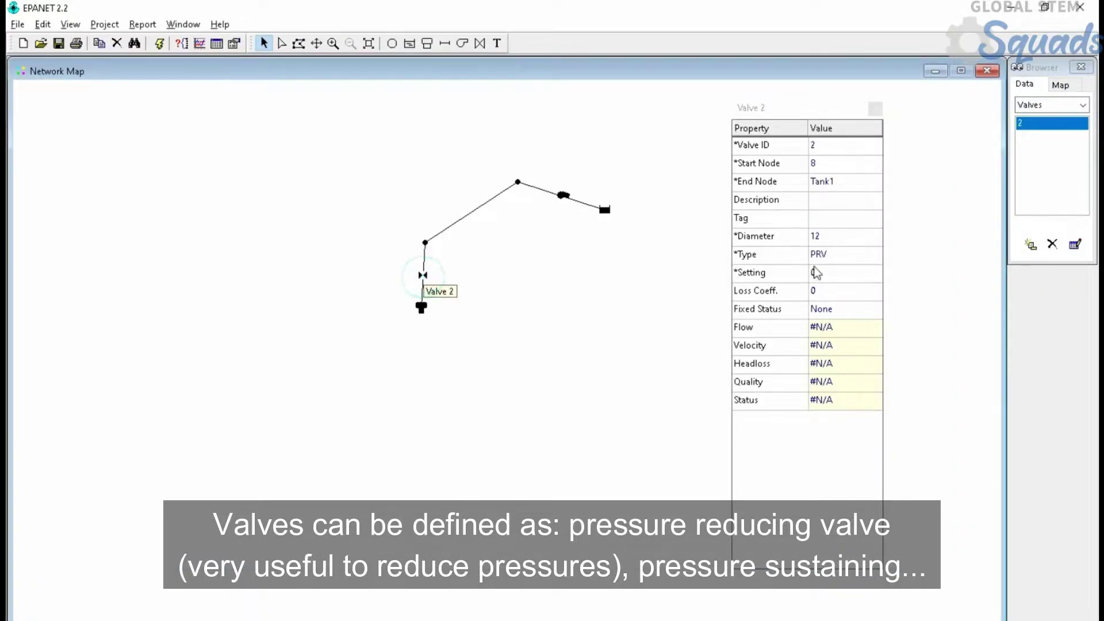
pyautogui.click(827, 254)
pyautogui.click(873, 255)
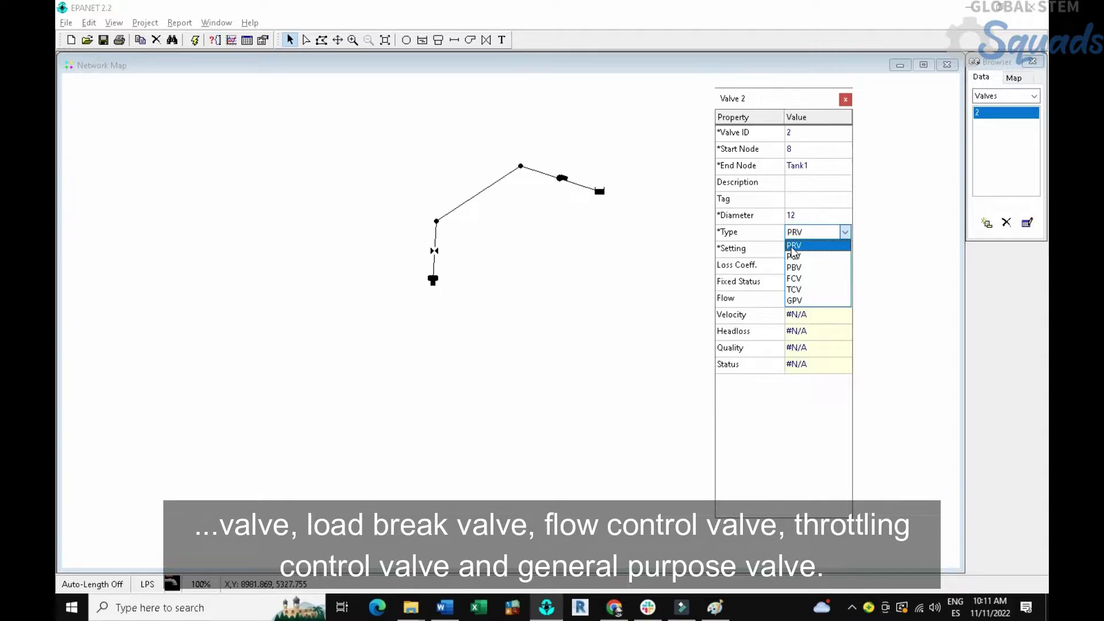
pyautogui.click(794, 245)
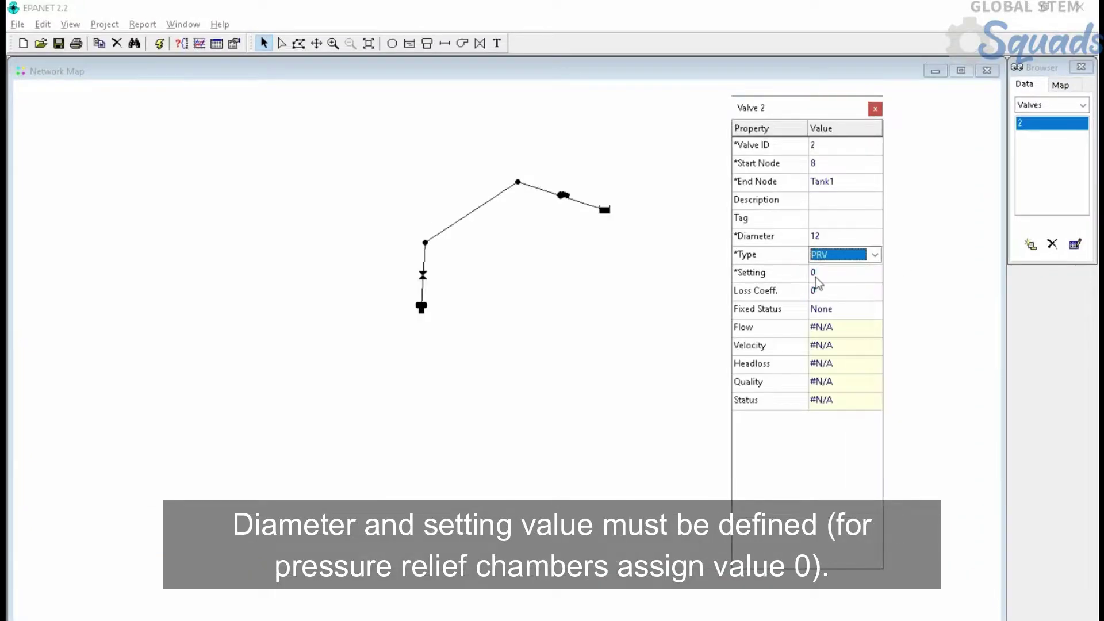
pyautogui.click(836, 234)
pyautogui.write('50')
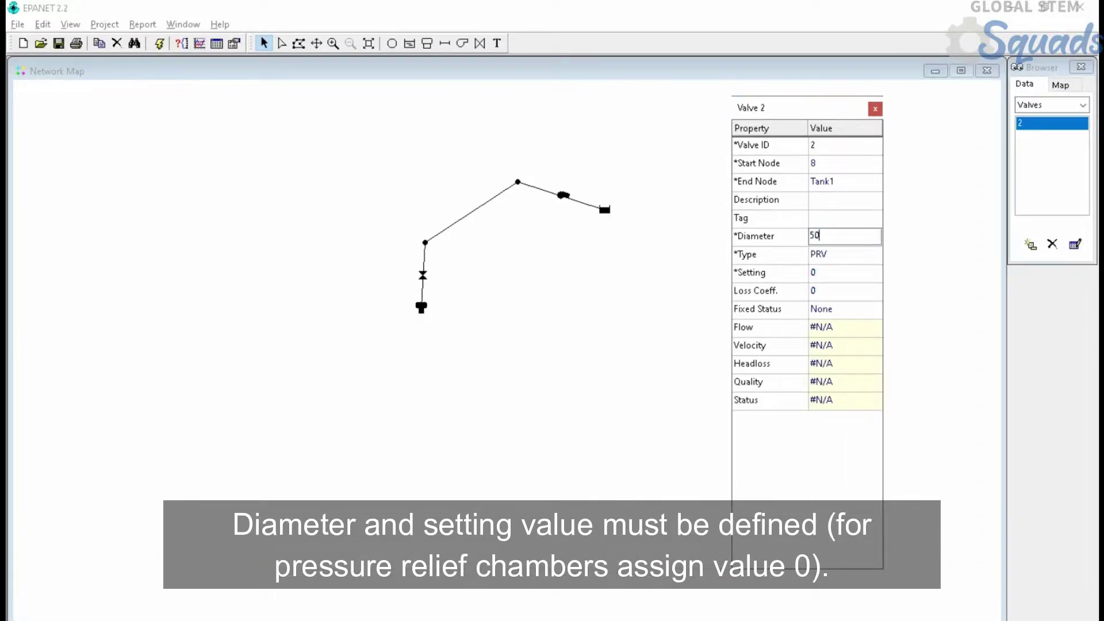
pyautogui.click(835, 146)
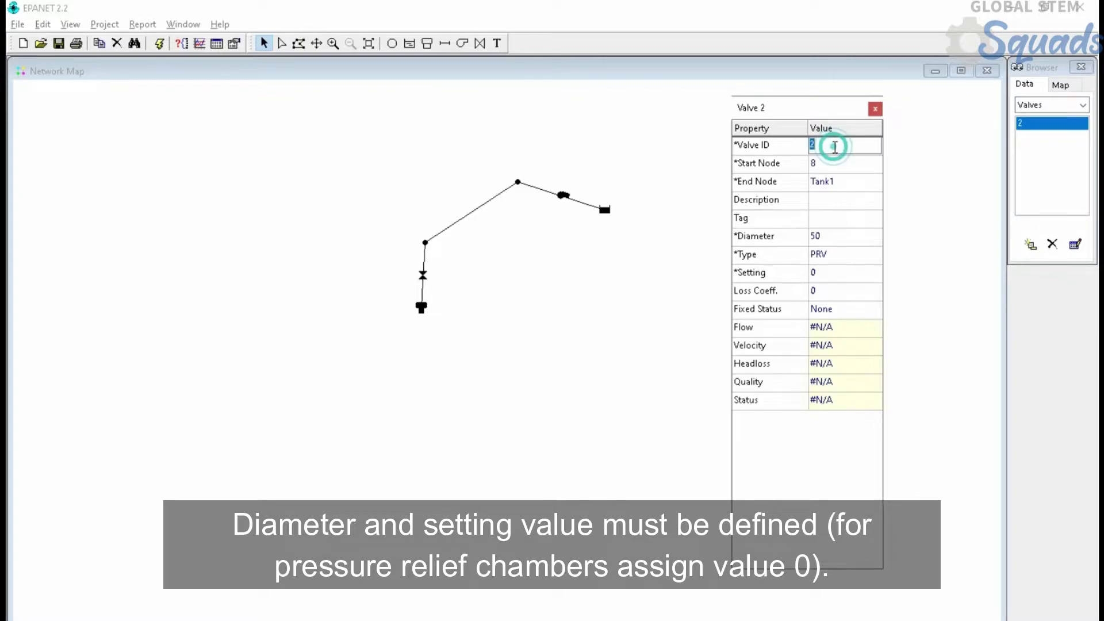
pyautogui.write('V')
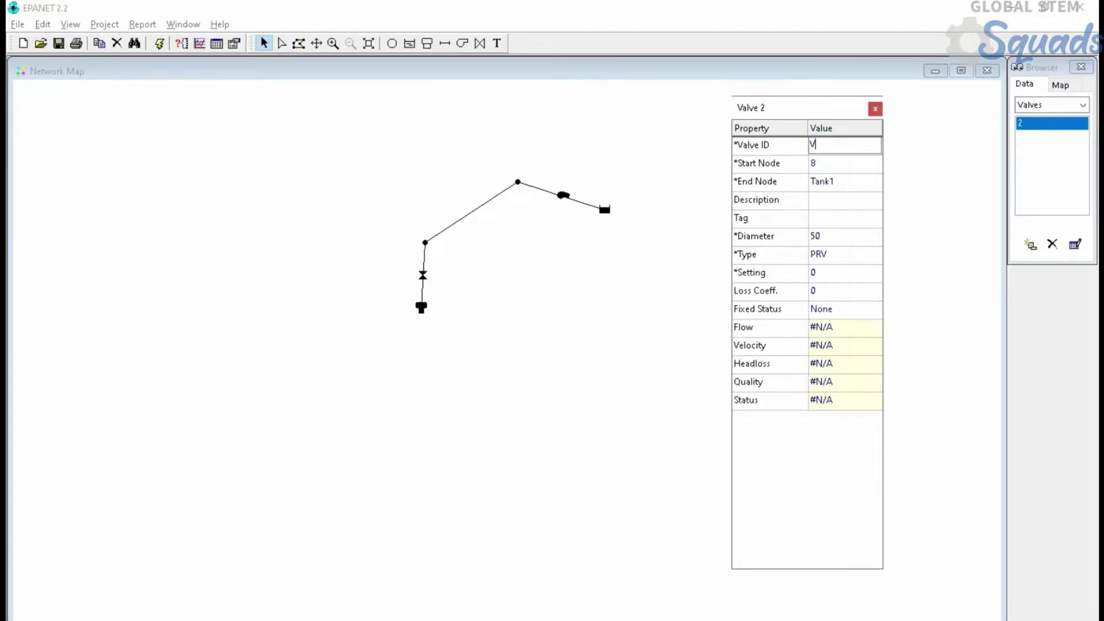
pyautogui.write('al1')
# Create pump curve Curve1 with flow 0.8 and head 50, copying its ID.
pyautogui.click(562, 196)
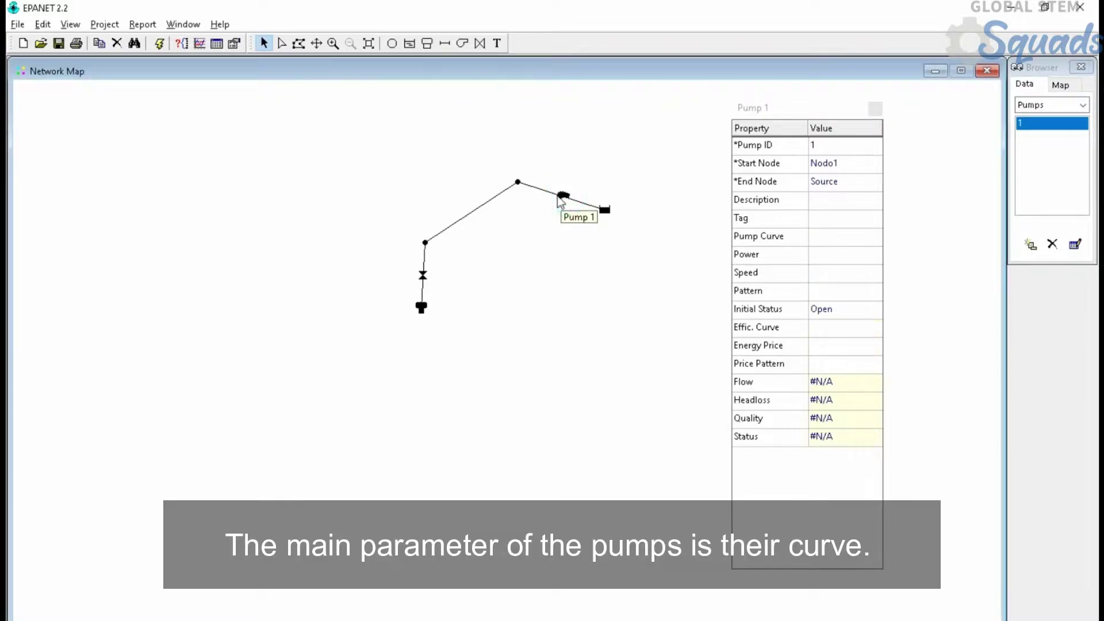
pyautogui.click(812, 238)
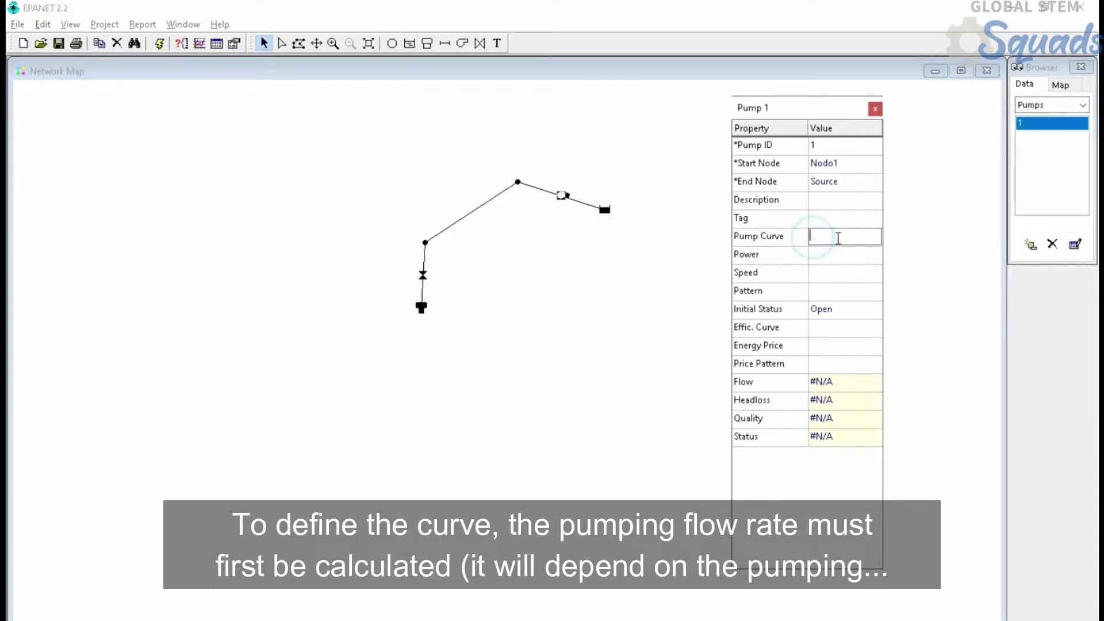
pyautogui.click(1044, 105)
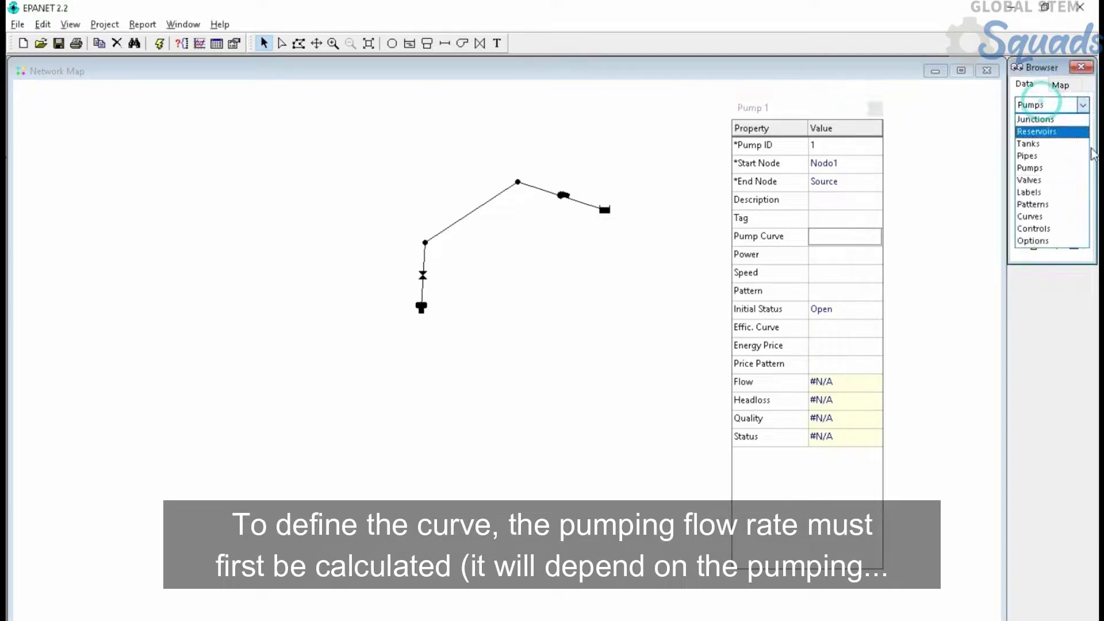
pyautogui.click(1044, 216)
pyautogui.click(1030, 245)
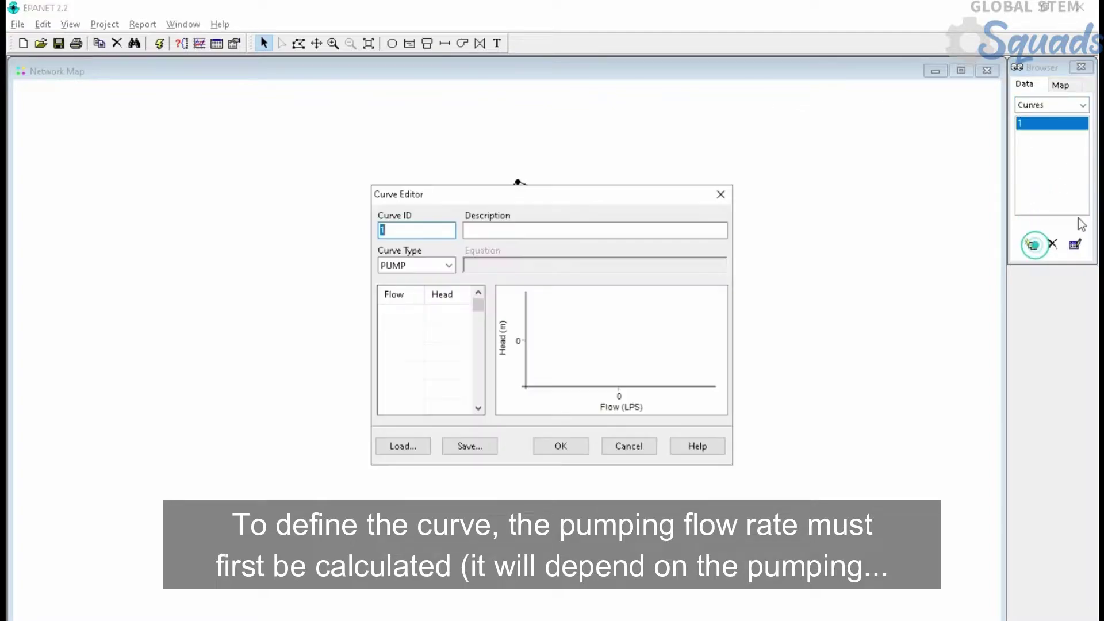
pyautogui.write('Curve1')
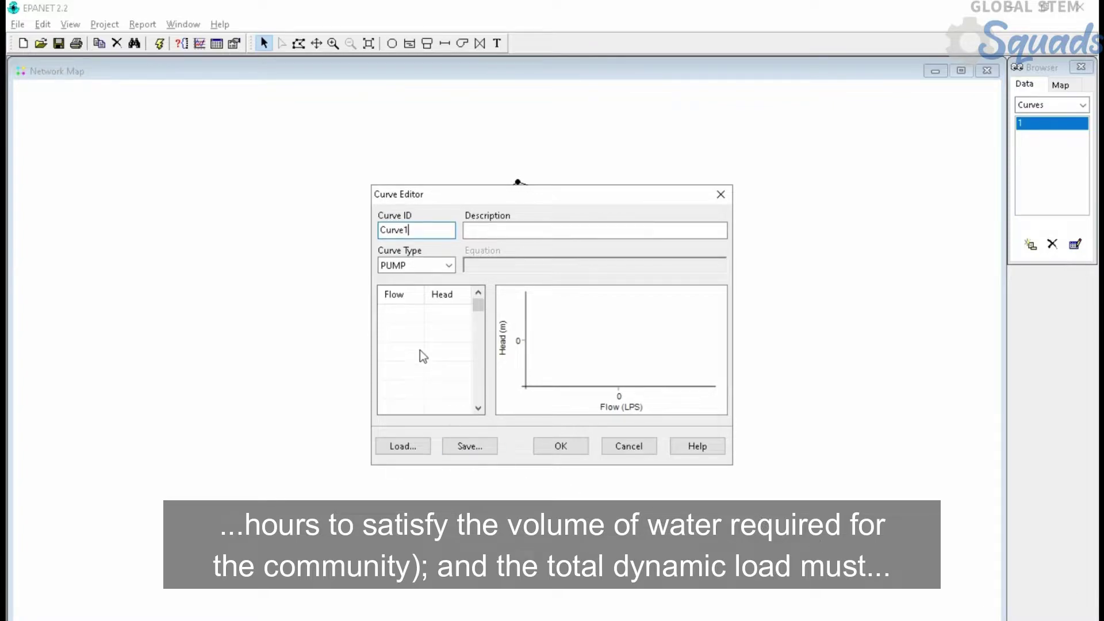
pyautogui.click(408, 318)
pyautogui.write('0.8')
pyautogui.click(438, 311)
pyautogui.write('50')
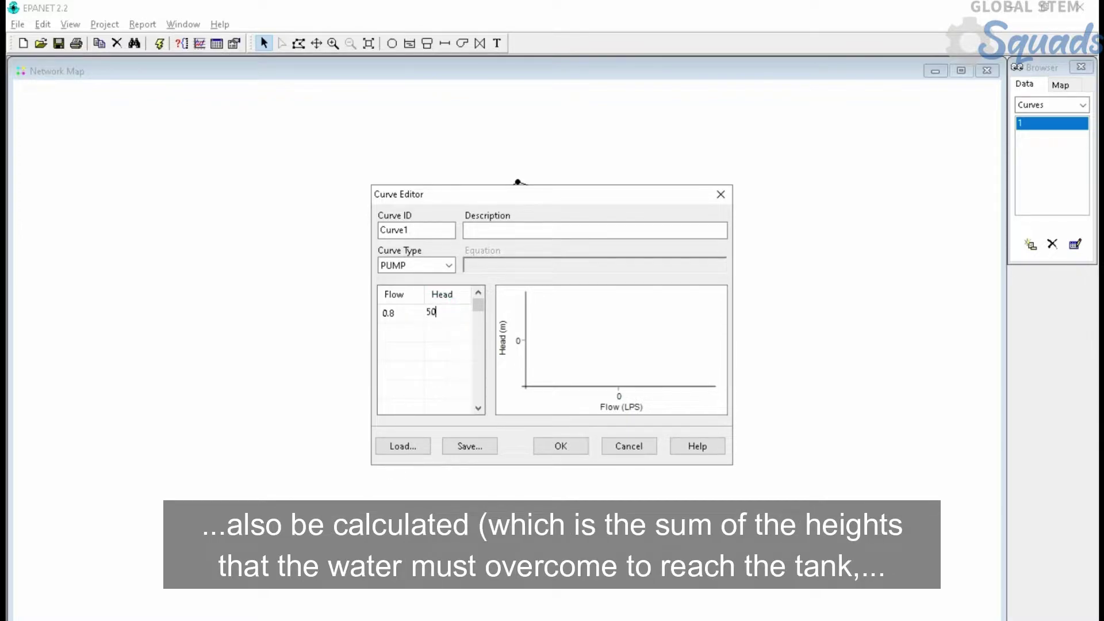
pyautogui.moveTo(419, 230); pyautogui.dragTo(381, 230)
pyautogui.rightClick(384, 229)
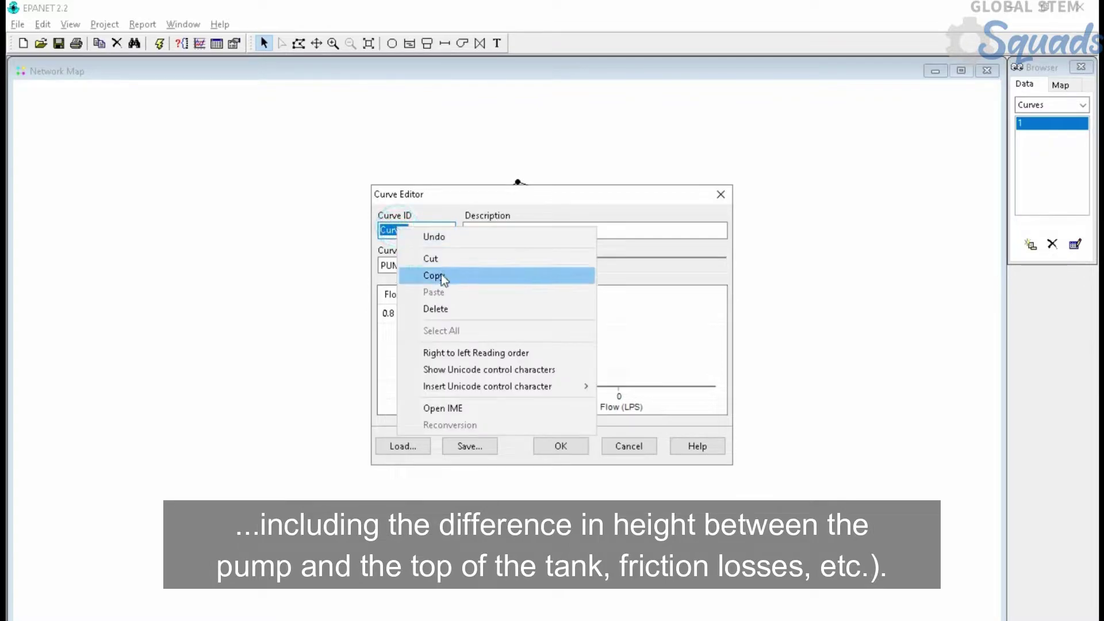
pyautogui.click(436, 274)
pyautogui.click(558, 441)
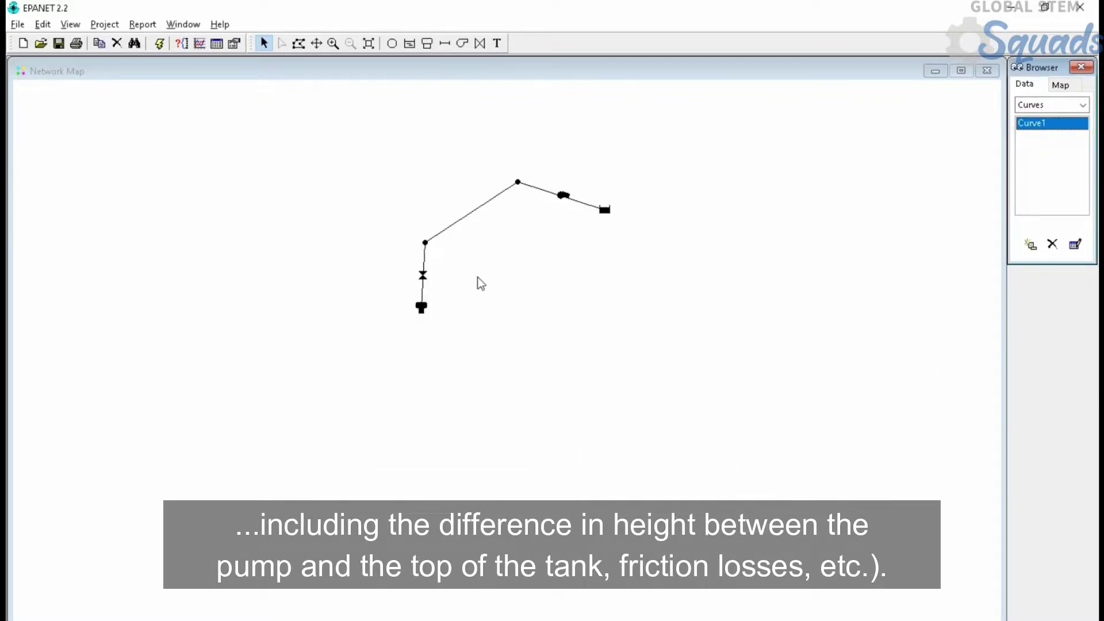
# Assign Curve1 as the pump's curve and rename the pump Pump1.
pyautogui.click(564, 195)
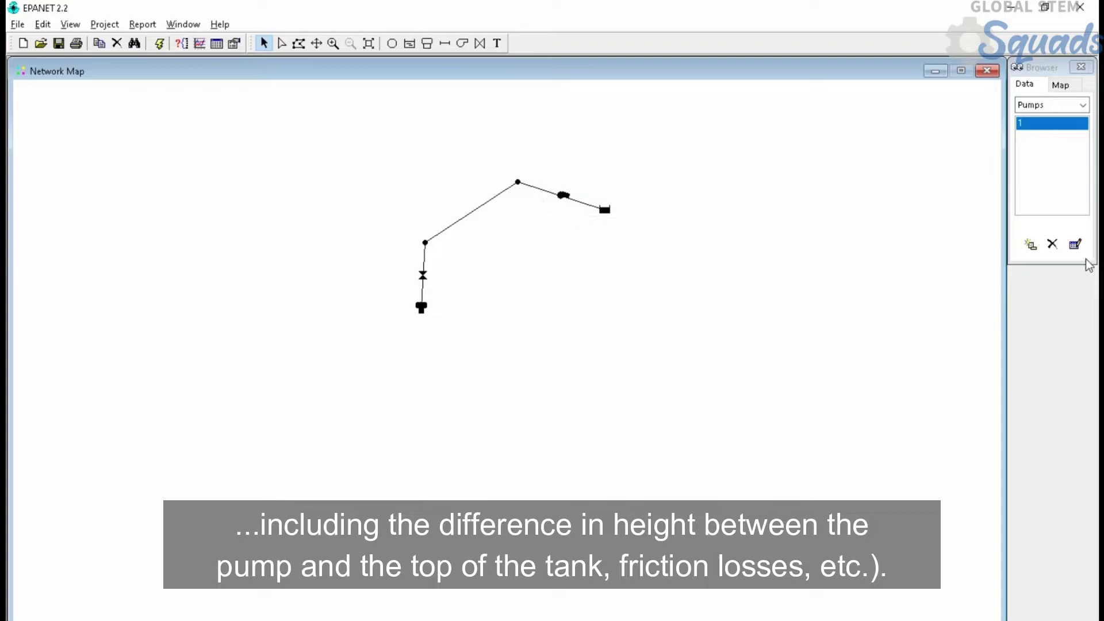
pyautogui.click(1074, 244)
pyautogui.click(835, 236)
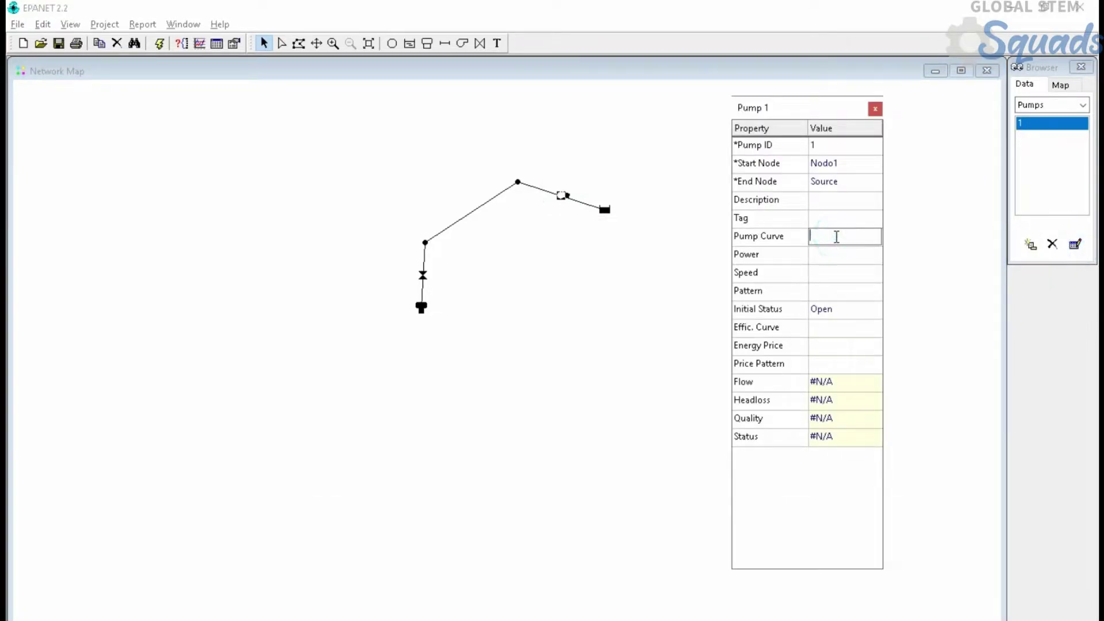
pyautogui.rightClick(835, 236)
pyautogui.click(886, 300)
pyautogui.click(831, 149)
pyautogui.write('P')
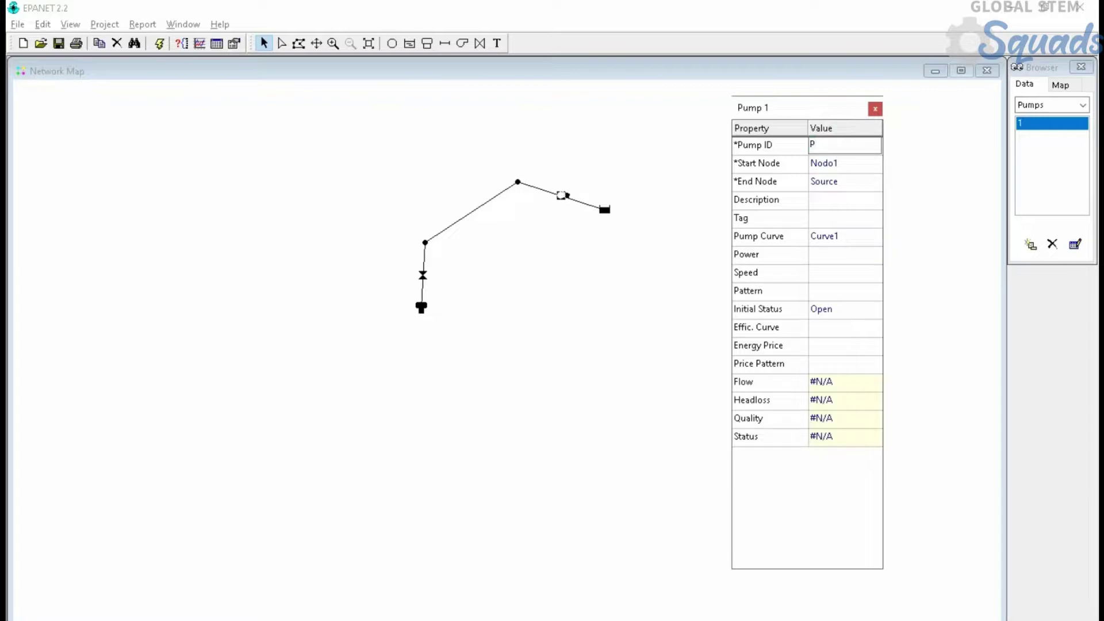
pyautogui.write('ump1')
pyautogui.click(850, 257)
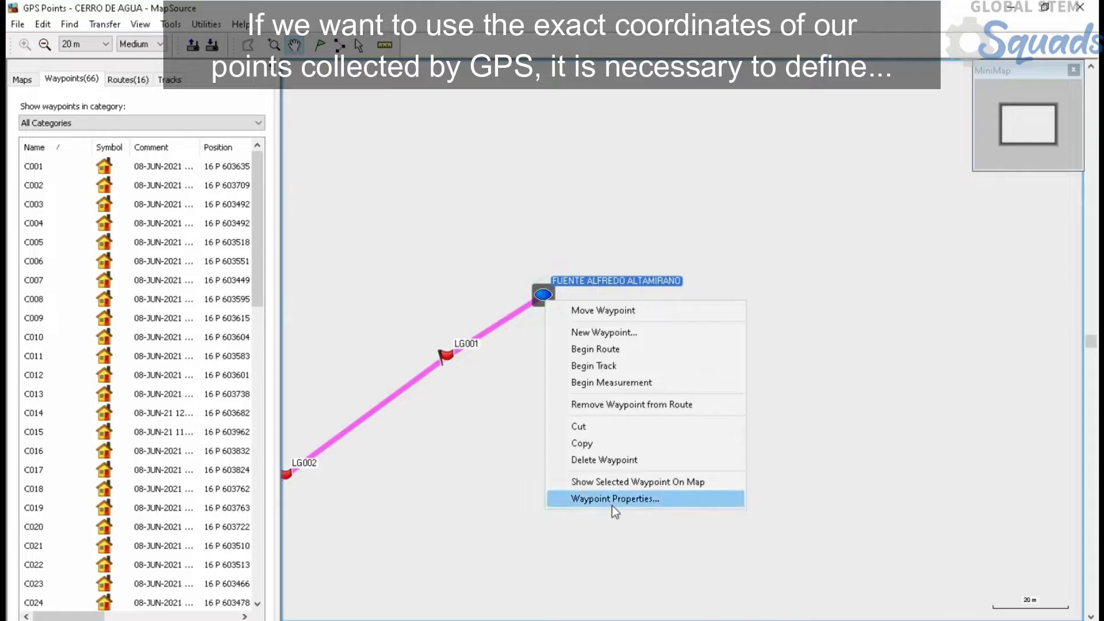
# Copy the MapSource waypoint's easting 604045 into Reservoir 3's X-coordinate.
pyautogui.click(613, 500)
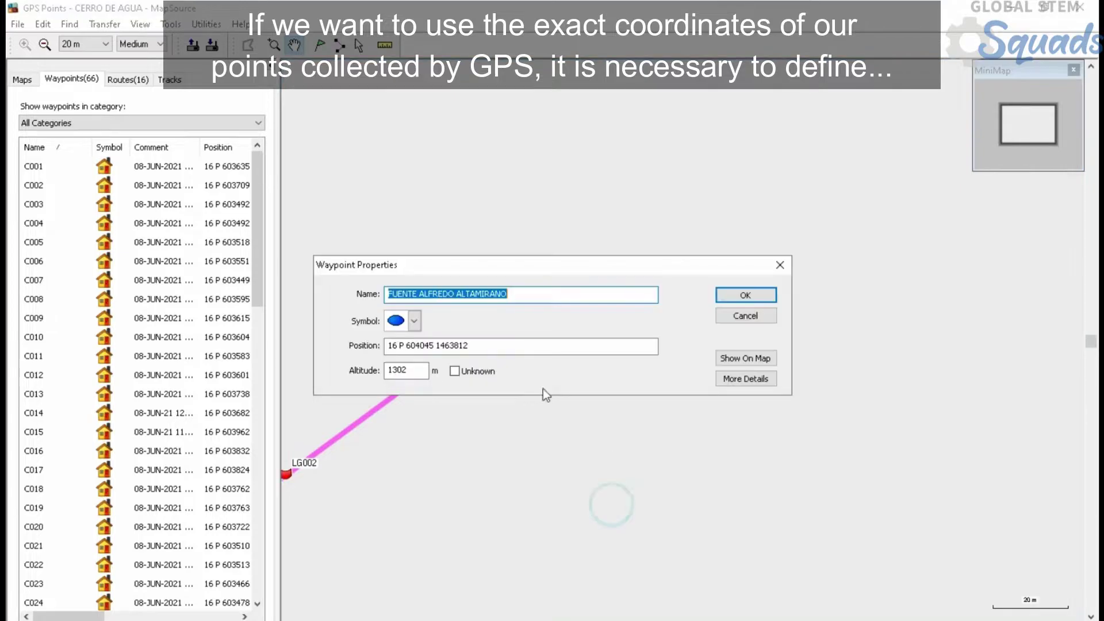
pyautogui.click(419, 346)
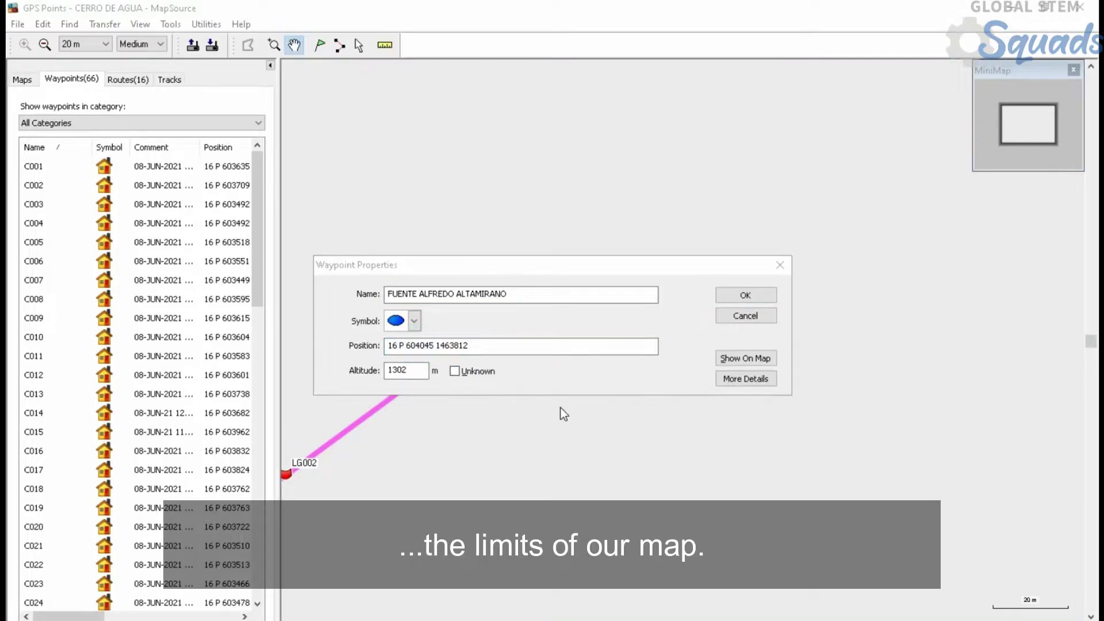
pyautogui.hotkey('alt', 'Tab')
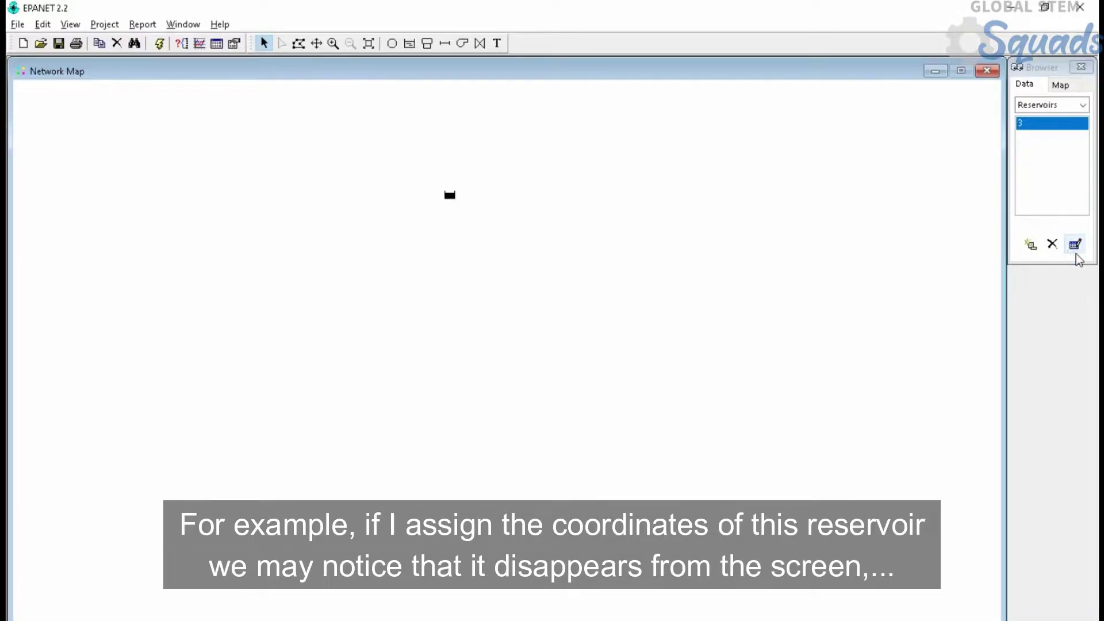
pyautogui.click(1074, 244)
pyautogui.click(829, 163)
pyautogui.doubleClick(830, 163)
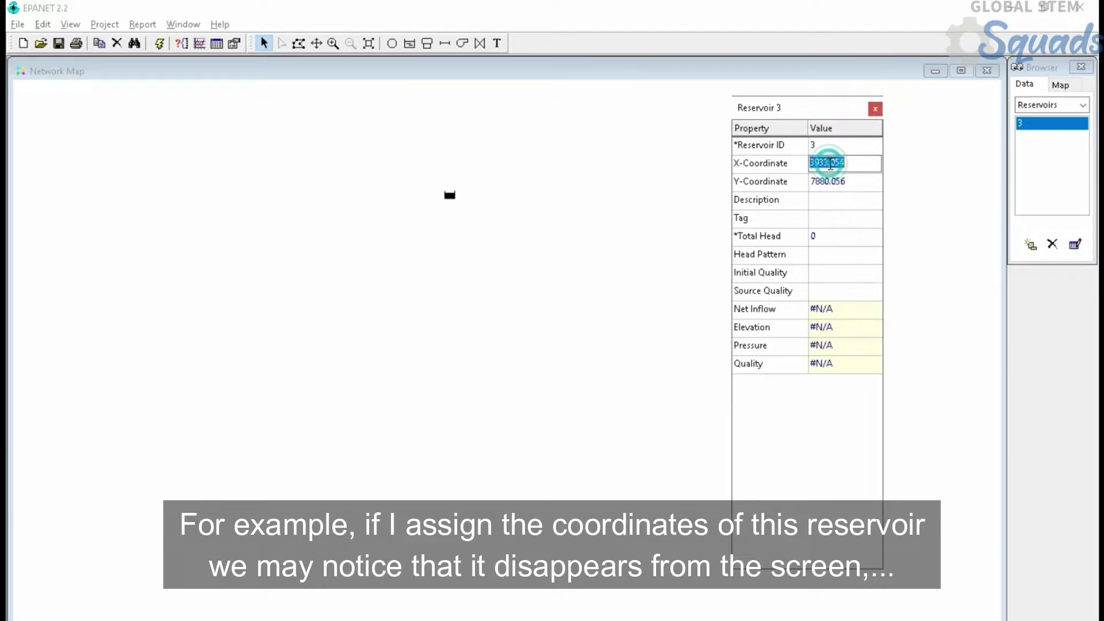
pyautogui.rightClick(844, 163)
pyautogui.click(874, 226)
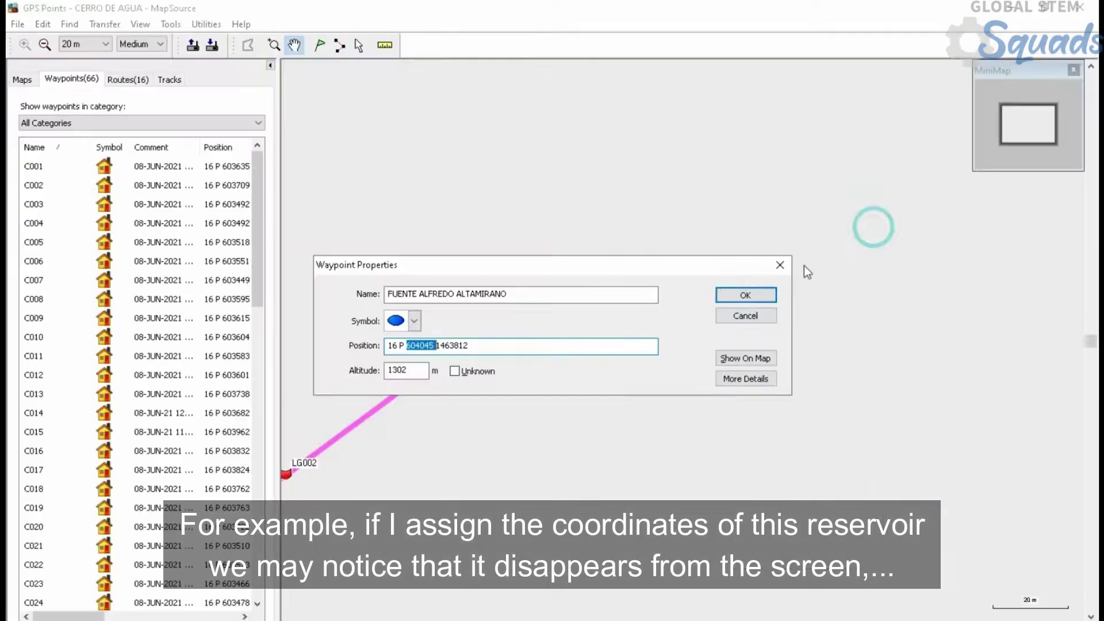
# Paste the waypoint's northing 1463812 as Y and altitude 1302 as the reservoir's total head.
pyautogui.click(450, 347)
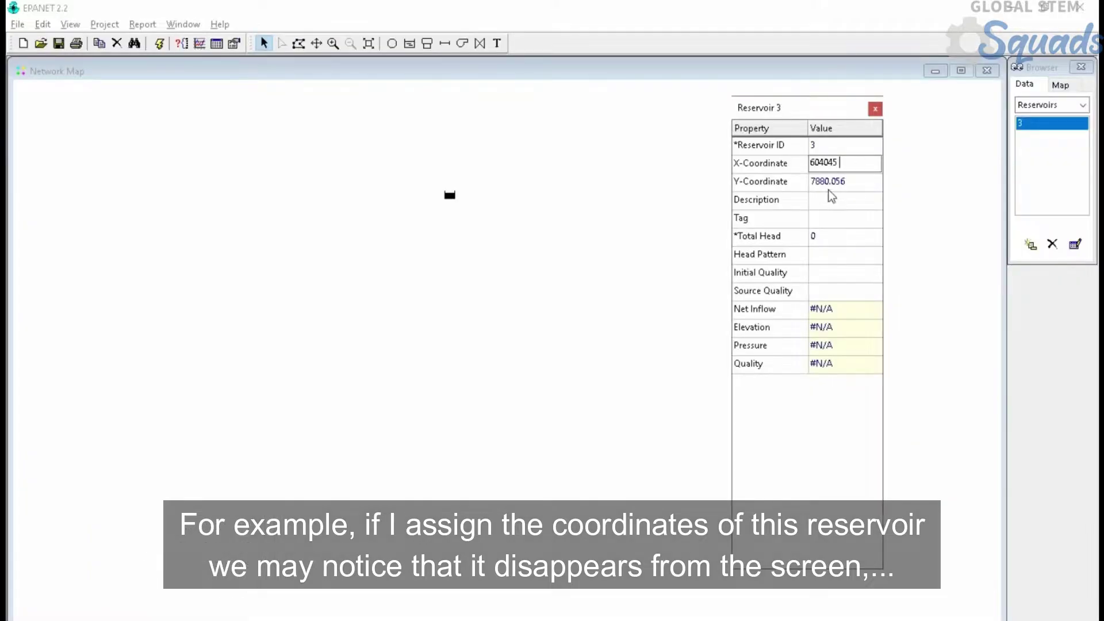
pyautogui.click(826, 181)
pyautogui.rightClick(826, 180)
pyautogui.click(891, 250)
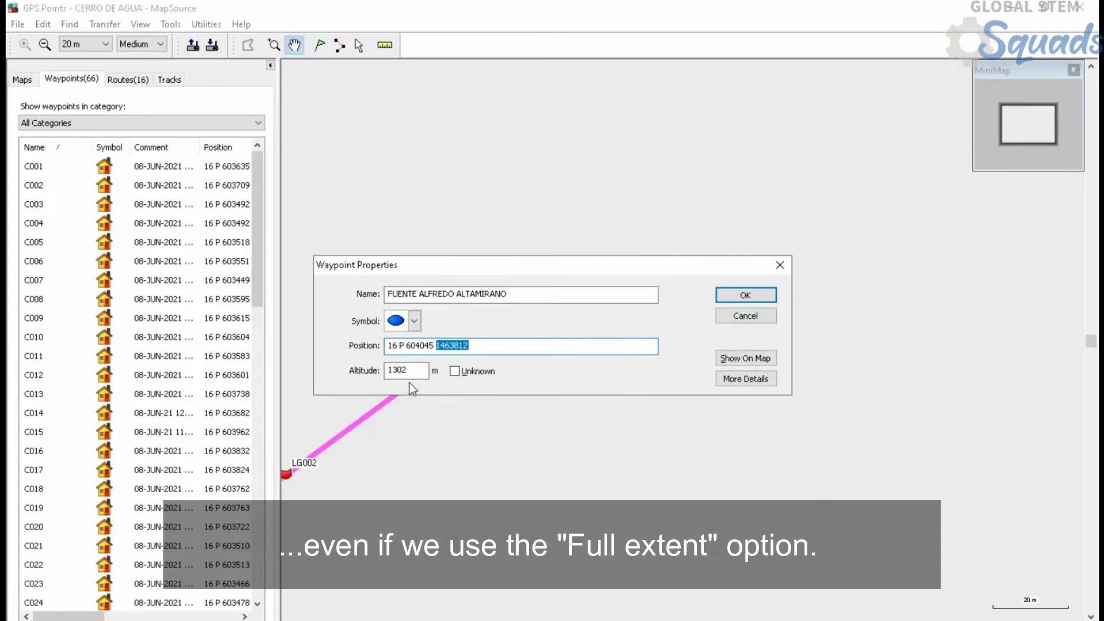
pyautogui.press('Tab')
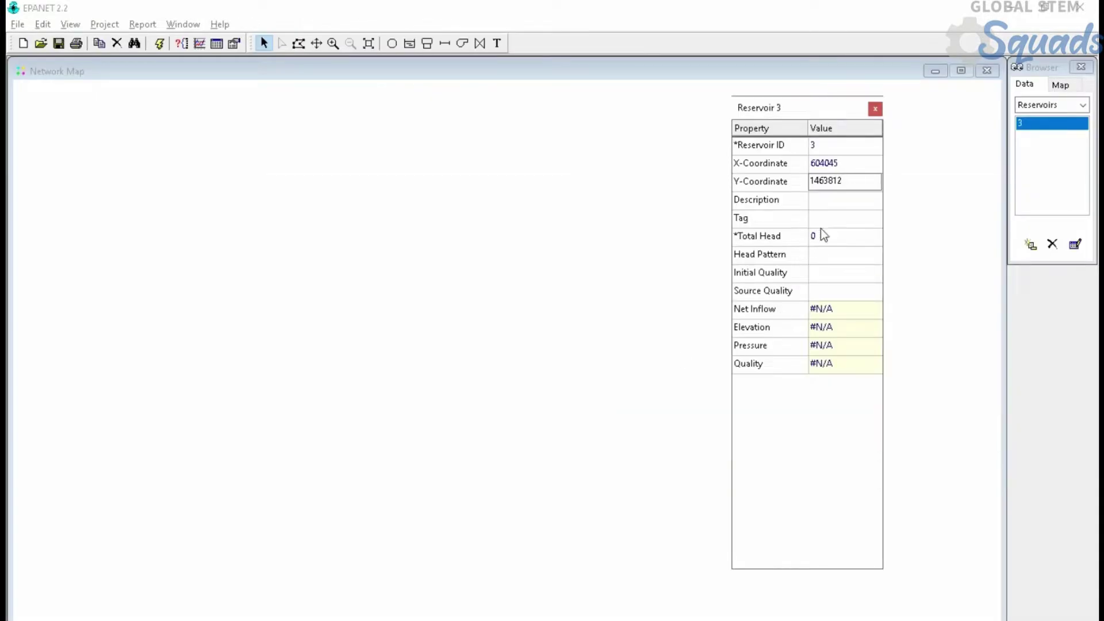
pyautogui.click(826, 235)
pyautogui.rightClick(826, 234)
pyautogui.click(886, 299)
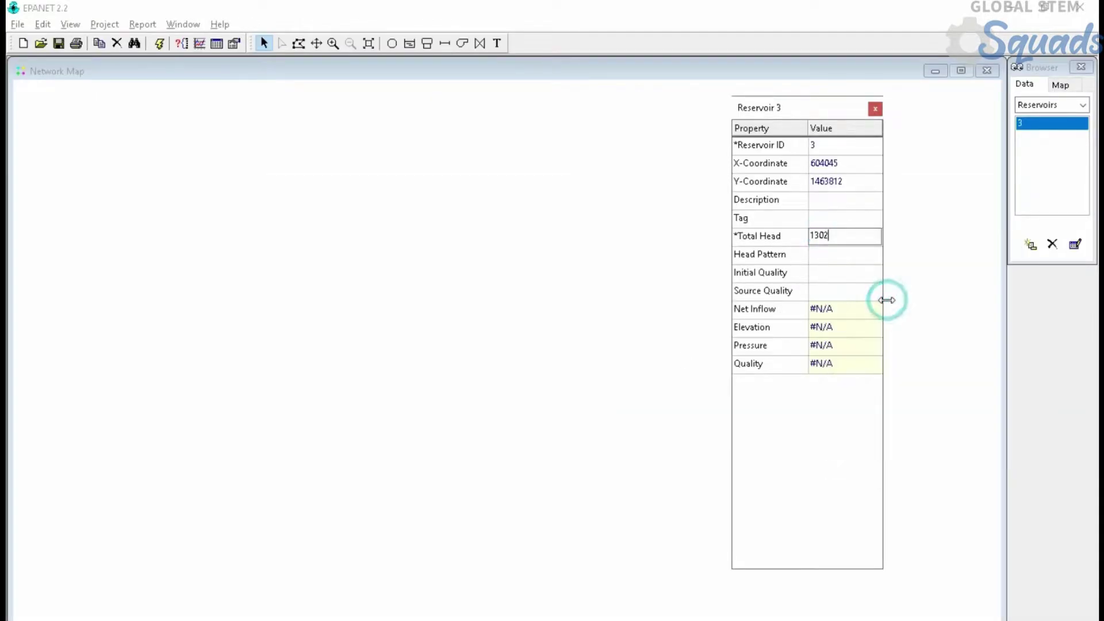
pyautogui.press('Return')
pyautogui.click(874, 109)
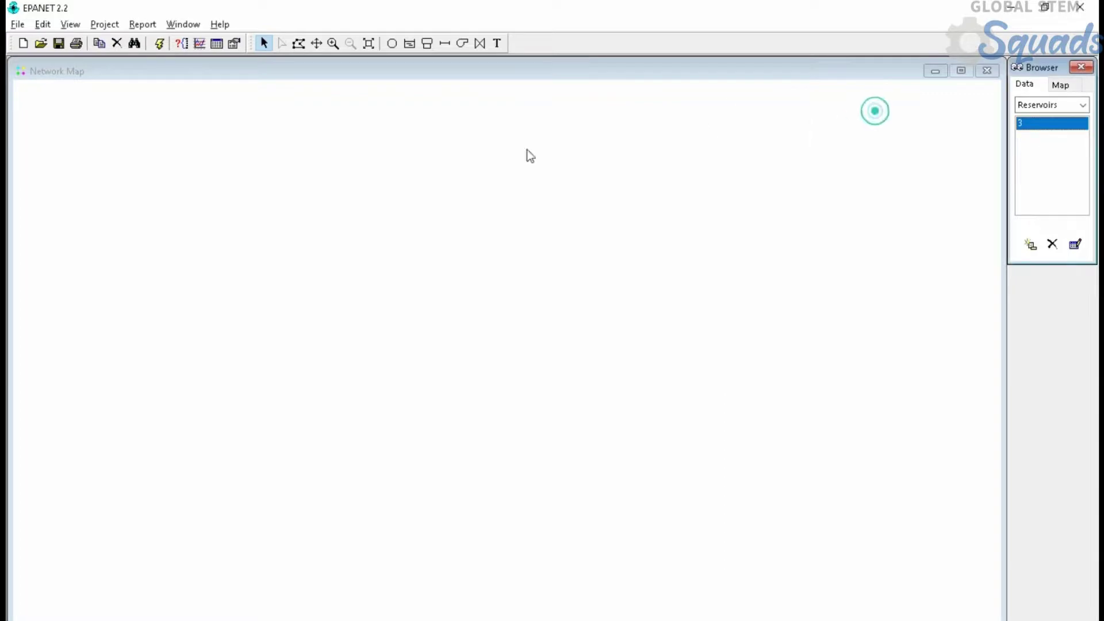
# Zoom the map to full extent and open the View Dimensions settings.
pyautogui.click(369, 43)
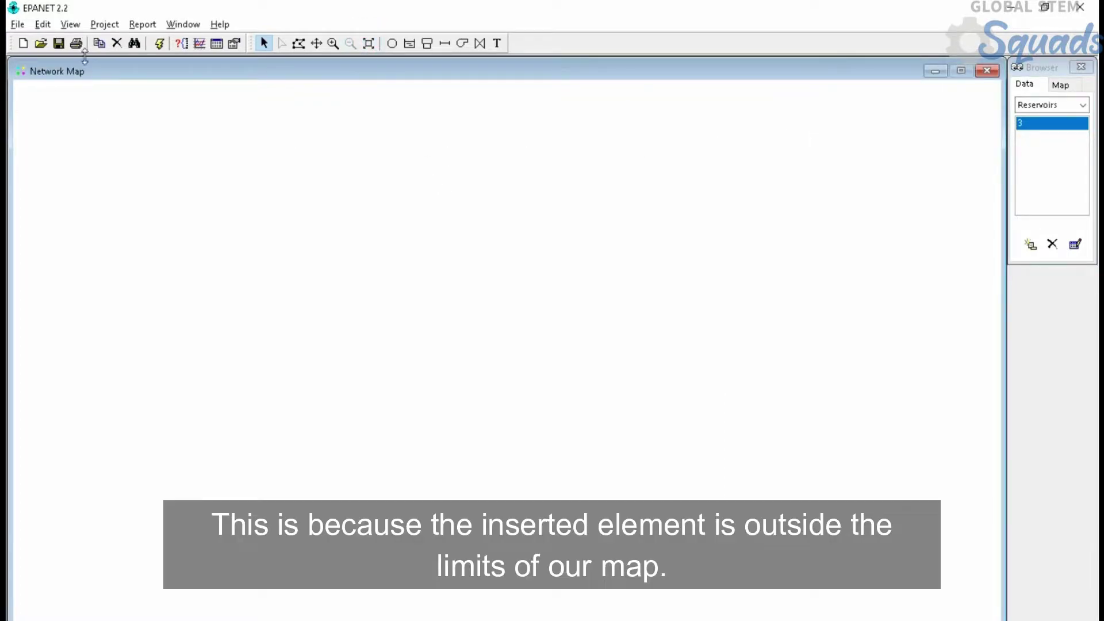
pyautogui.click(70, 24)
pyautogui.click(97, 40)
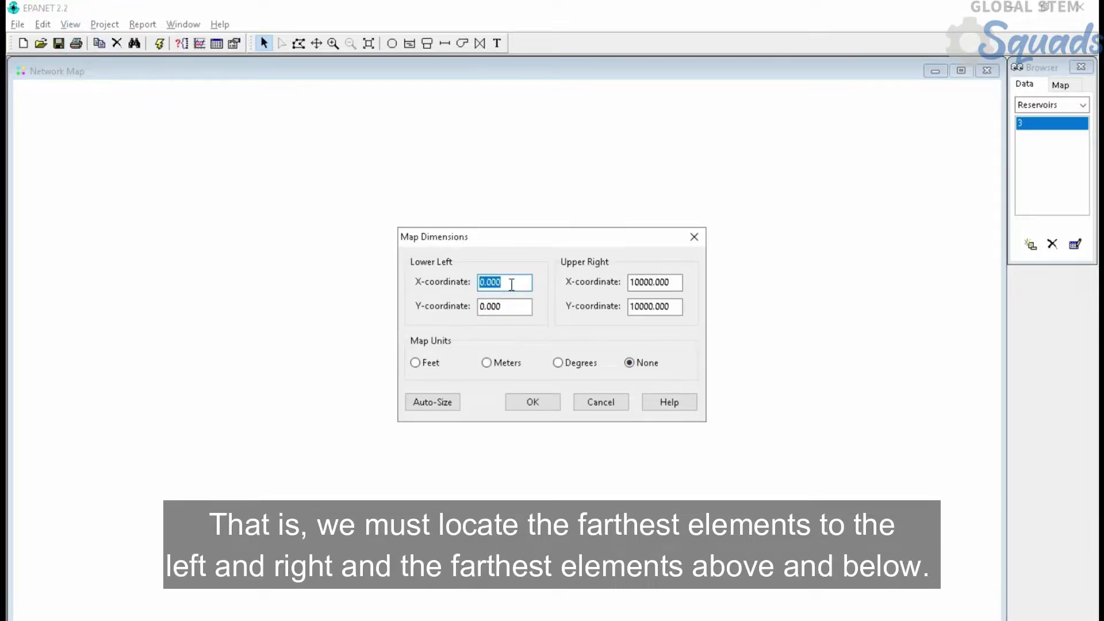
pyautogui.click(649, 305)
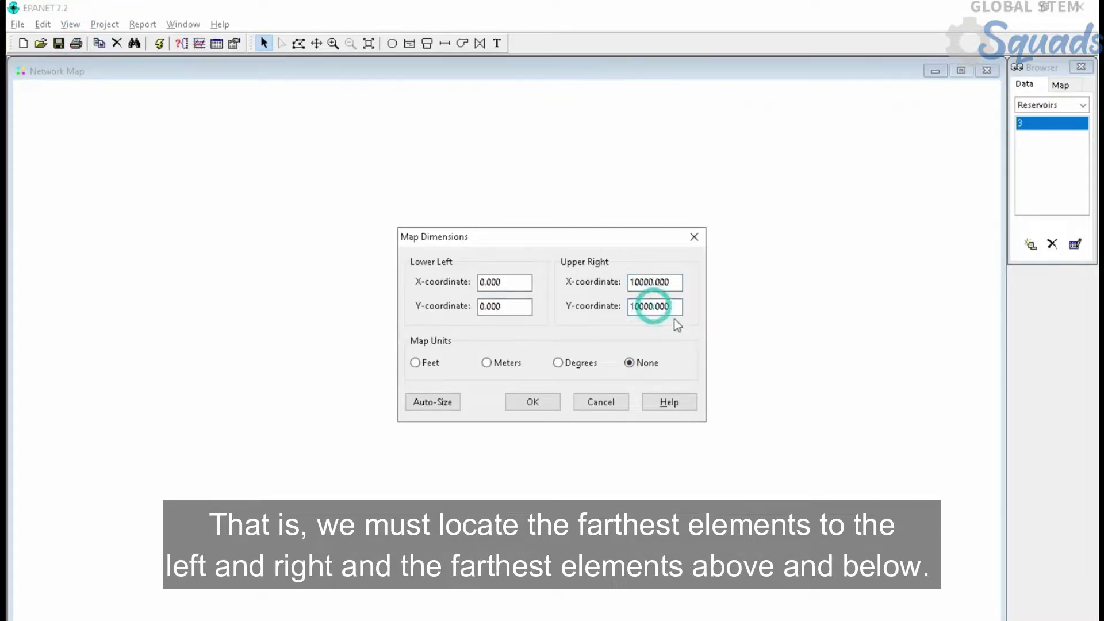
# In MapSource, open waypoint RD001's properties and copy its northing 1463061.
pyautogui.hotkey('alt', 'Tab')
pyautogui.scroll(2, 603, 368)
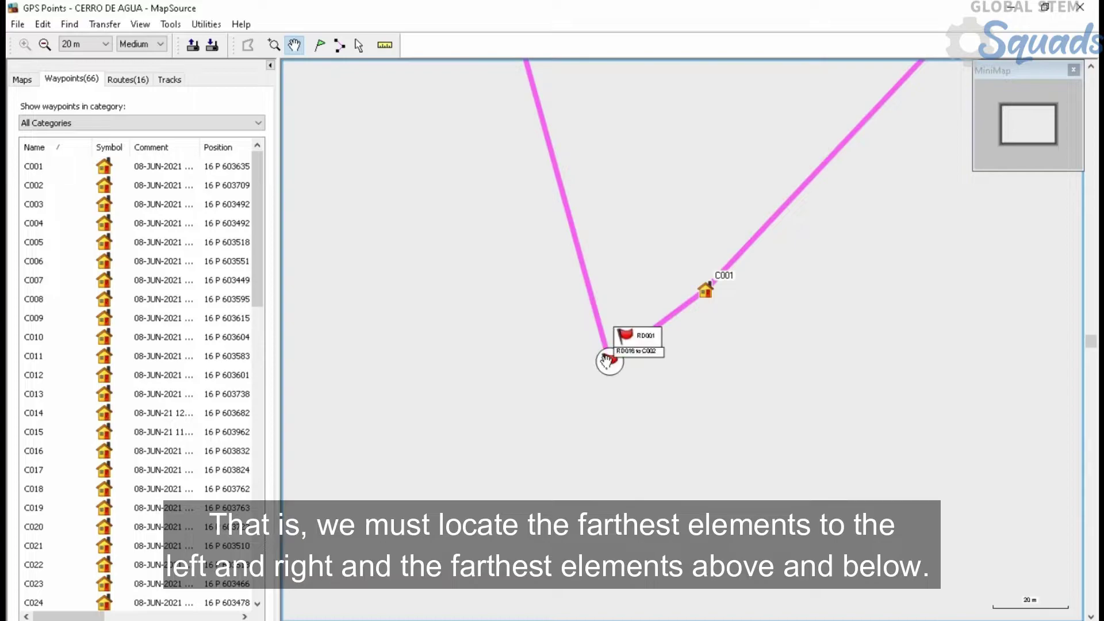
pyautogui.rightClick(650, 385)
pyautogui.click(608, 359)
pyautogui.rightClick(608, 359)
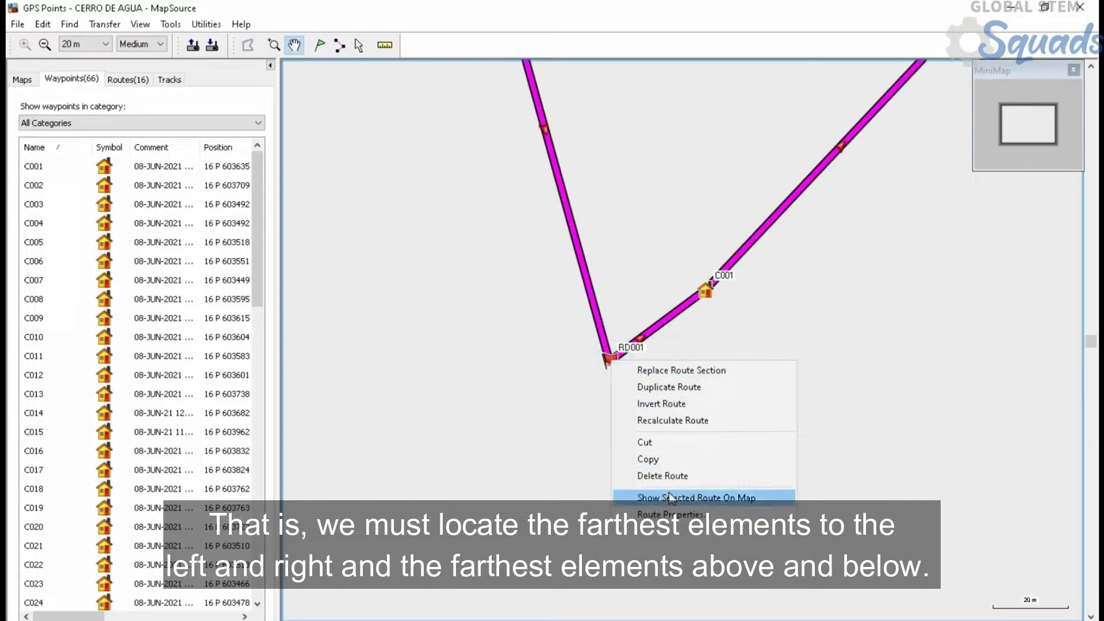
pyautogui.click(608, 359)
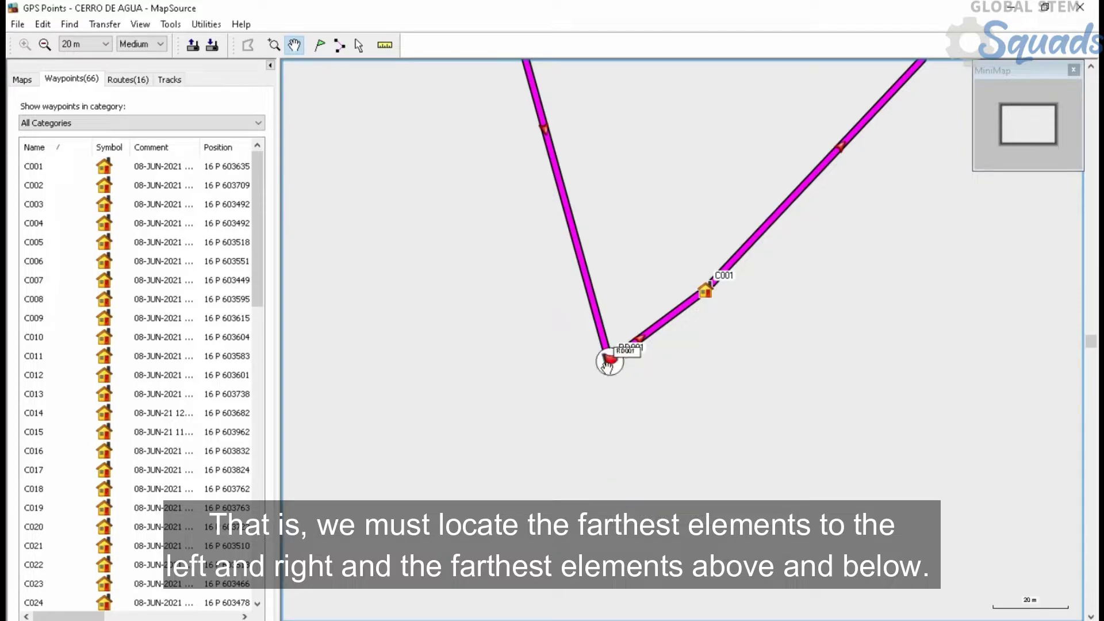
pyautogui.doubleClick(608, 359)
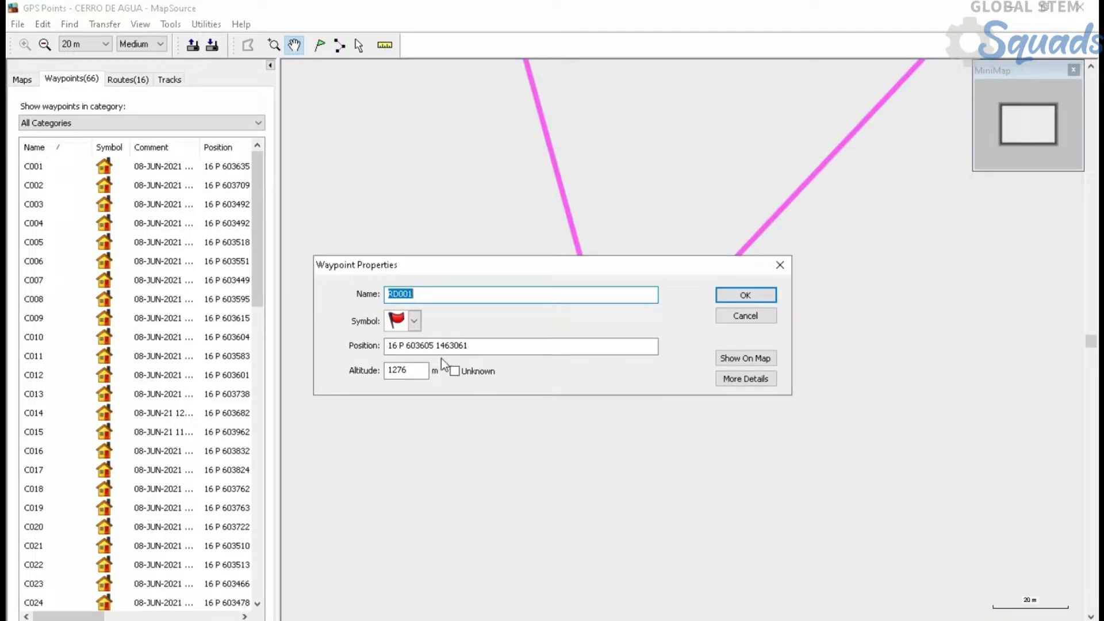
pyautogui.doubleClick(449, 346)
pyautogui.press('super+c')
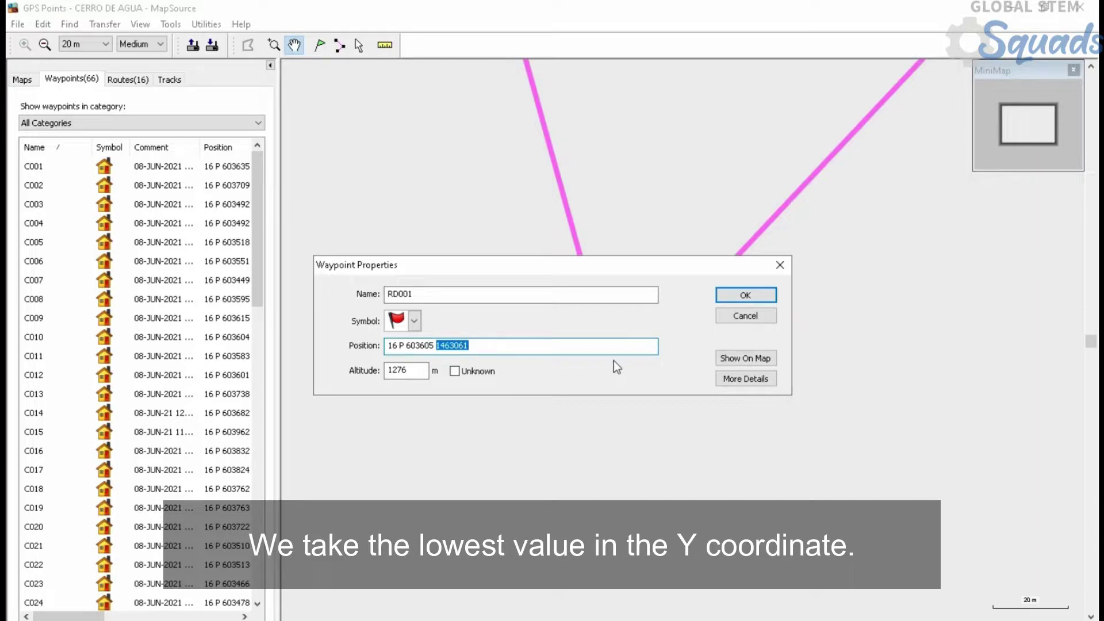
# Paste 1463061 as the map's lower-left Y-coordinate in EPANET.
pyautogui.hotkey('alt', 'Tab')
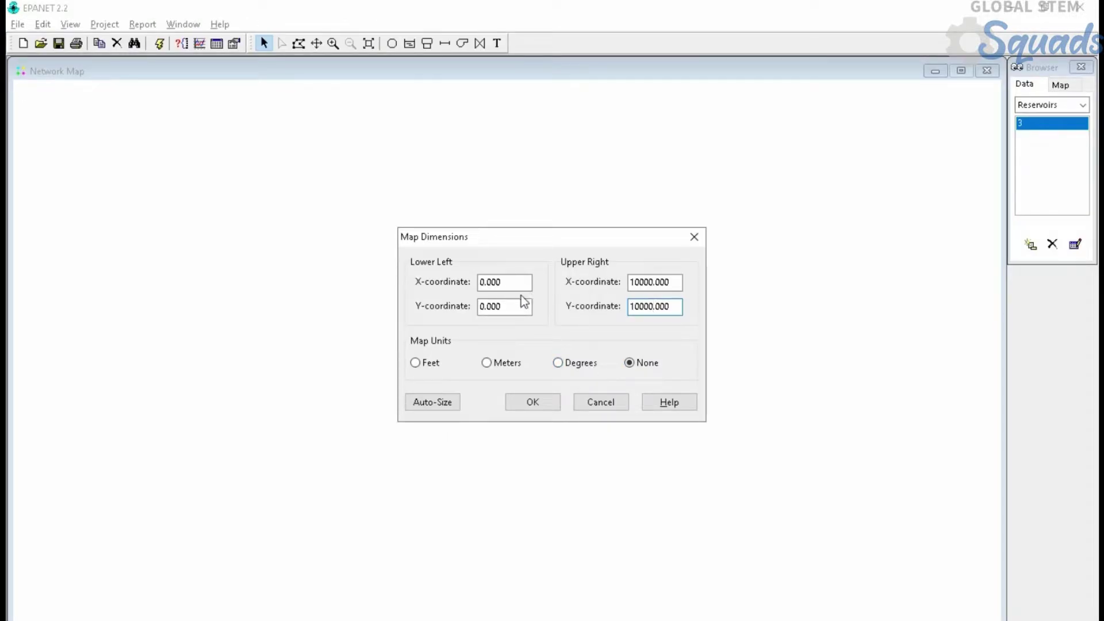
pyautogui.doubleClick(488, 307)
pyautogui.rightClick(488, 308)
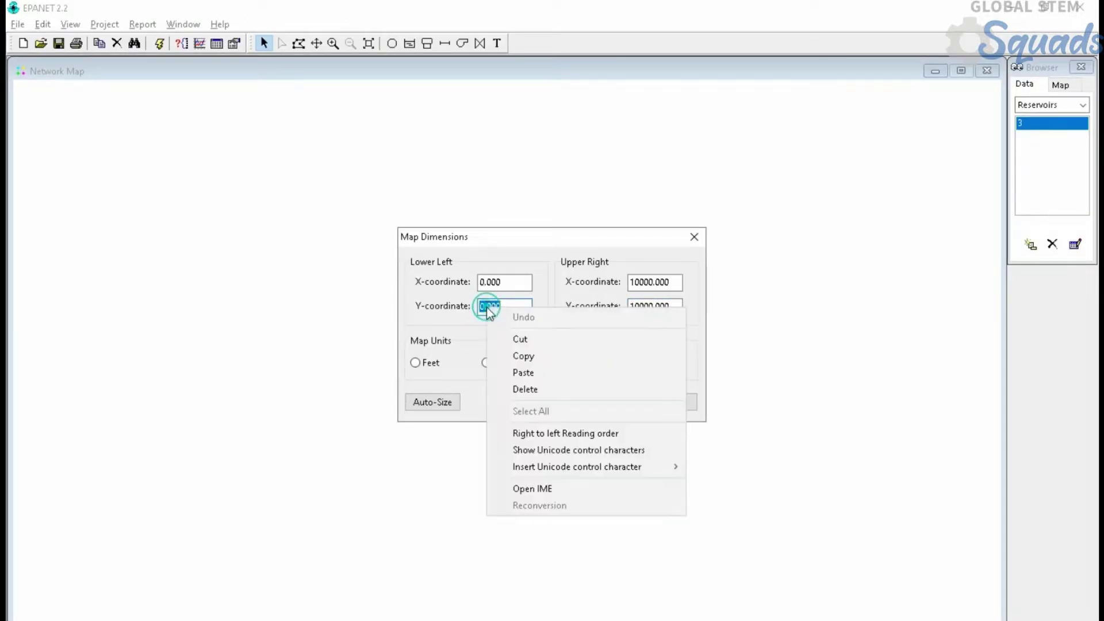
pyautogui.click(532, 373)
pyautogui.doubleClick(489, 282)
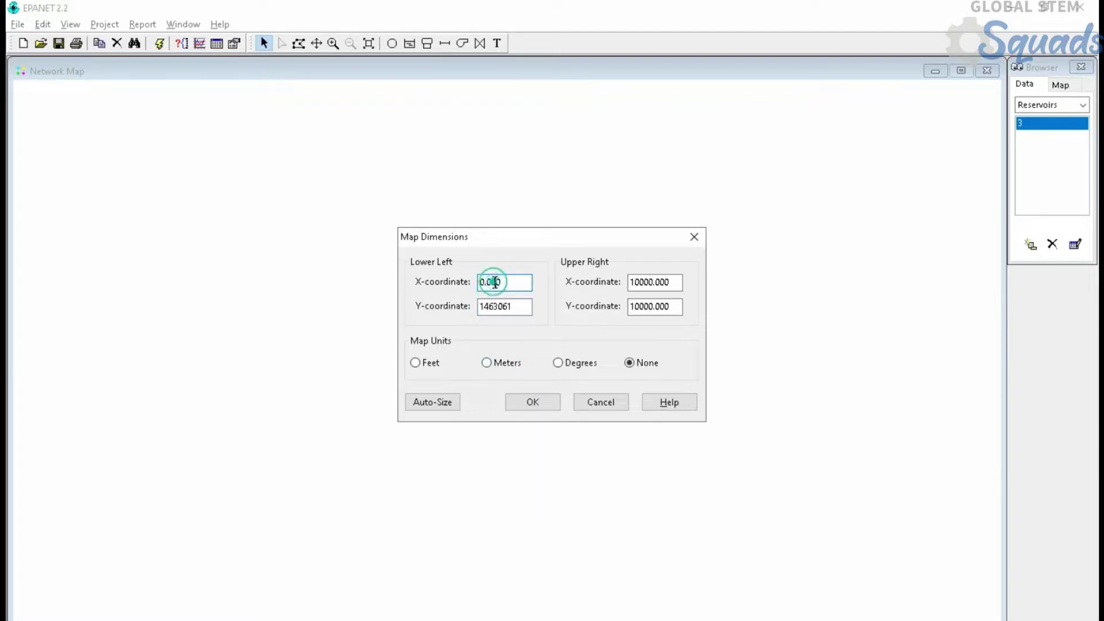
pyautogui.hotkey('alt', 'Tab')
pyautogui.click(757, 294)
# Locate waypoint C027 in MapSource and copy its easting 603417 from its properties.
pyautogui.scroll(-5, 737, 292)
pyautogui.moveTo(712, 267); pyautogui.dragTo(657, 451)
pyautogui.scroll(-2, 631, 437)
pyautogui.scroll(6, 618, 326)
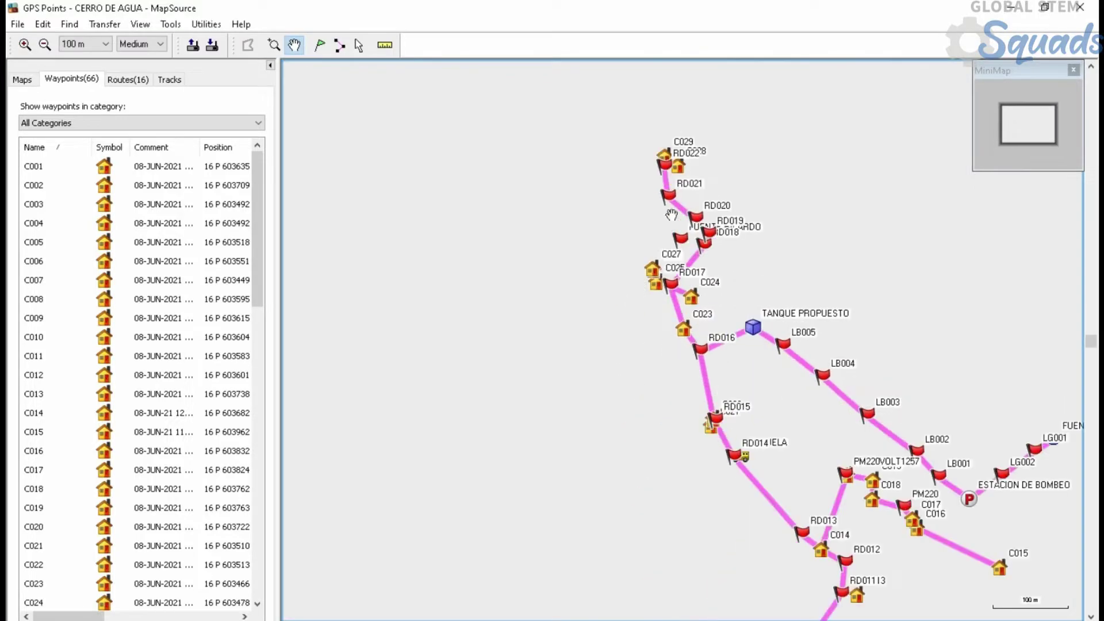
pyautogui.moveTo(610, 376); pyautogui.dragTo(594, 399)
pyautogui.scroll(1, 571, 445)
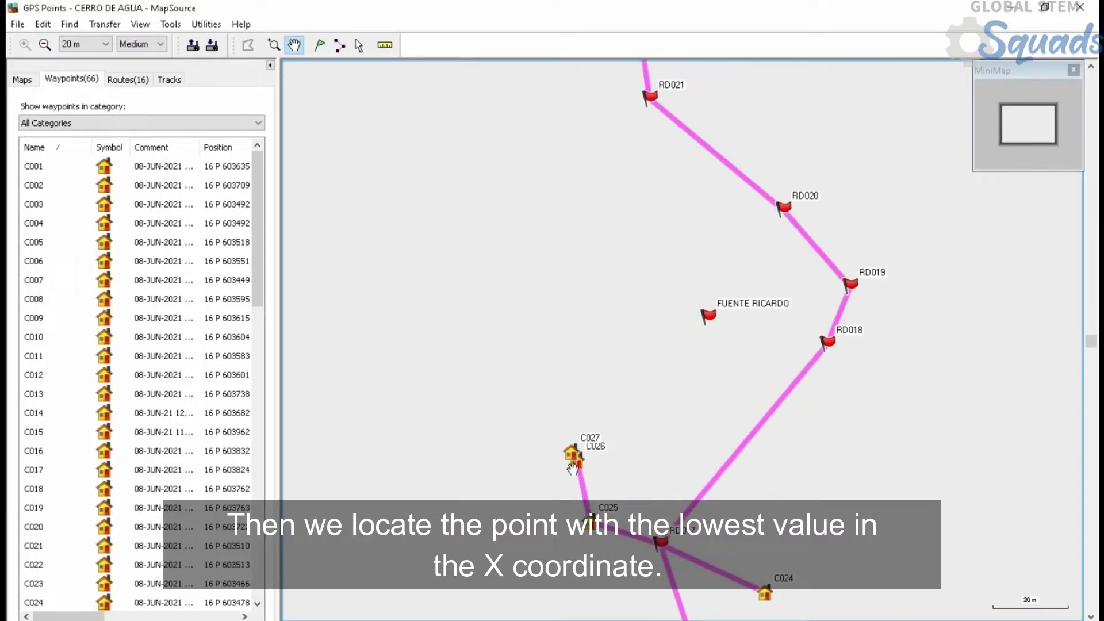
pyautogui.rightClick(571, 446)
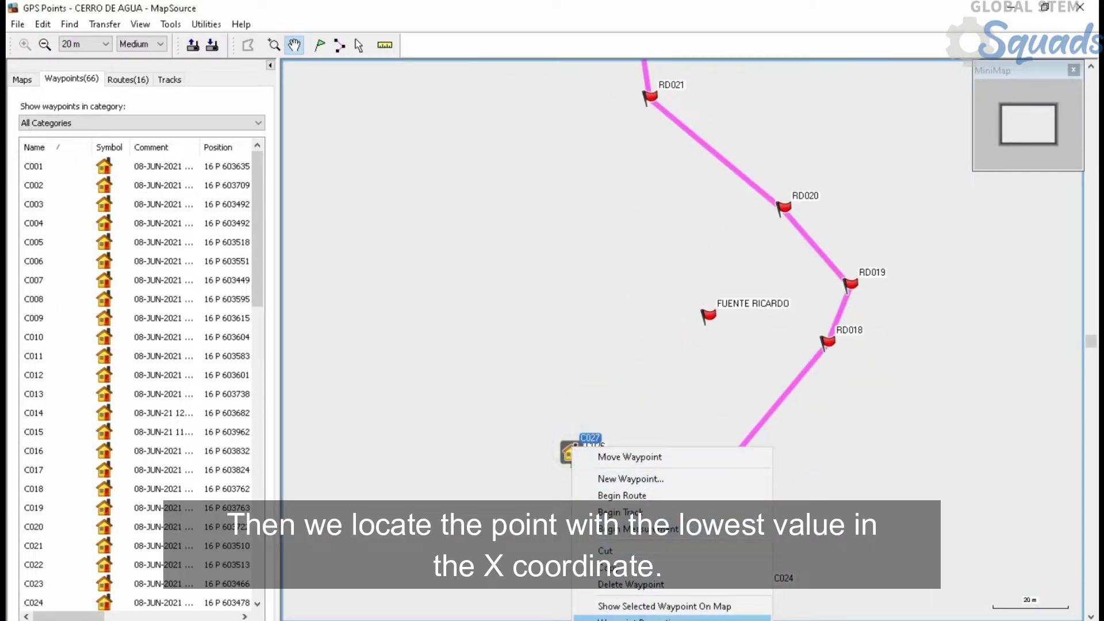
pyautogui.click(604, 616)
pyautogui.doubleClick(415, 344)
pyautogui.press('super+c')
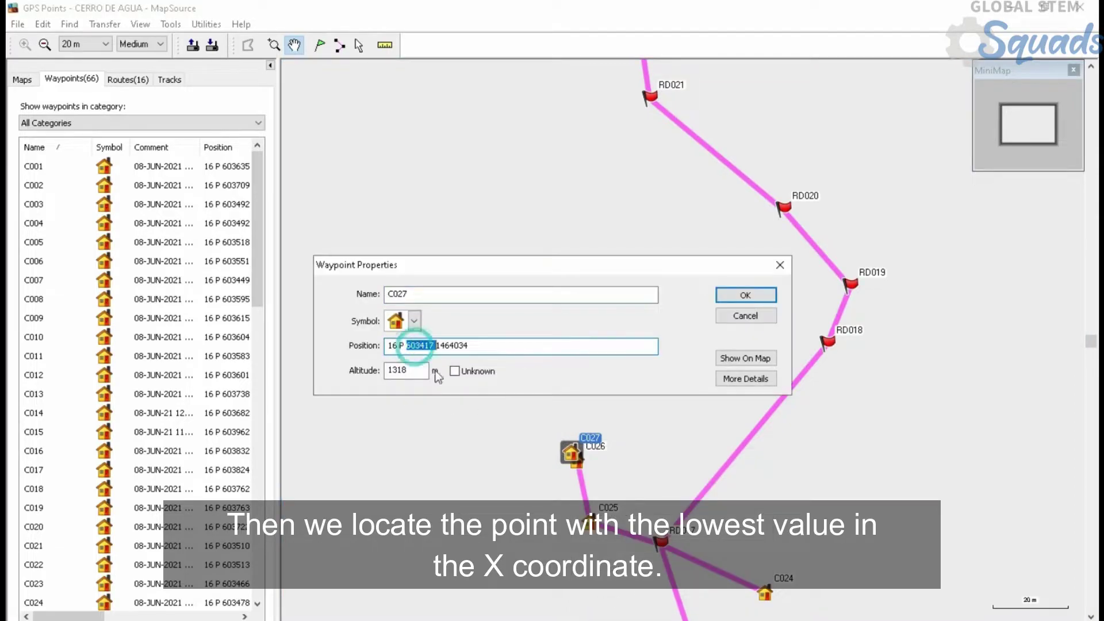
# Paste 603417 as EPANET's lower-left X-coordinate in the map dimensions.
pyautogui.hotkey('alt', 'Tab')
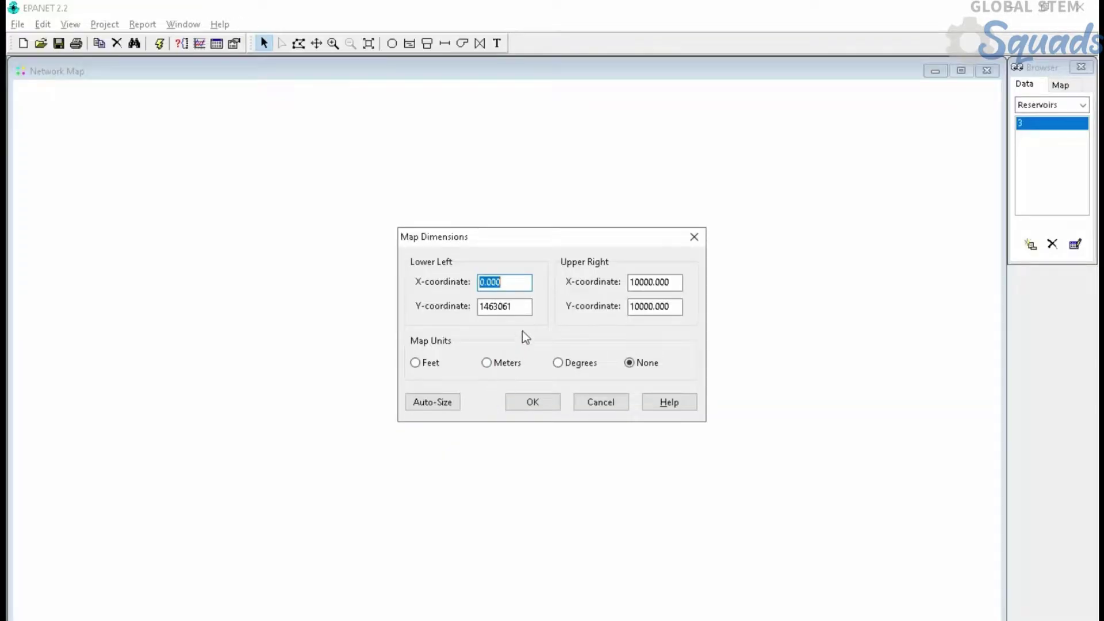
pyautogui.hotkey('alt', 'Tab')
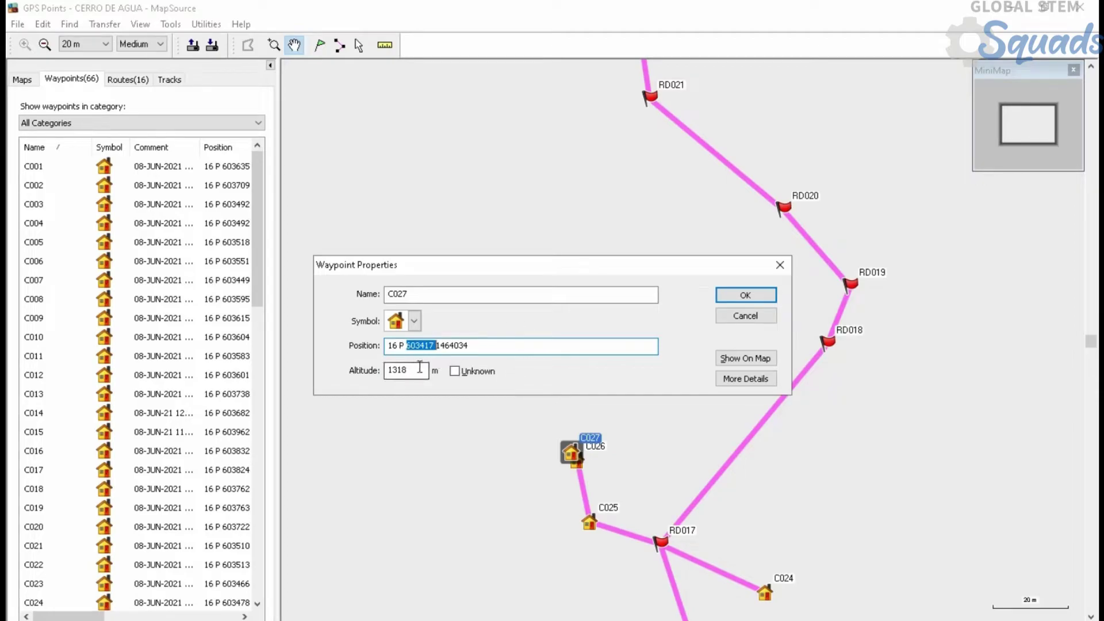
pyautogui.hotkey('alt', 'Tab')
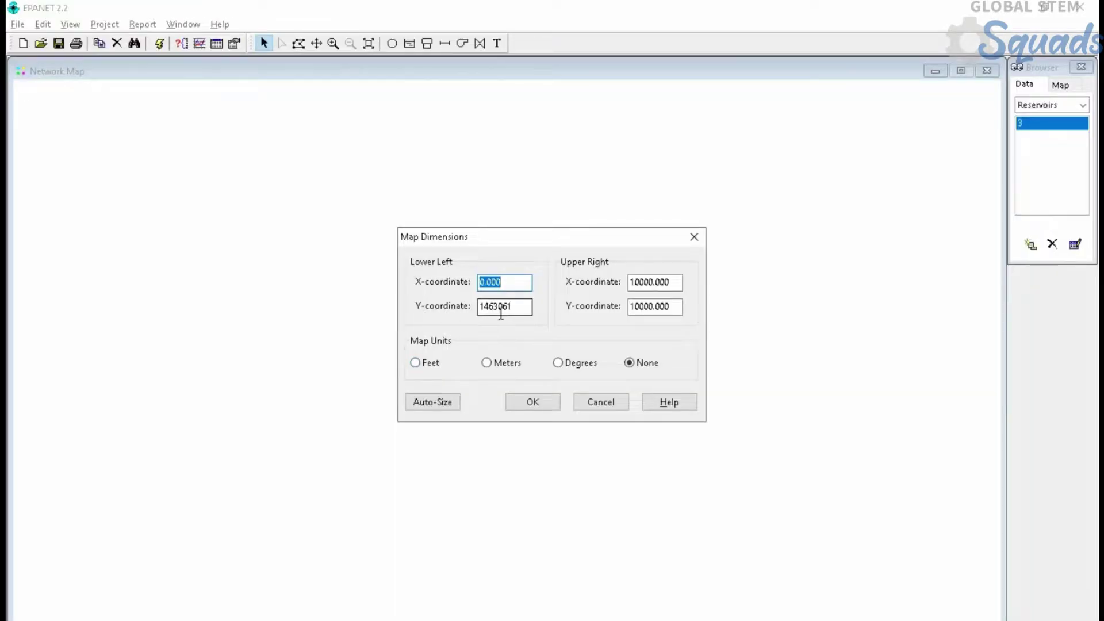
pyautogui.rightClick(502, 284)
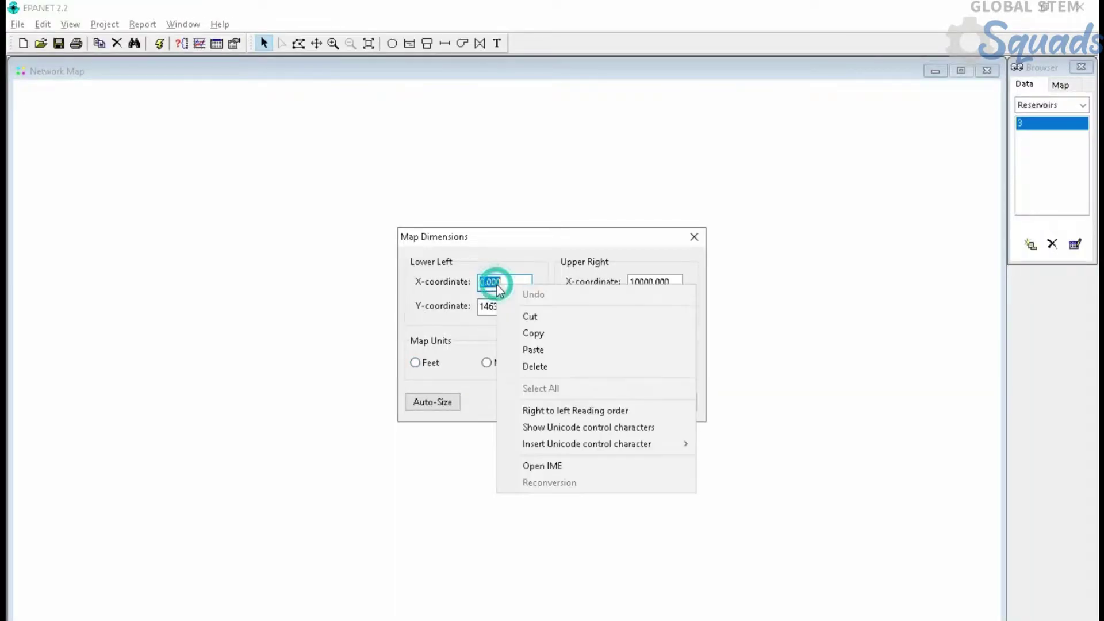
pyautogui.click(532, 350)
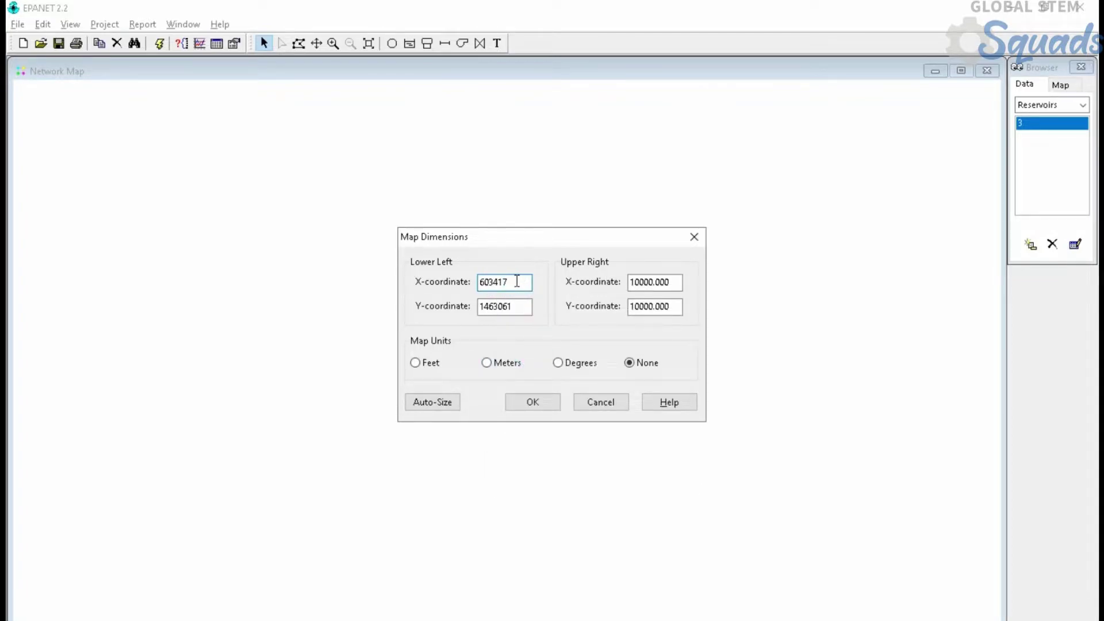
pyautogui.doubleClick(643, 282)
# Find northernmost waypoint C029 in MapSource and copy its northing from its properties.
pyautogui.hotkey('alt', 'Tab')
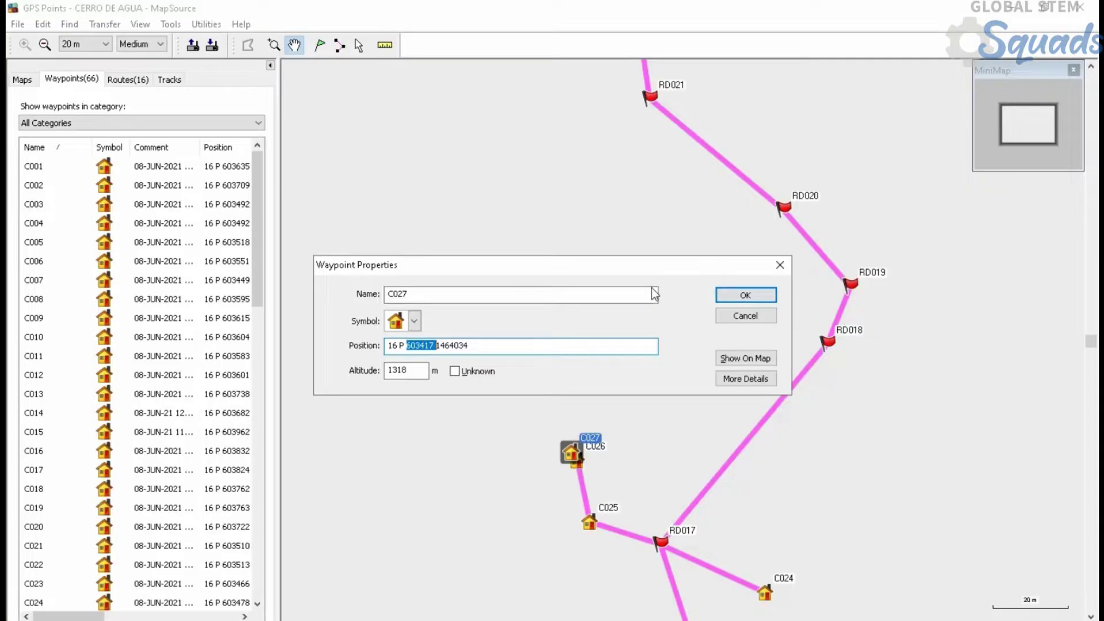
pyautogui.click(735, 295)
pyautogui.scroll(-3, 735, 295)
pyautogui.click(838, 404)
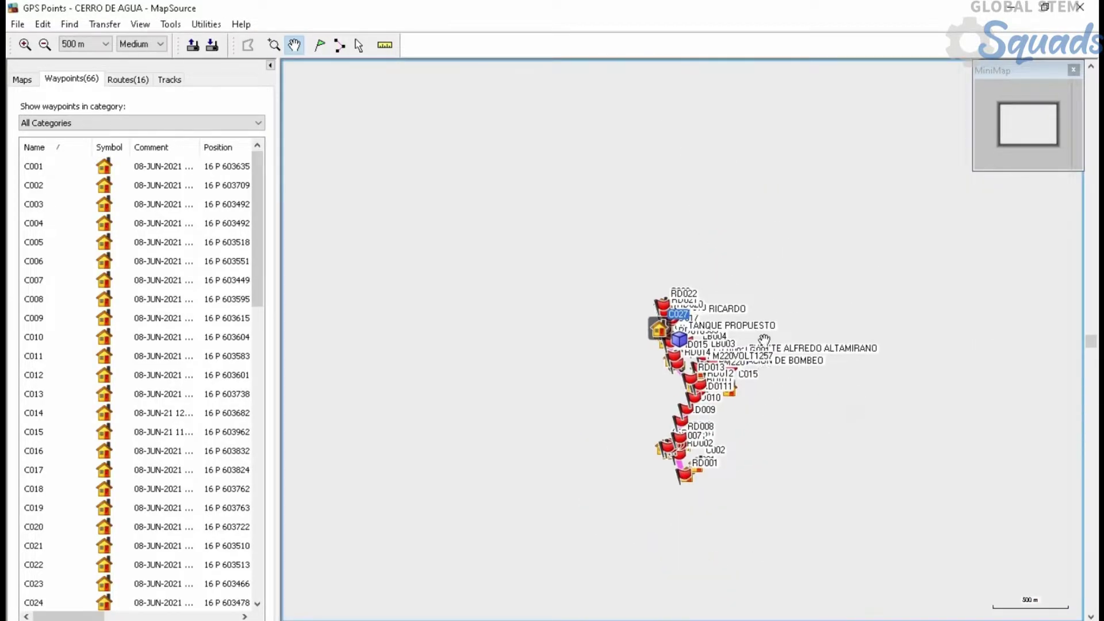
pyautogui.scroll(1, 708, 377)
pyautogui.scroll(3, 706, 413)
pyautogui.scroll(-1, 705, 415)
pyautogui.moveTo(636, 284); pyautogui.dragTo(701, 399)
pyautogui.scroll(4, 396, 214)
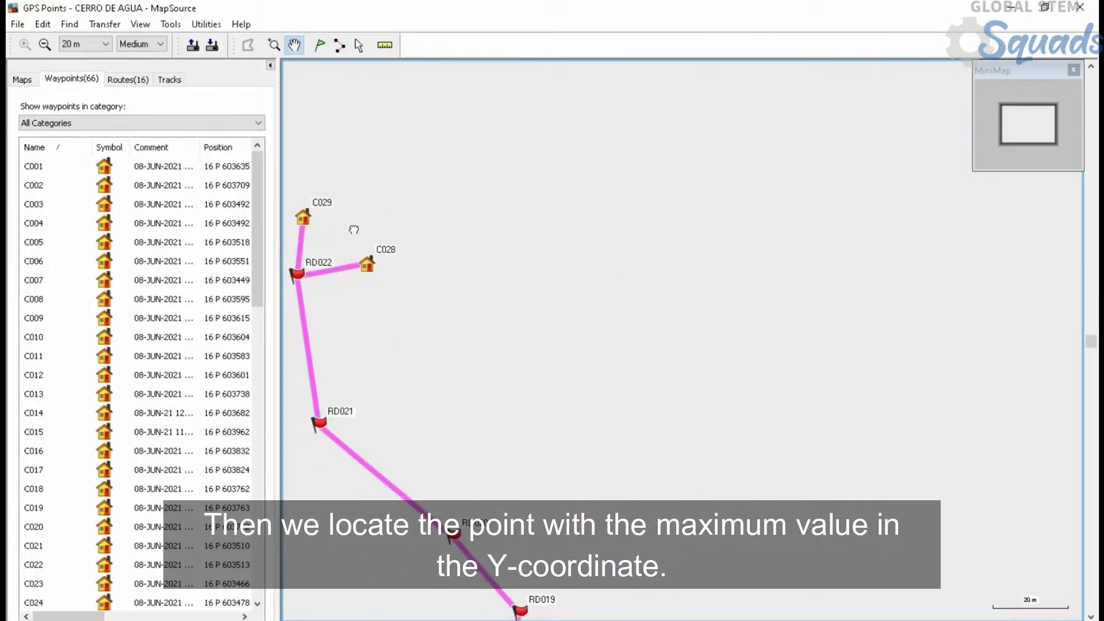
pyautogui.moveTo(343, 229); pyautogui.dragTo(548, 213)
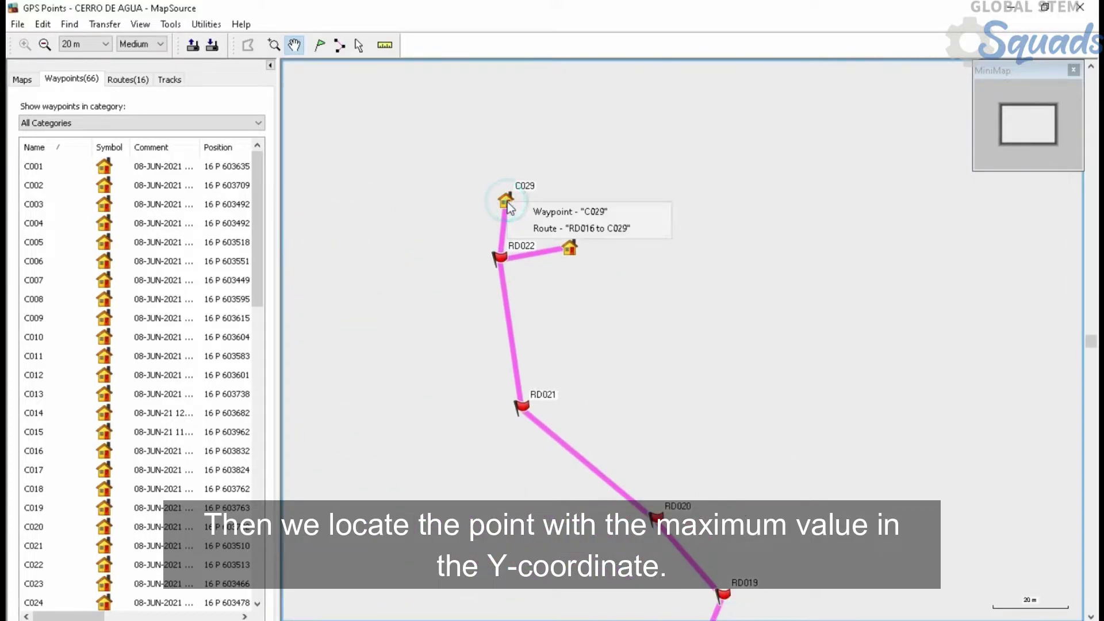
pyautogui.rightClick(517, 205)
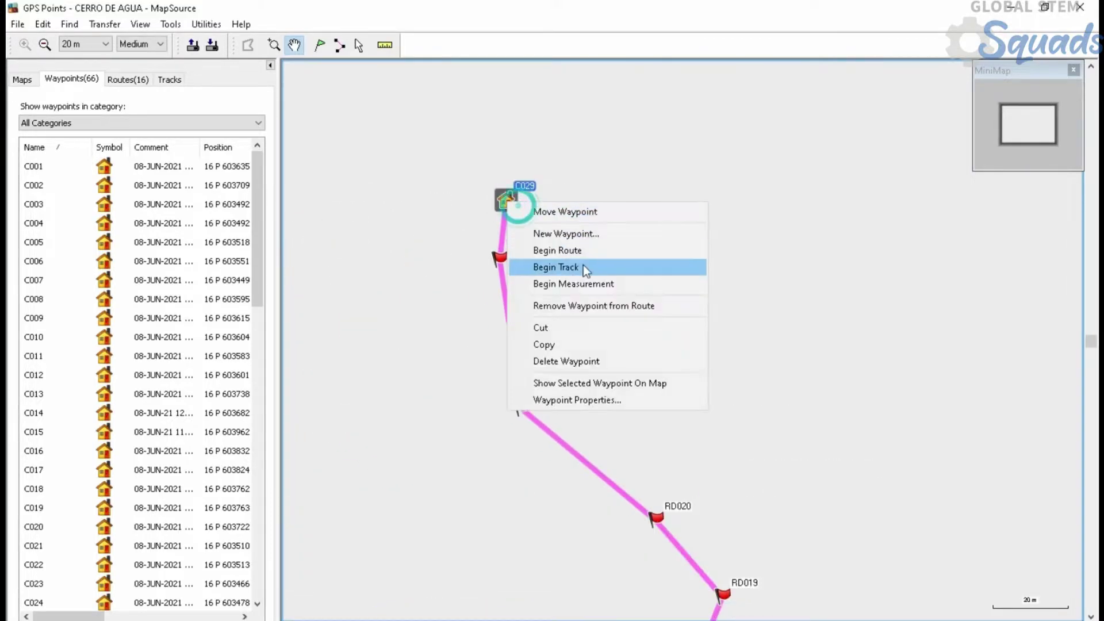
pyautogui.click(566, 400)
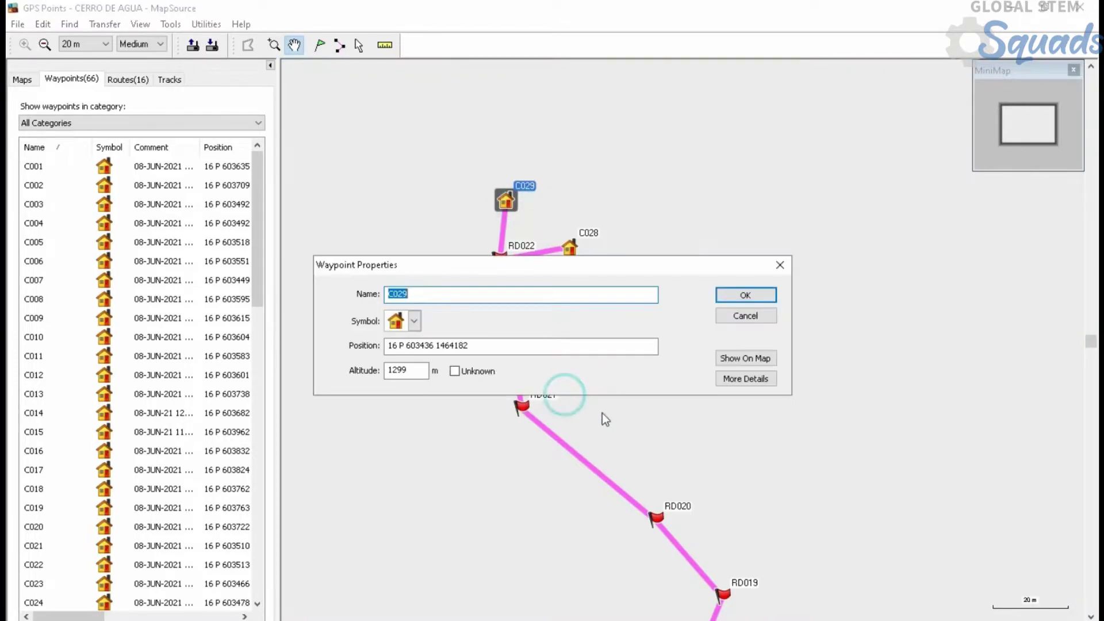
pyautogui.doubleClick(457, 348)
pyautogui.hotkey('alt', 'Tab')
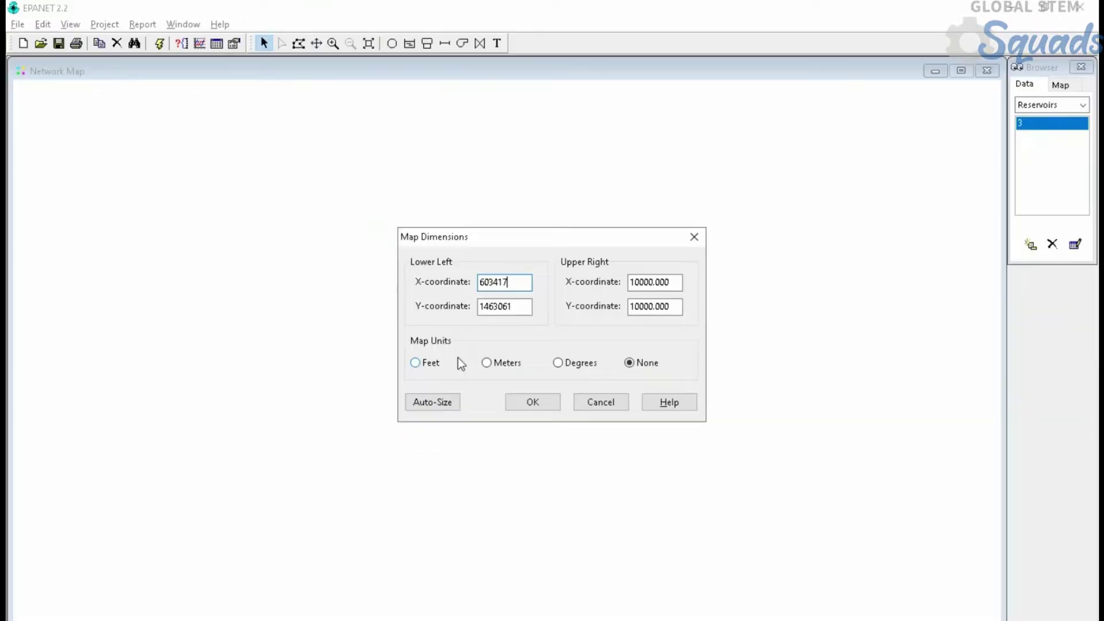
# Paste 1464182 as the map's upper-right Y coordinate.
pyautogui.doubleClick(650, 306)
pyautogui.rightClick(653, 306)
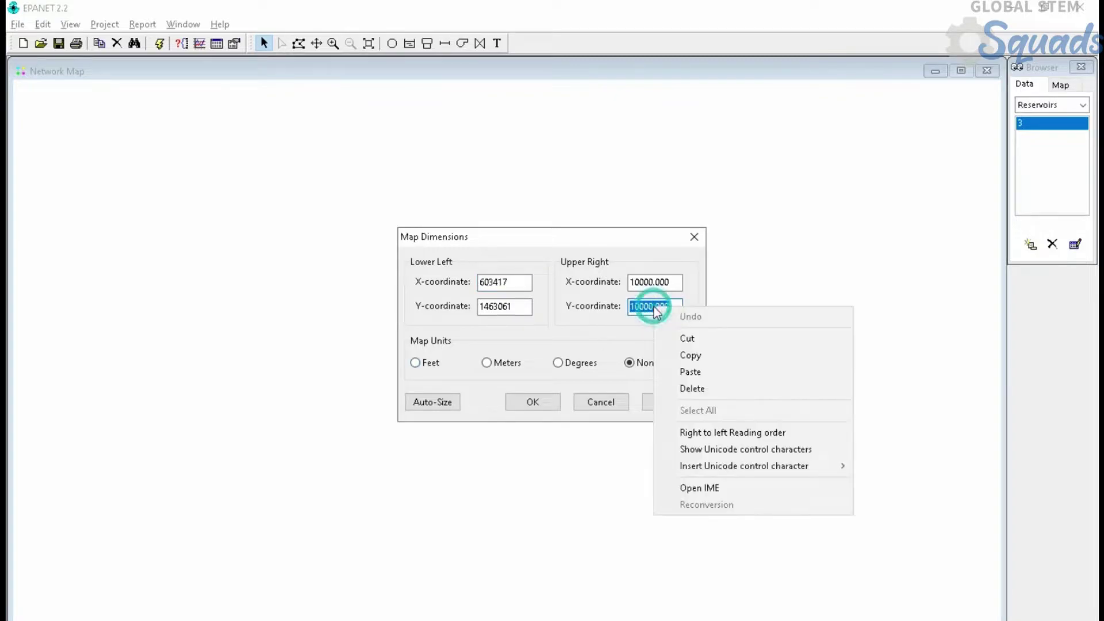
pyautogui.click(712, 371)
# In MapSource, copy the FUENTE ALFREDO ALTAMIRANO waypoint's easting 604045.
pyautogui.hotkey('alt', 'Tab')
pyautogui.click(736, 294)
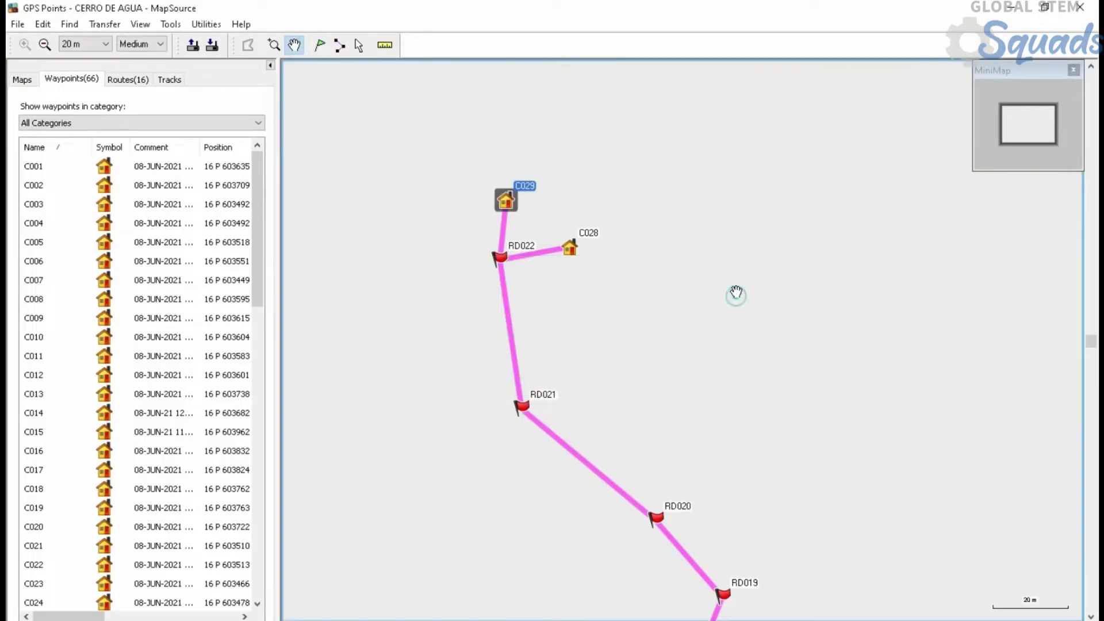
pyautogui.scroll(-3, 735, 295)
pyautogui.scroll(4, 920, 448)
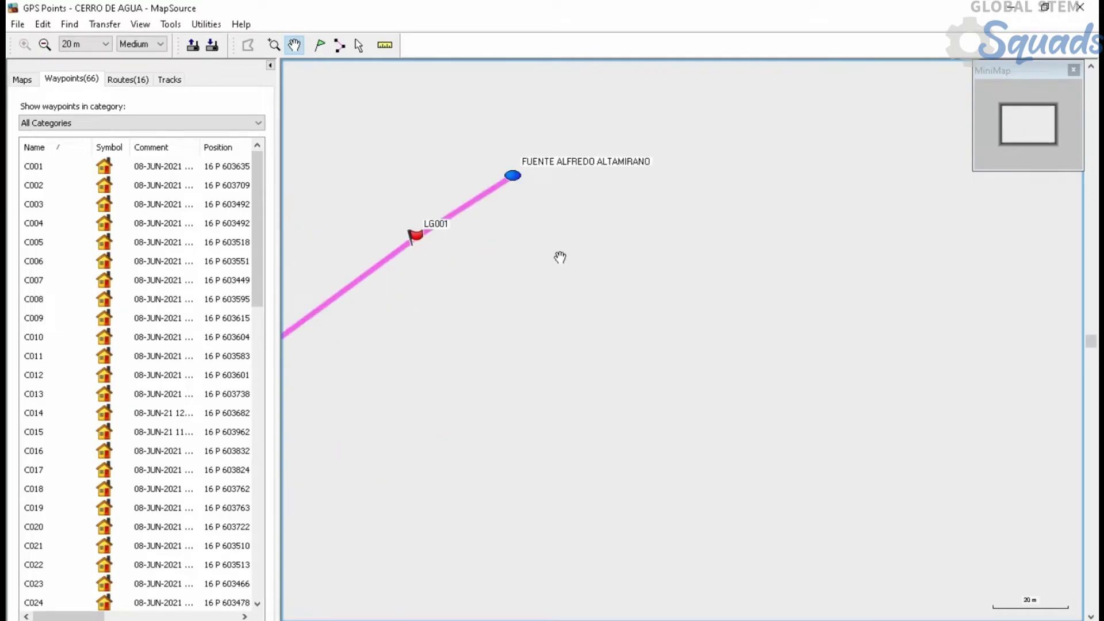
pyautogui.doubleClick(512, 175)
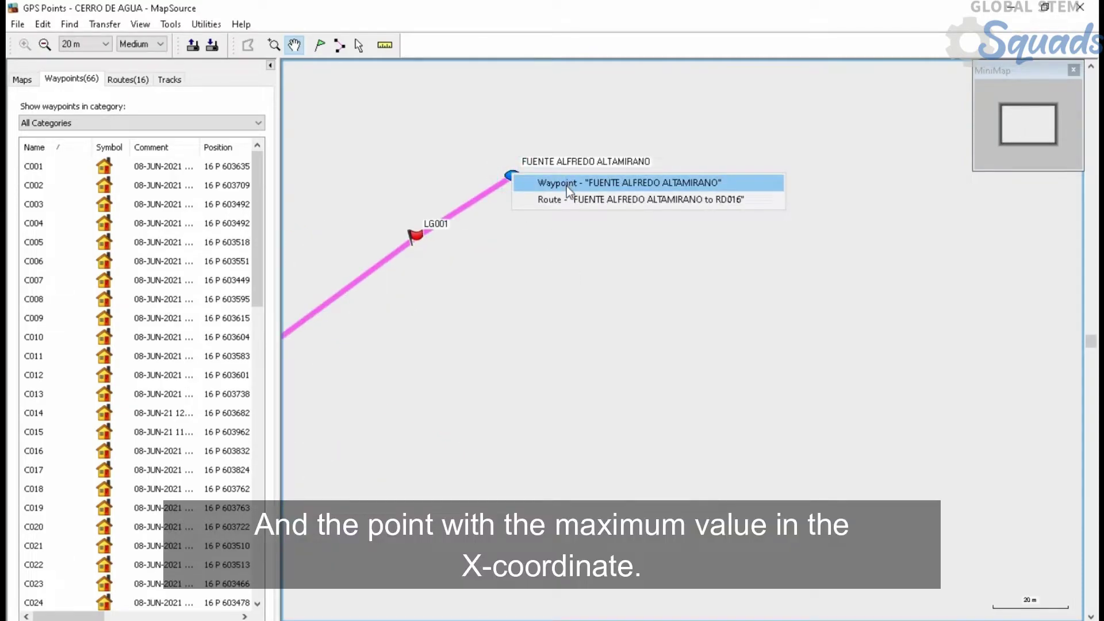
pyautogui.click(566, 183)
pyautogui.click(578, 369)
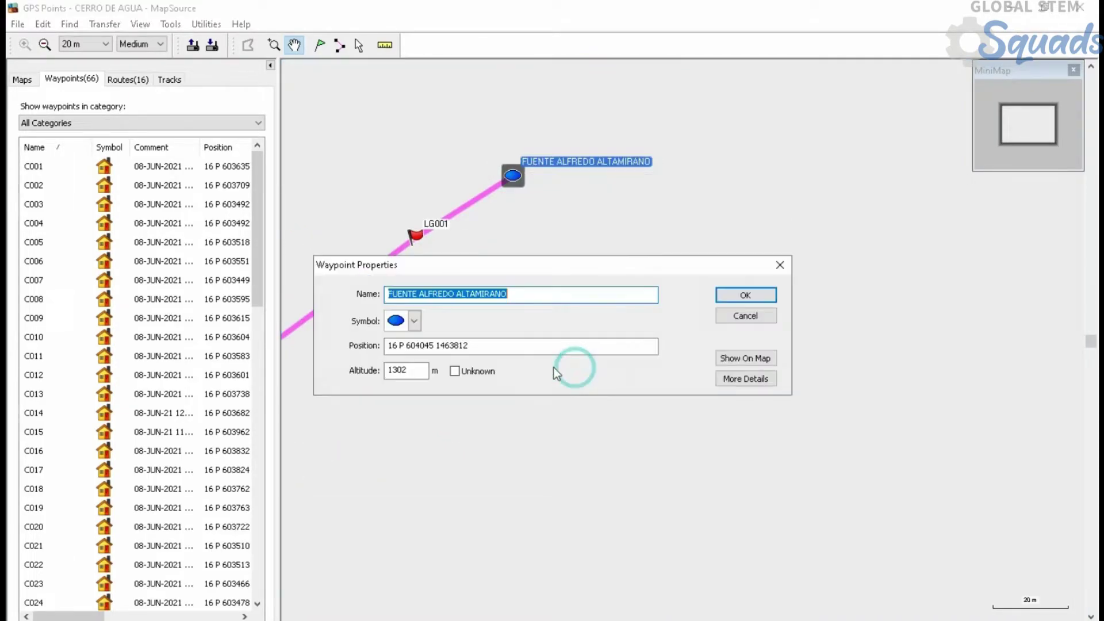
pyautogui.doubleClick(425, 345)
pyautogui.press('super+c')
pyautogui.hotkey('alt', 'Tab')
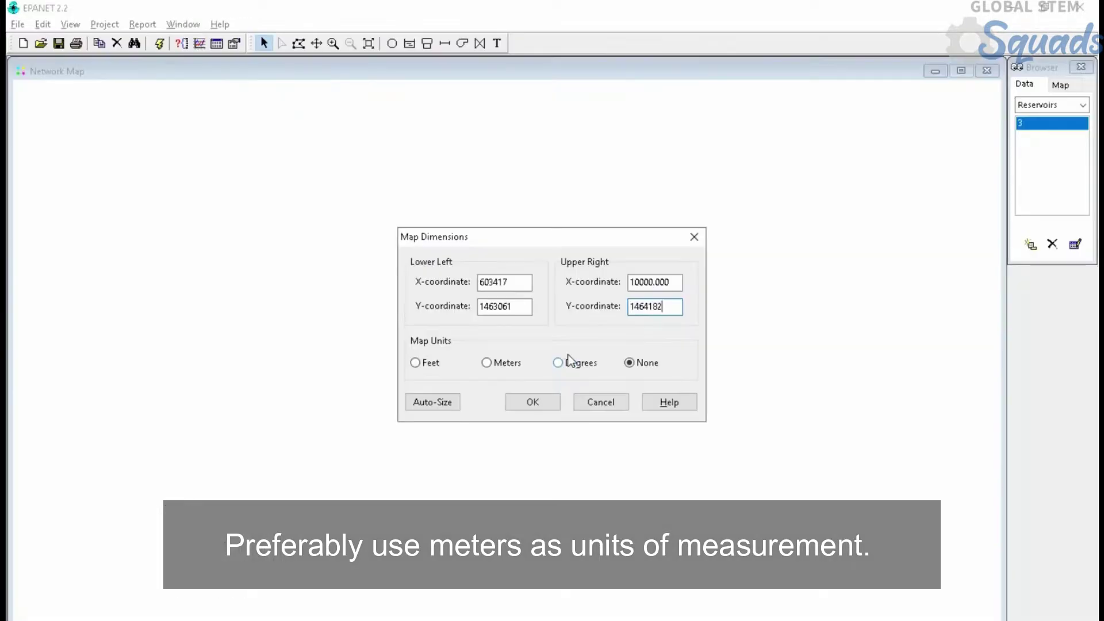
# Paste 604045 as upper-right X, set map units to Meters and confirm the dimensions.
pyautogui.doubleClick(632, 282)
pyautogui.rightClick(643, 280)
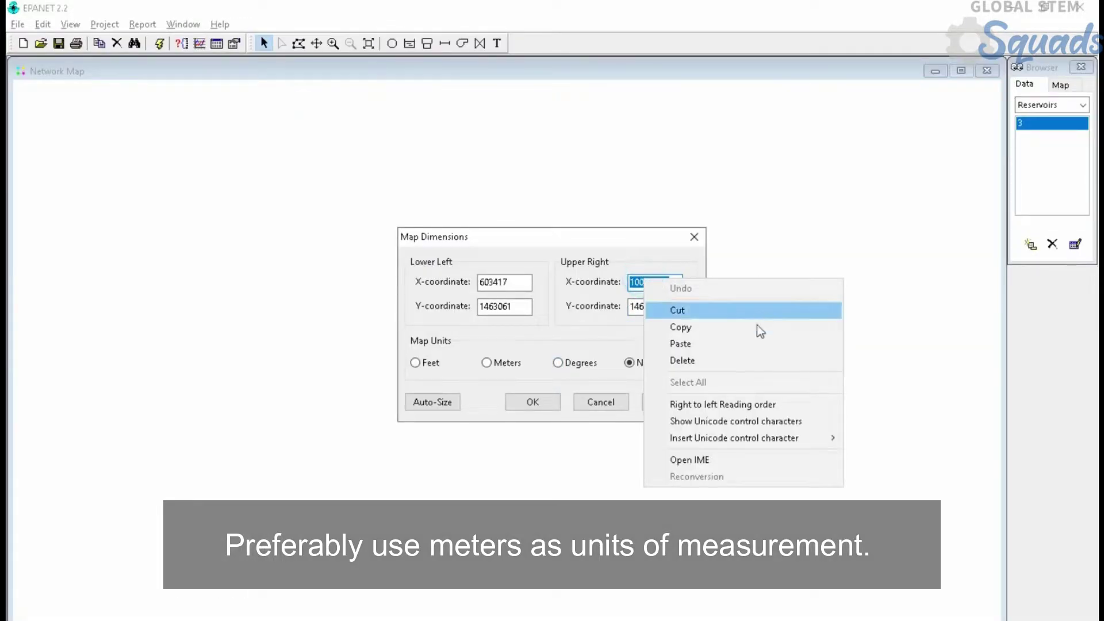
pyautogui.click(733, 343)
pyautogui.click(543, 406)
pyautogui.click(487, 363)
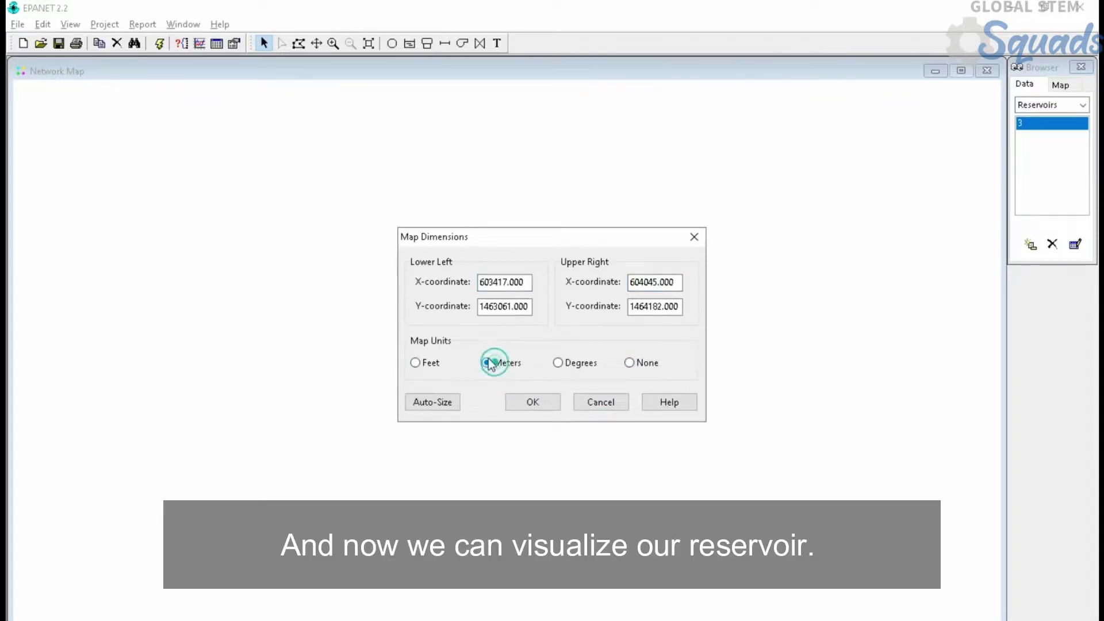
pyautogui.click(533, 402)
pyautogui.click(542, 405)
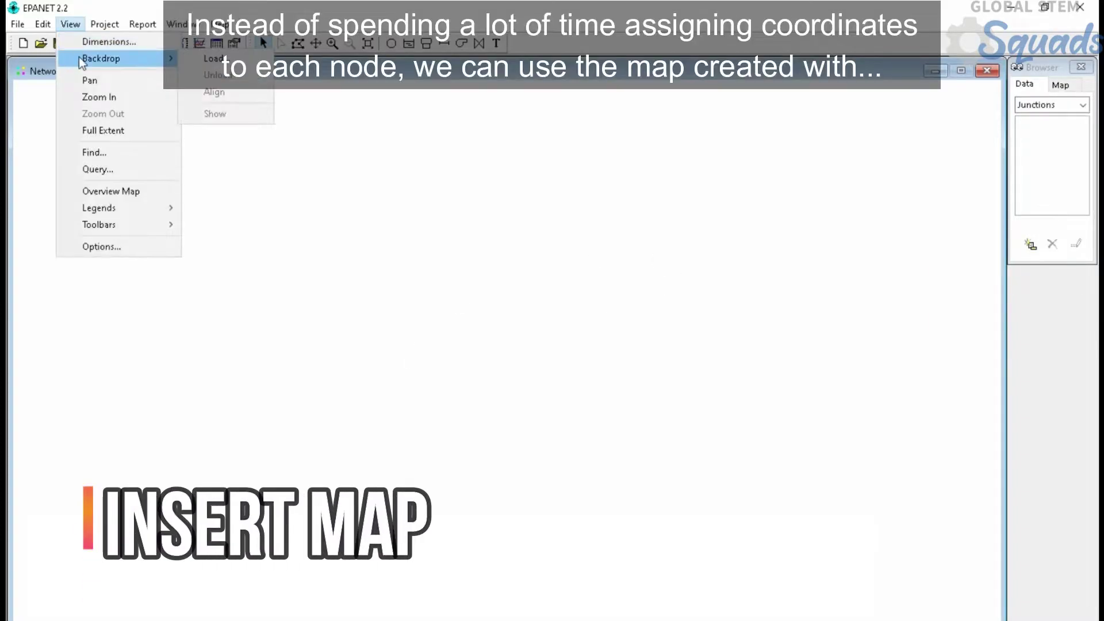
# Load the Cerro de Agua Google Earth image as the network map backdrop.
pyautogui.click(214, 58)
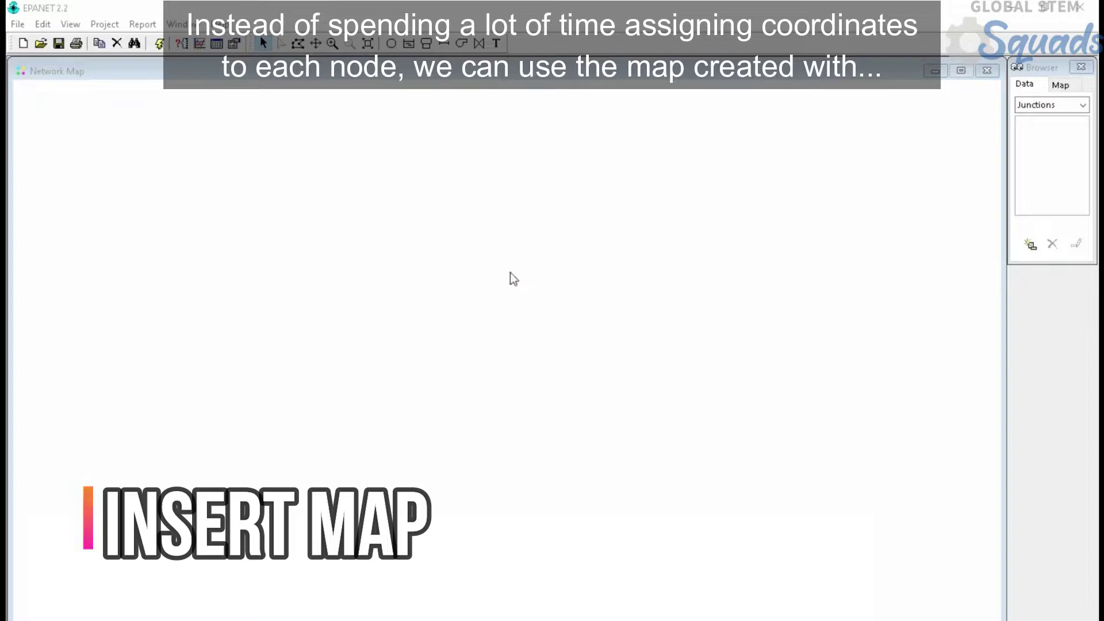
pyautogui.doubleClick(532, 197)
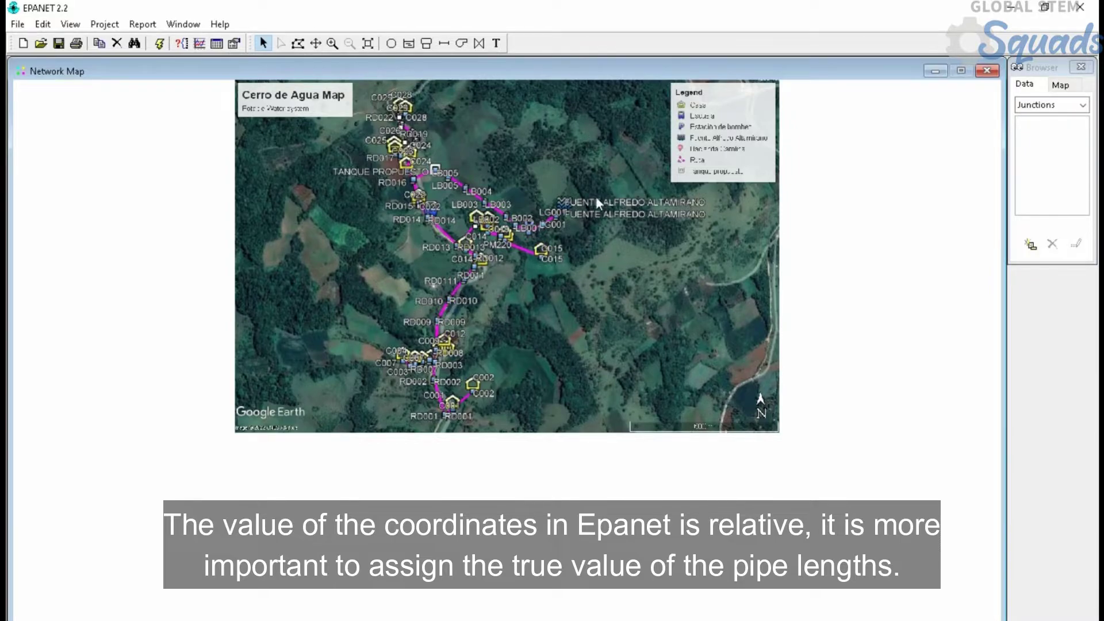
pyautogui.scroll(2, 596, 196)
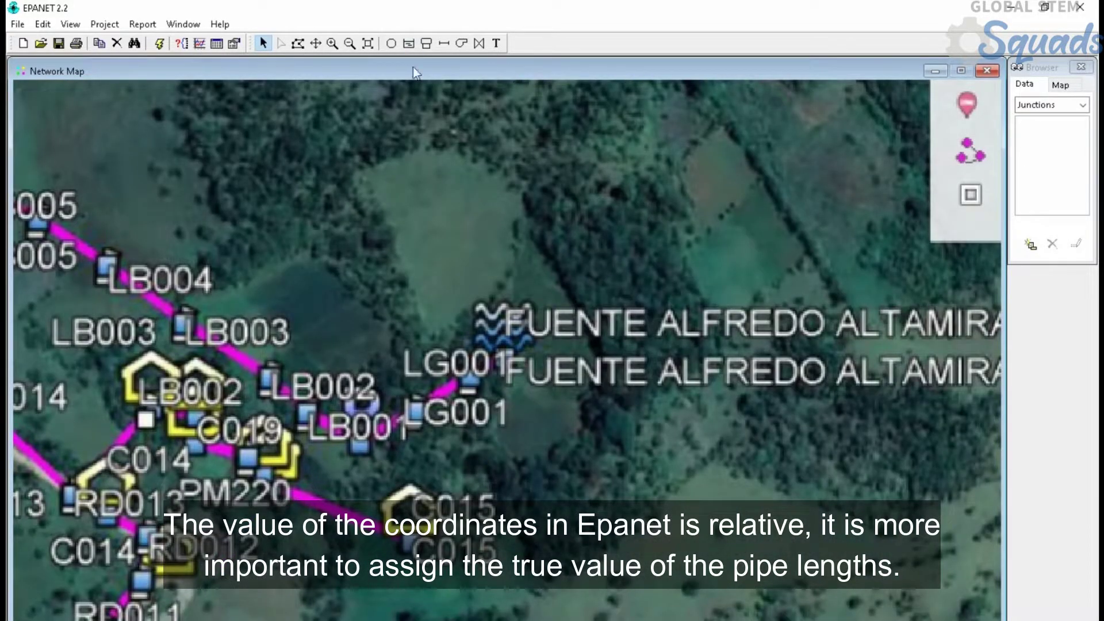
# Place the source reservoir at FUENTE ALFREDO ALTAMIRANO and four junctions along the source line.
pyautogui.click(409, 44)
pyautogui.click(501, 338)
pyautogui.click(392, 43)
pyautogui.click(471, 376)
pyautogui.click(417, 415)
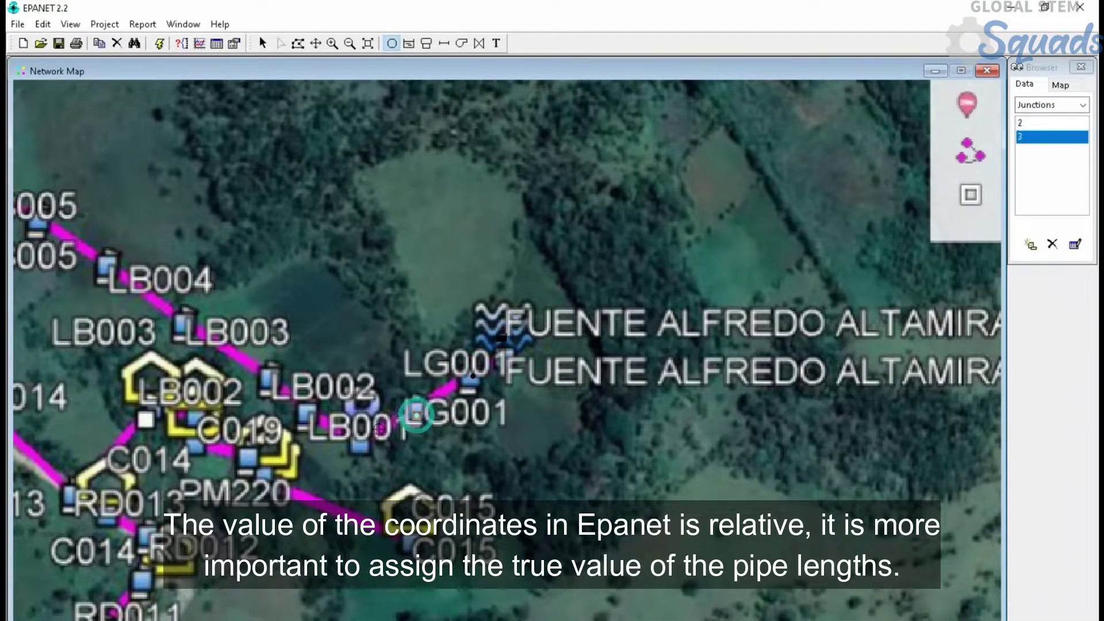
pyautogui.click(360, 441)
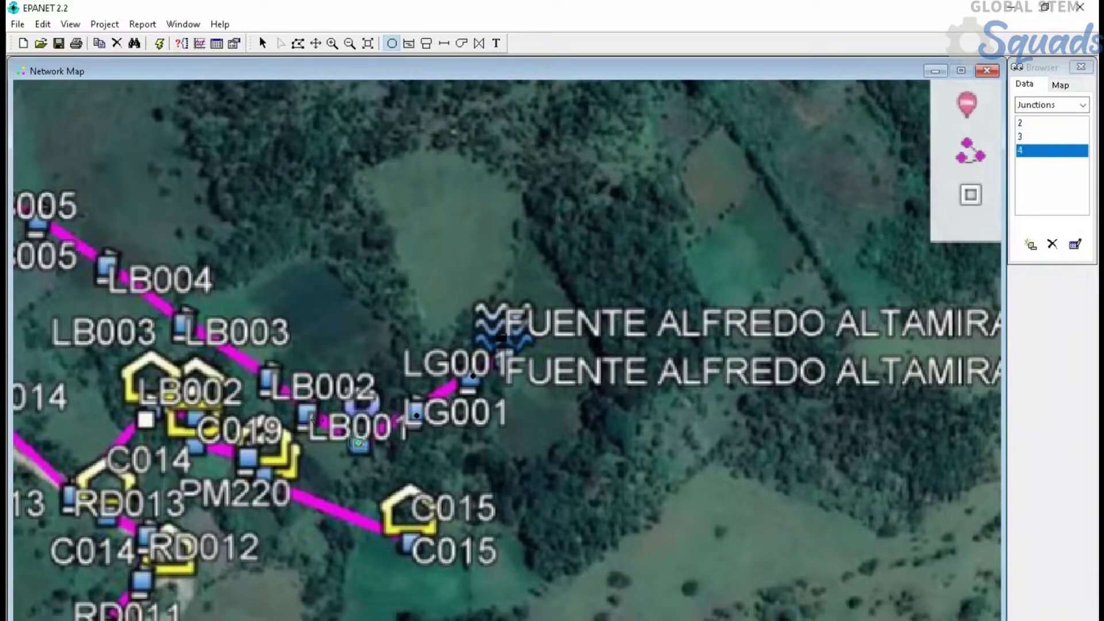
pyautogui.click(310, 417)
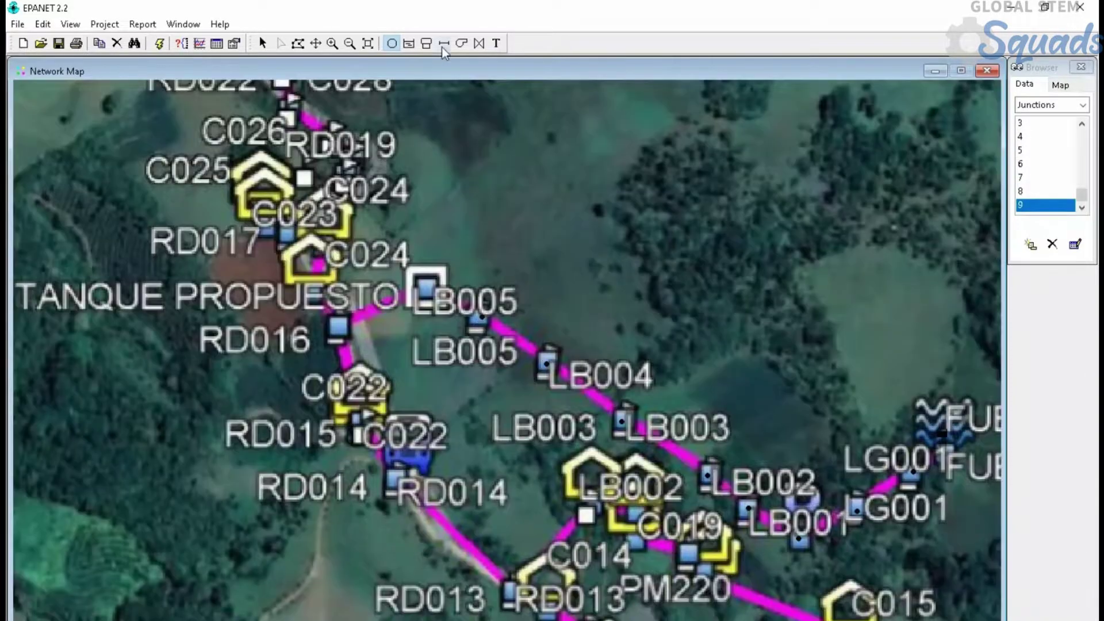
# Draw the pipe chain from LB005 to LG001, then a pipe from the reservoir to LG001.
pyautogui.click(443, 43)
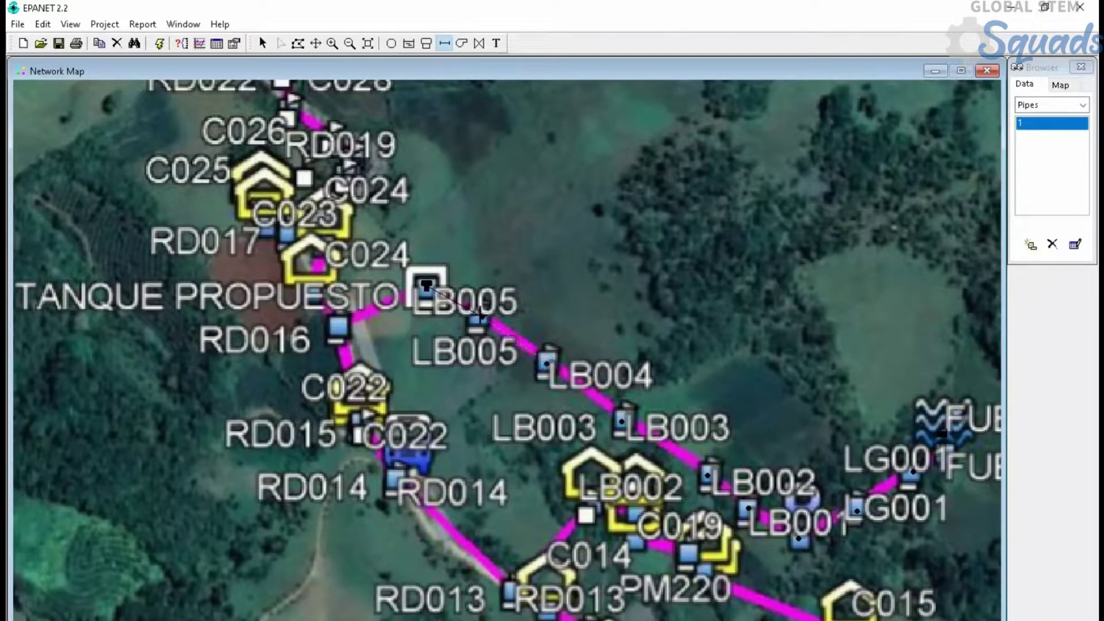
pyautogui.click(481, 316)
pyautogui.click(546, 363)
pyautogui.click(622, 422)
pyautogui.click(707, 475)
pyautogui.click(748, 509)
pyautogui.click(798, 538)
pyautogui.click(857, 511)
pyautogui.click(913, 472)
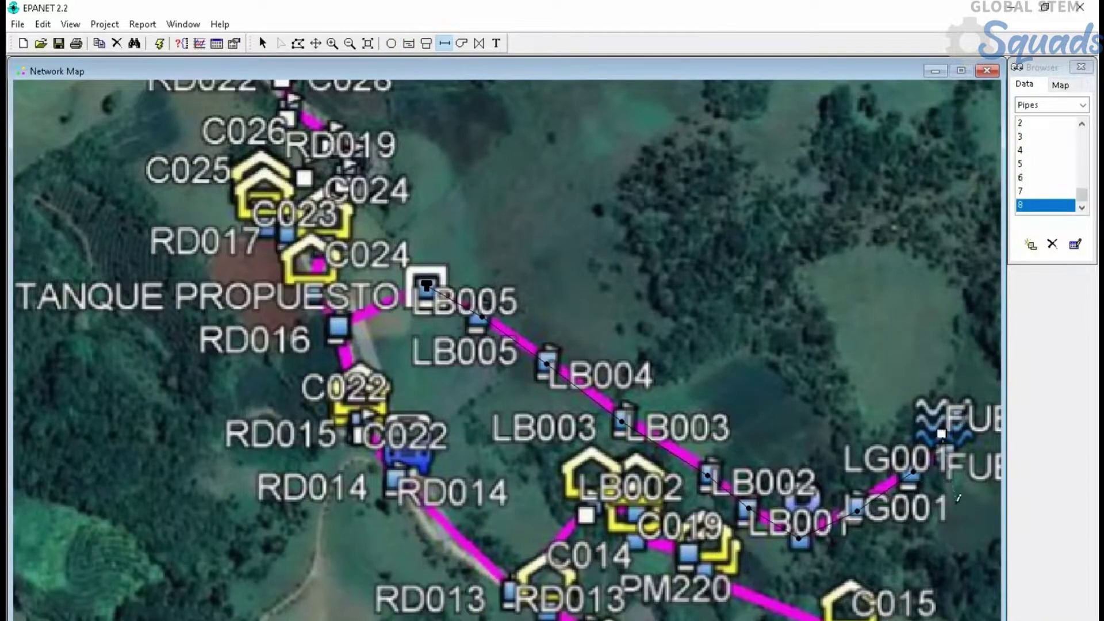
pyautogui.scroll(2, 970, 495)
pyautogui.click(536, 255)
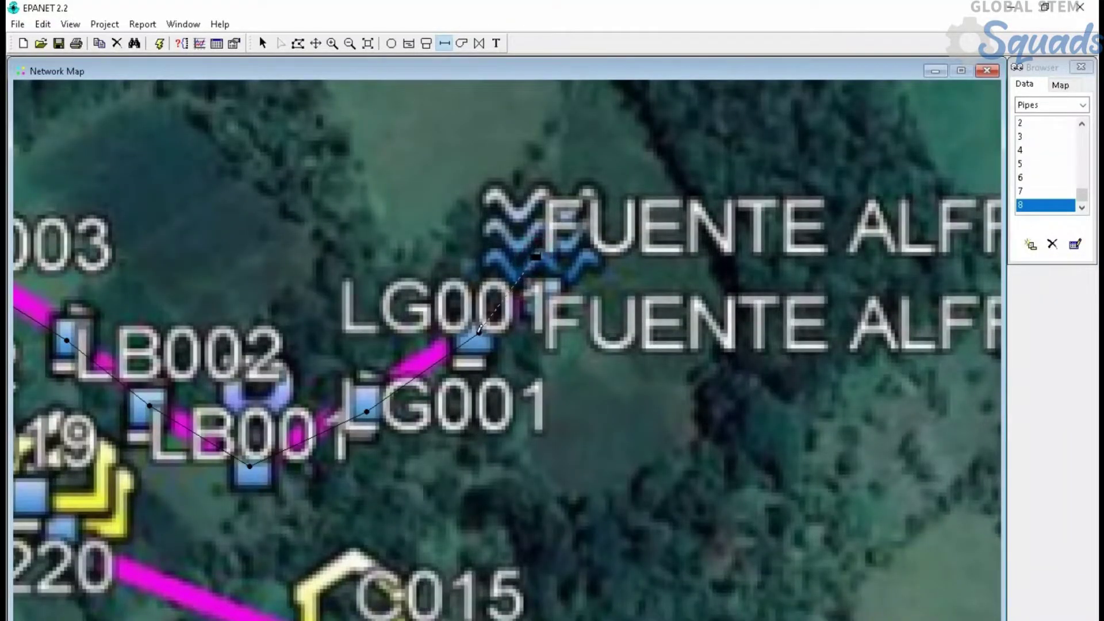
pyautogui.click(479, 332)
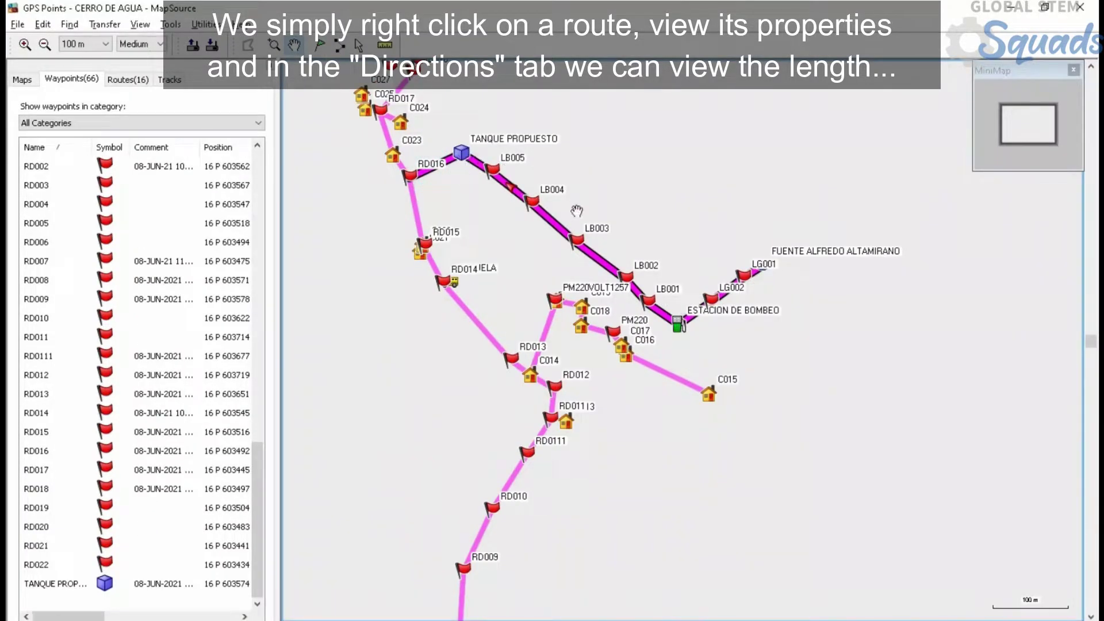
pyautogui.rightClick(608, 265)
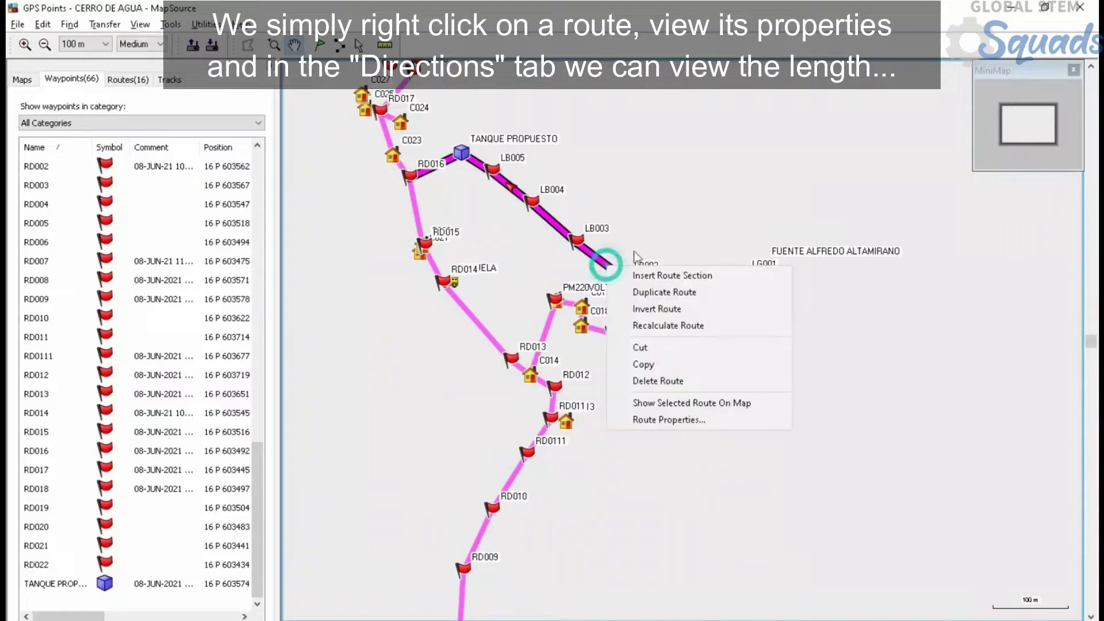
pyautogui.click(687, 422)
pyautogui.moveTo(297, 74); pyautogui.dragTo(931, 376)
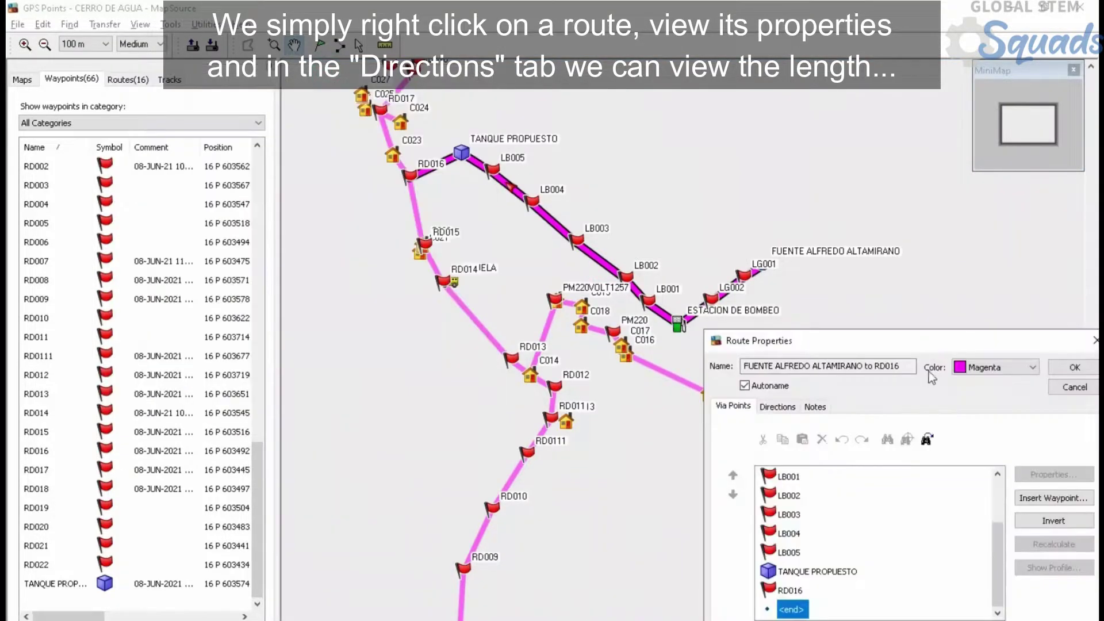
pyautogui.click(776, 407)
pyautogui.click(777, 481)
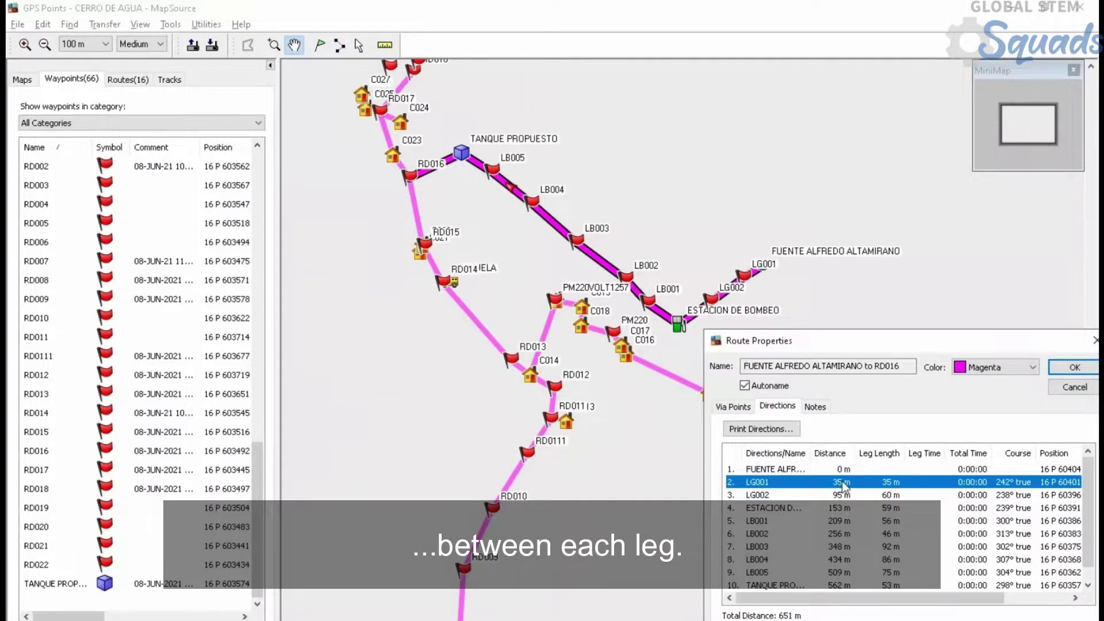
pyautogui.moveTo(791, 344); pyautogui.dragTo(840, 358)
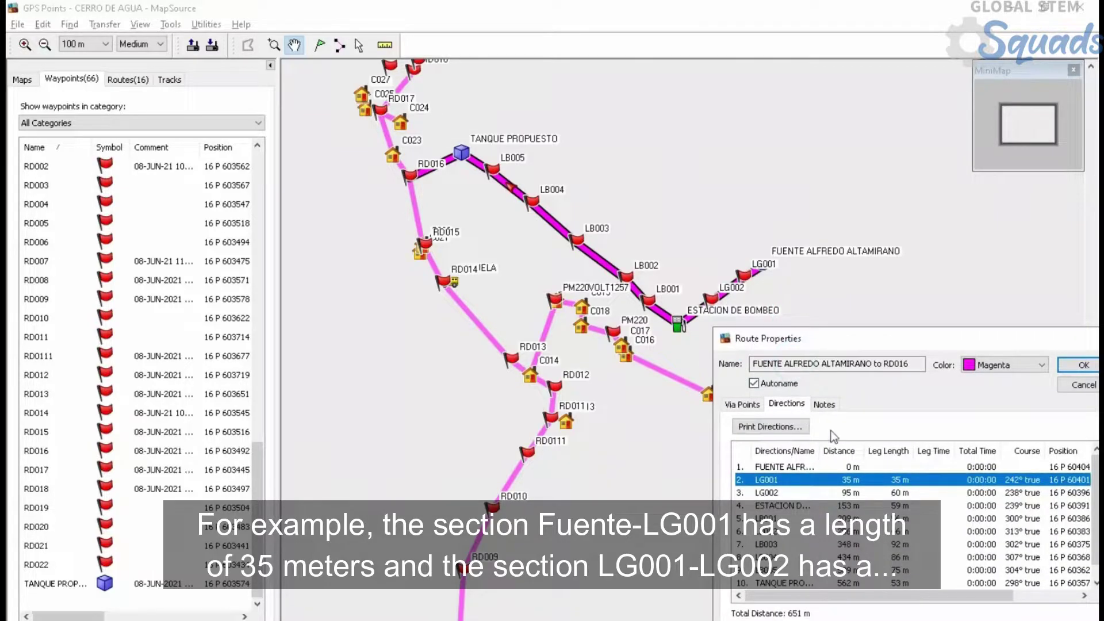
pyautogui.click(851, 493)
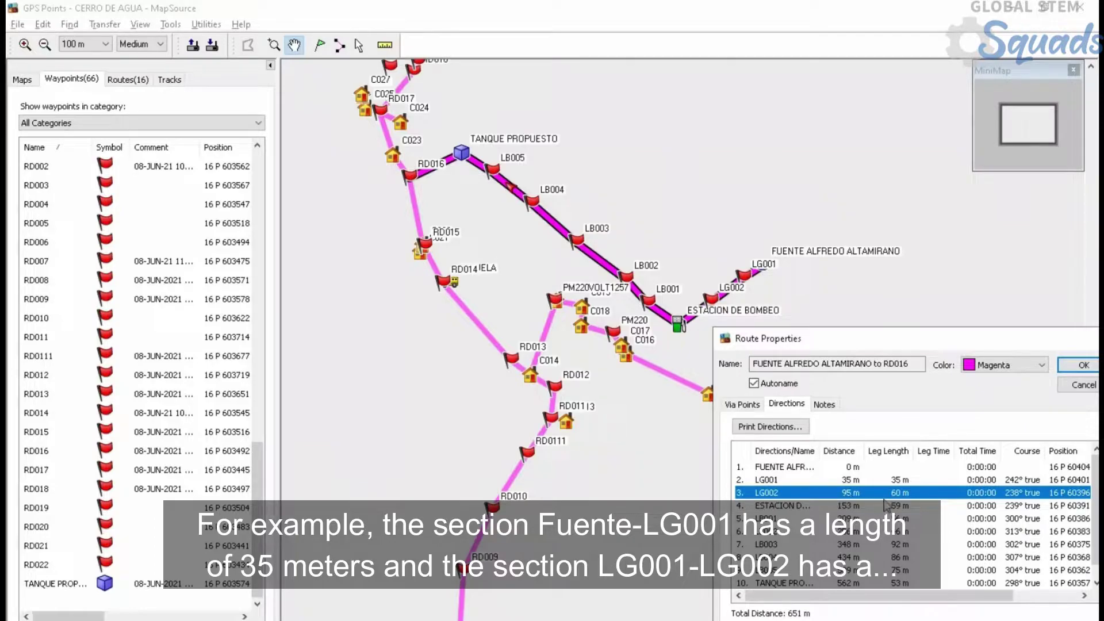
pyautogui.click(848, 506)
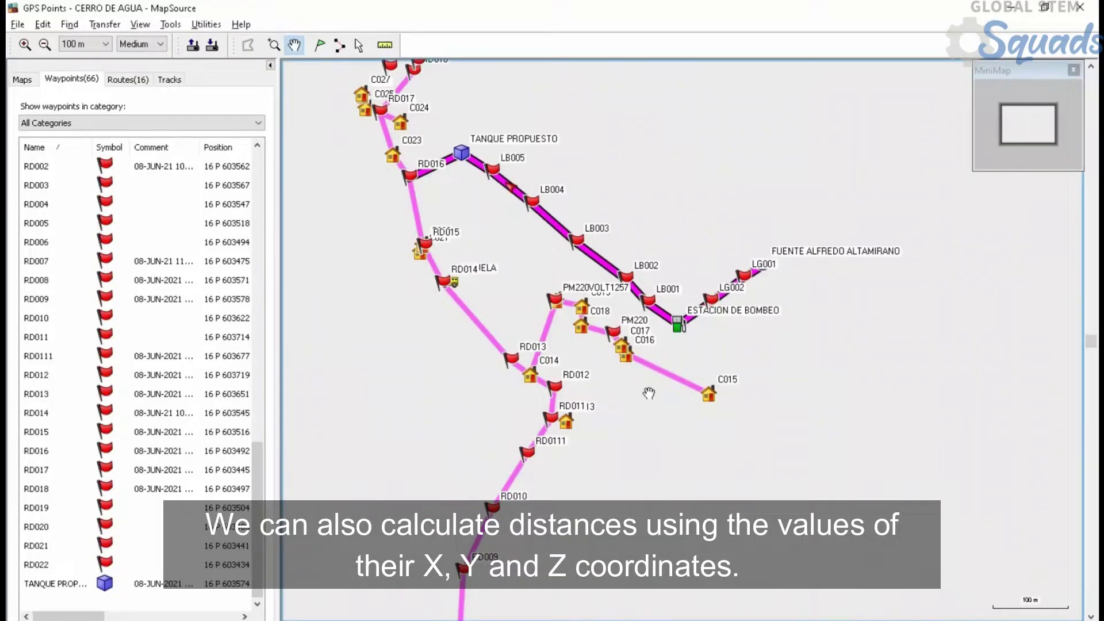
# Copy easting 604045 from the FUENTE ALFREDO ALTAMIRANO waypoint's properties for use in Excel.
pyautogui.scroll(4, 650, 396)
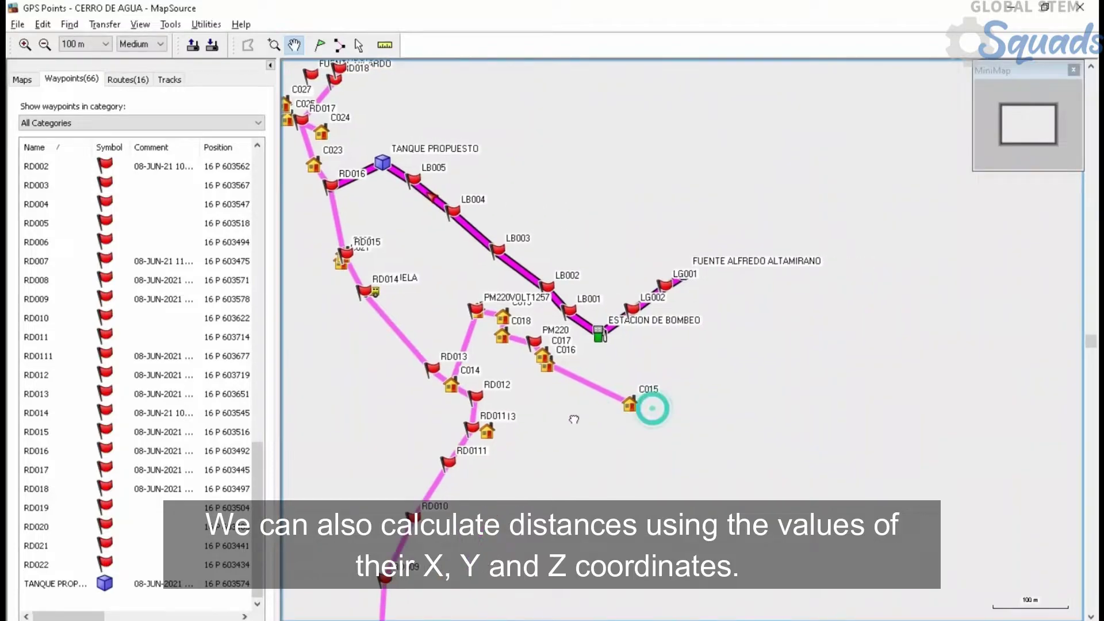
pyautogui.moveTo(659, 318); pyautogui.dragTo(678, 367)
pyautogui.rightClick(682, 328)
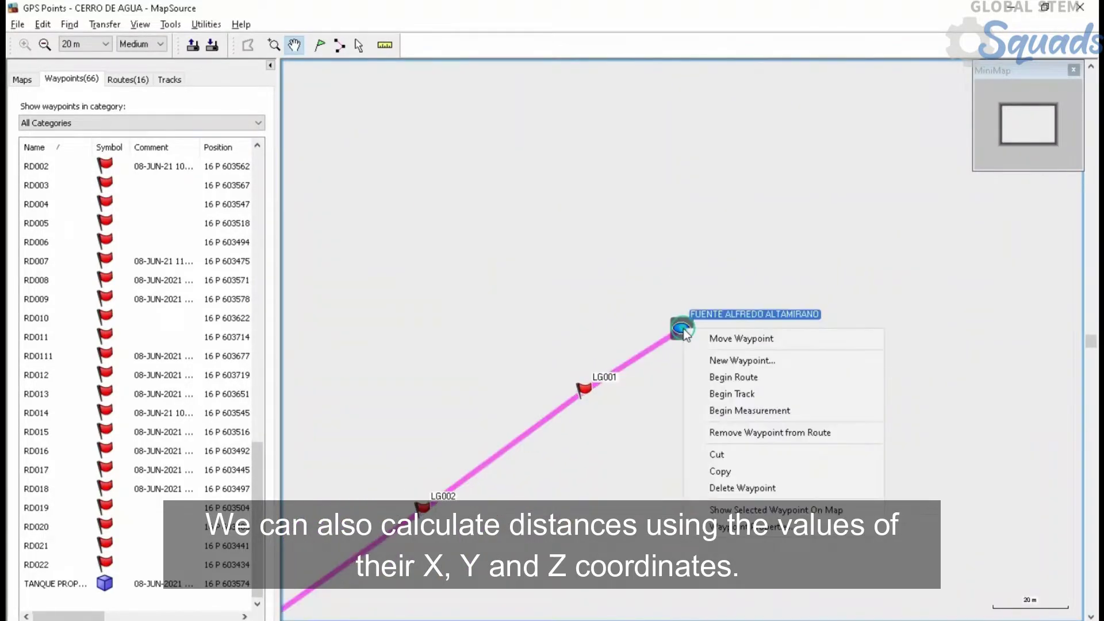
pyautogui.click(739, 513)
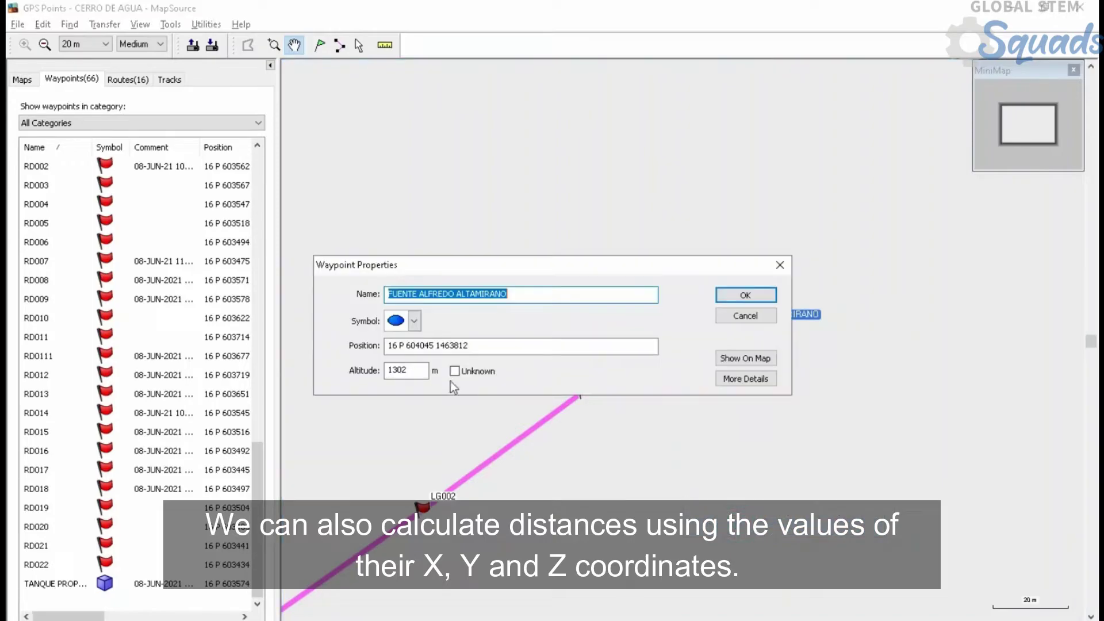
pyautogui.doubleClick(413, 346)
pyautogui.hotkey('alt', 'Tab')
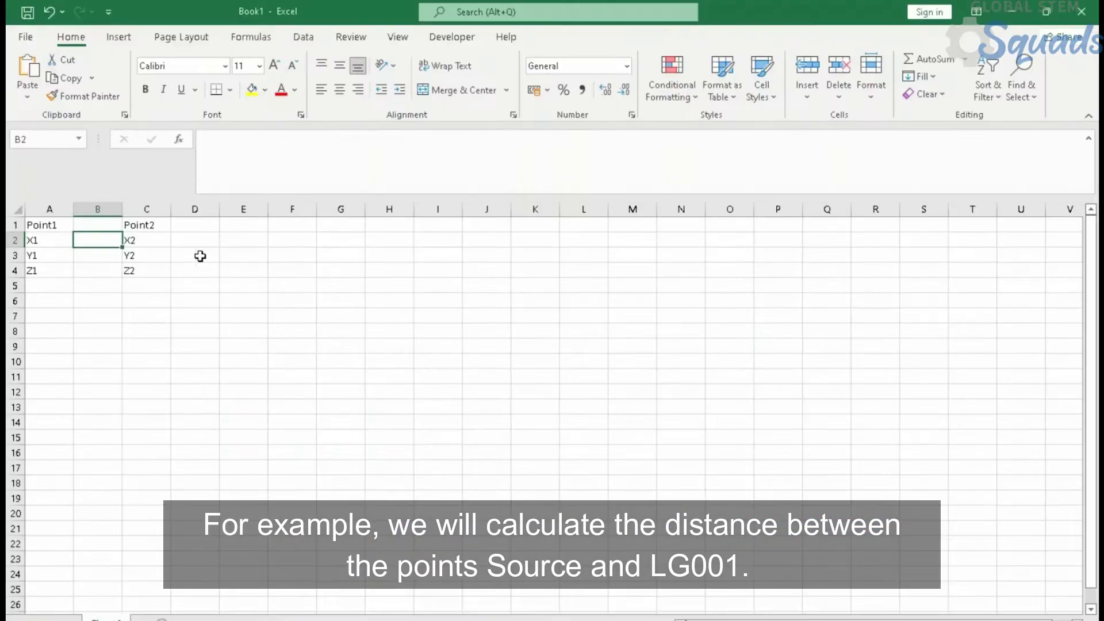
# Enter the source's northing in B3 and its altitude 1302 in B4.
pyautogui.hotkey('alt', 'Tab')
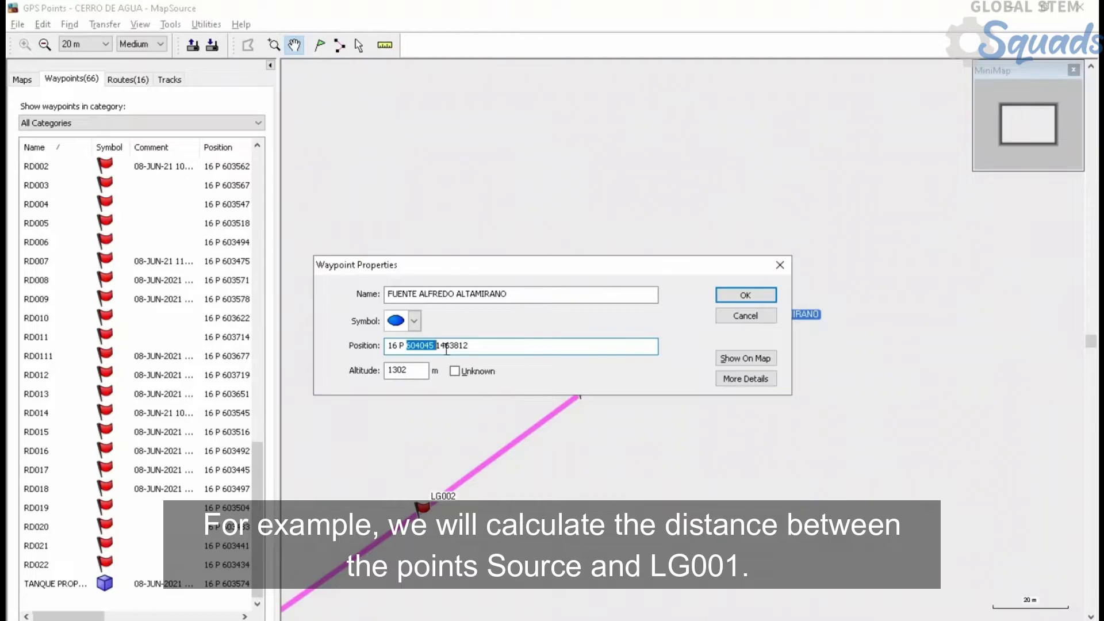
pyautogui.hotkey('alt', 'Tab')
pyautogui.click(106, 256)
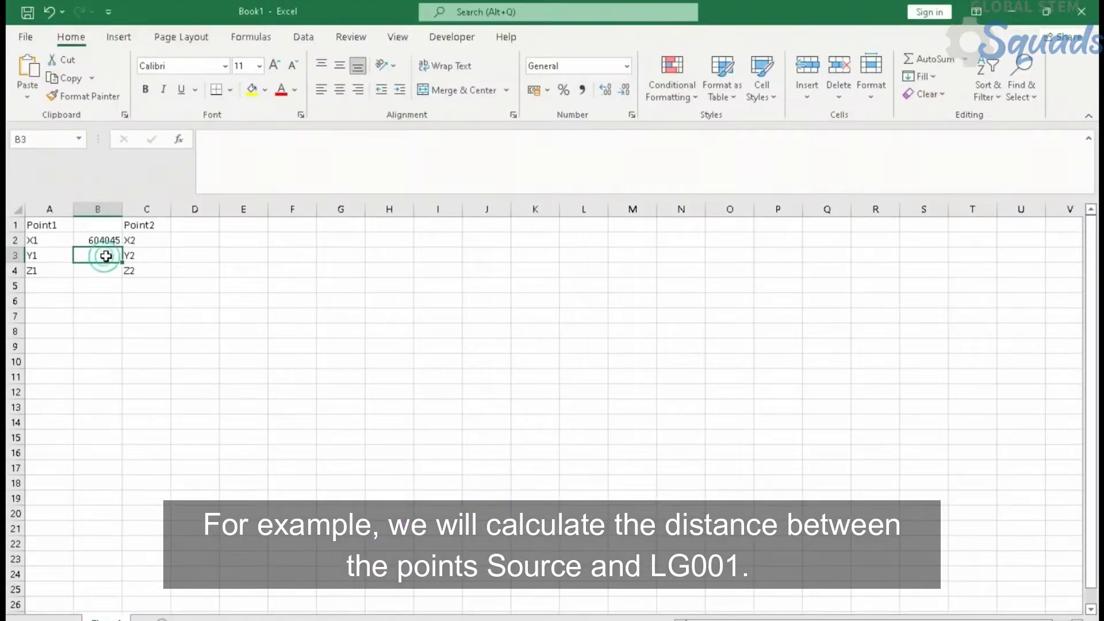
pyautogui.hotkey('alt', 'Tab')
pyautogui.press('Tab')
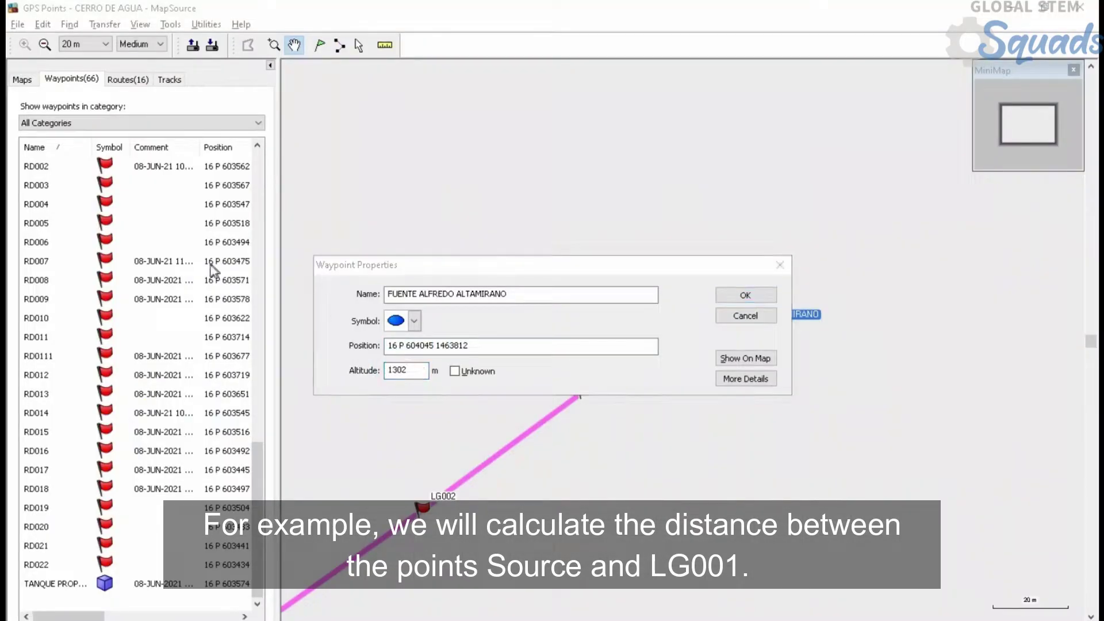
pyautogui.hotkey('ctrl', 'c')
pyautogui.hotkey('alt', 'Tab')
pyautogui.click(94, 271)
pyautogui.hotkey('ctrl', 'v')
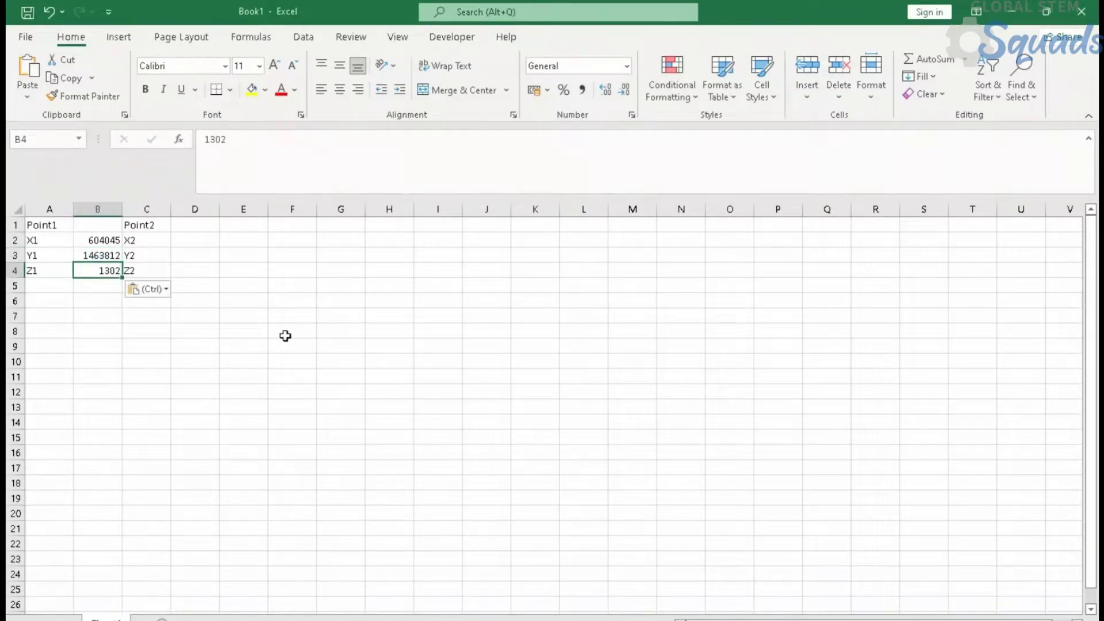
pyautogui.hotkey('alt', 'Tab')
pyautogui.click(773, 294)
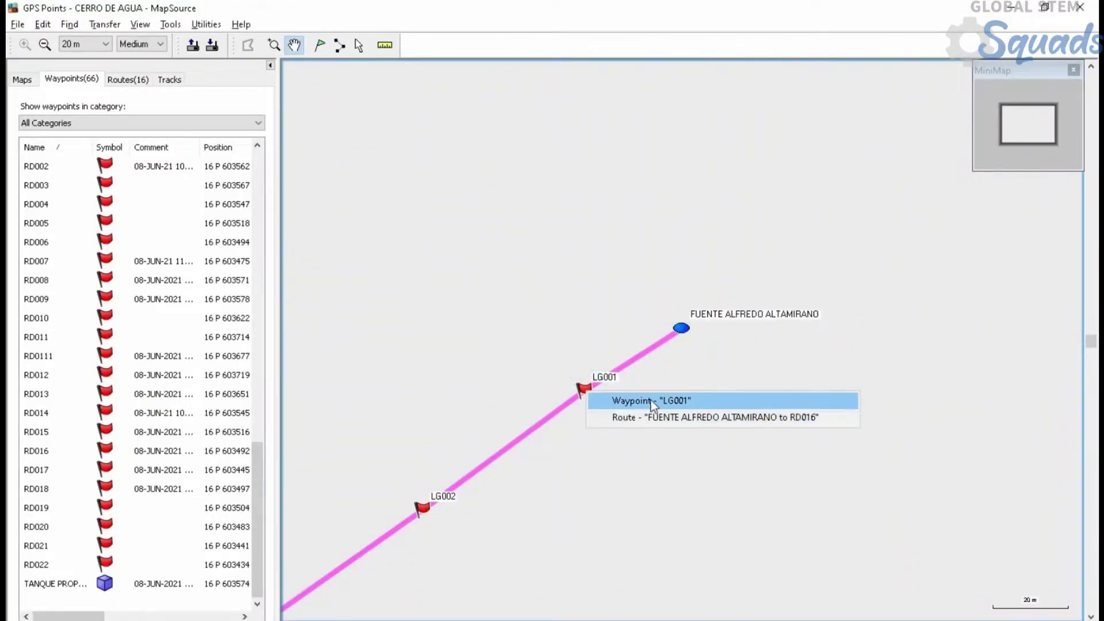
# Enter waypoint LG001's easting 604015 in D2.
pyautogui.rightClick(650, 399)
pyautogui.click(636, 587)
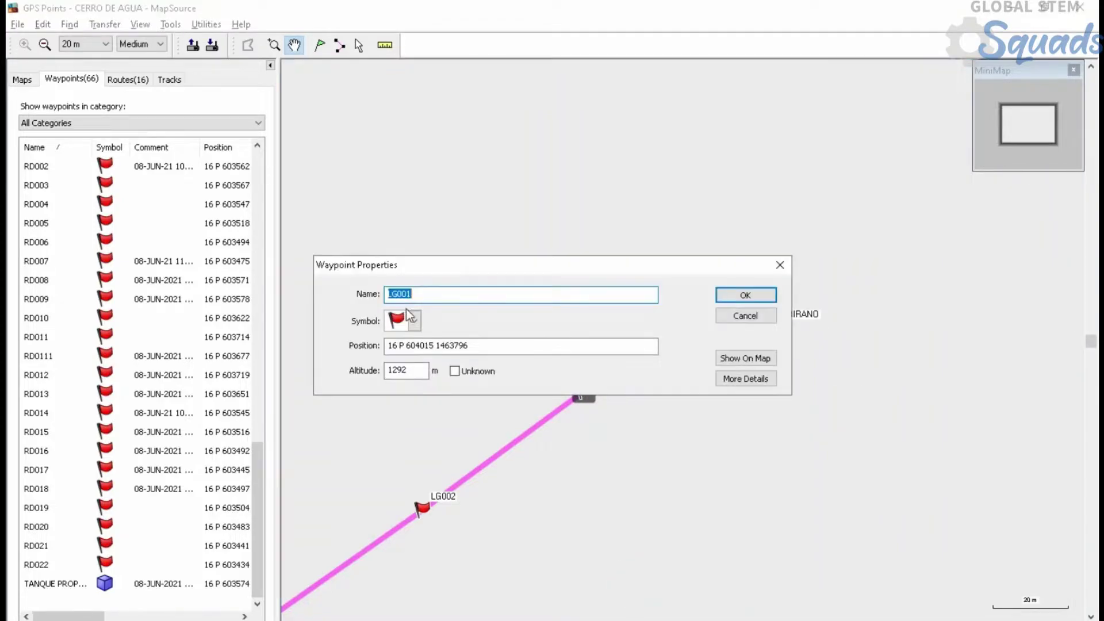
pyautogui.doubleClick(421, 345)
pyautogui.hotkey('alt', 'Tab')
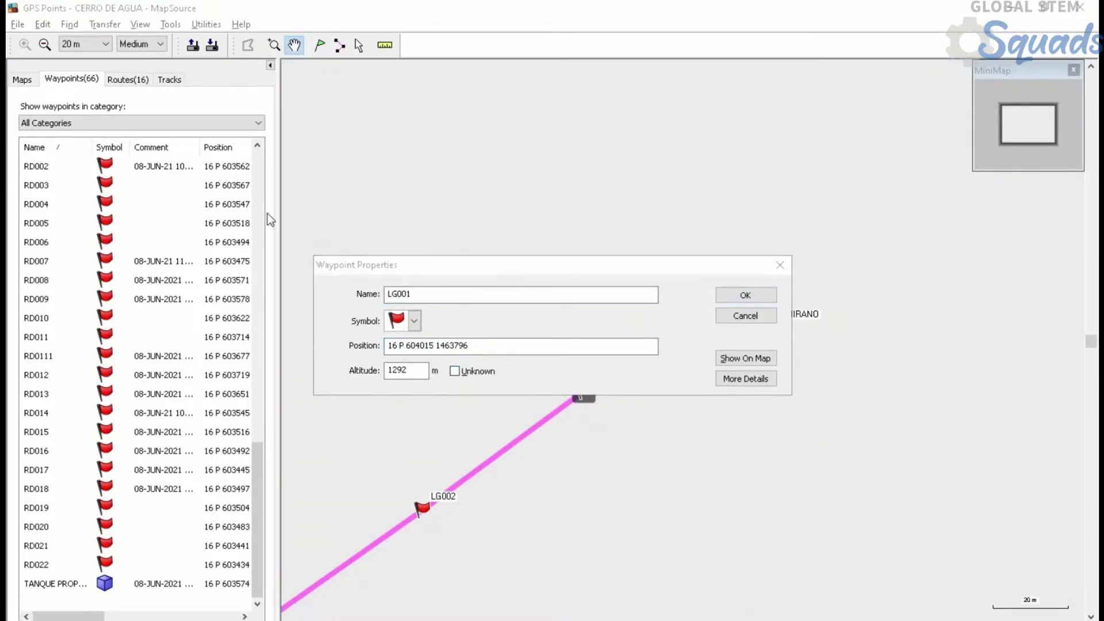
pyautogui.click(198, 237)
pyautogui.hotkey('ctrl', 'v')
# Enter LG001's northing 1463796 in D3 and altitude 1292 in D4.
pyautogui.hotkey('alt', 'Tab')
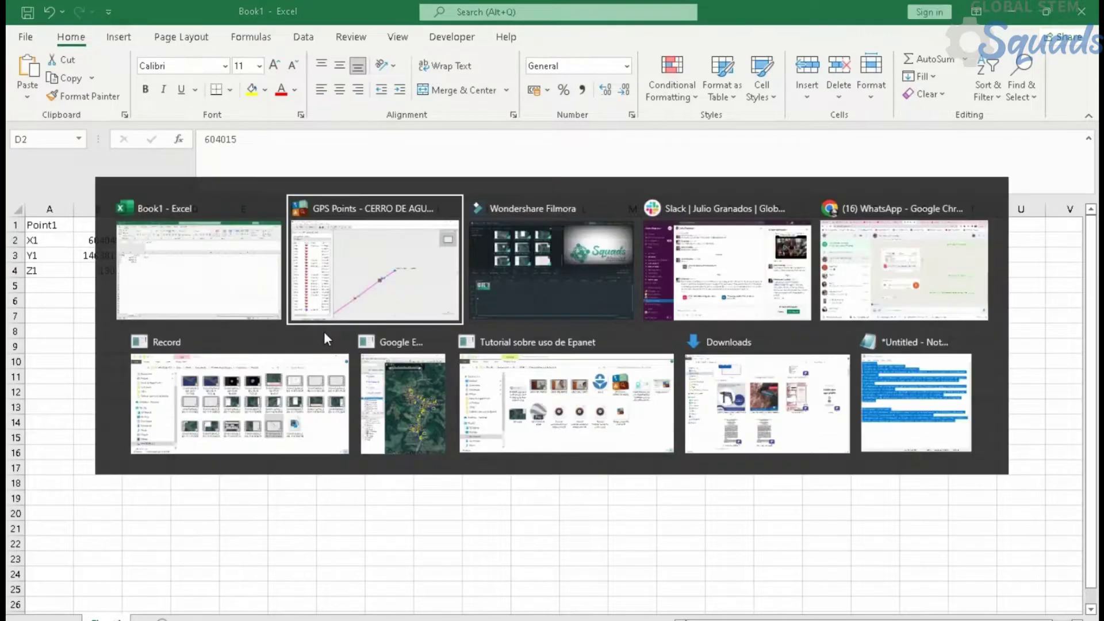
pyautogui.doubleClick(456, 345)
pyautogui.hotkey('alt', 'Tab')
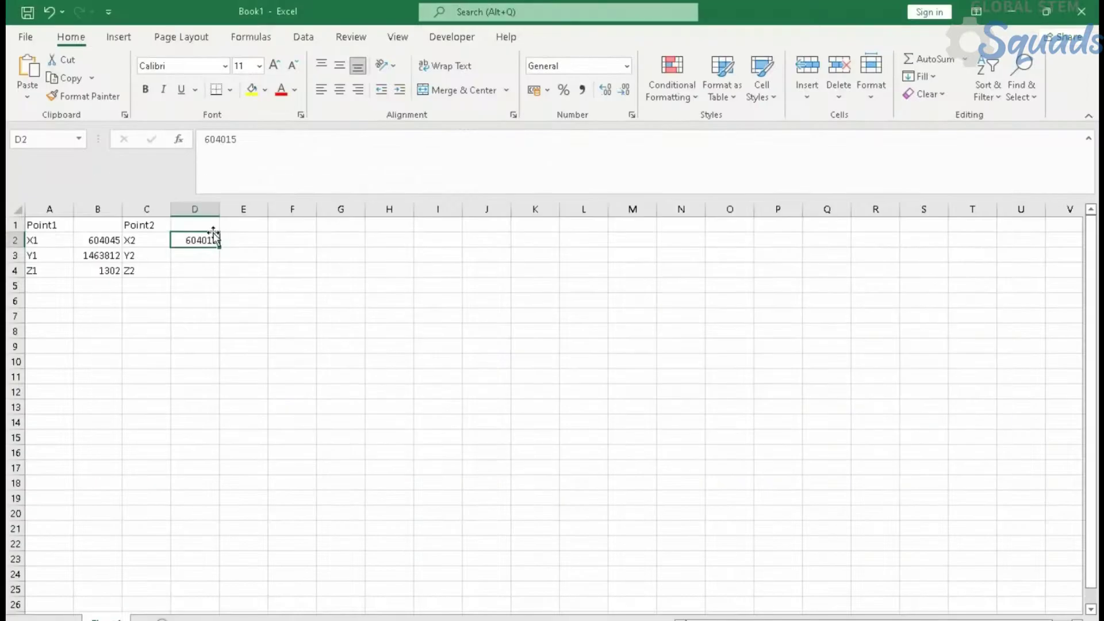
pyautogui.click(190, 253)
pyautogui.doubleClick(427, 371)
pyautogui.hotkey('ctrl', 'c')
pyautogui.hotkey('alt', 'Tab')
pyautogui.click(204, 270)
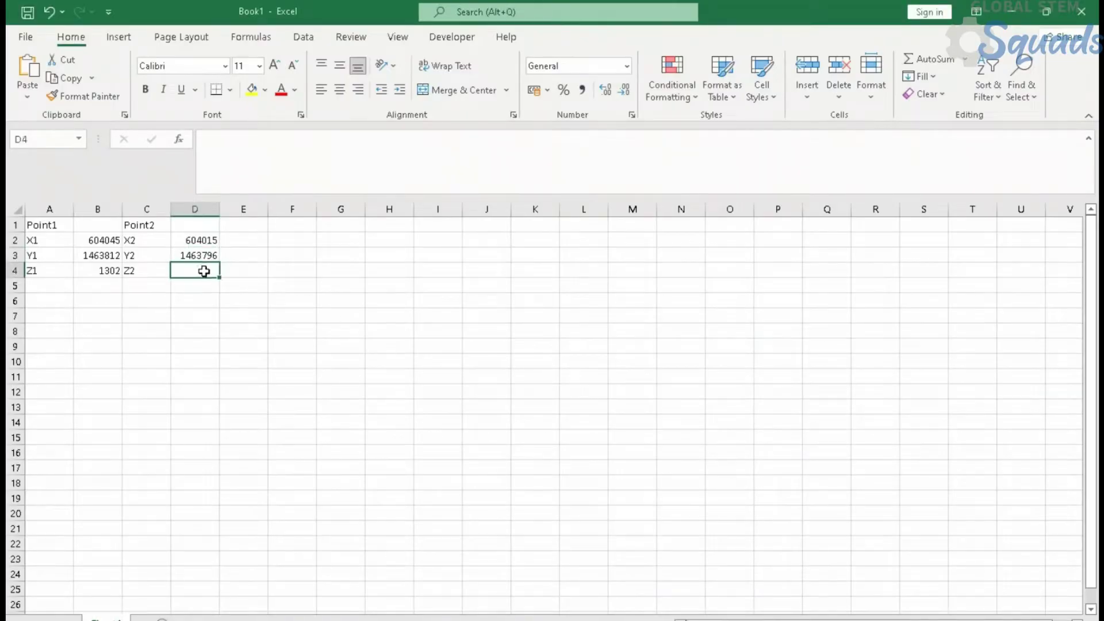
pyautogui.hotkey('ctrl', 'v')
pyautogui.click(283, 241)
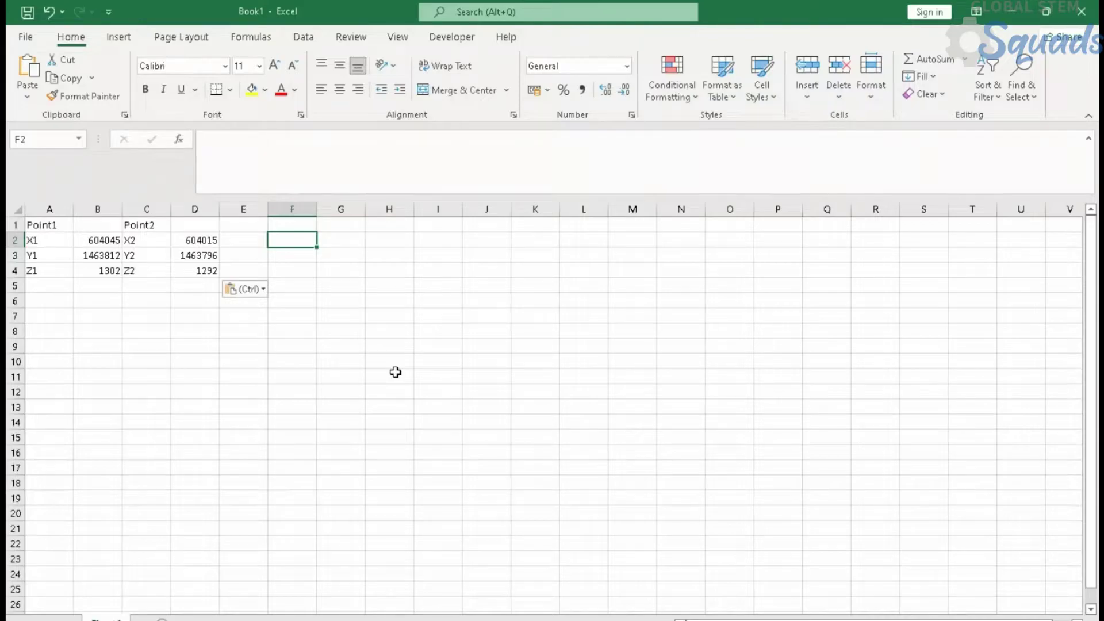
# Label F2 'Distance=' and start a SQRT formula in G2.
pyautogui.write('Distance')
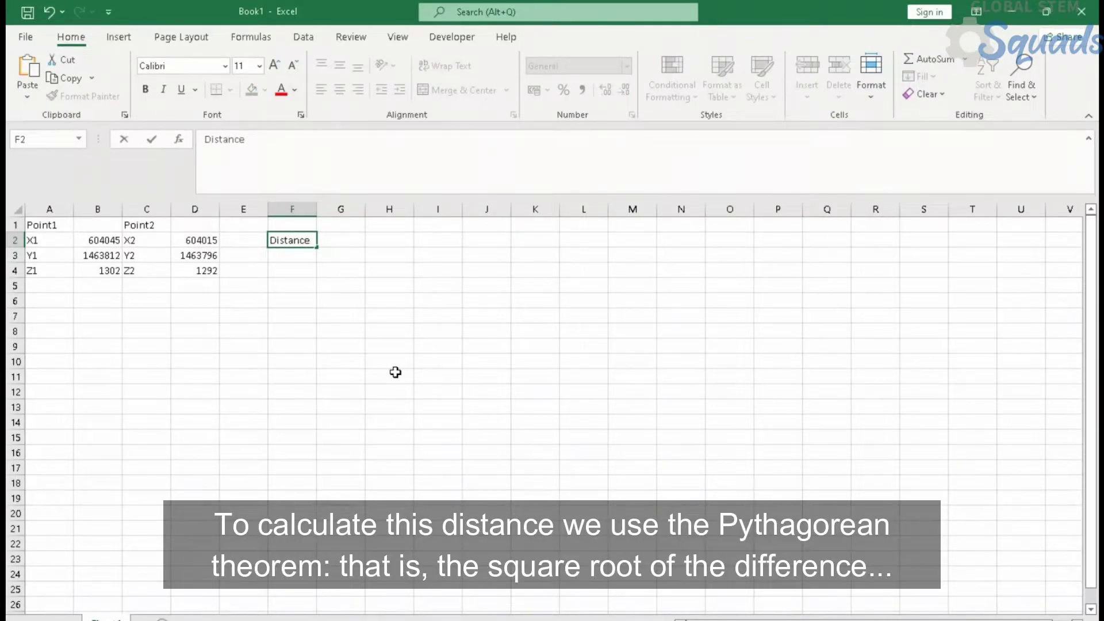
pyautogui.write('=')
pyautogui.press('Tab')
pyautogui.write('=')
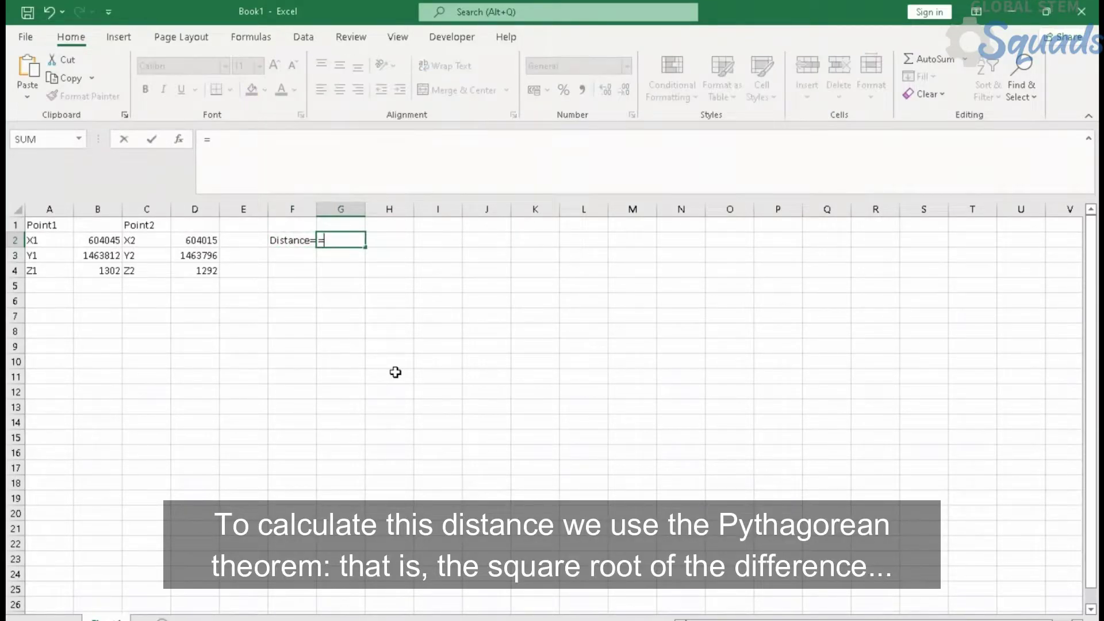
pyautogui.write('sq')
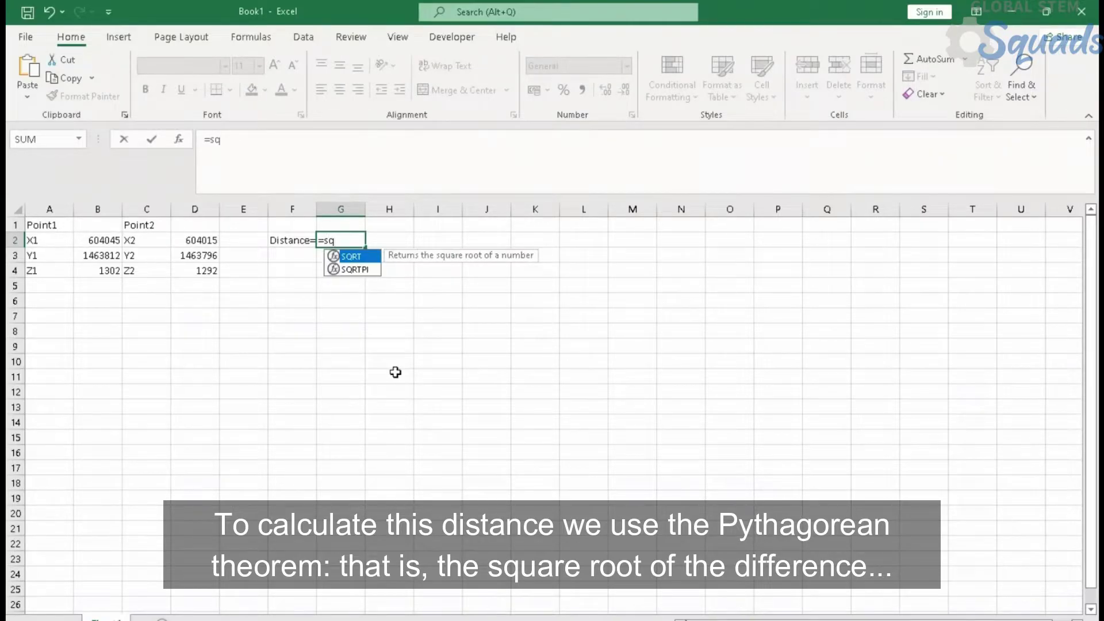
pyautogui.doubleClick(352, 256)
pyautogui.write(')')
pyautogui.press('Return')
pyautogui.press('Return')
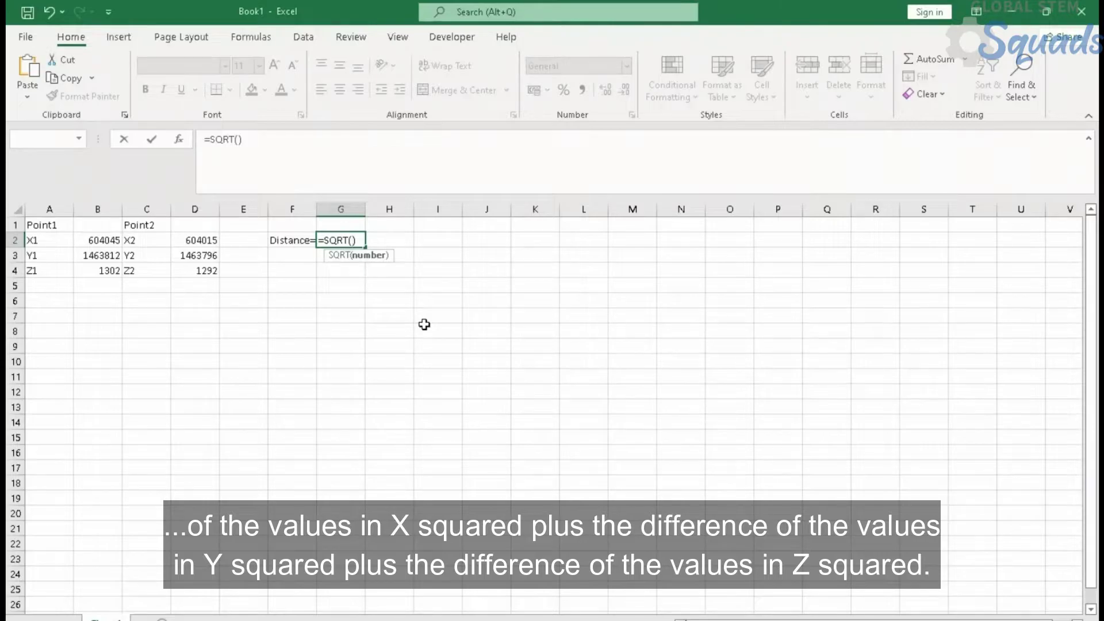
# Complete G2 as =SQRT((B2-D2)^2+(B3-D3)^2+(B4-D4)^2), giving 35.44009.
pyautogui.click(97, 241)
pyautogui.write('*-')
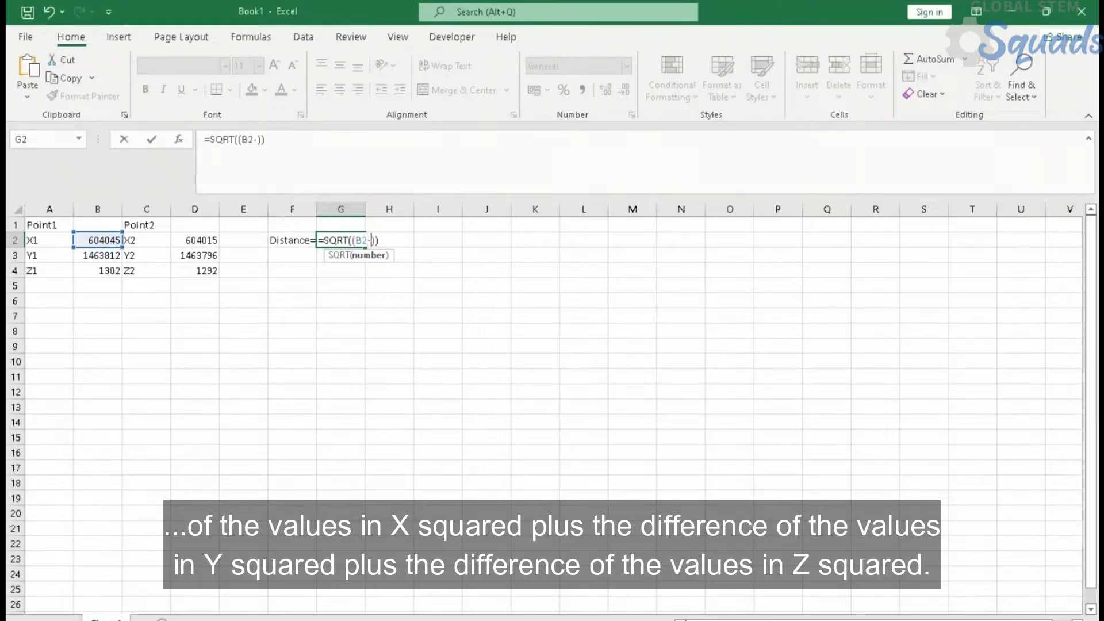
pyautogui.click(201, 240)
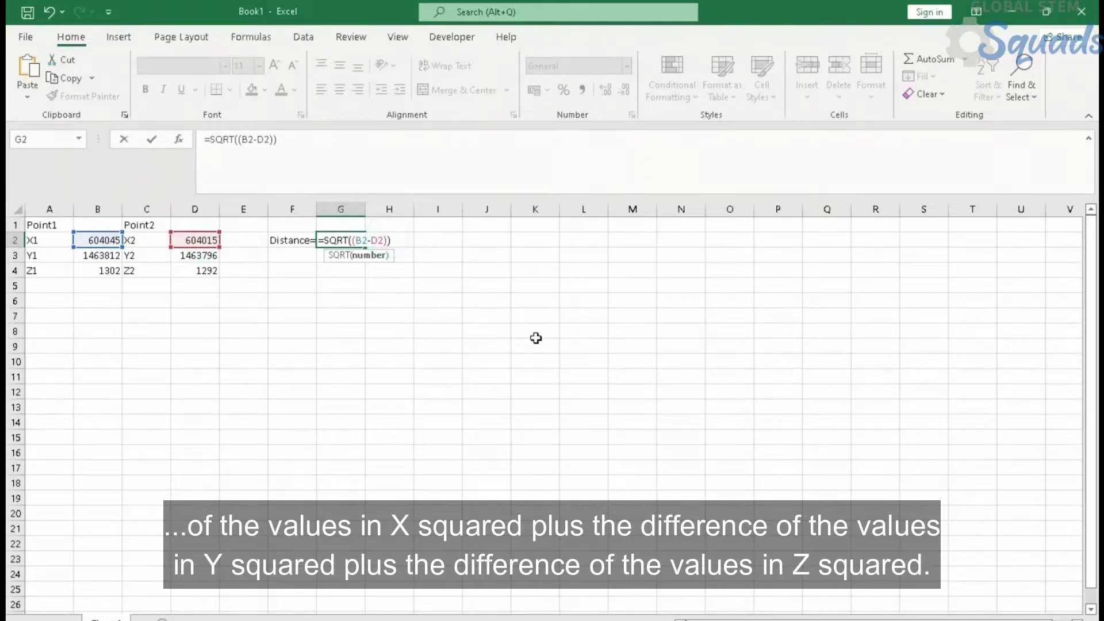
pyautogui.write('^2+')
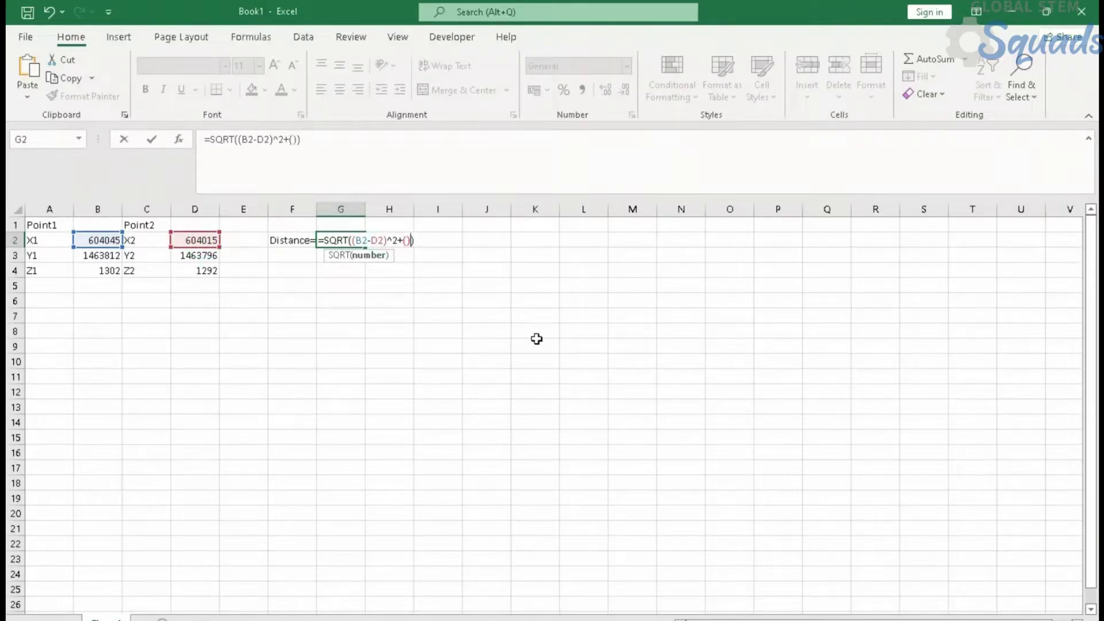
pyautogui.write('(')
pyautogui.click(94, 253)
pyautogui.write('-')
pyautogui.click(190, 256)
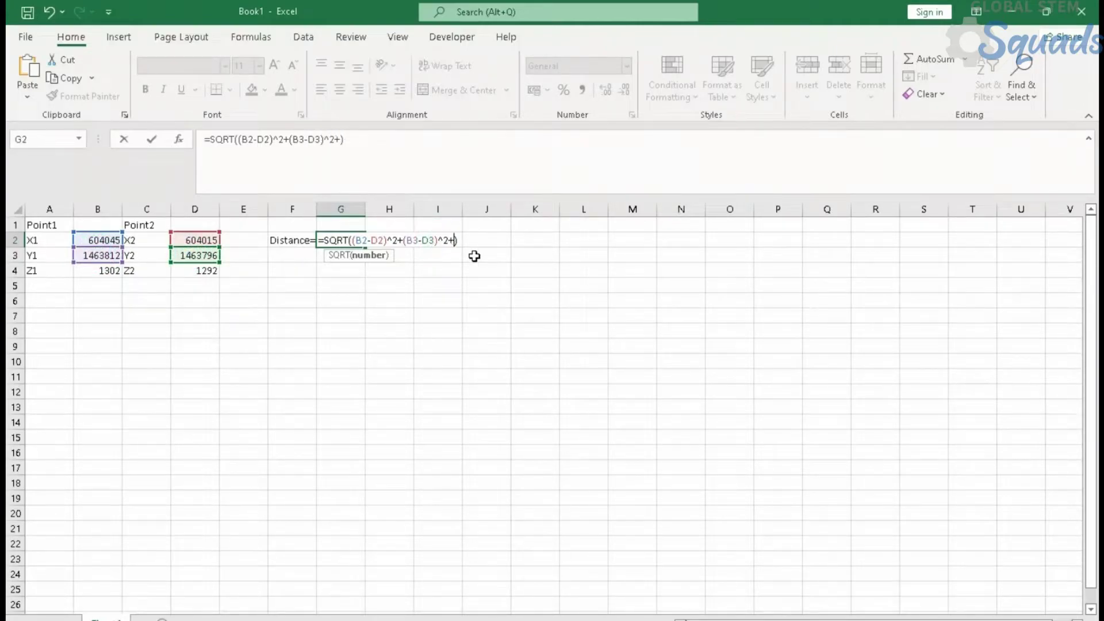
pyautogui.write('^2+(')
pyautogui.click(110, 271)
pyautogui.write('-')
pyautogui.click(193, 270)
pyautogui.click(489, 240)
pyautogui.write('^2')
pyautogui.press('Return')
# Format the distance cell G2 bold with a light green fill.
pyautogui.click(349, 240)
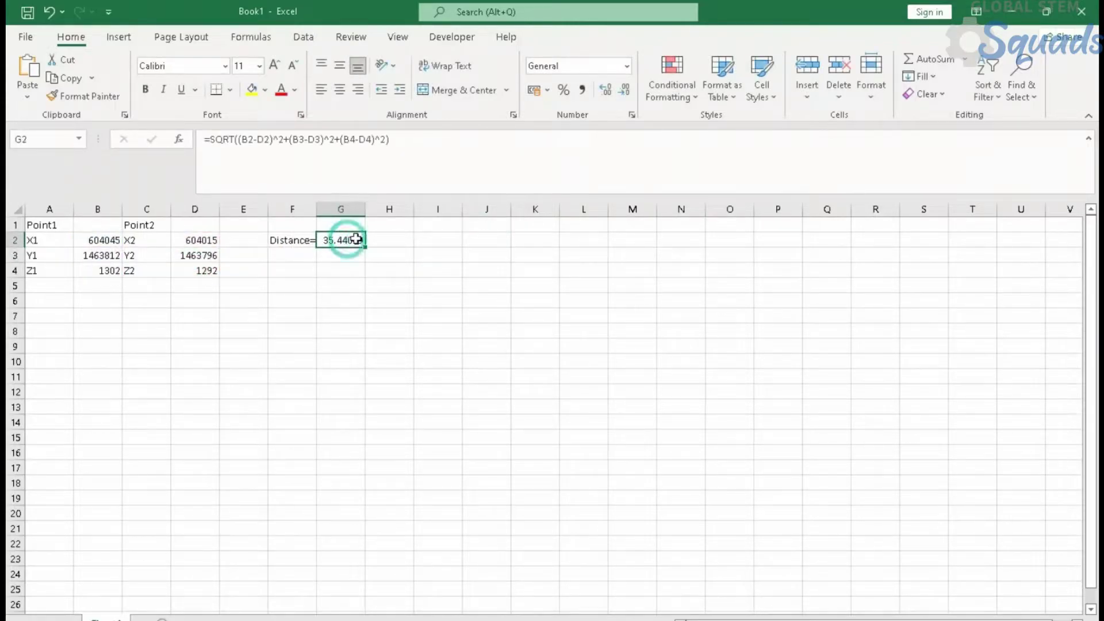
pyautogui.click(265, 89)
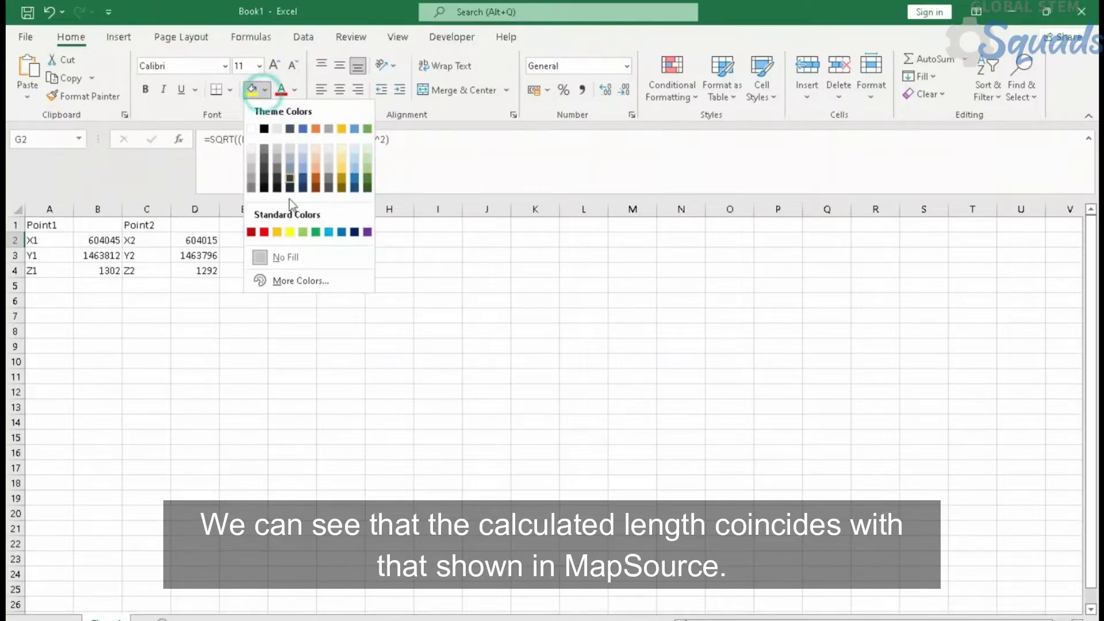
pyautogui.click(299, 228)
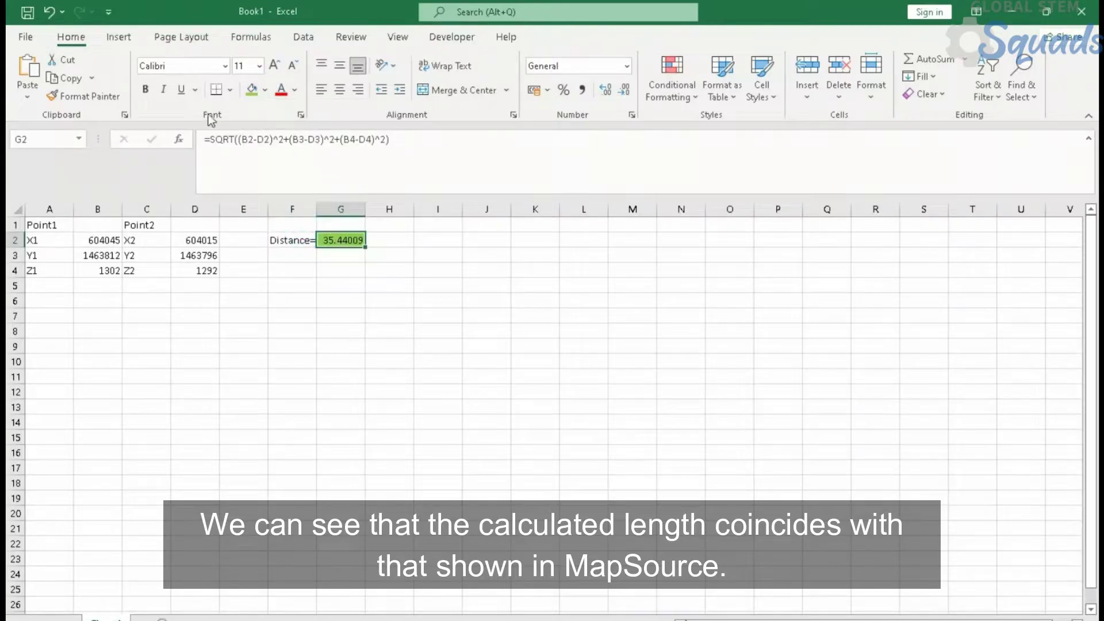
pyautogui.click(145, 89)
# Show the magenta route's leg-by-leg directions in MapSource and read the LG001 leg length.
pyautogui.hotkey('alt', 'Tab')
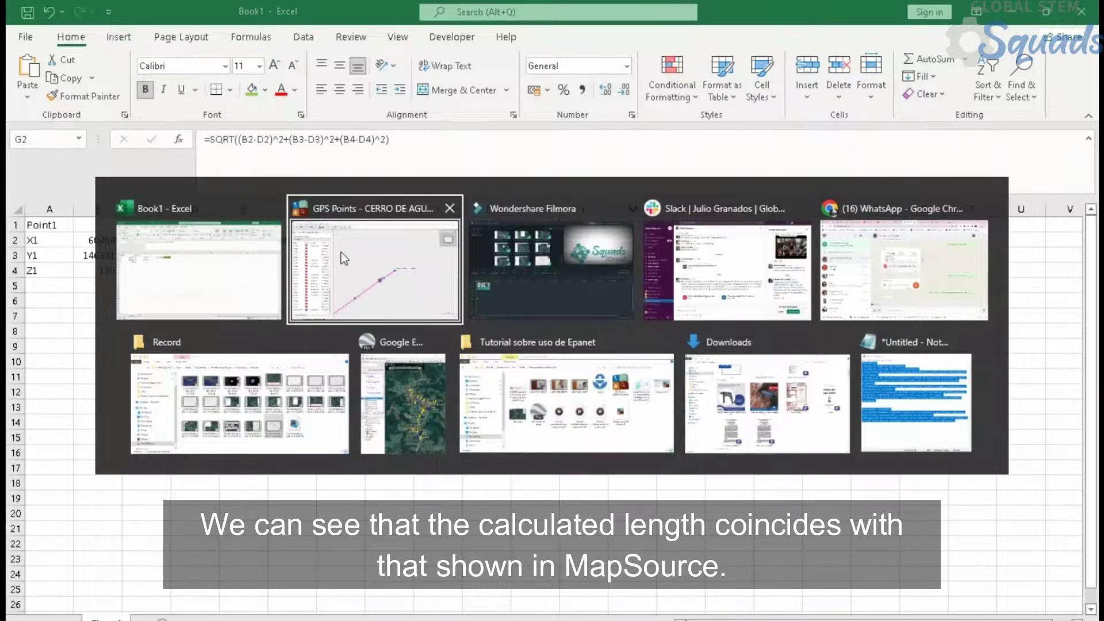
pyautogui.click(781, 269)
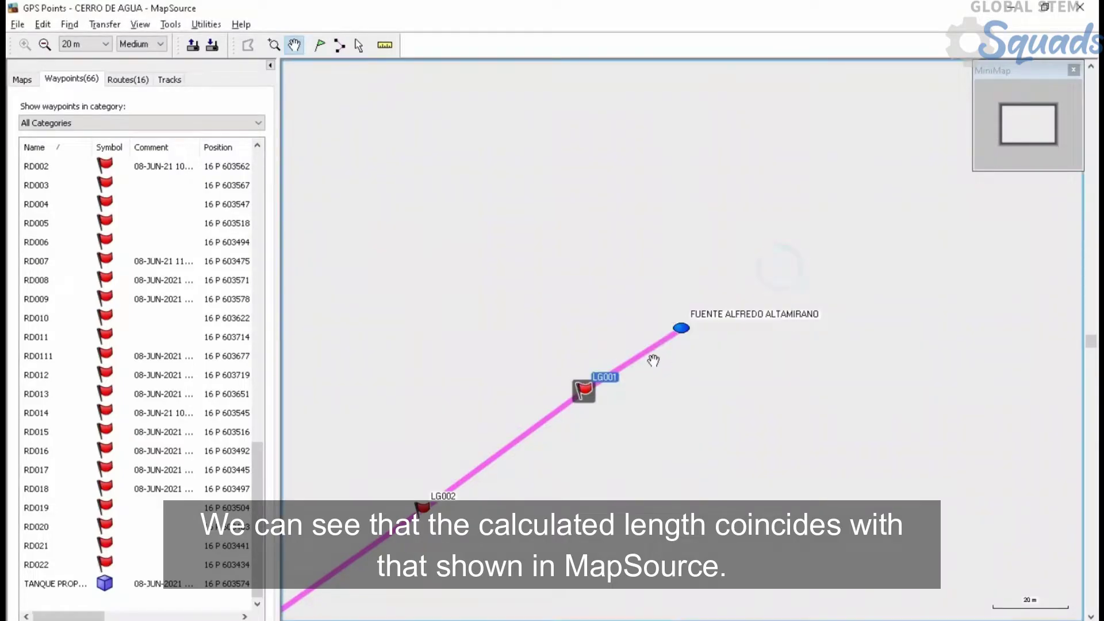
pyautogui.rightClick(648, 350)
pyautogui.click(701, 507)
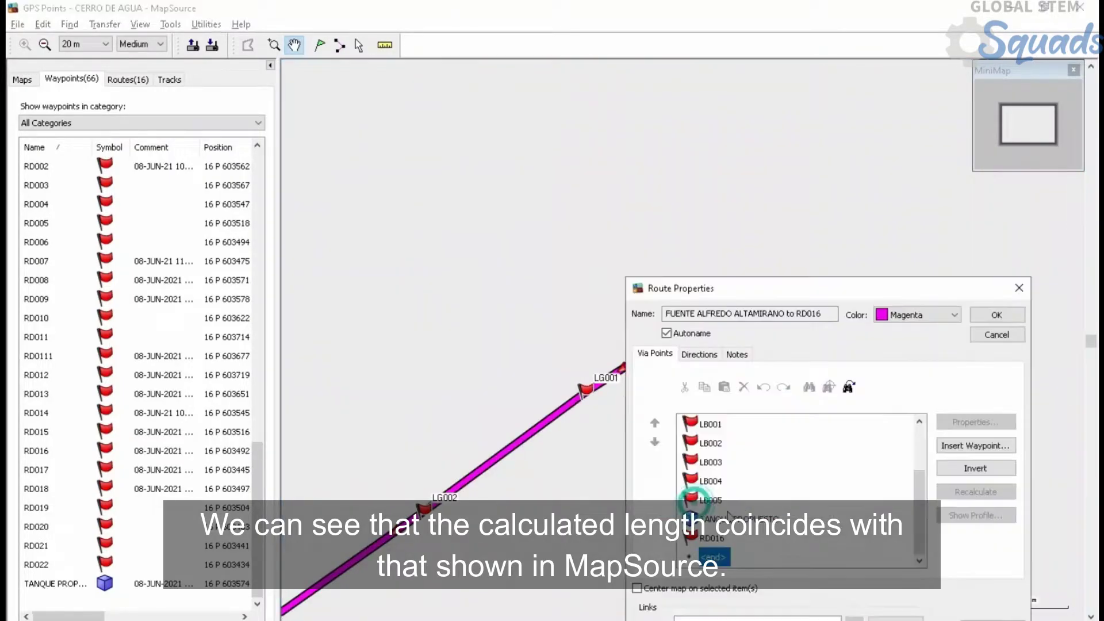
pyautogui.click(711, 355)
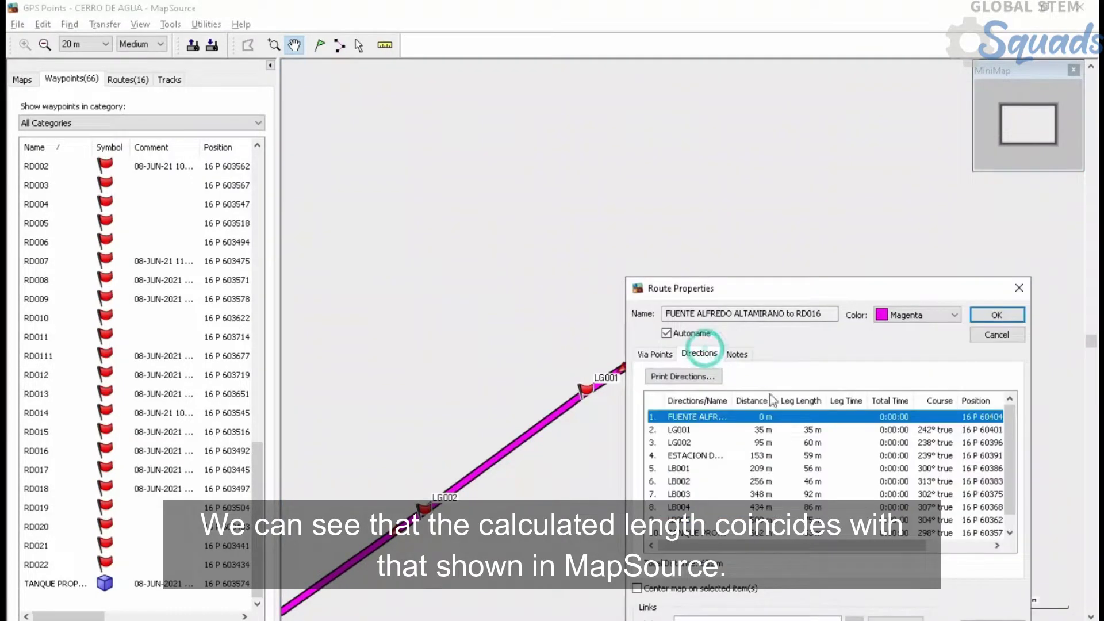
pyautogui.click(805, 431)
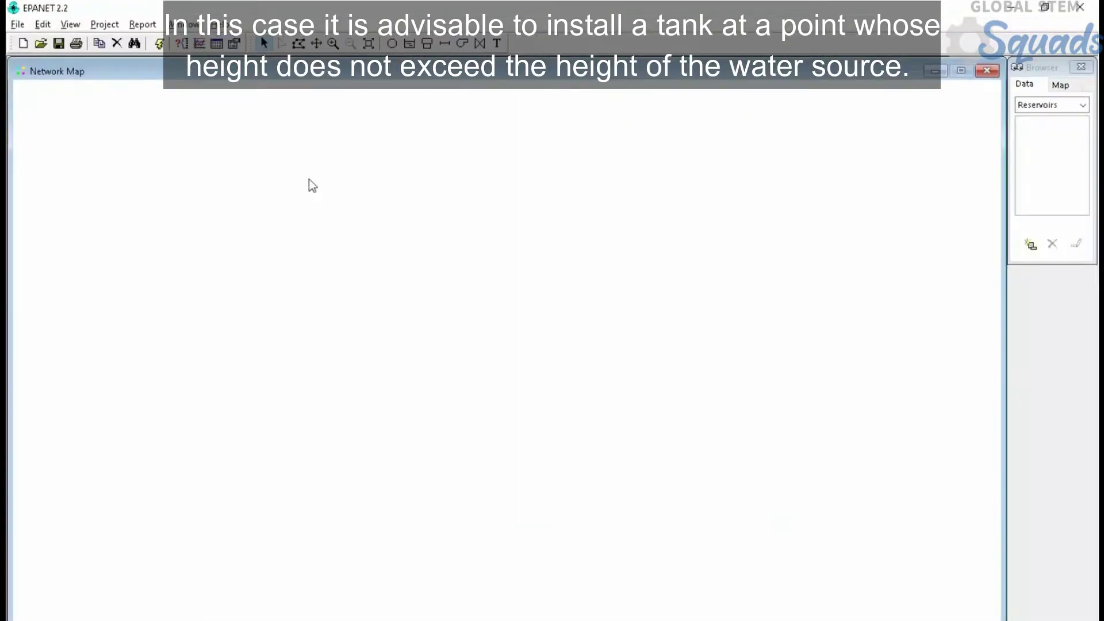
# Place a reservoir at the upper left of the new EPANET map.
pyautogui.click(409, 45)
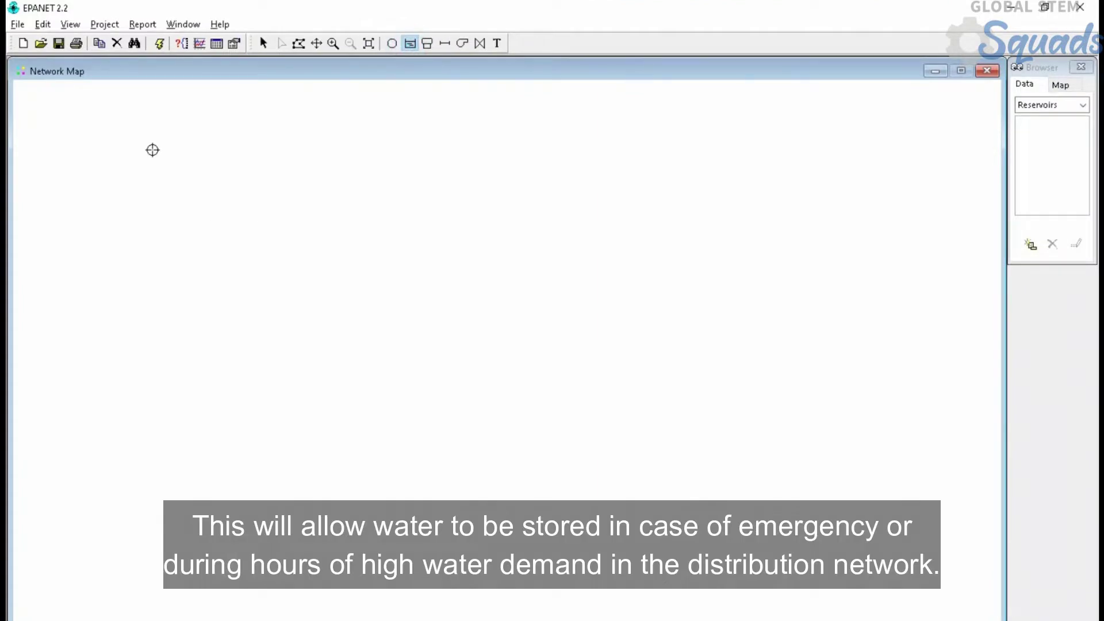
pyautogui.click(153, 150)
pyautogui.click(427, 44)
# Place the tank near the map centre and a junction to its lower right.
pyautogui.click(388, 247)
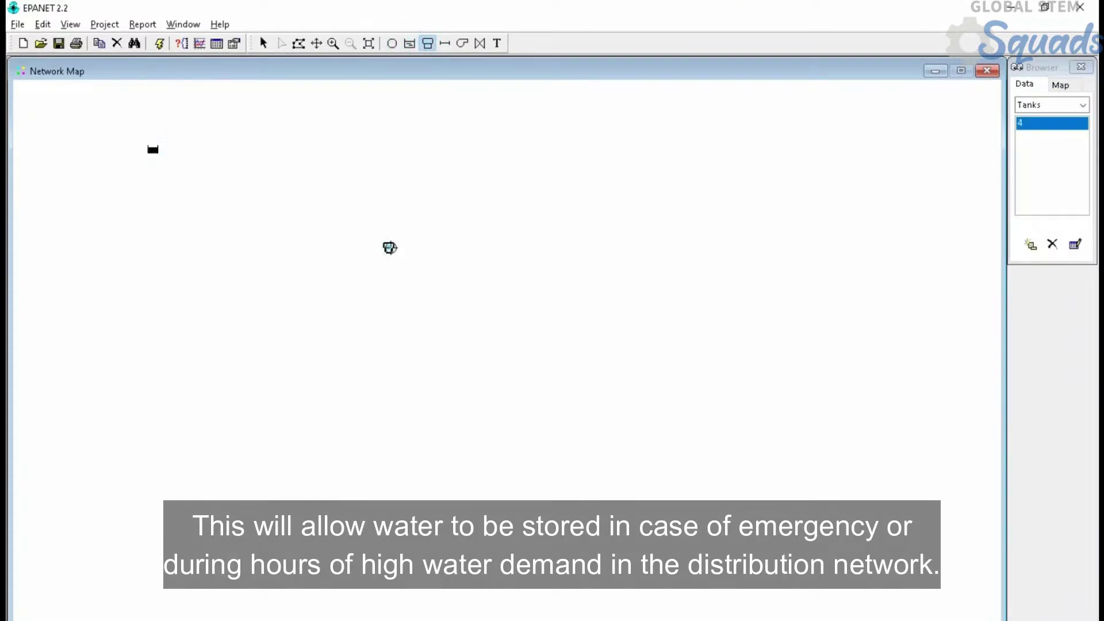
pyautogui.click(392, 43)
pyautogui.click(625, 329)
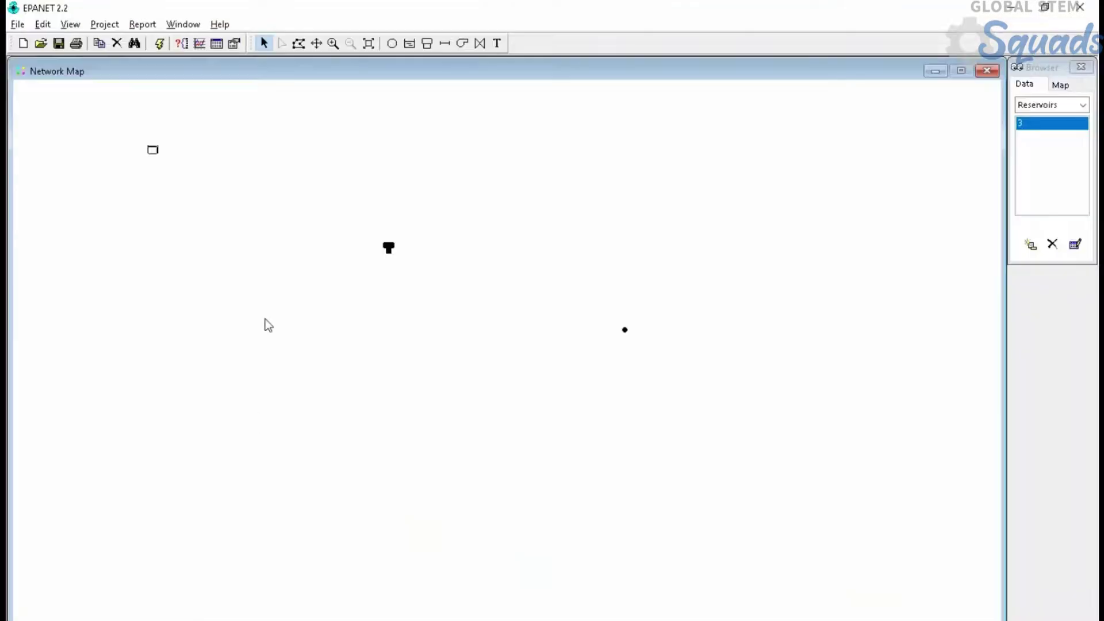
# Set reservoir 3's total head to 1342.
pyautogui.click(161, 144)
pyautogui.doubleClick(152, 152)
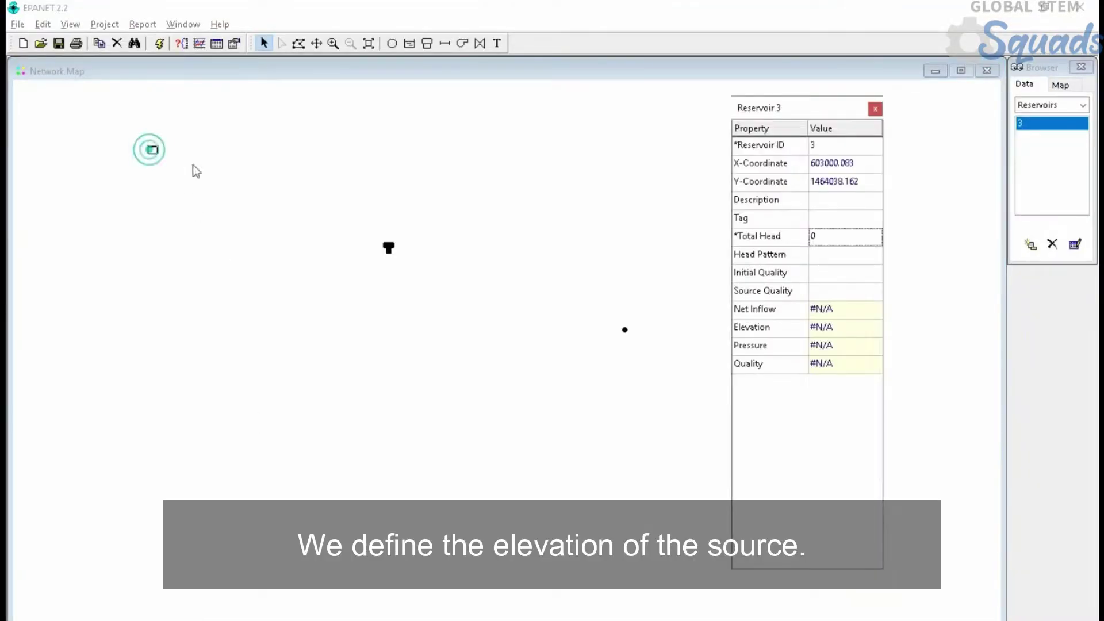
pyautogui.click(841, 238)
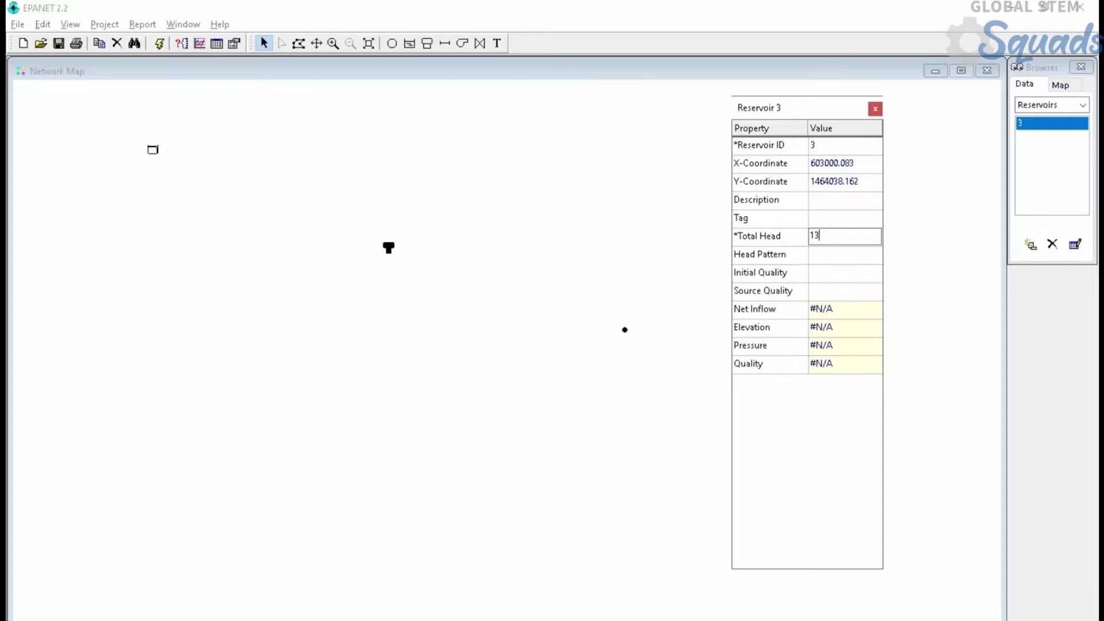
pyautogui.click(389, 248)
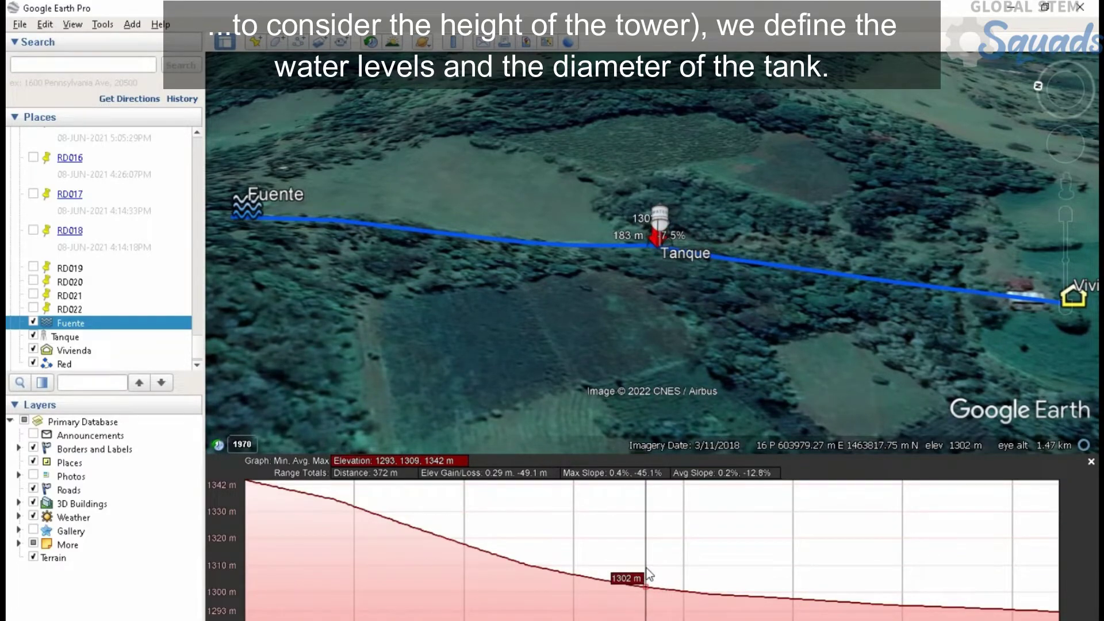
# Enter Tank 4's elevation 1302, initial level 2, maximum level 2 and diameter 3.
pyautogui.hotkey('alt', 'Tab')
pyautogui.click(828, 236)
pyautogui.write('1302')
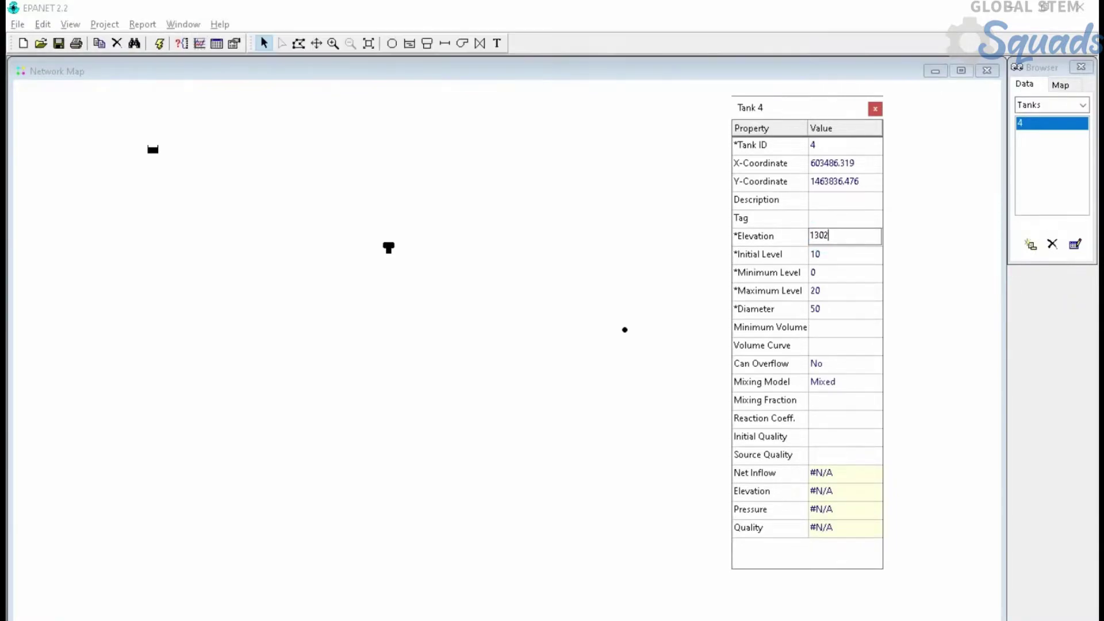
pyautogui.click(855, 254)
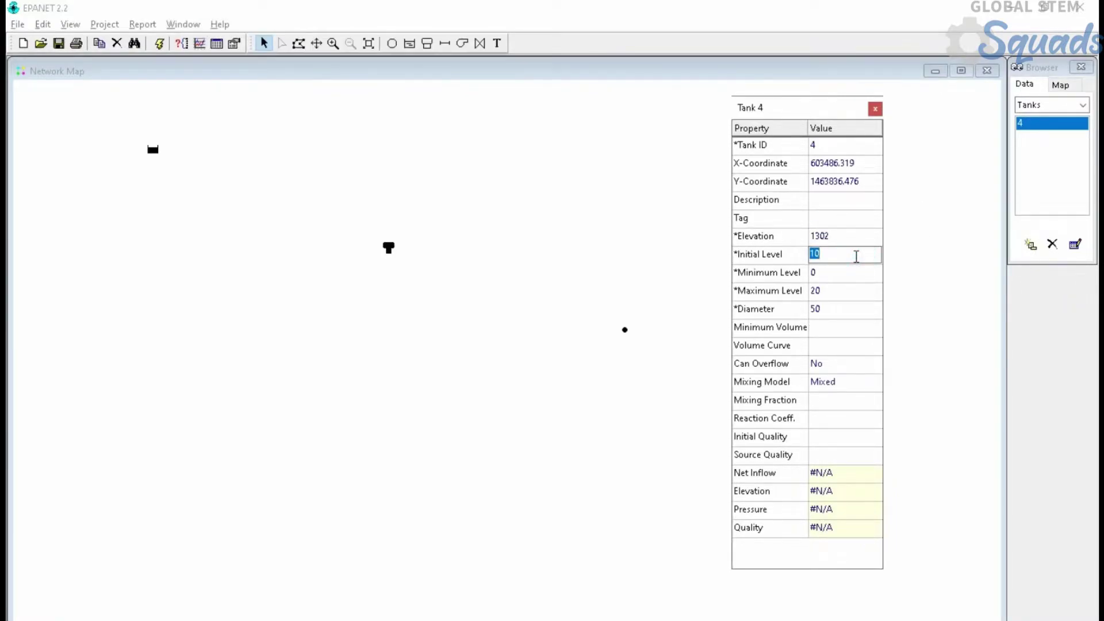
pyautogui.click(832, 291)
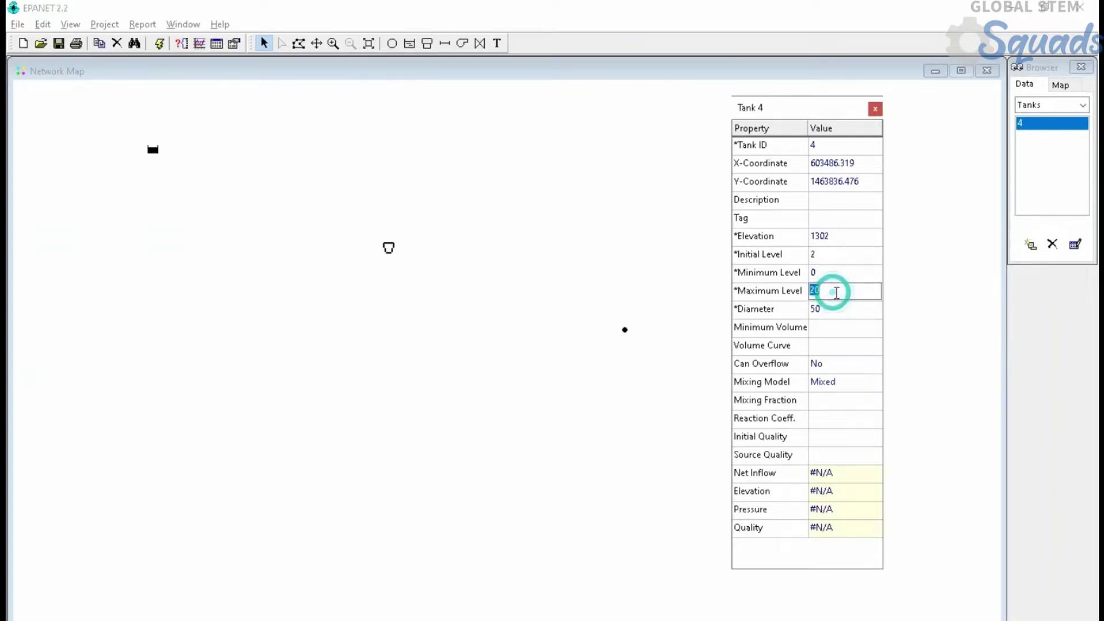
pyautogui.write('2')
pyautogui.click(838, 309)
pyautogui.write('3')
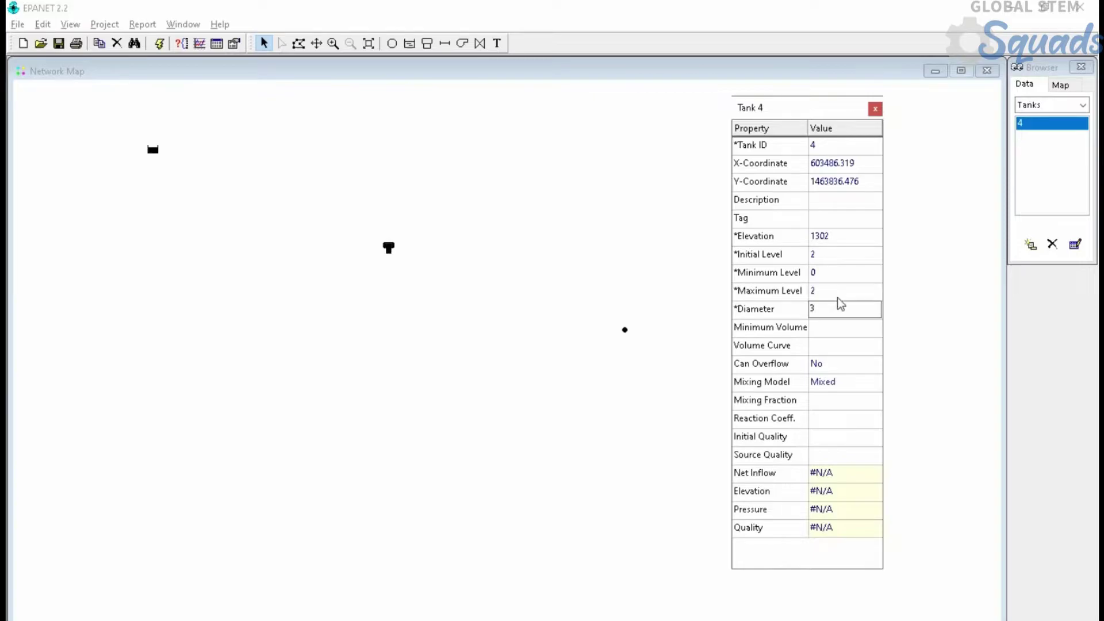
pyautogui.click(625, 330)
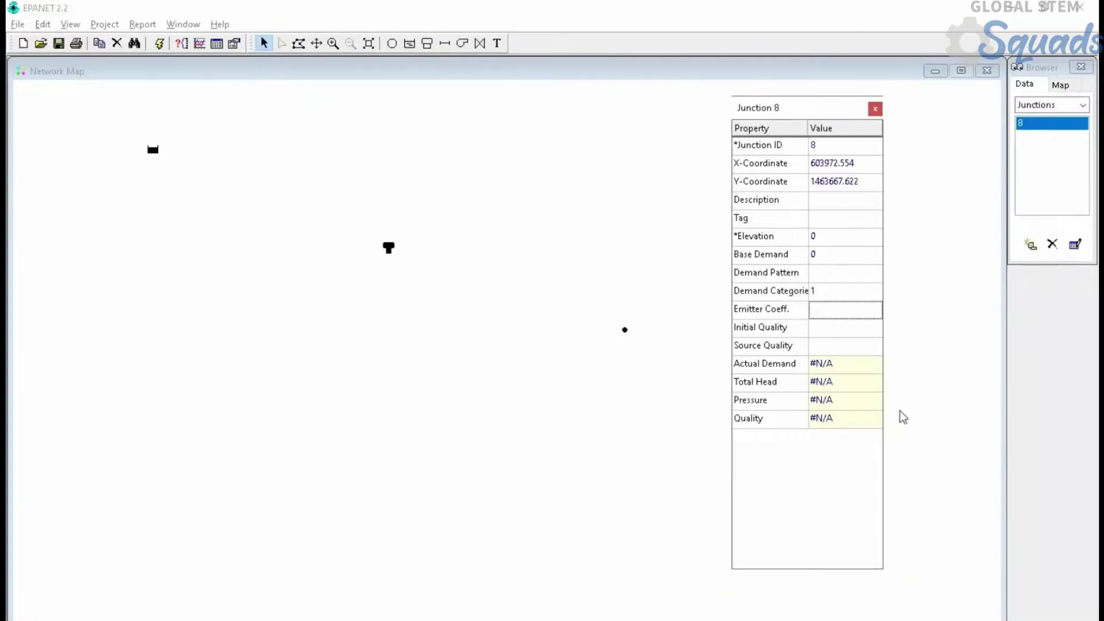
# Set Junction 8's elevation to 1293 and draw Pipe 4 from reservoir 3 to tank 4.
pyautogui.click(837, 238)
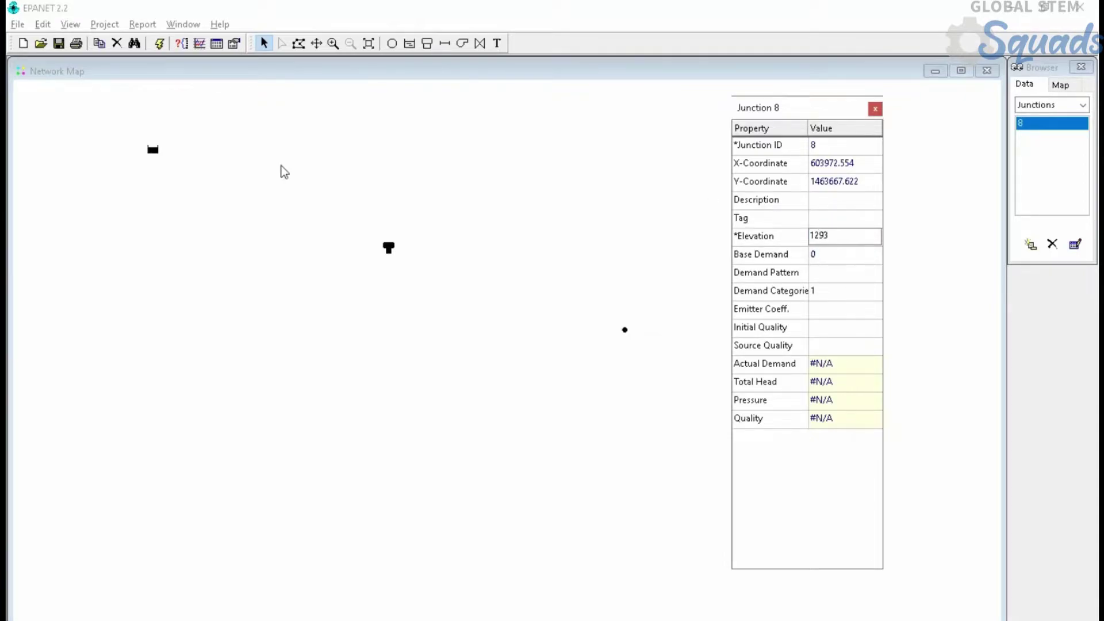
pyautogui.click(444, 44)
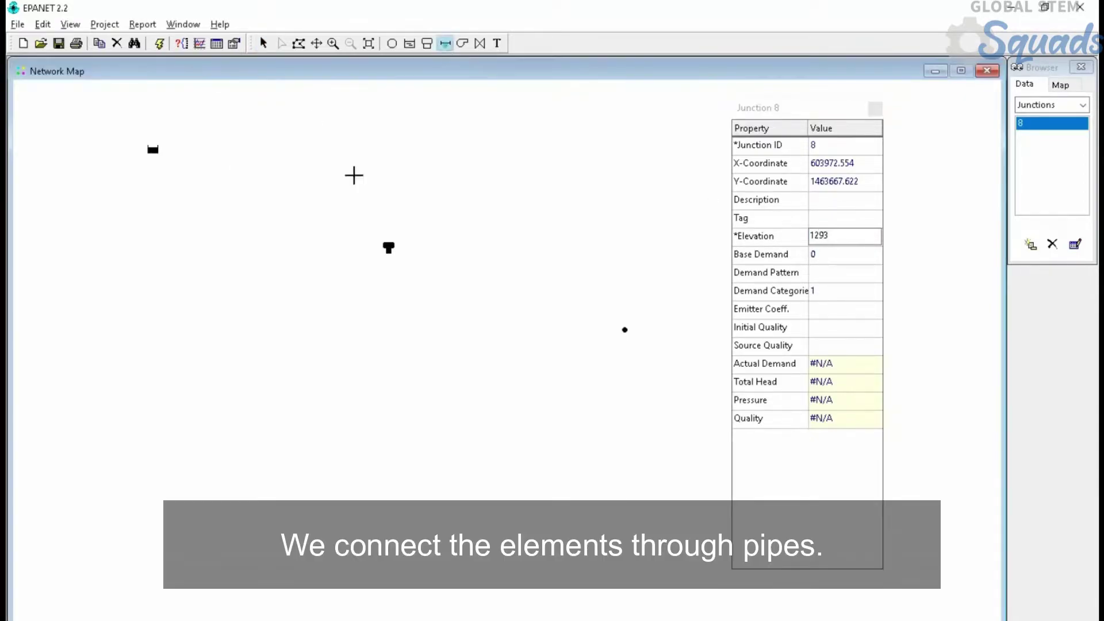
pyautogui.click(152, 150)
pyautogui.click(389, 247)
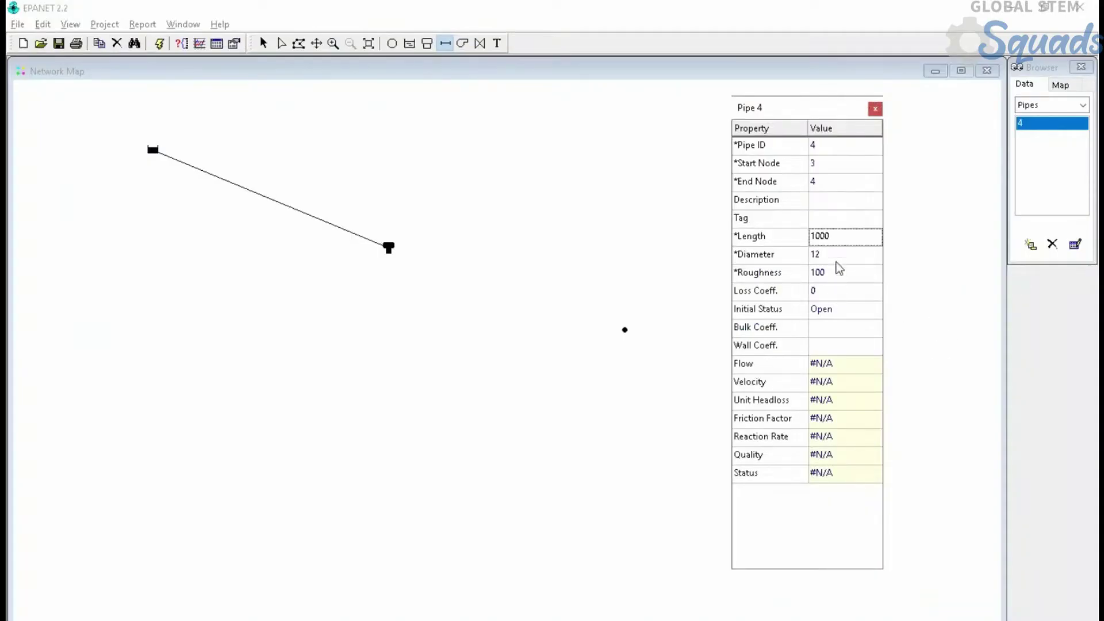
# Set Pipe 4's length to 183.
pyautogui.click(848, 230)
pyautogui.write('183')
pyautogui.hotkey('alt', 'Tab')
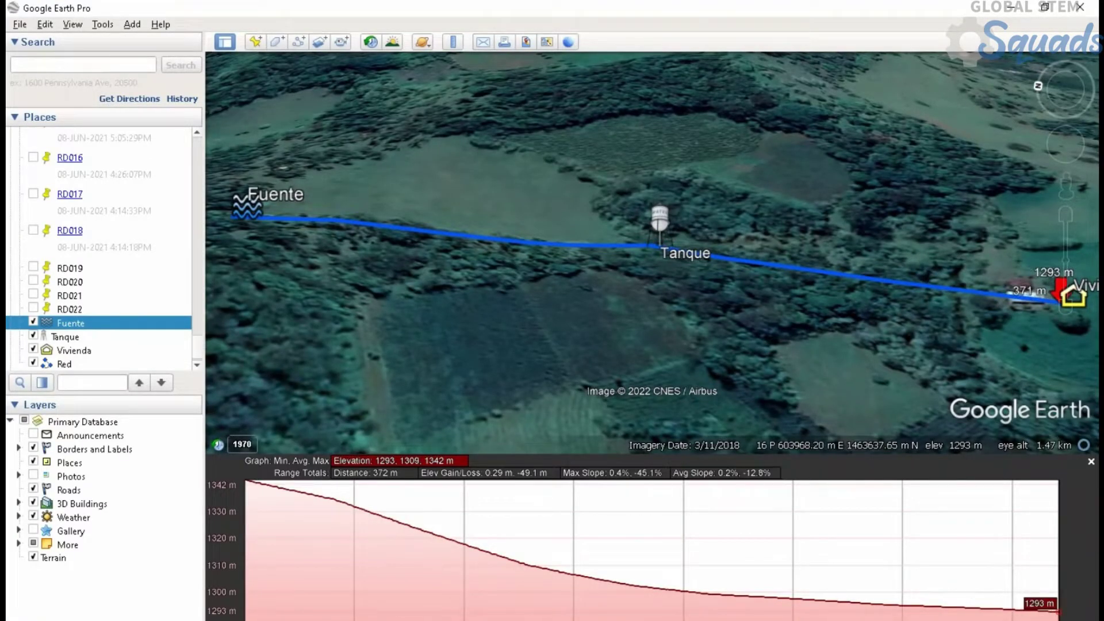
# Launch Calculator with calc and compute 372 − 183 = 189 m remaining.
pyautogui.press('super+r')
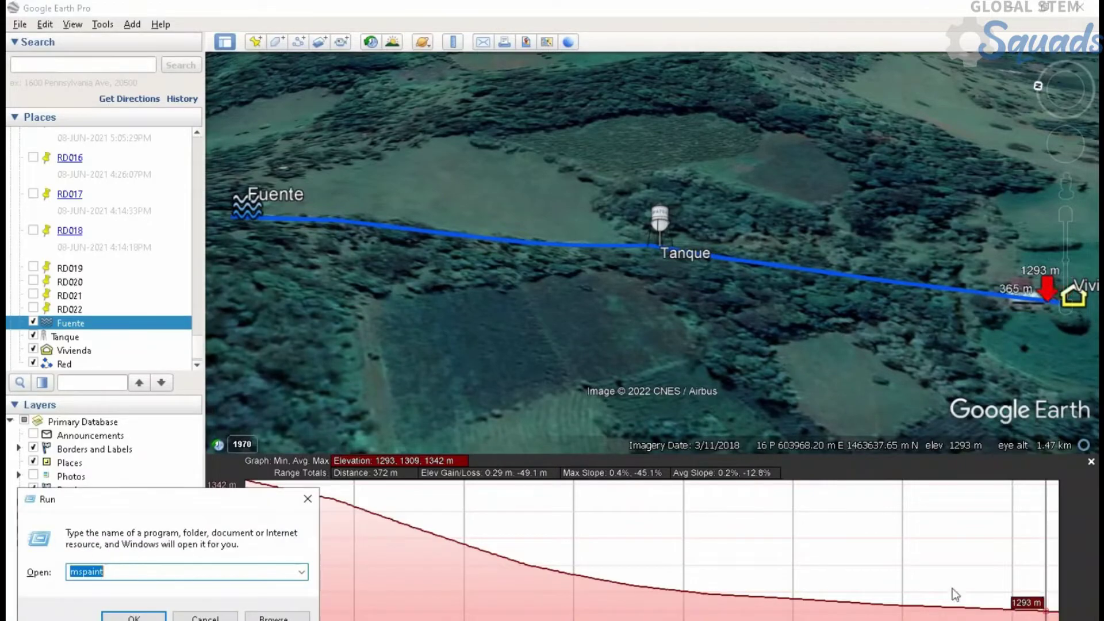
pyautogui.write('calc')
pyautogui.press('Return')
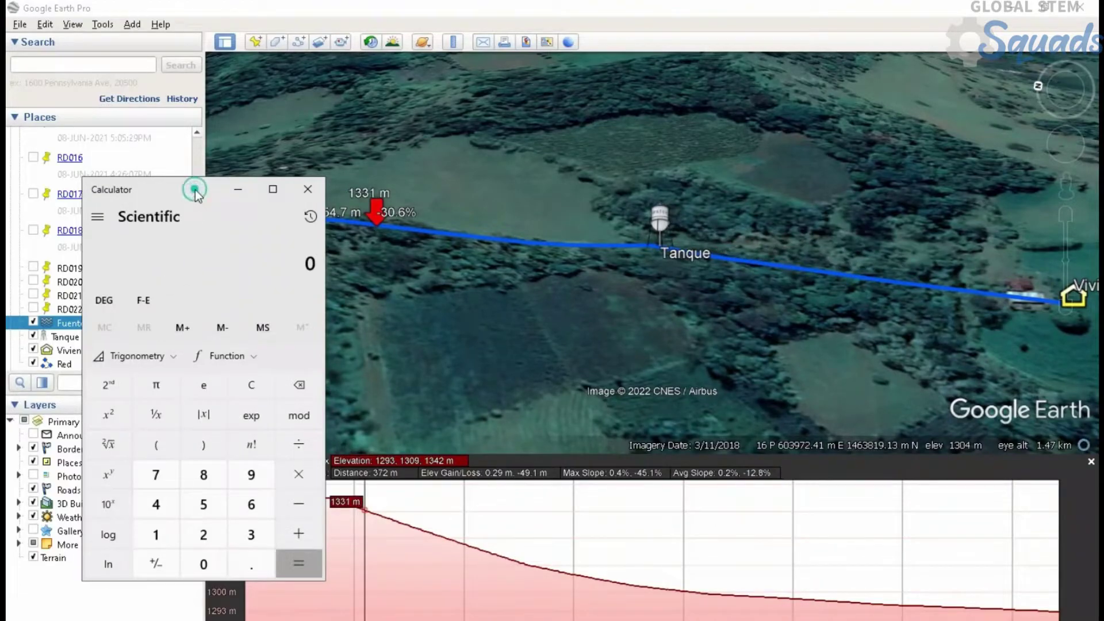
pyautogui.write('372')
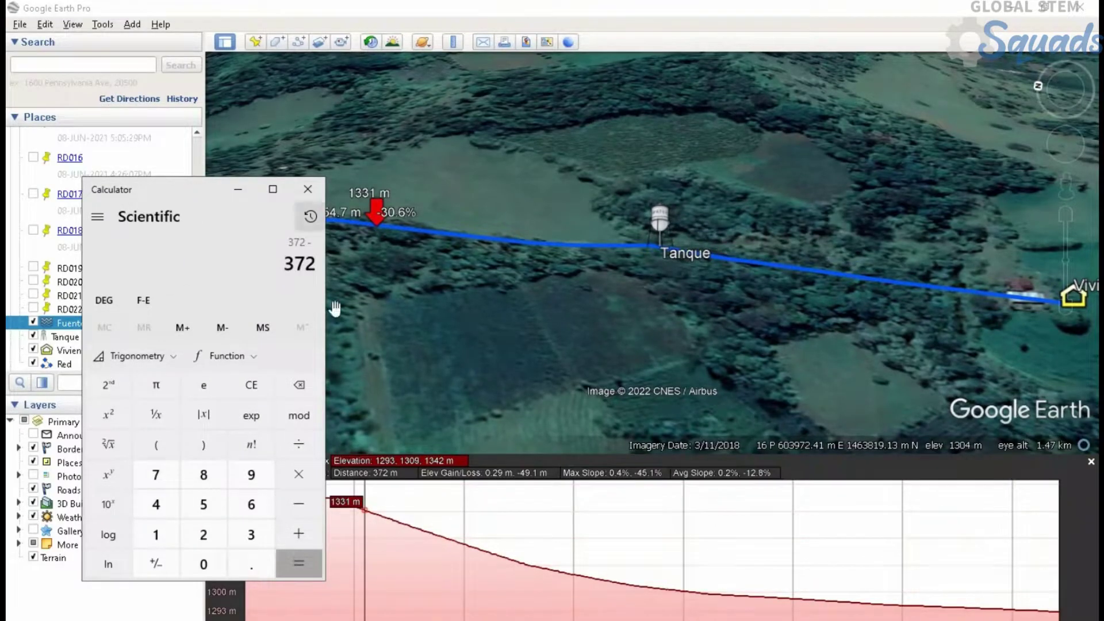
pyautogui.write('- 1')
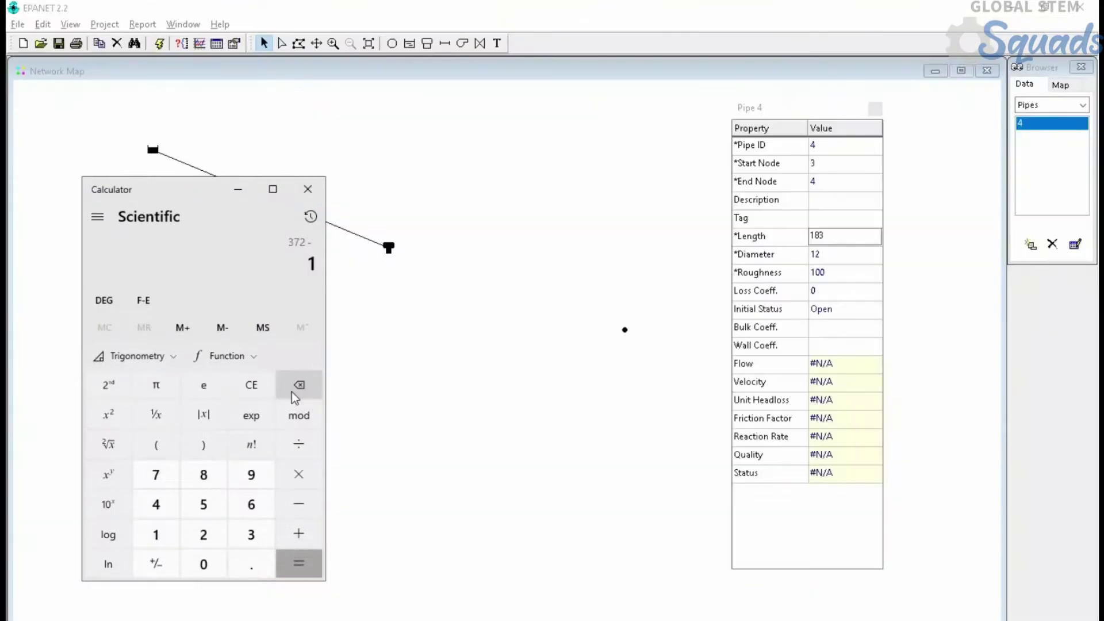
pyautogui.write('83')
pyautogui.press('Return')
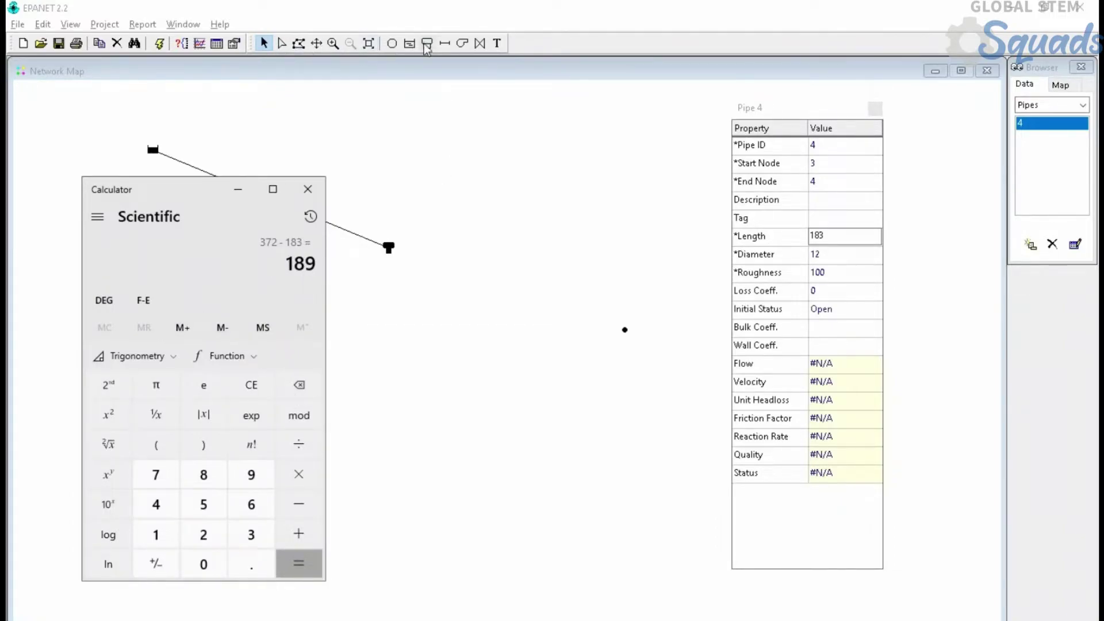
# Draw Pipe 5 from the tank to Junction 8 with length 189, diameter 38, roughness 150.
pyautogui.click(444, 43)
pyautogui.click(387, 248)
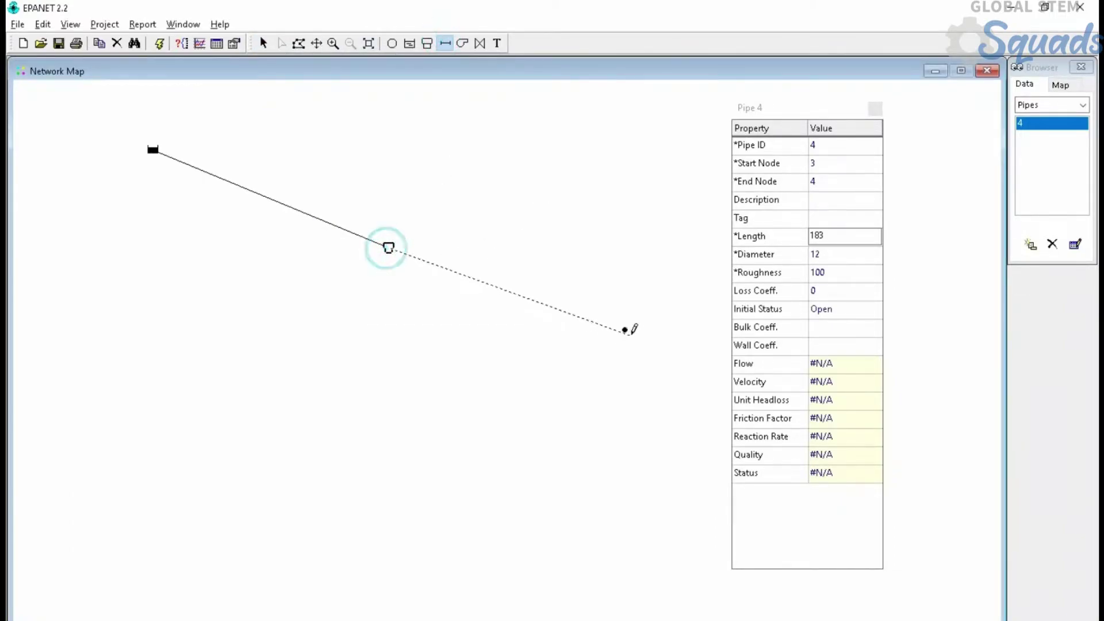
pyautogui.click(624, 329)
pyautogui.click(846, 239)
pyautogui.click(846, 244)
pyautogui.write('189')
pyautogui.click(263, 43)
pyautogui.click(834, 254)
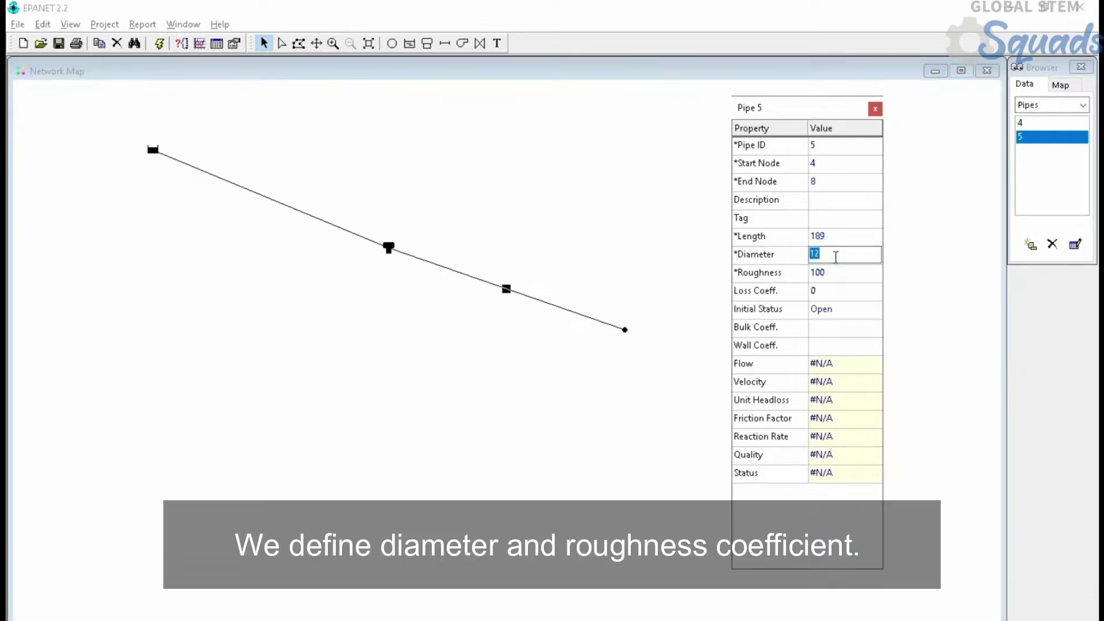
pyautogui.write('38')
pyautogui.click(862, 272)
pyautogui.write('150')
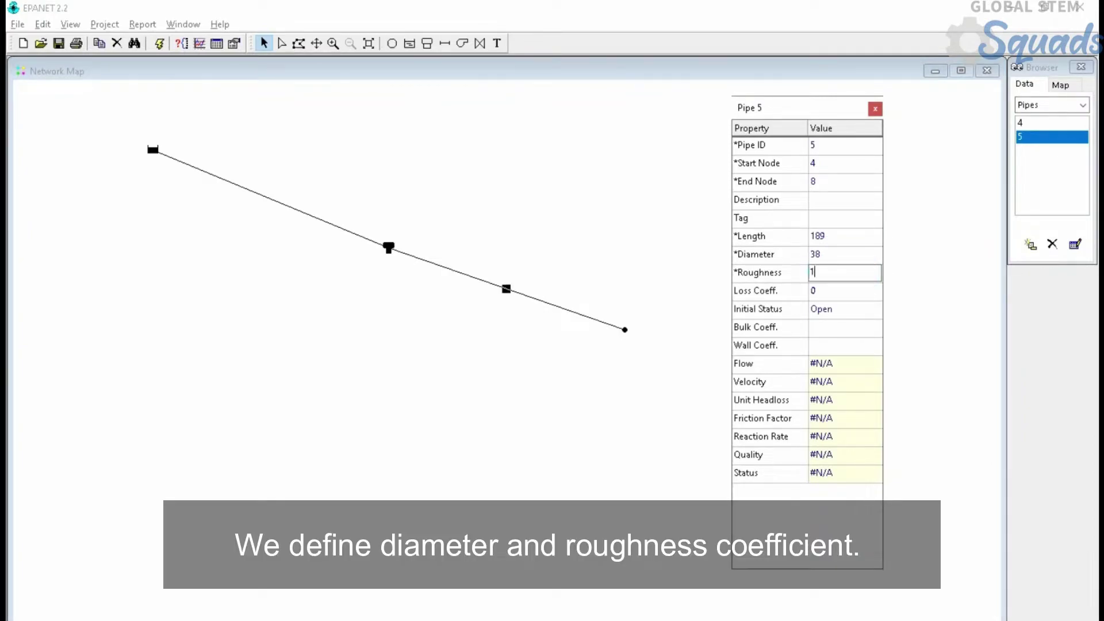
# Give Pipe 4 diameter 50 and roughness 150.
pyautogui.click(363, 238)
pyautogui.click(856, 257)
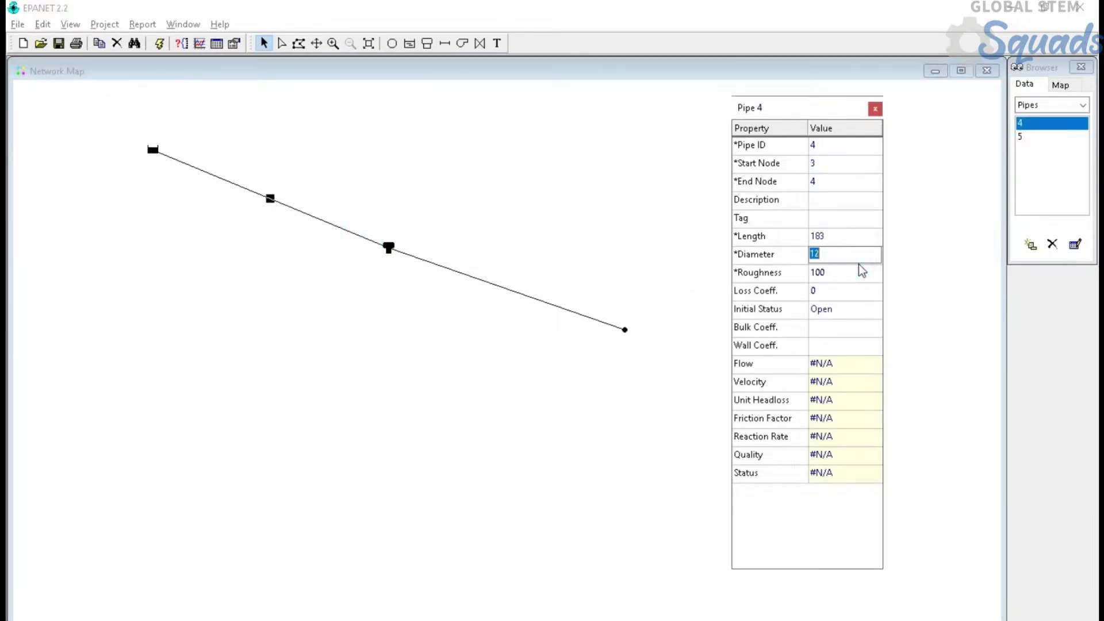
pyautogui.write('50')
pyautogui.click(845, 274)
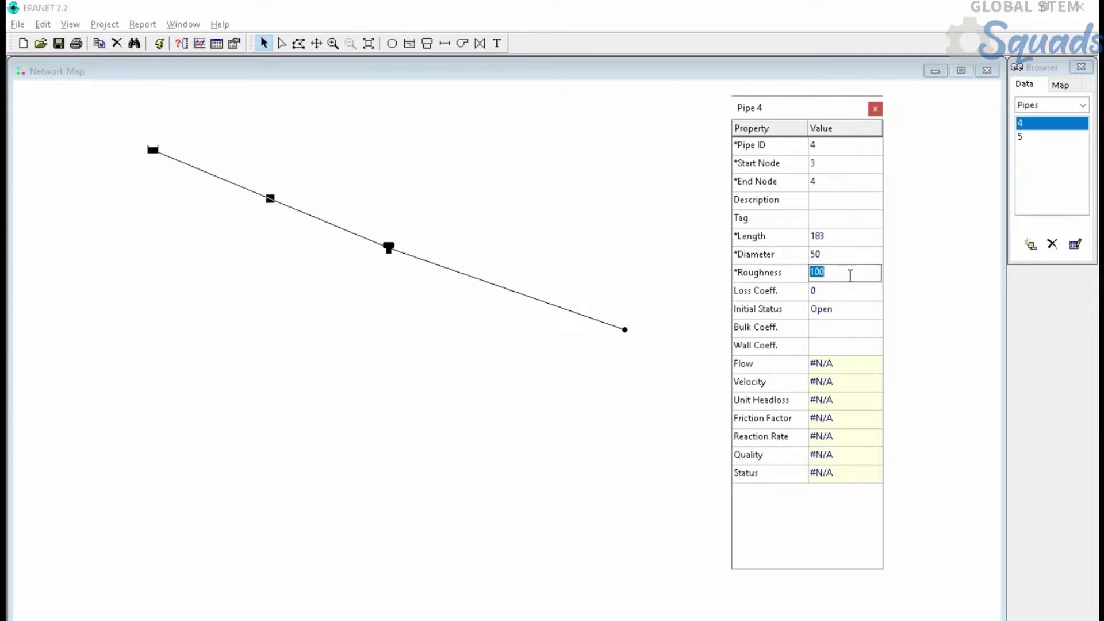
pyautogui.write('150')
pyautogui.press('Return')
# Set Junction 8's base demand to 0.01.
pyautogui.click(625, 330)
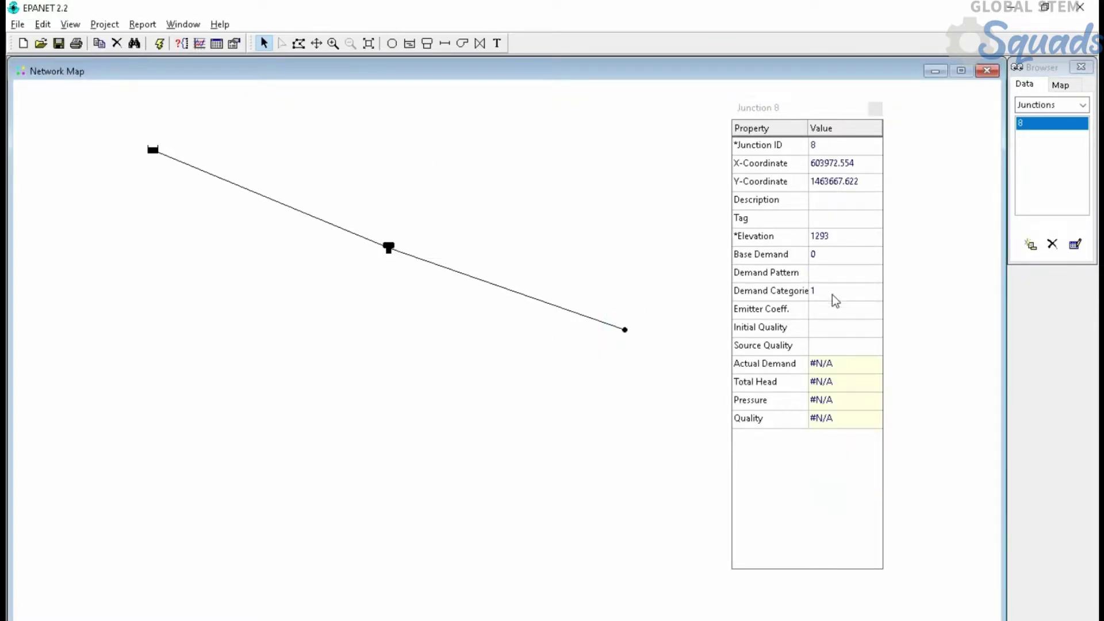
pyautogui.click(843, 254)
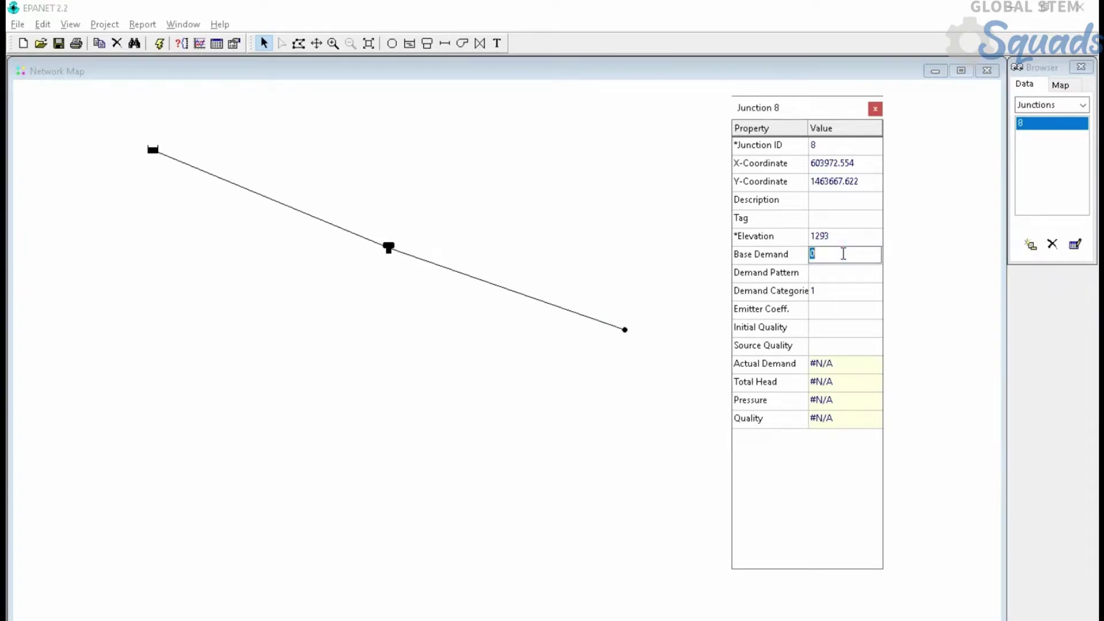
pyautogui.write('0.01')
pyautogui.press('Return')
# Run the simulation and colour the map's nodes by Pressure and links by Flow.
pyautogui.click(159, 43)
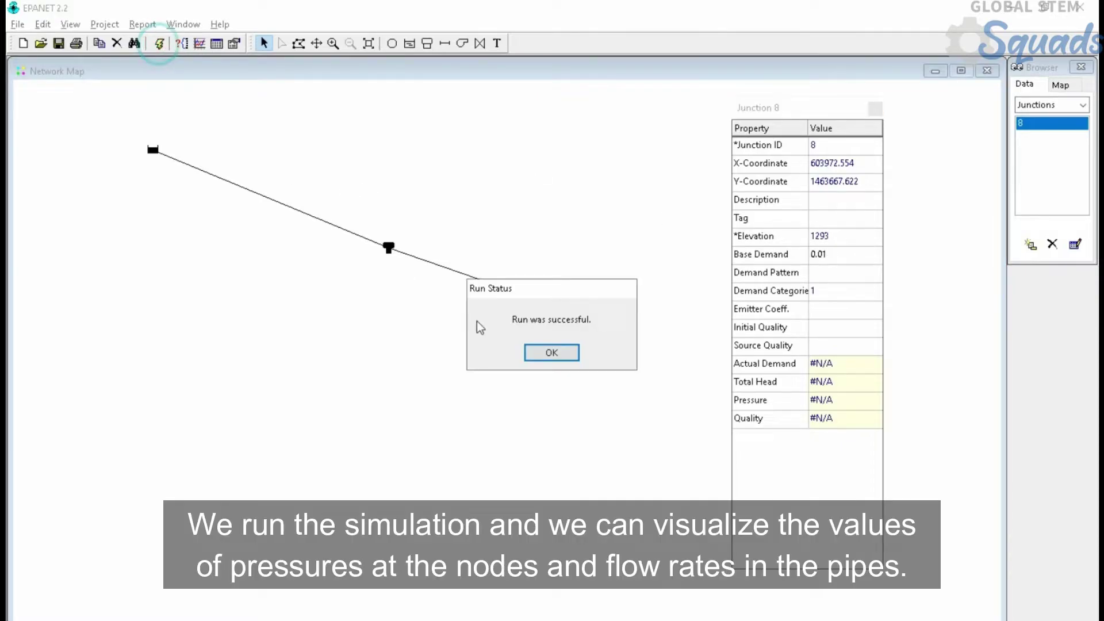
pyautogui.click(571, 355)
pyautogui.click(1060, 84)
pyautogui.click(1058, 117)
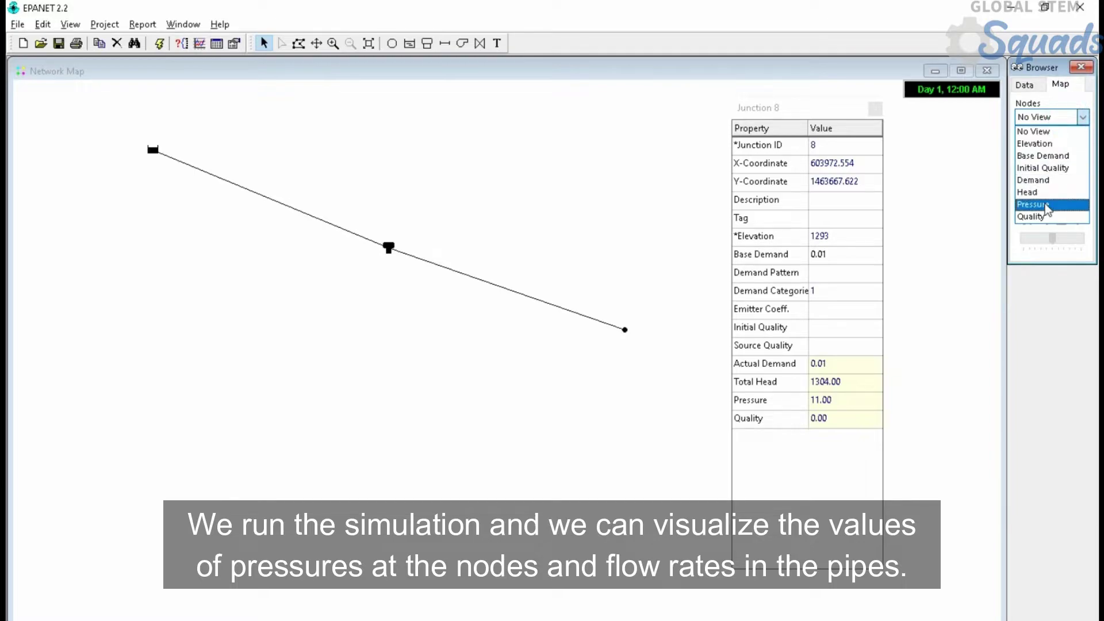
pyautogui.click(1062, 204)
pyautogui.click(1061, 153)
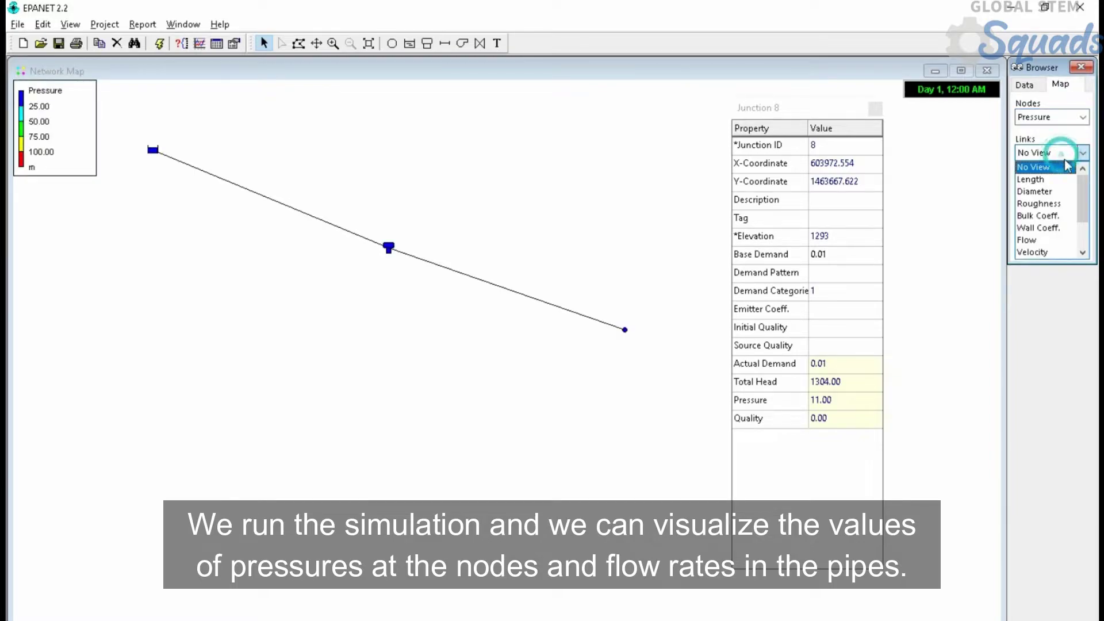
pyautogui.click(1035, 240)
# Show node and link values on the map with filled flow-direction arrows.
pyautogui.click(70, 24)
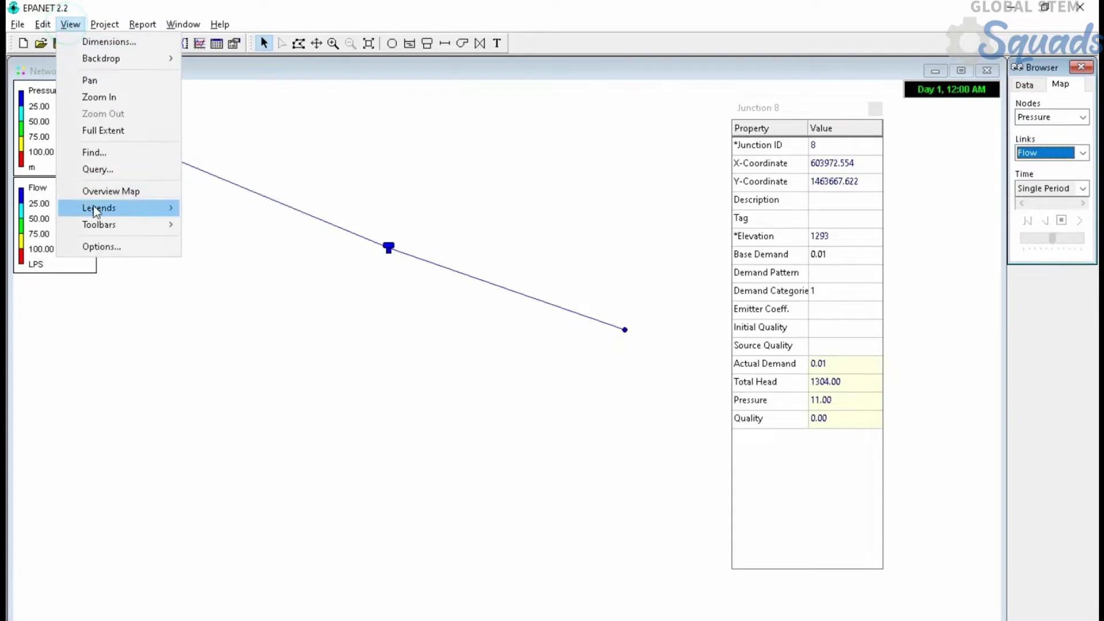
pyautogui.click(99, 246)
pyautogui.click(459, 319)
pyautogui.click(550, 264)
pyautogui.click(551, 306)
pyautogui.click(474, 377)
pyautogui.click(559, 293)
pyautogui.click(486, 433)
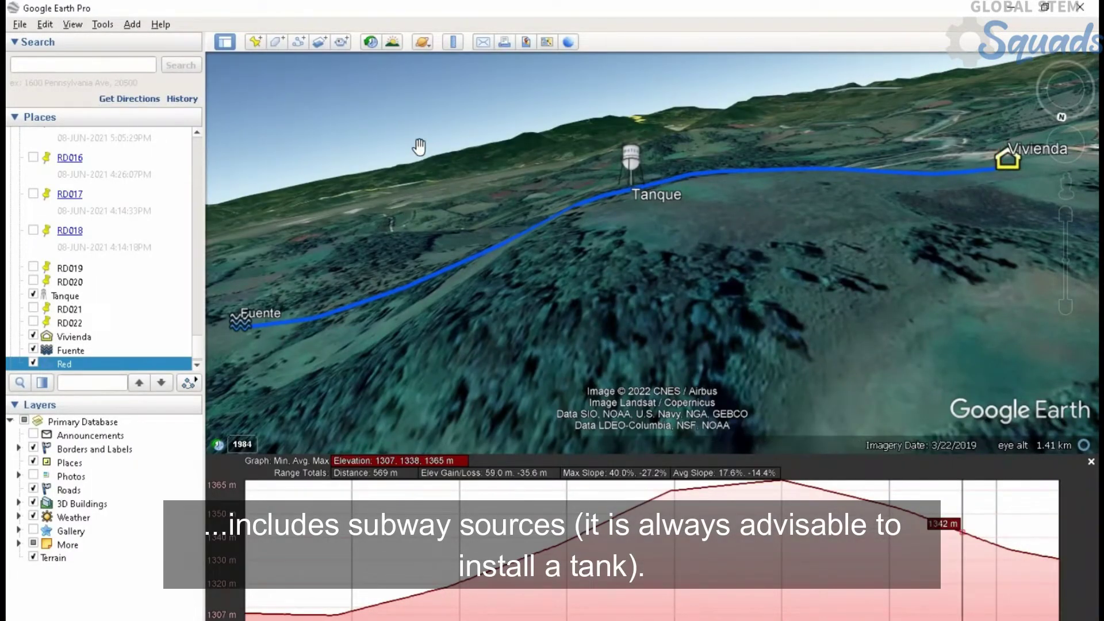
# Place a reservoir, tank and junction in EPANET, then open the Tanque placemark's properties.
pyautogui.hotkey('alt', 'Tab')
pyautogui.click(419, 186)
pyautogui.click(410, 43)
pyautogui.click(160, 394)
pyautogui.click(427, 43)
pyautogui.click(461, 260)
pyautogui.click(393, 43)
pyautogui.click(731, 332)
pyautogui.click(264, 43)
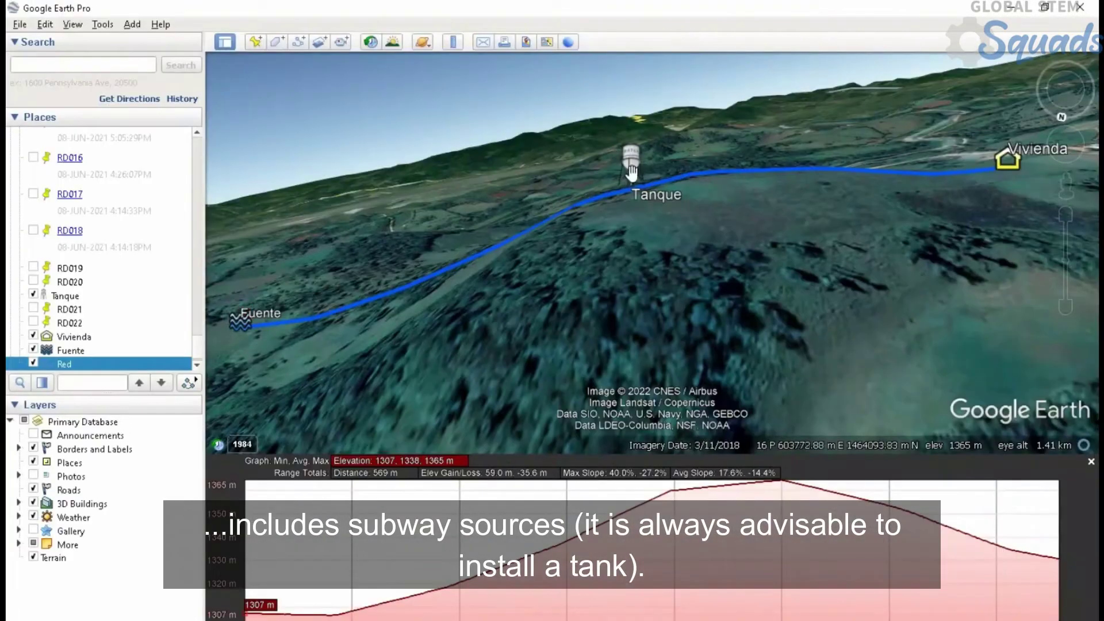
pyautogui.rightClick(633, 153)
pyautogui.click(671, 365)
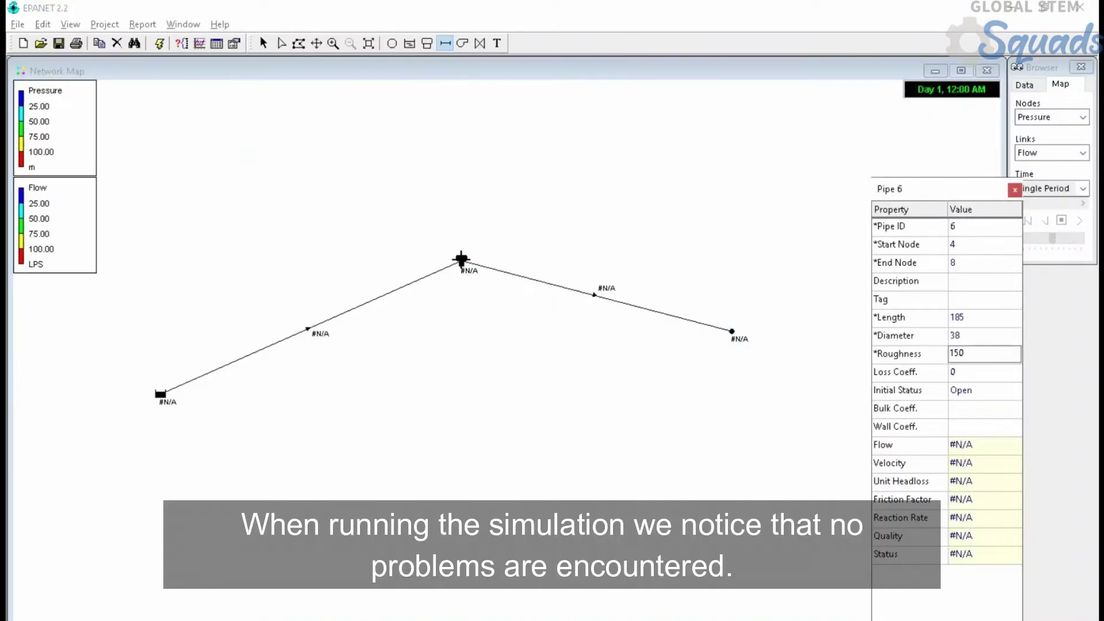
# Run the single-period simulation and open the project's analysis options.
pyautogui.click(159, 43)
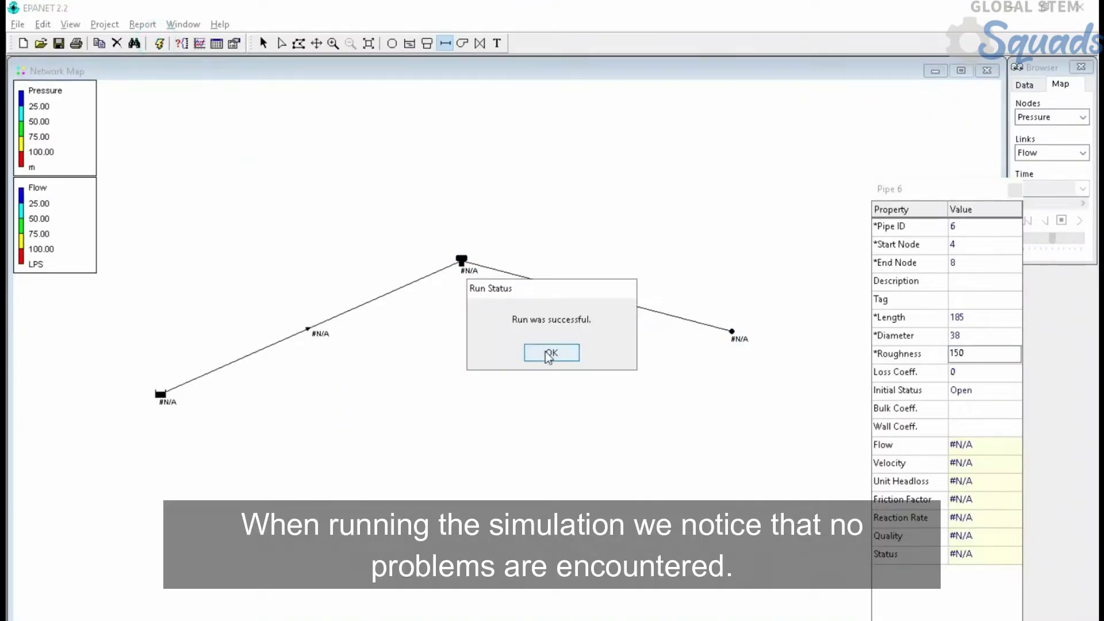
pyautogui.click(545, 352)
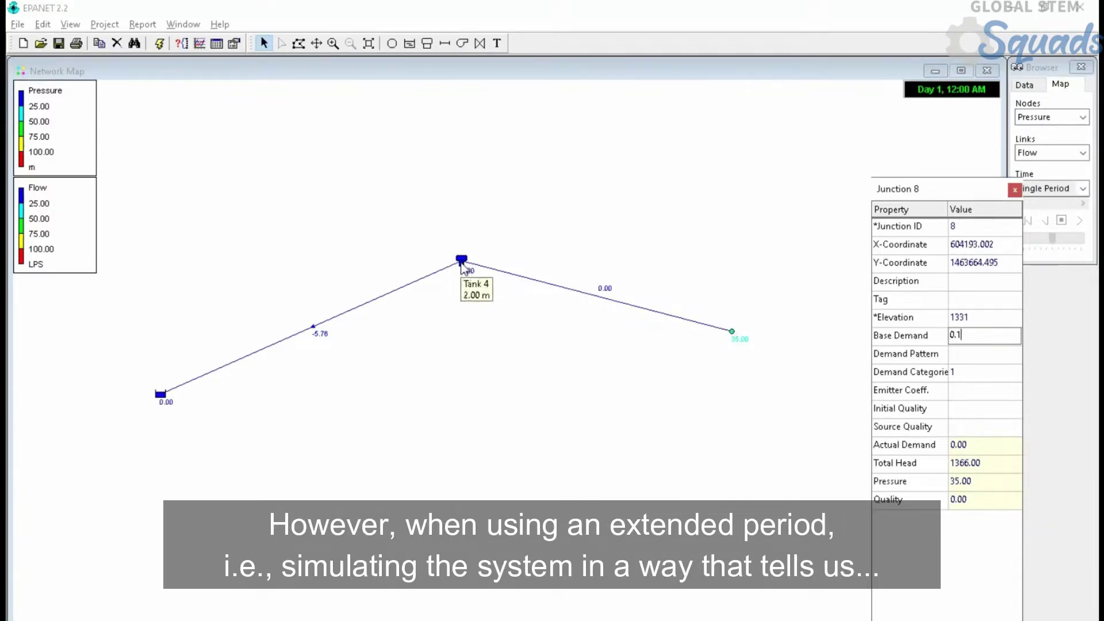
pyautogui.click(1024, 84)
pyautogui.click(1080, 104)
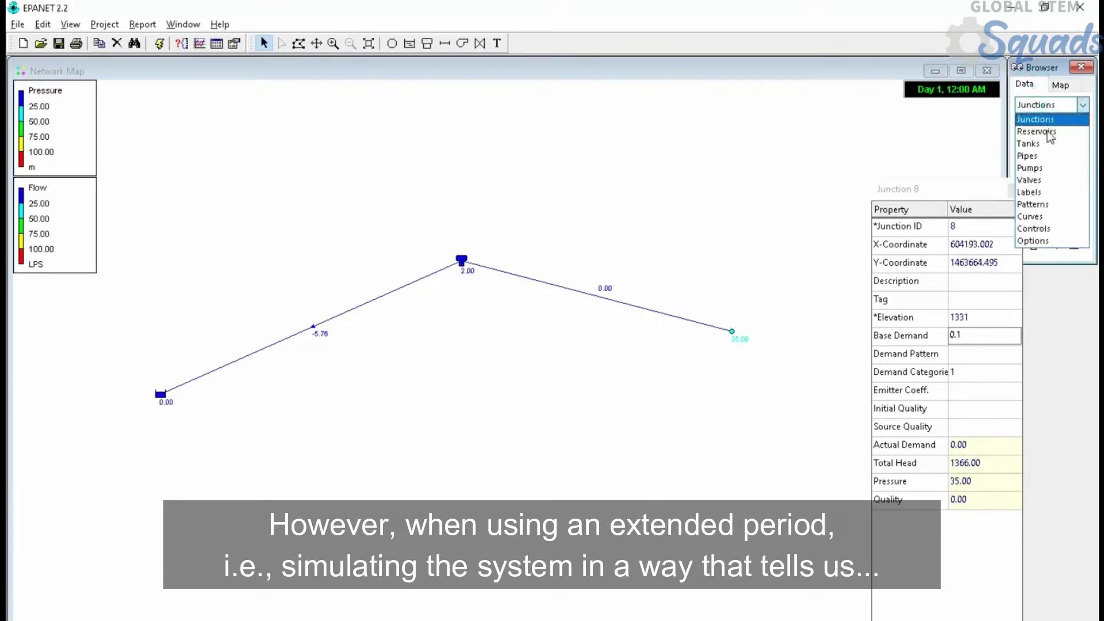
pyautogui.click(1033, 242)
# Set Total Duration to 24 hours, rerun, and open the Status Report of warnings.
pyautogui.click(1030, 165)
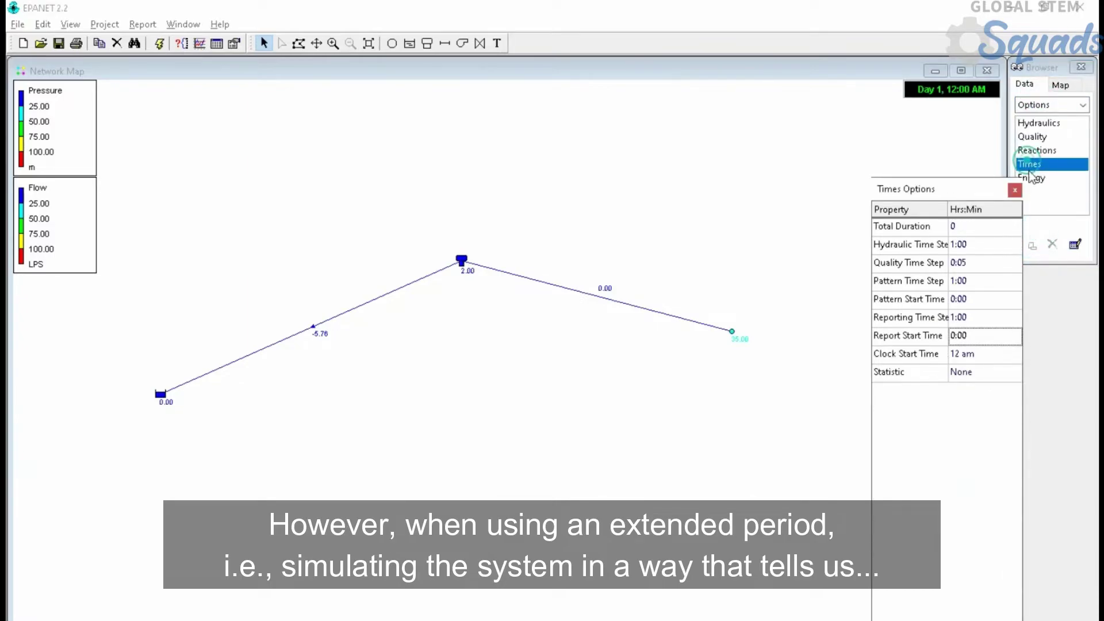
pyautogui.click(985, 231)
pyautogui.click(983, 229)
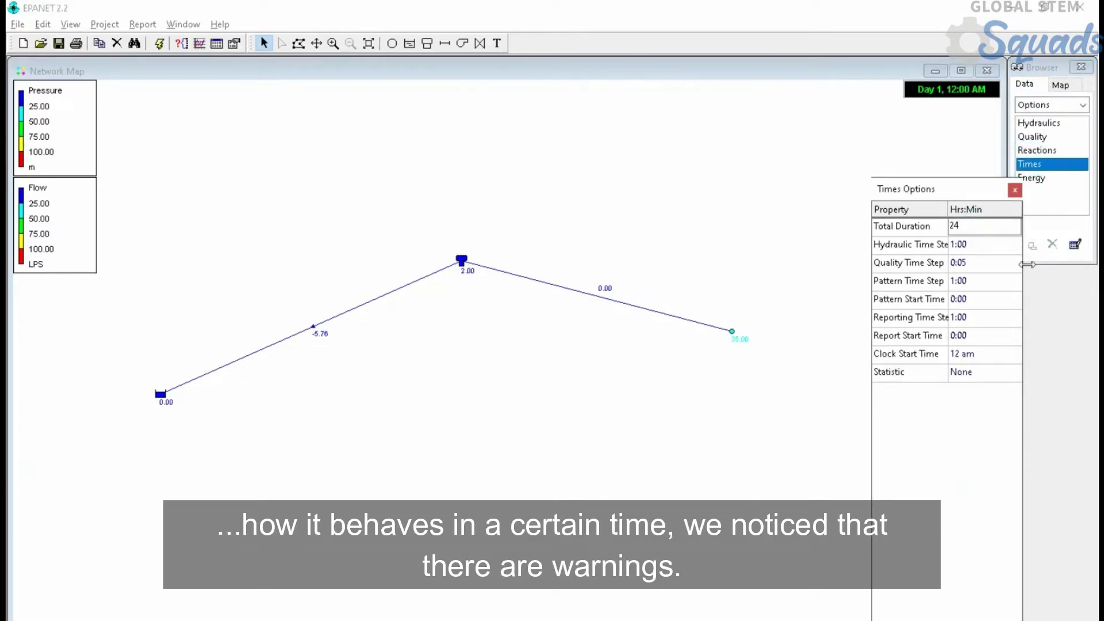
pyautogui.write('24')
pyautogui.click(969, 192)
pyautogui.click(160, 43)
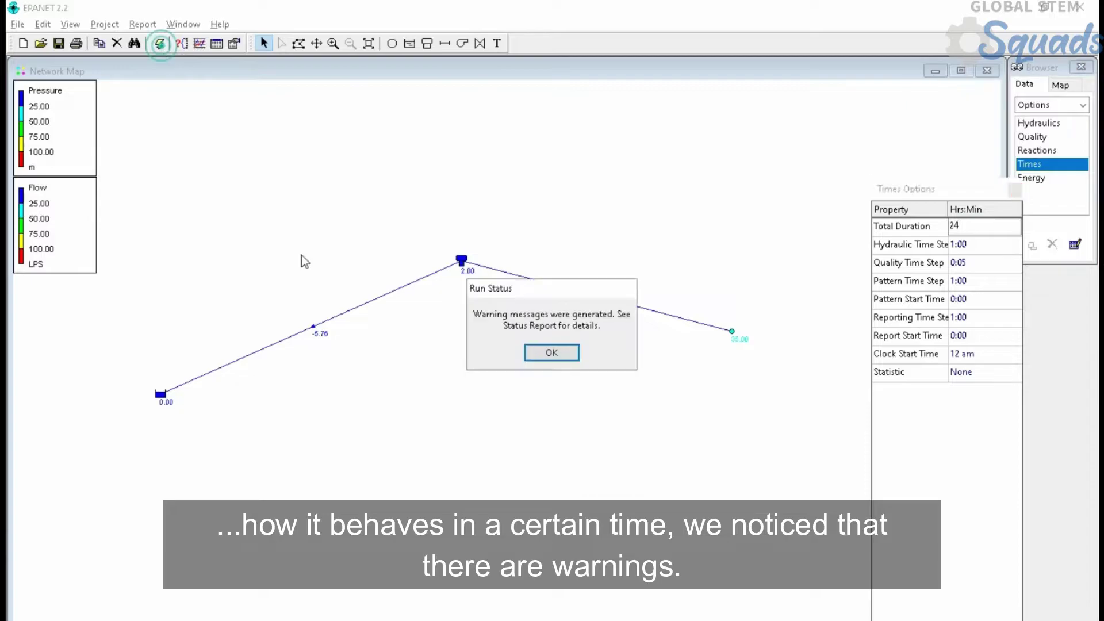
pyautogui.click(555, 353)
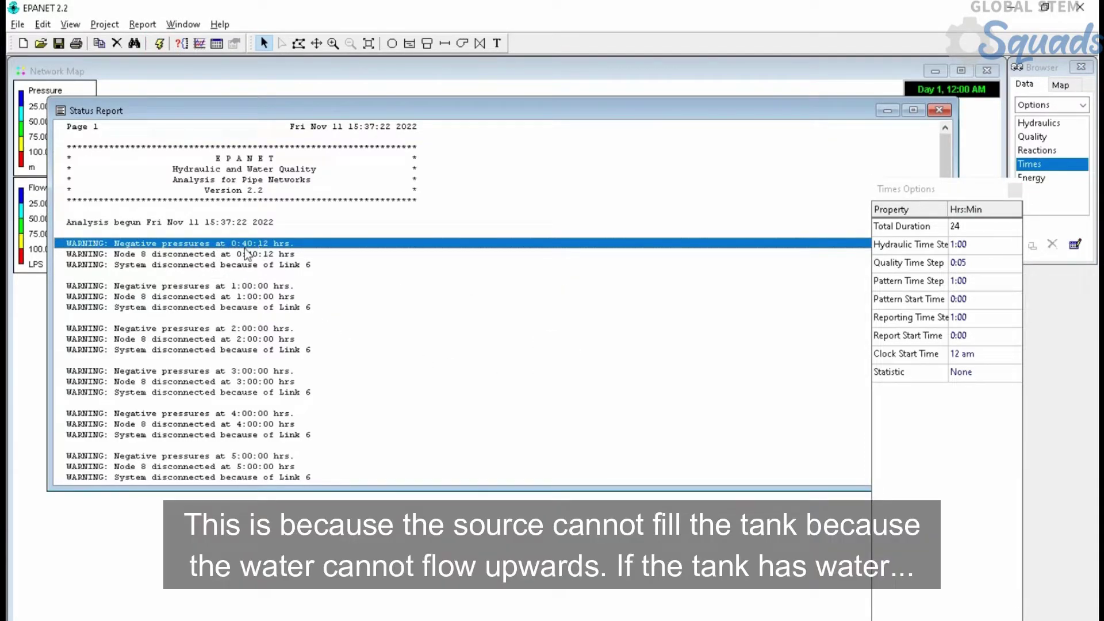
# Close the Status Report and pan and zoom the map onto the source reservoir.
pyautogui.click(938, 111)
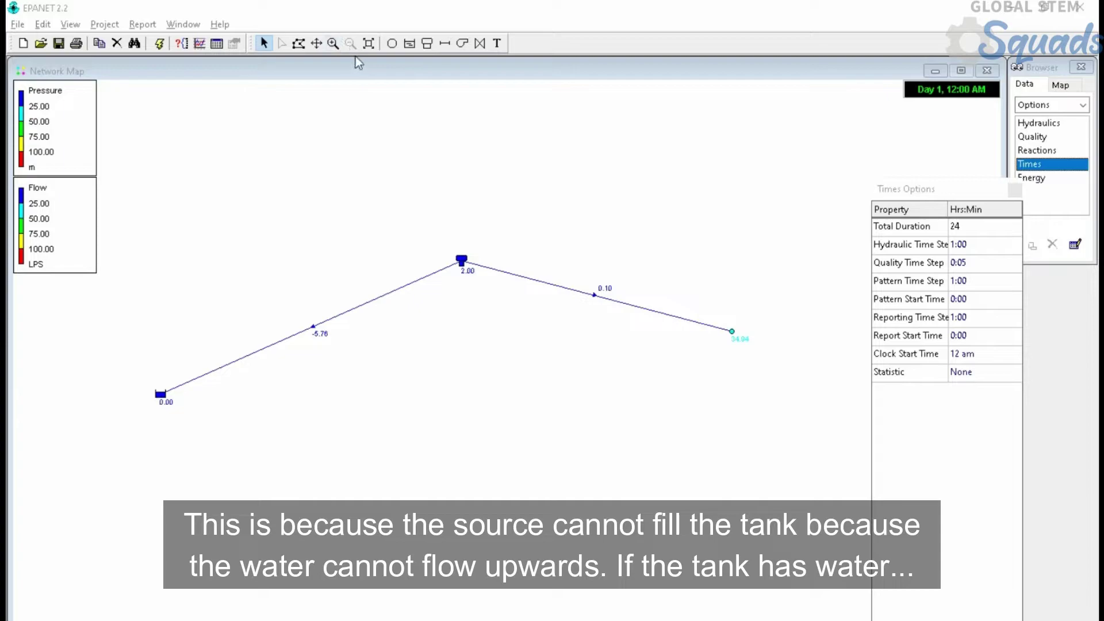
pyautogui.click(316, 44)
pyautogui.moveTo(309, 364); pyautogui.dragTo(280, 339)
pyautogui.scroll(-1, 510, 346)
pyautogui.scroll(1, 738, 375)
pyautogui.scroll(1, 506, 314)
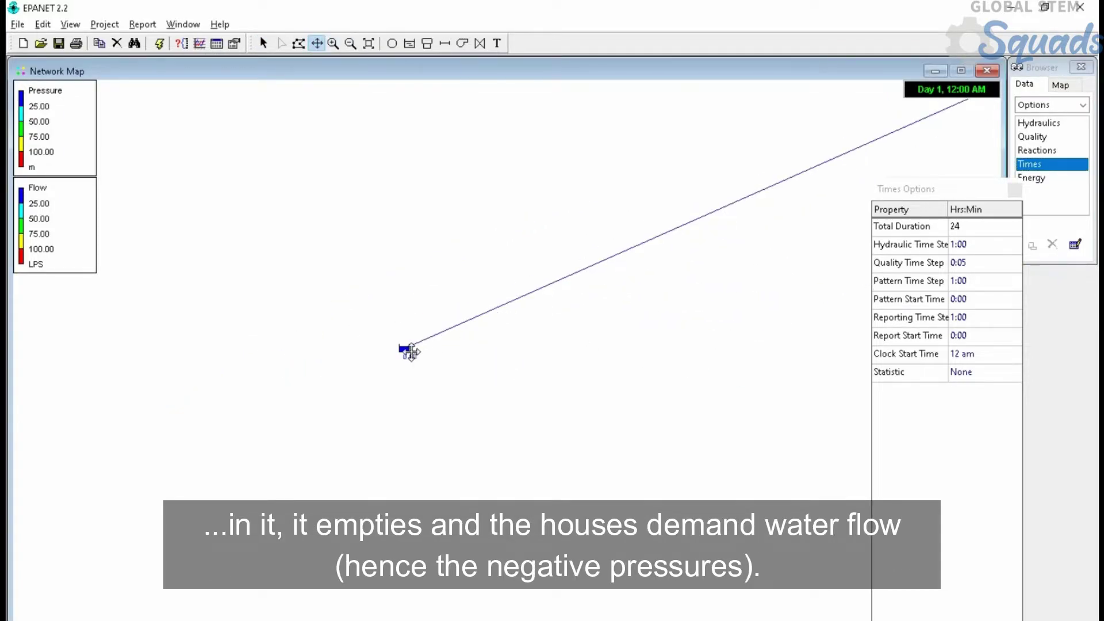
# Add Junction 9 beside the reservoir and make it Pipe 5's start node.
pyautogui.click(392, 43)
pyautogui.click(423, 340)
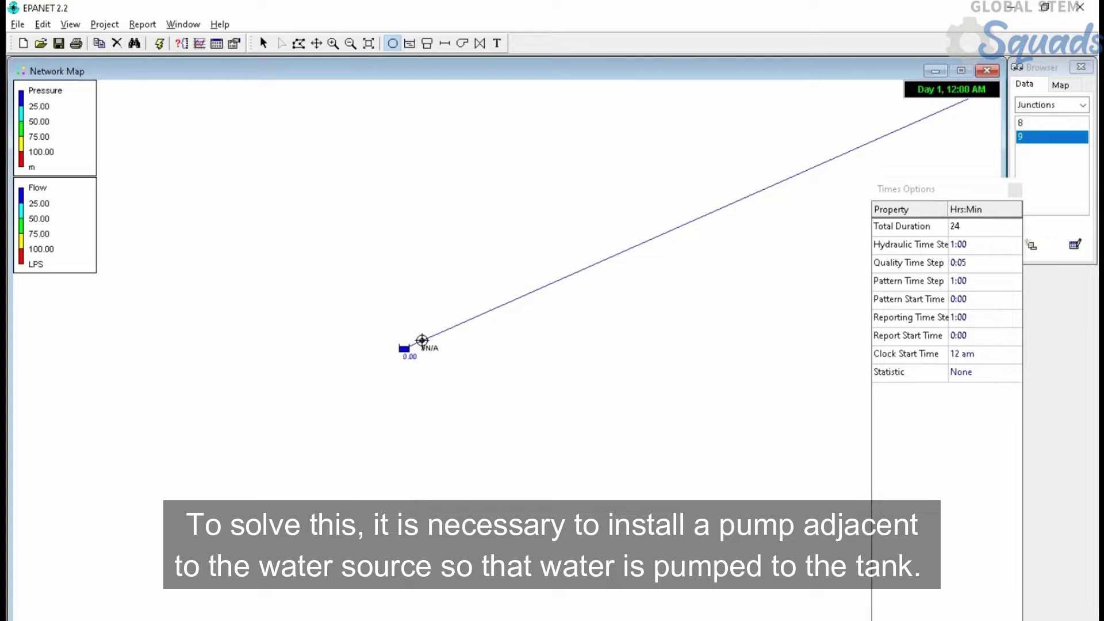
pyautogui.click(263, 43)
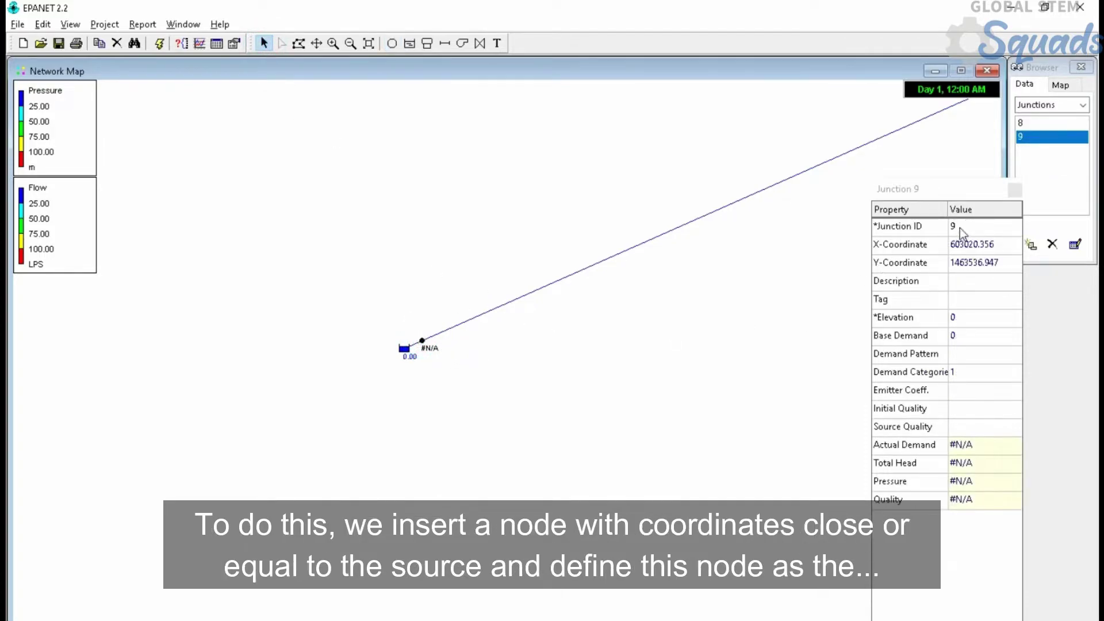
pyautogui.click(793, 180)
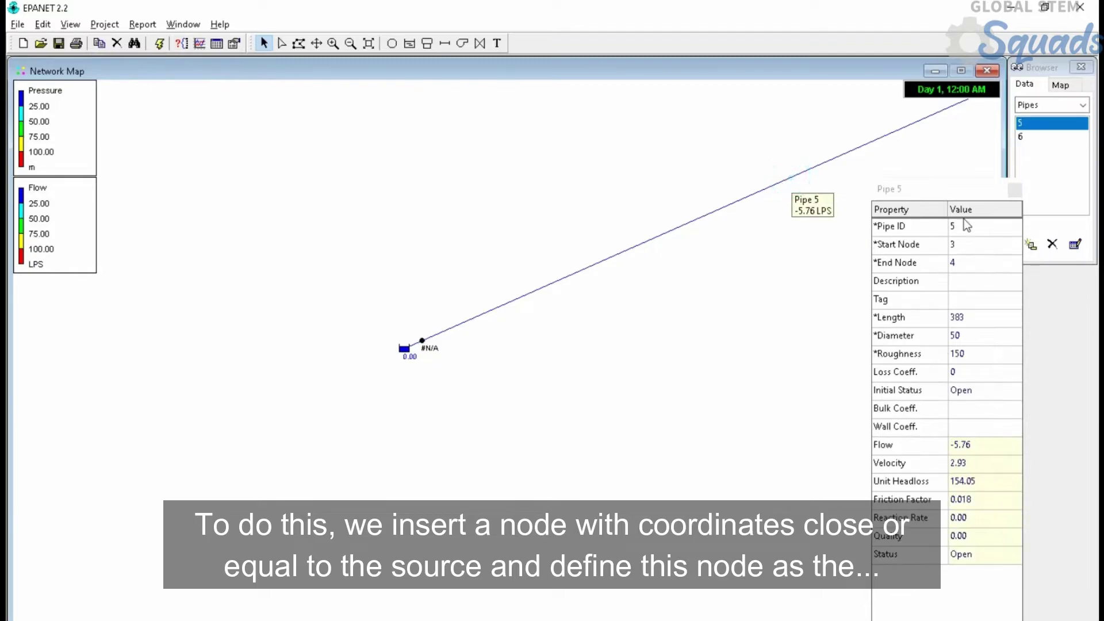
pyautogui.click(404, 350)
pyautogui.click(422, 342)
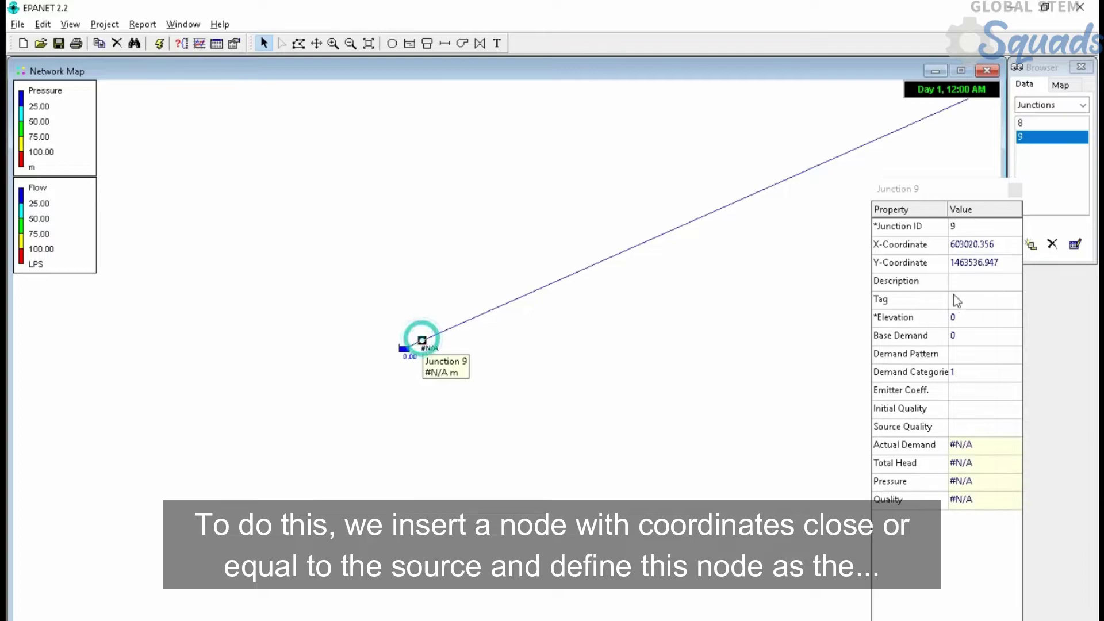
pyautogui.click(492, 309)
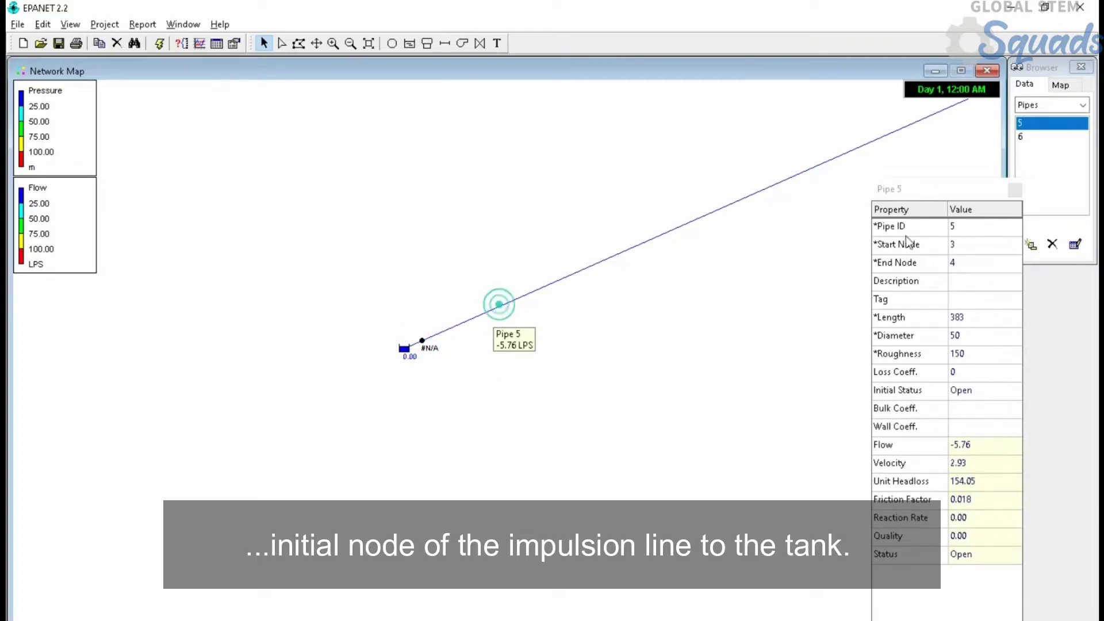
pyautogui.click(966, 247)
pyautogui.write('9')
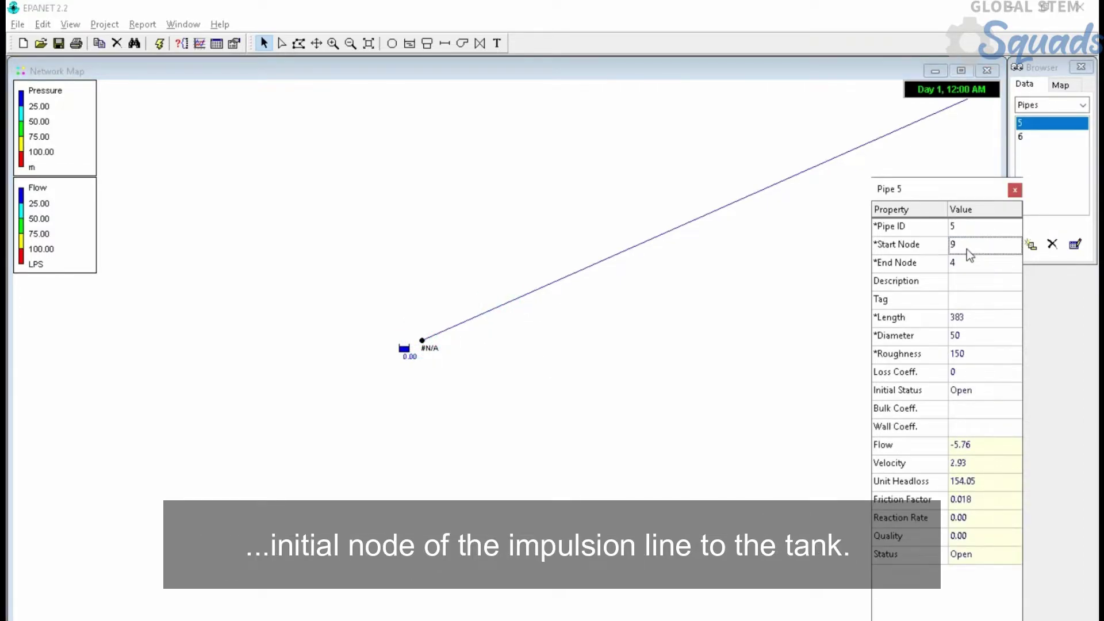
# Copy Reservoir 3's total head 1307 into Junction 9's elevation.
pyautogui.click(404, 348)
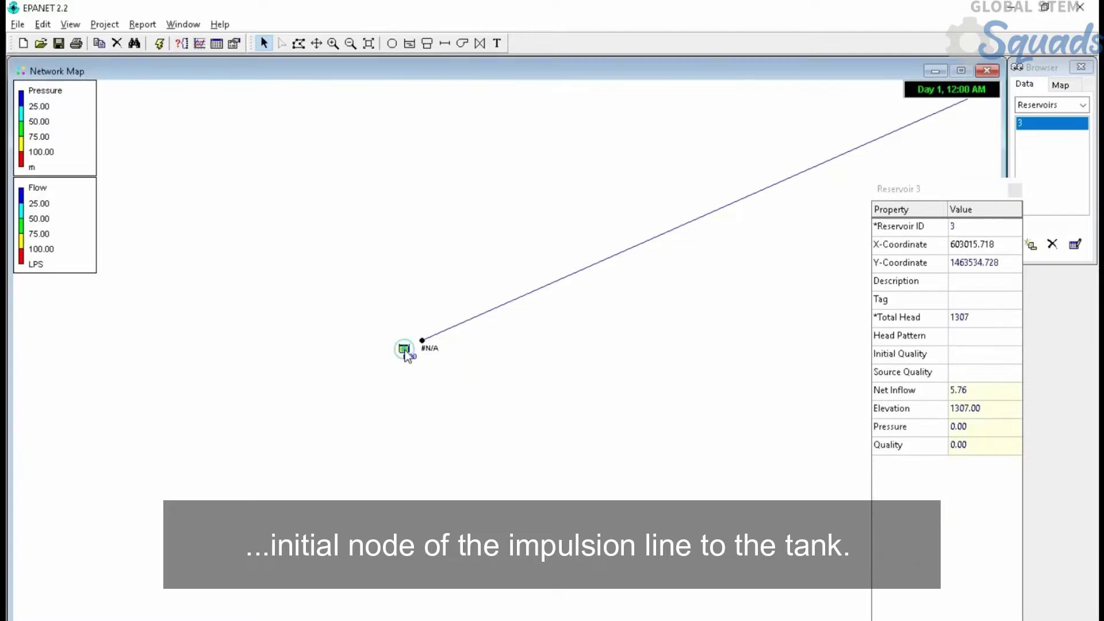
pyautogui.click(966, 318)
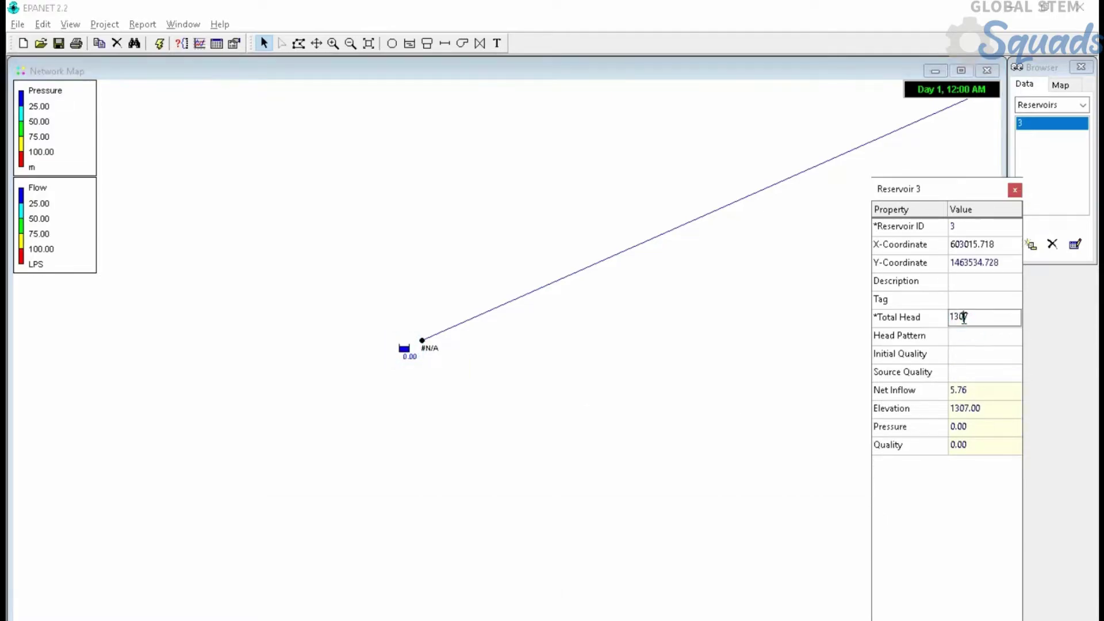
pyautogui.rightClick(964, 318)
pyautogui.click(943, 362)
pyautogui.click(422, 340)
pyautogui.click(972, 317)
pyautogui.rightClick(973, 316)
pyautogui.click(968, 313)
pyautogui.rightClick(953, 315)
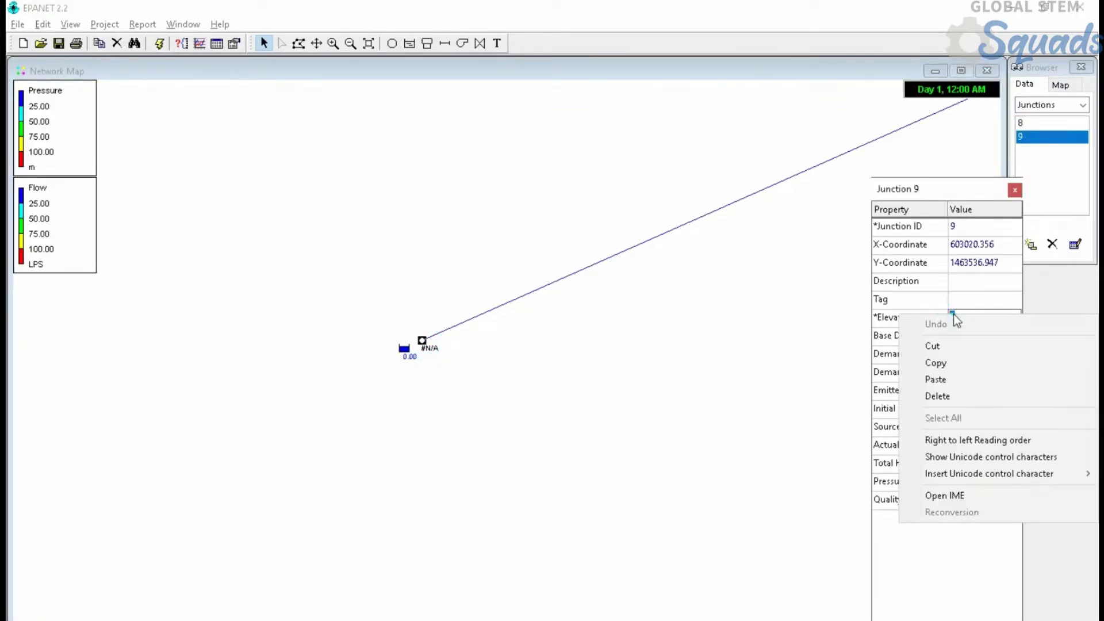
pyautogui.click(979, 376)
pyautogui.press('Return')
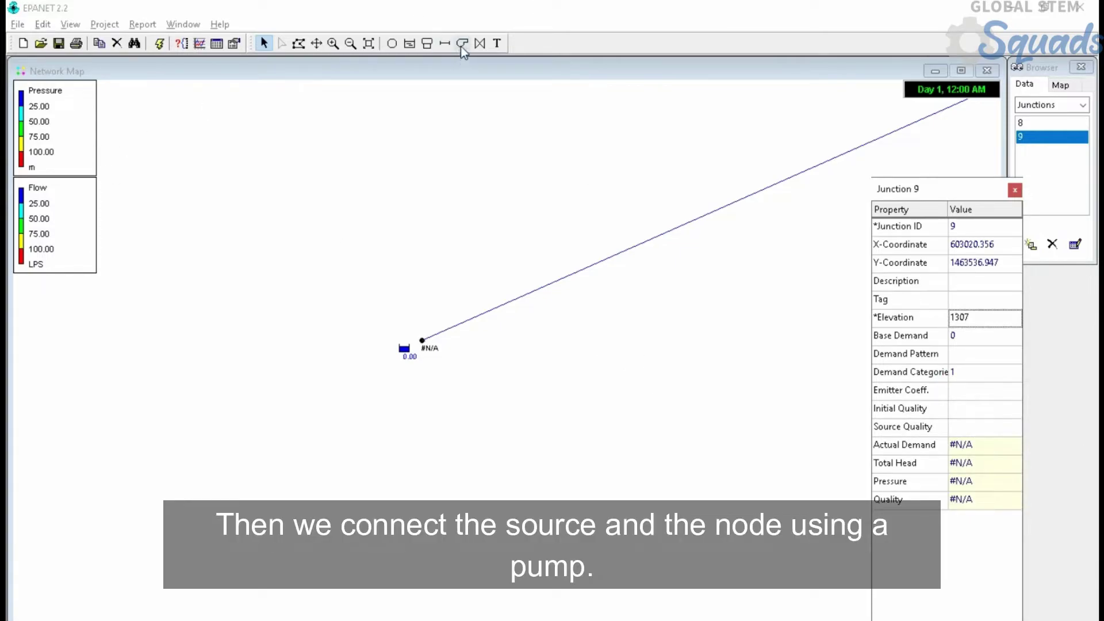
# Draw Pump 1 from Reservoir 3 to Junction 9.
pyautogui.click(462, 43)
pyautogui.scroll(2, 414, 352)
pyautogui.scroll(1, 500, 357)
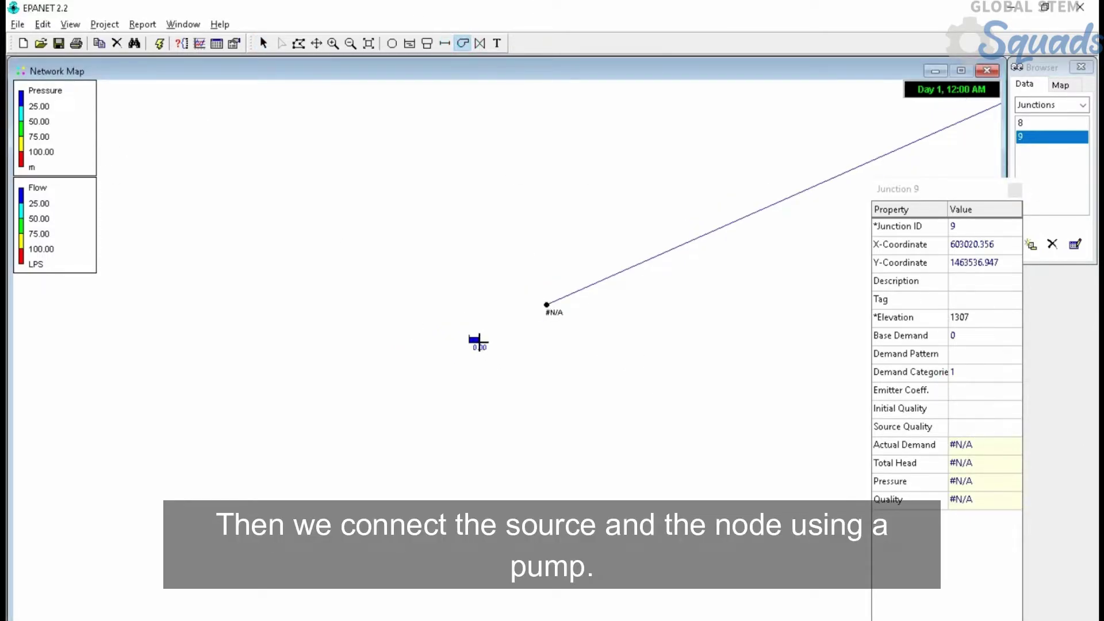
pyautogui.click(475, 337)
pyautogui.click(546, 303)
pyautogui.click(263, 43)
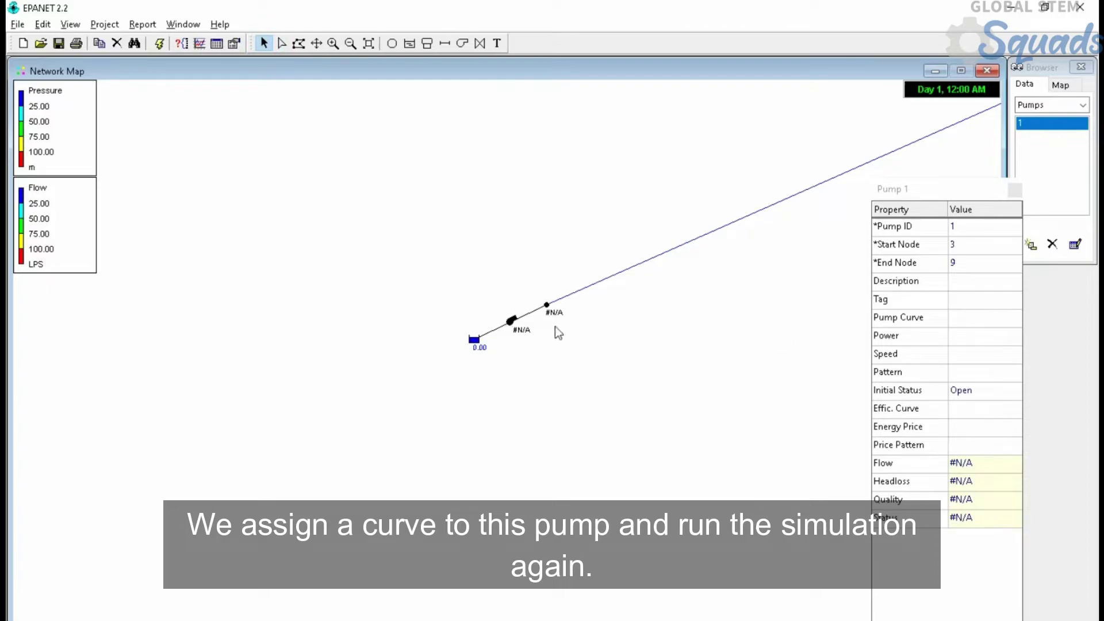
# Open Curve1 from the Browser's Curves list and start editing its head value.
pyautogui.click(1066, 105)
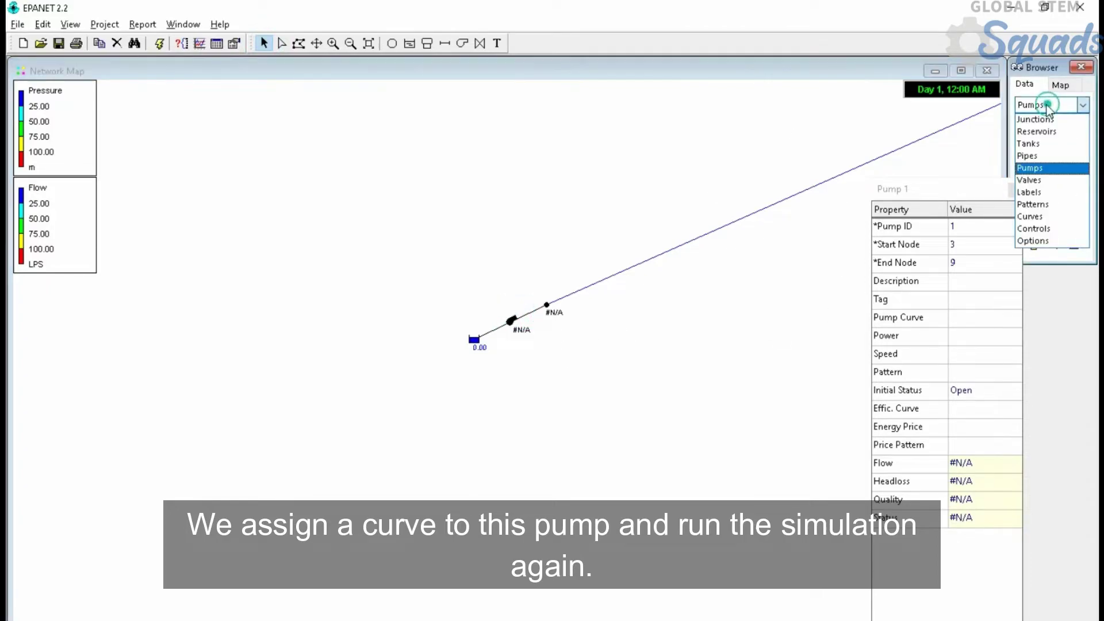
pyautogui.click(1039, 216)
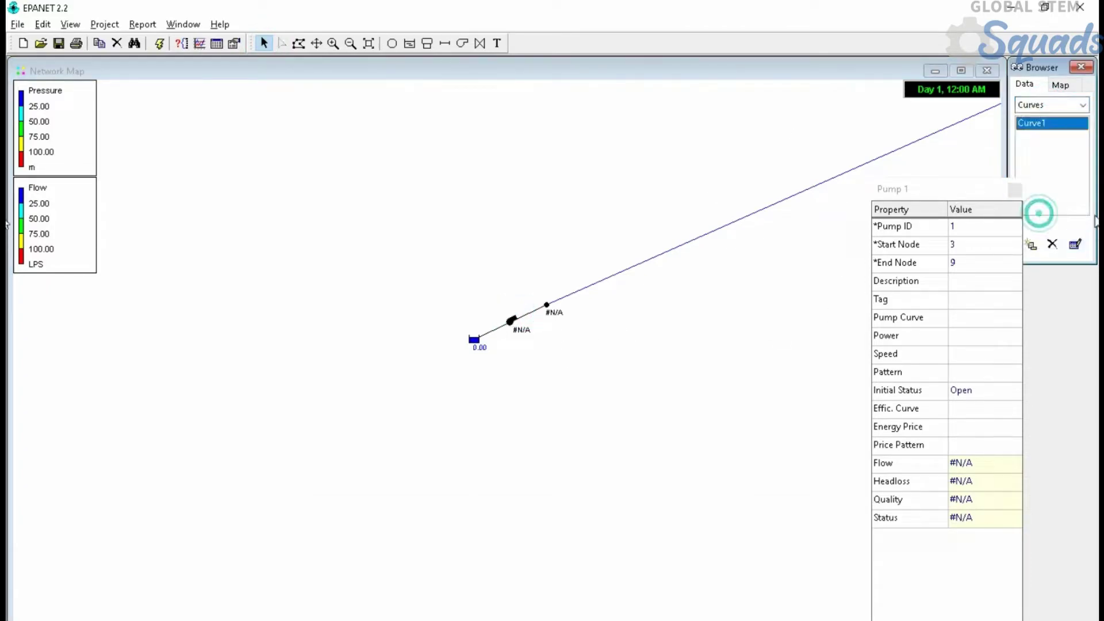
pyautogui.click(1073, 244)
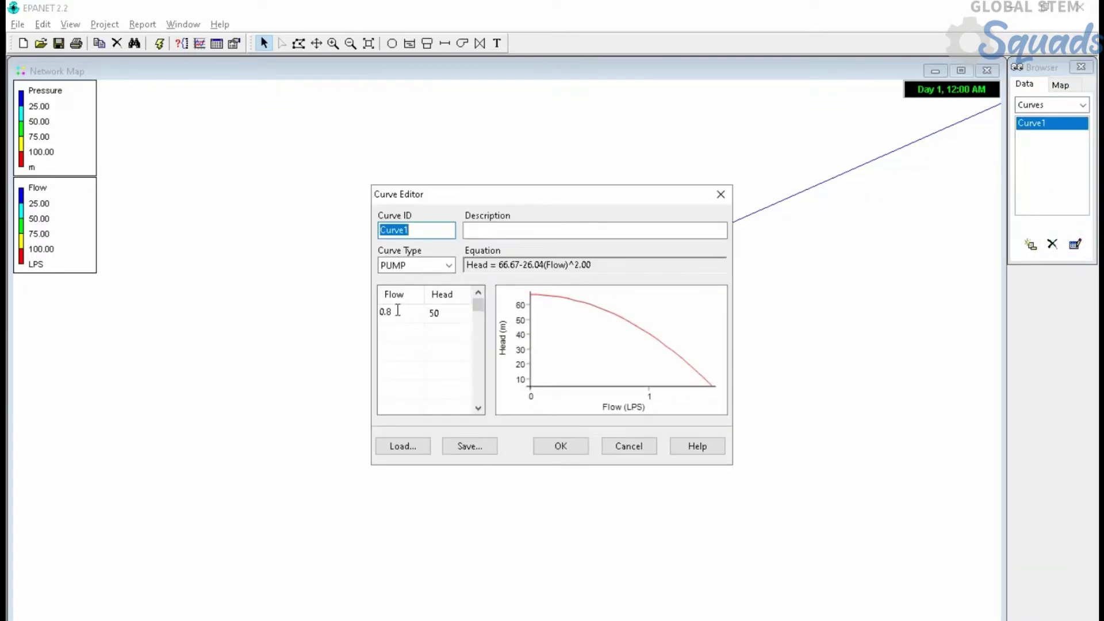
pyautogui.click(450, 314)
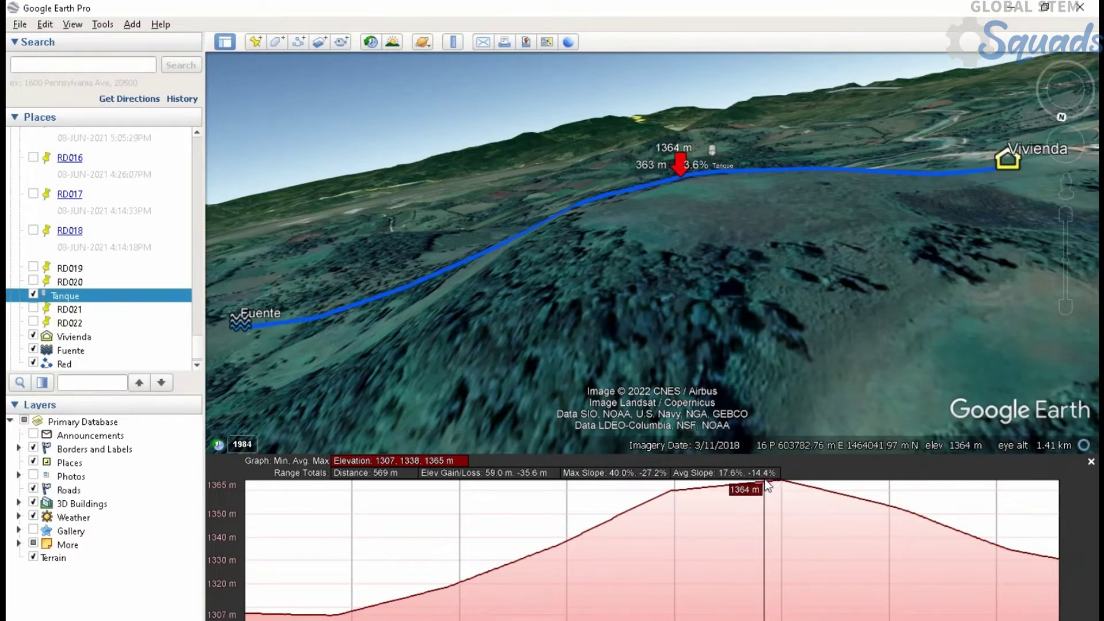
# Compute 1364 − 1307 = 57 m in Calculator, then return to EPANET.
pyautogui.press('super+r')
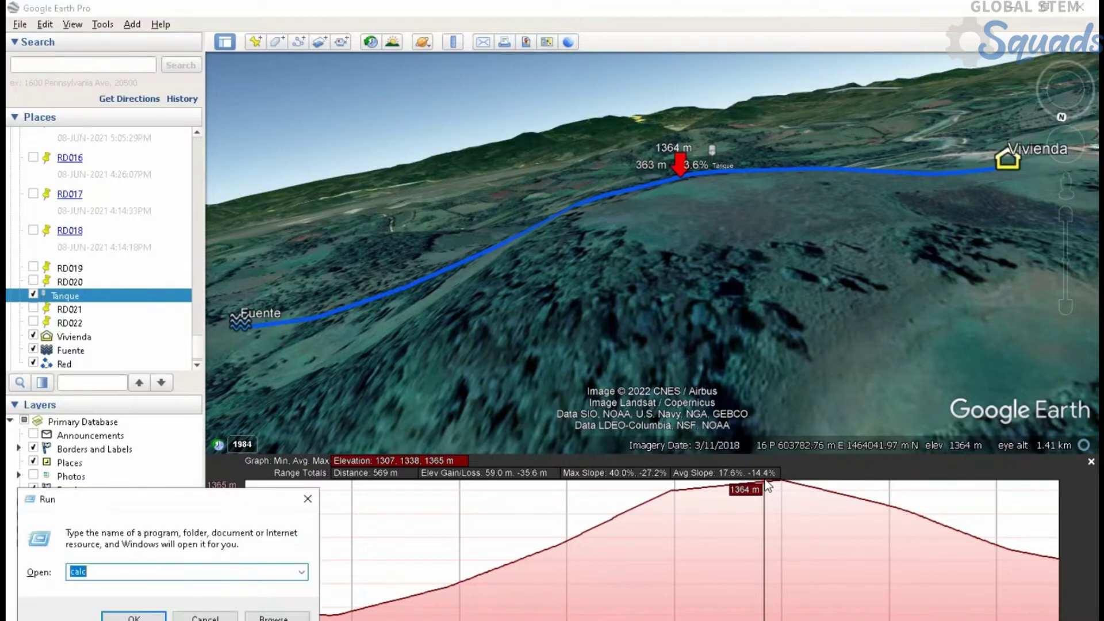
pyautogui.press('Return')
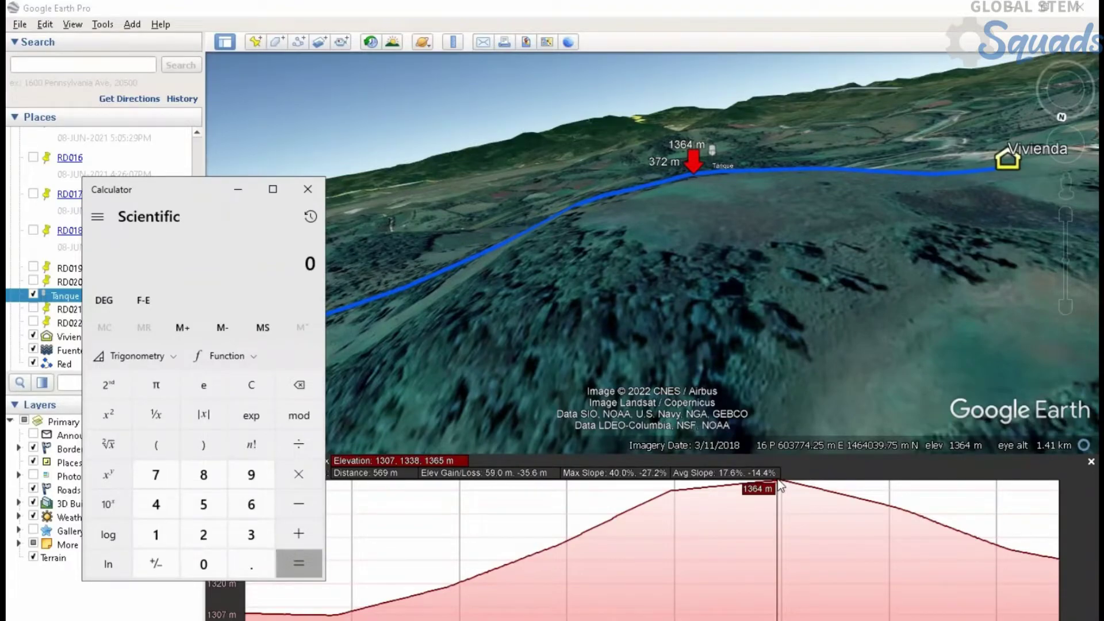
pyautogui.write('364 - 1307')
pyautogui.press('Return')
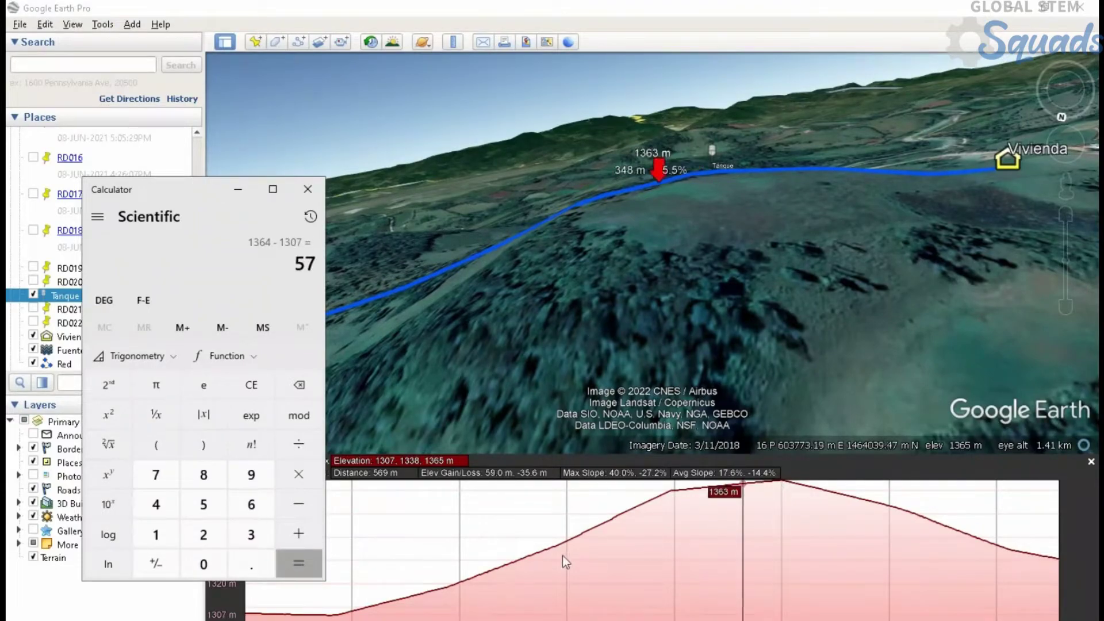
pyautogui.hotkey('alt', 'Tab')
pyautogui.hotkey('alt', 'Tab')
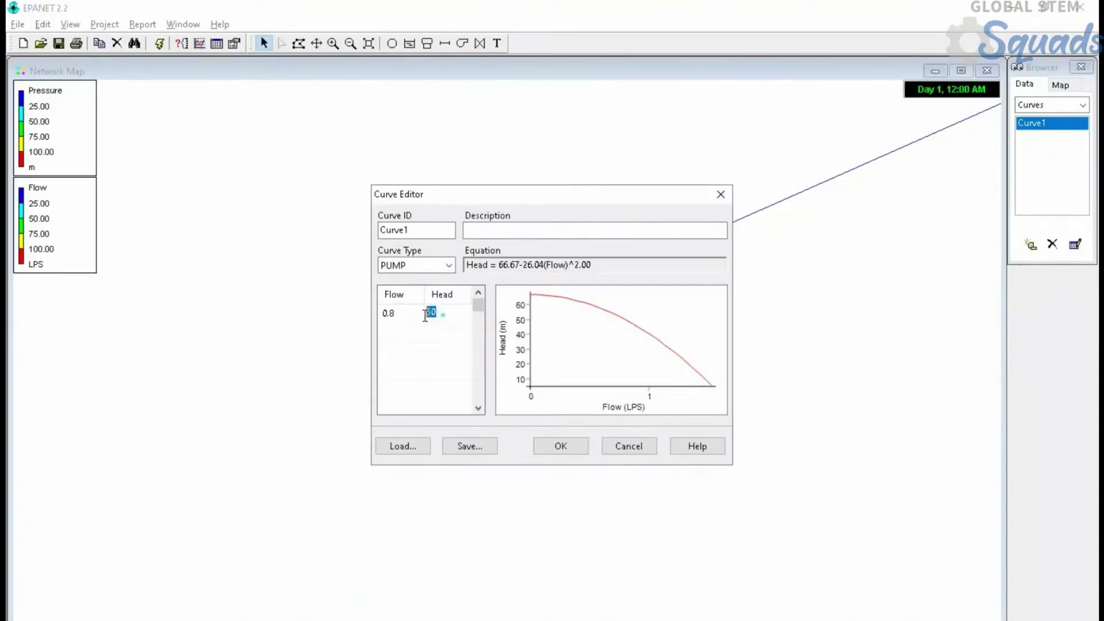
# Set Curve1's head to 70 and assign Curve1 as Pump 1's pump curve.
pyautogui.write('70')
pyautogui.click(565, 446)
pyautogui.click(957, 134)
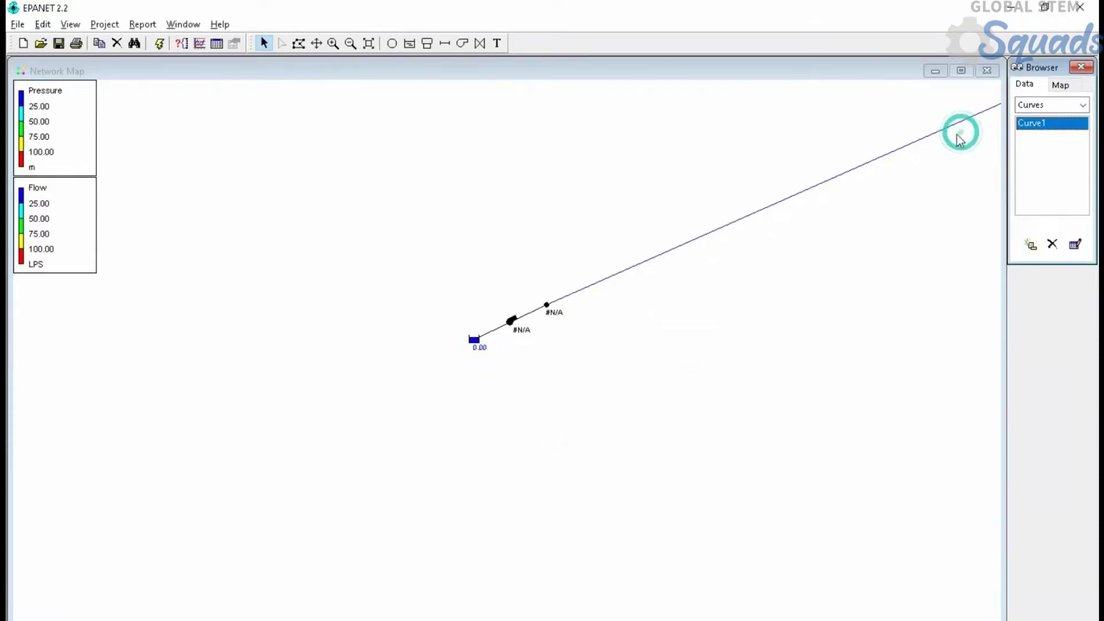
pyautogui.doubleClick(512, 319)
pyautogui.click(972, 320)
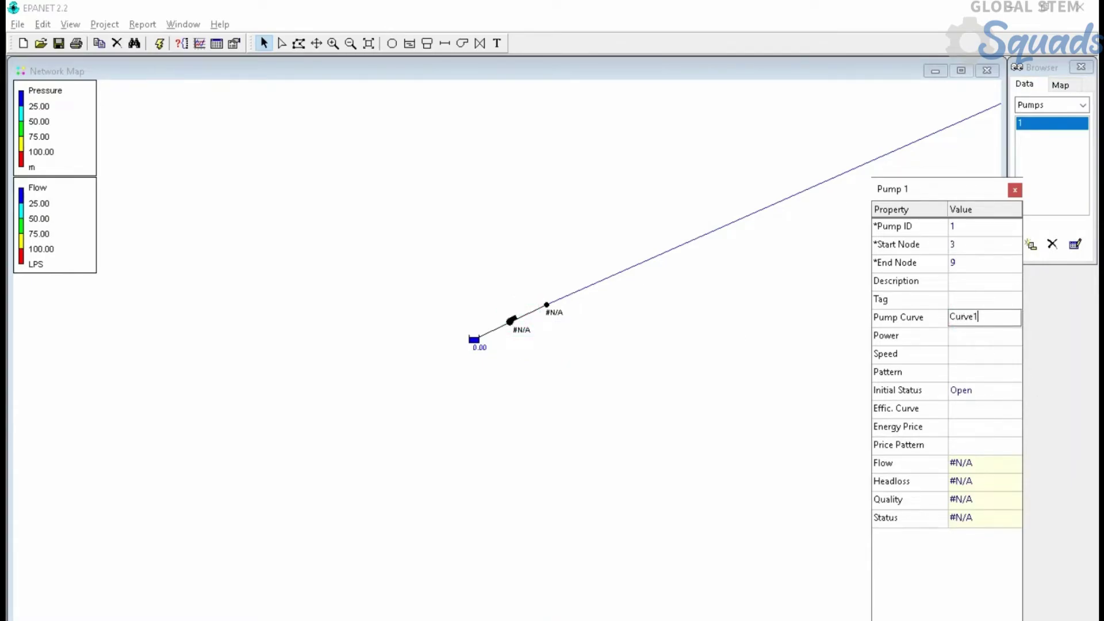
pyautogui.write('Curve1')
# Run the simulation and check Pipe 5's results.
pyautogui.click(159, 43)
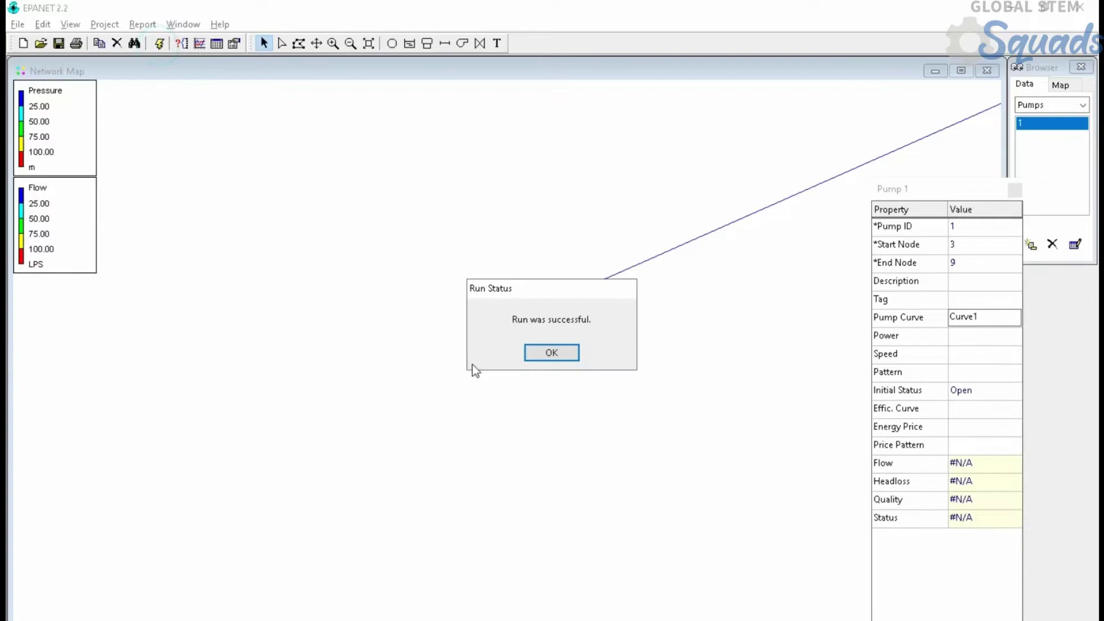
pyautogui.click(551, 352)
pyautogui.click(706, 233)
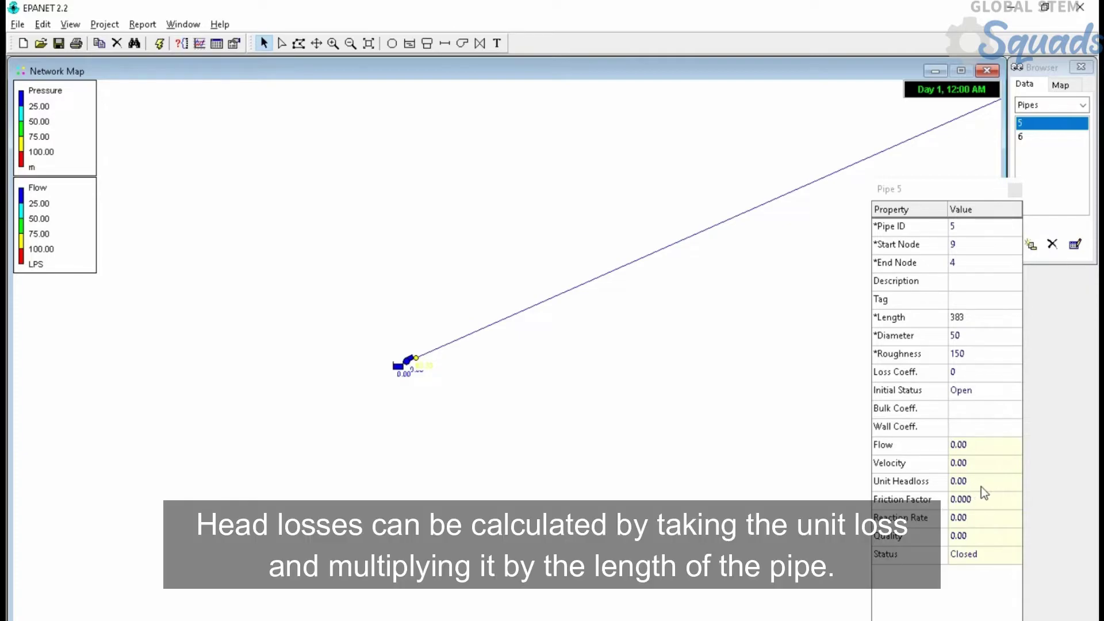
pyautogui.scroll(-1, 827, 228)
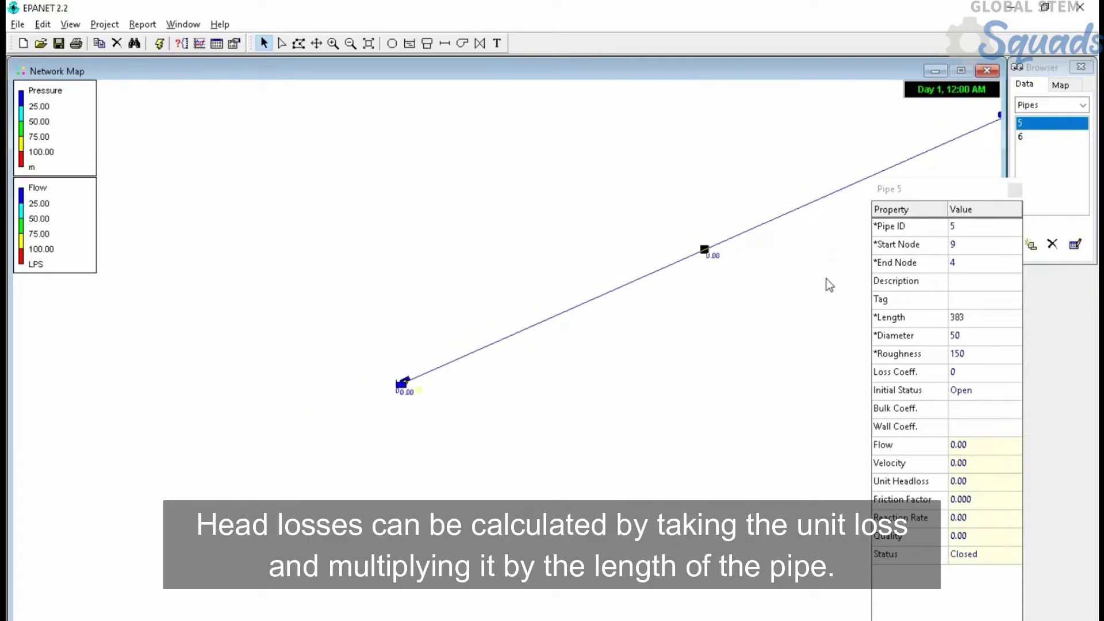
pyautogui.click(960, 483)
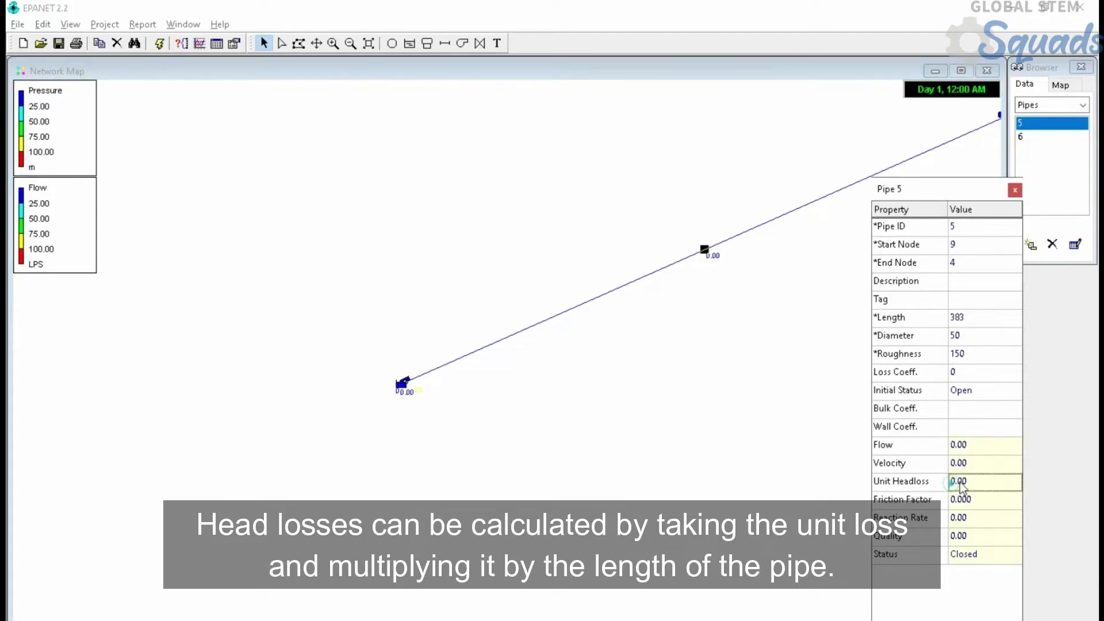
pyautogui.click(721, 245)
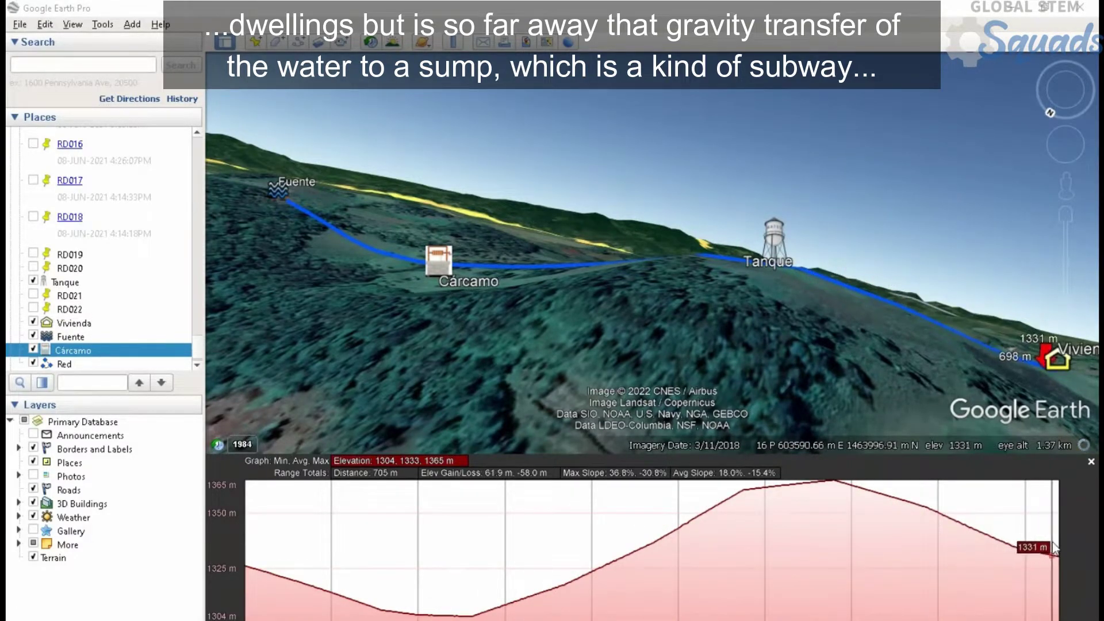
# Leave Google Earth Pro and return to the EPANET 2 window with its empty network.
pyautogui.hotkey('alt', 'Tab')
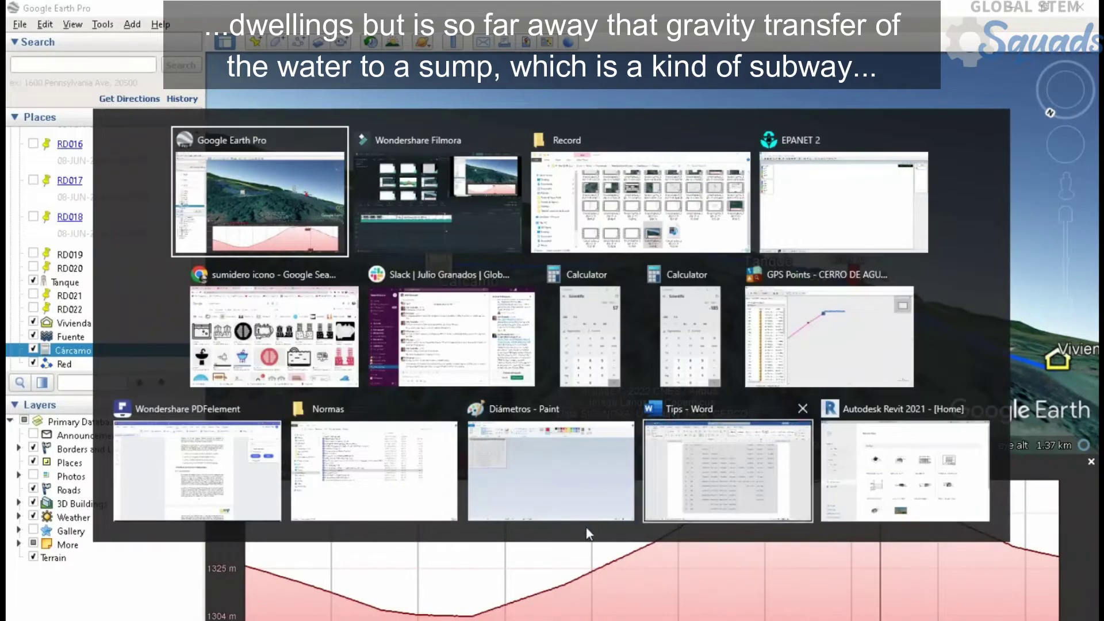
pyautogui.click(839, 230)
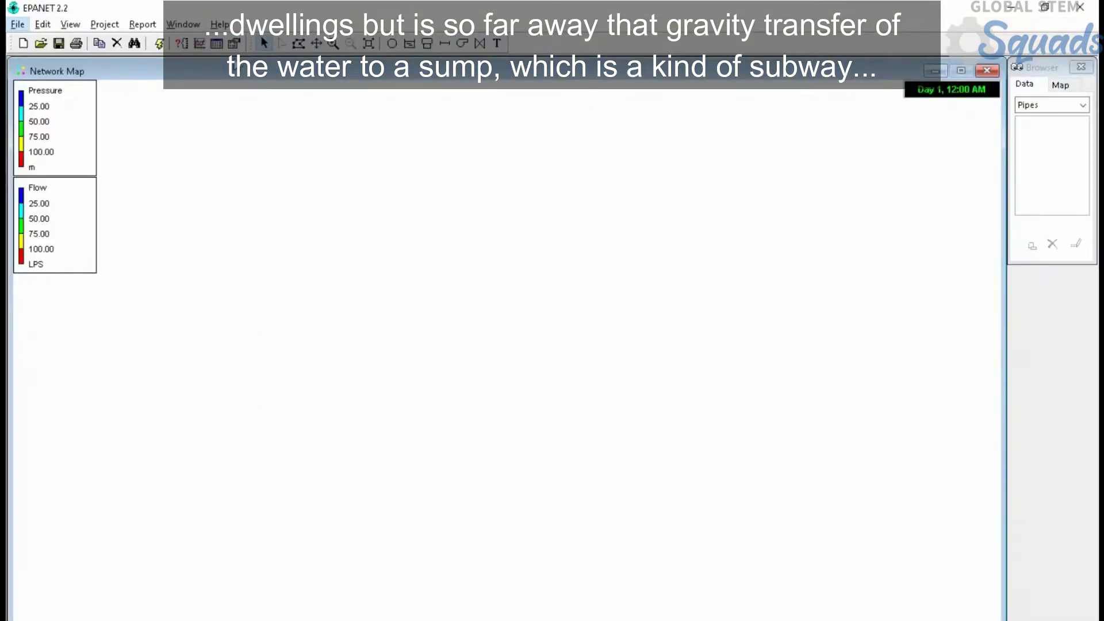
# Place the source reservoir, a lower and upper tank, and a demand junction on the map.
pyautogui.click(409, 44)
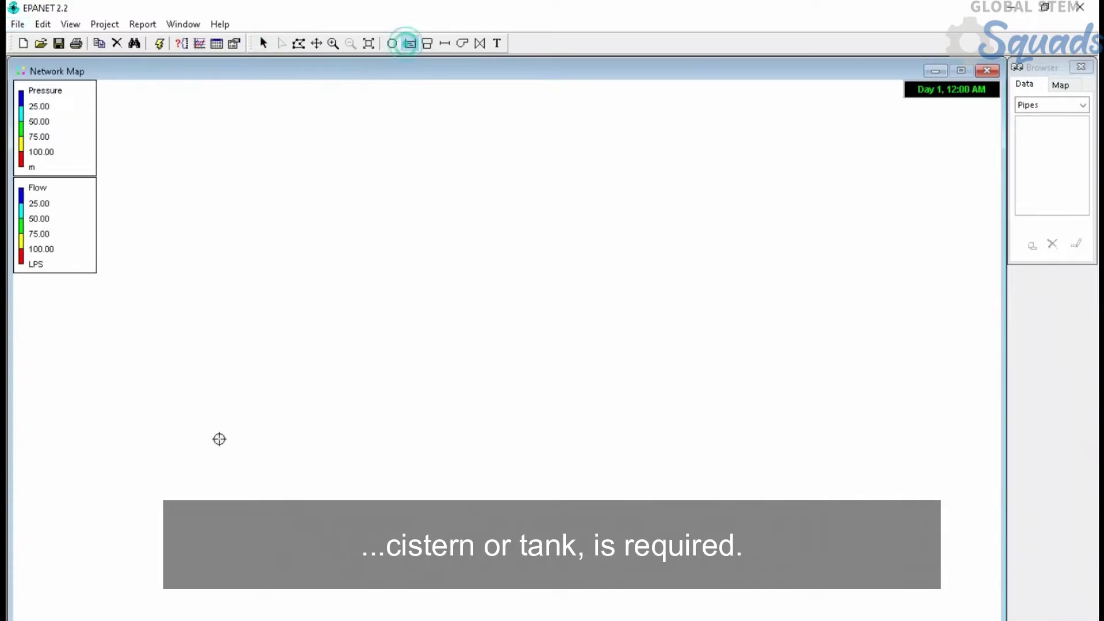
pyautogui.click(157, 407)
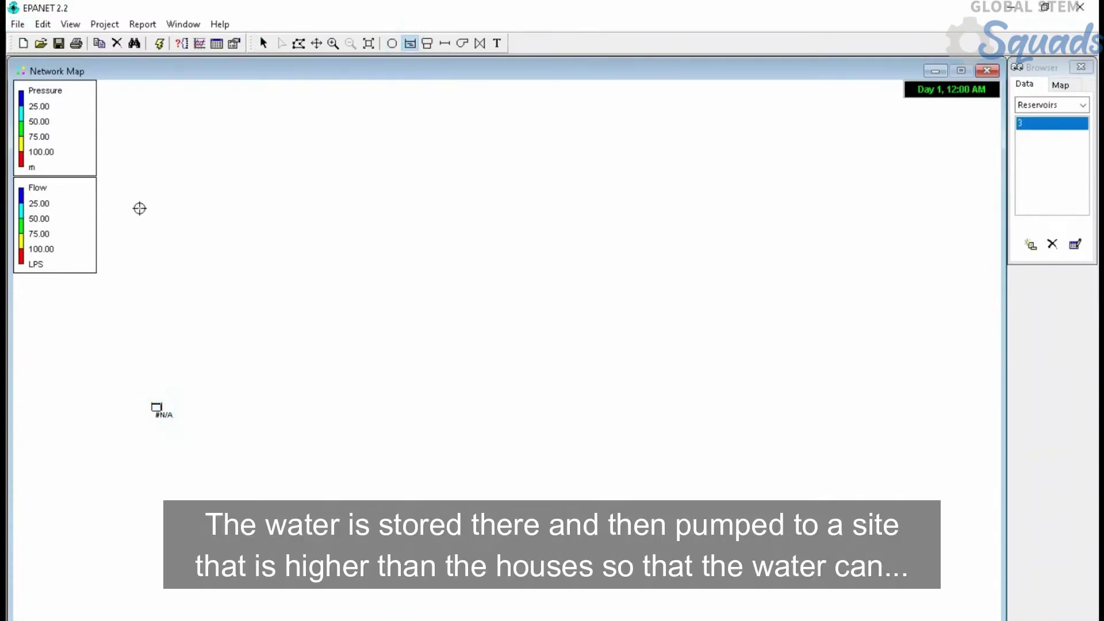
pyautogui.click(423, 45)
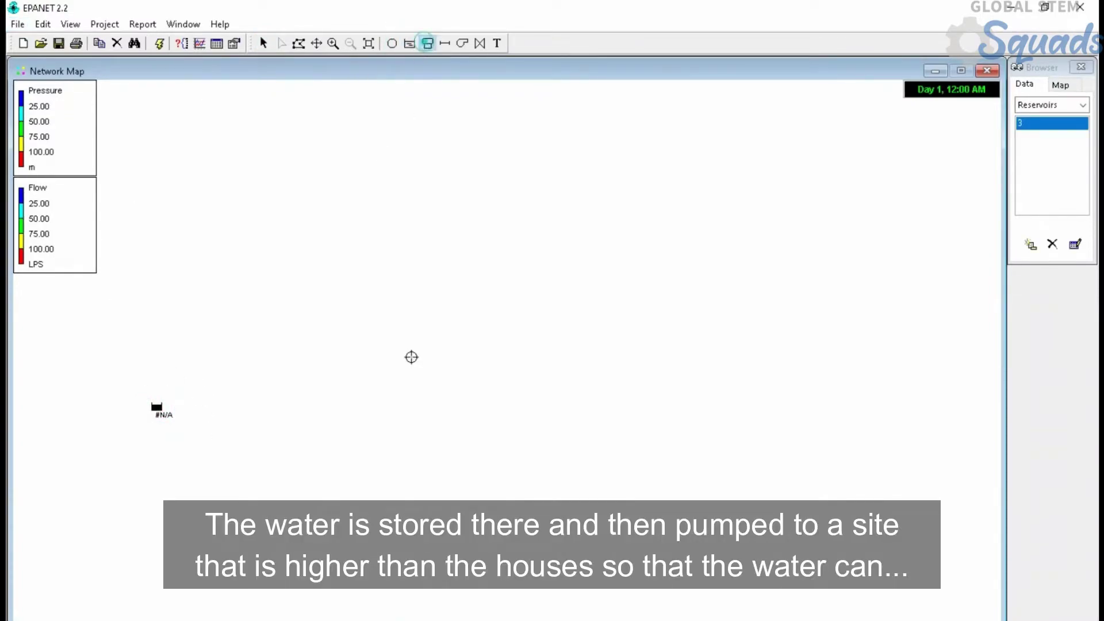
pyautogui.click(310, 448)
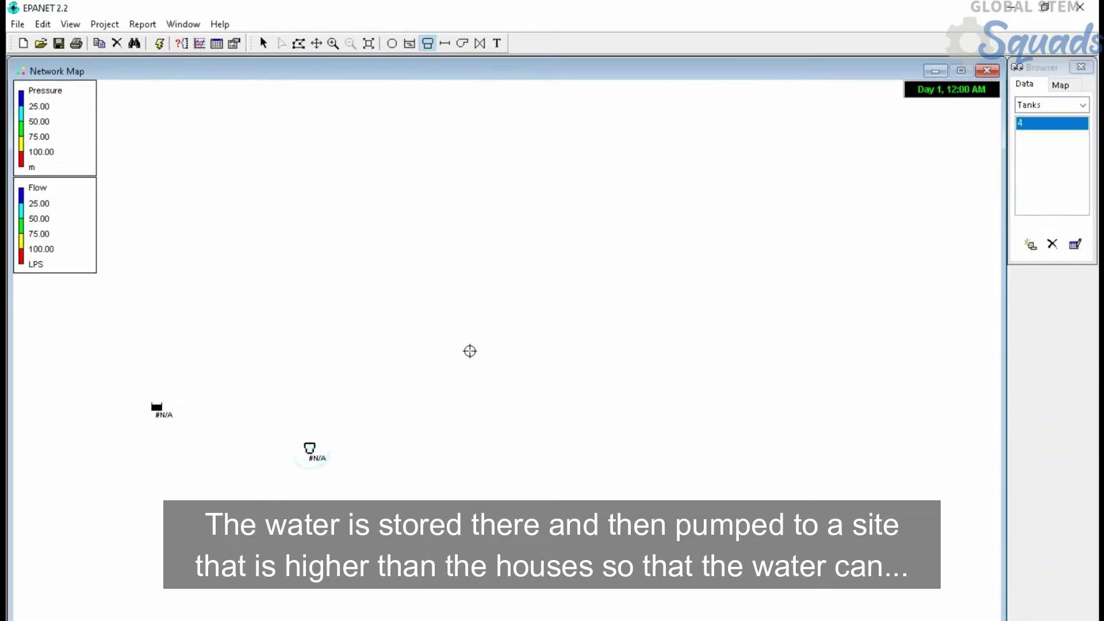
pyautogui.click(527, 323)
pyautogui.click(392, 43)
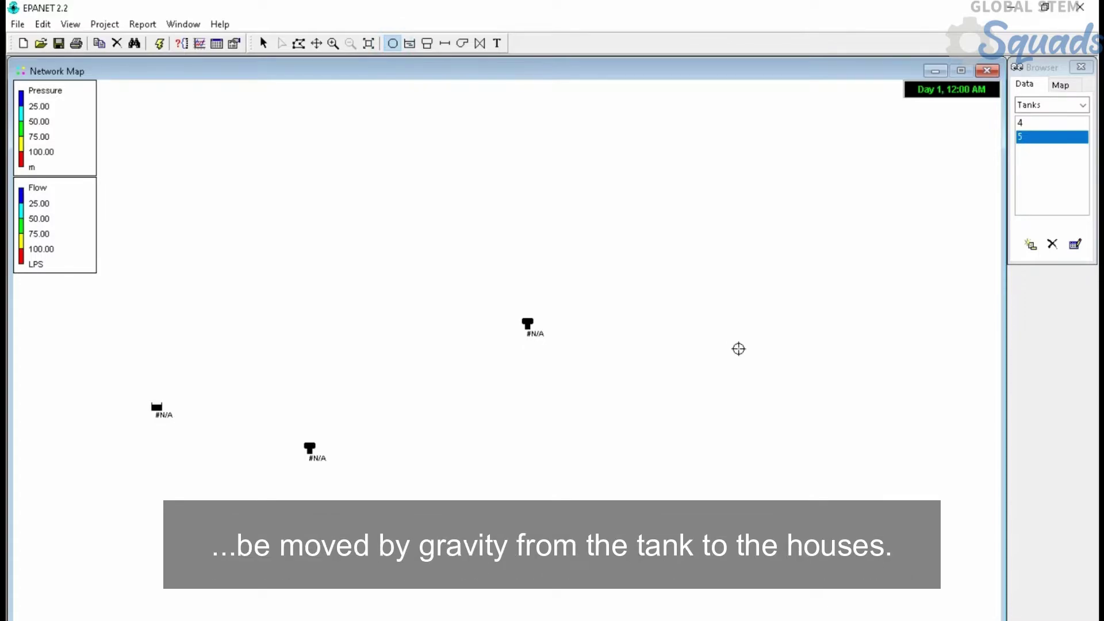
pyautogui.click(723, 362)
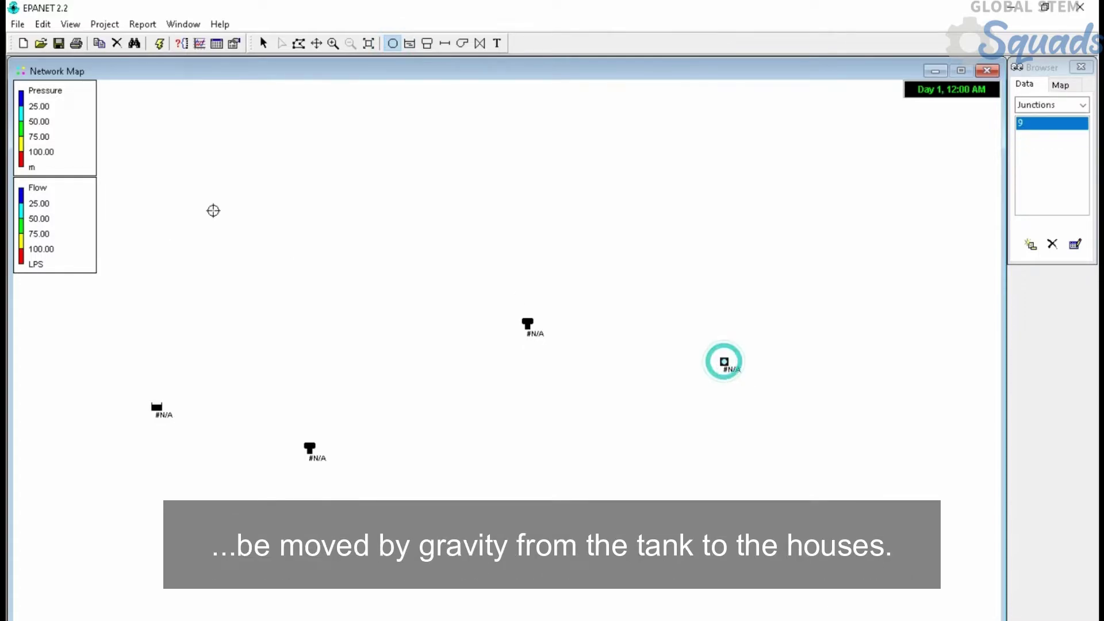
# Draw pipes 6, 7 and 8 linking reservoir, lower tank, upper tank and junction 9.
pyautogui.click(445, 43)
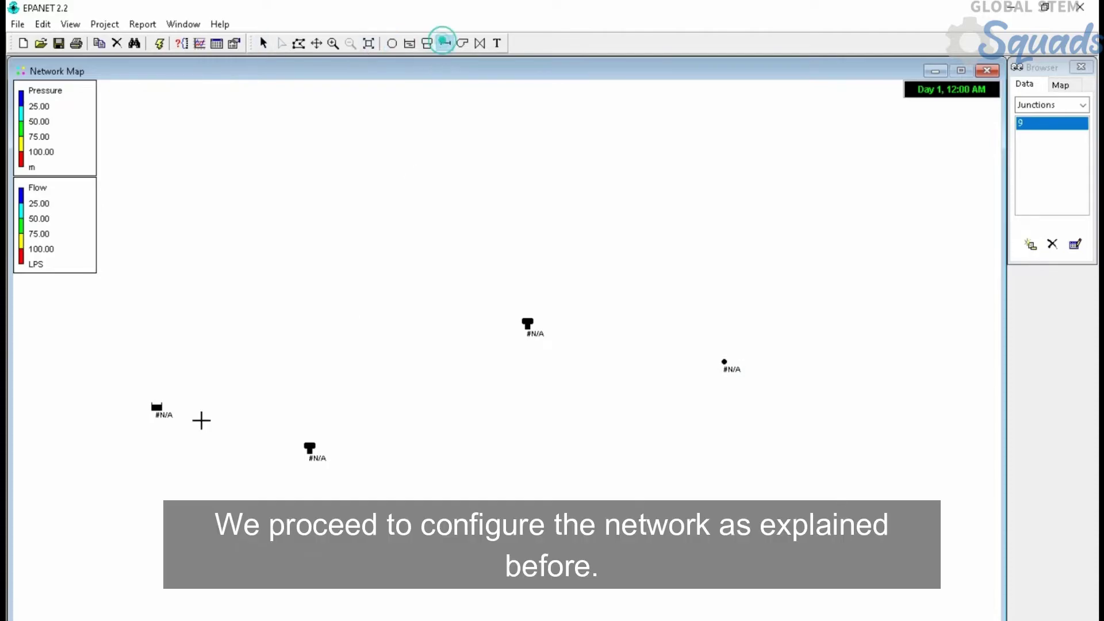
pyautogui.click(157, 407)
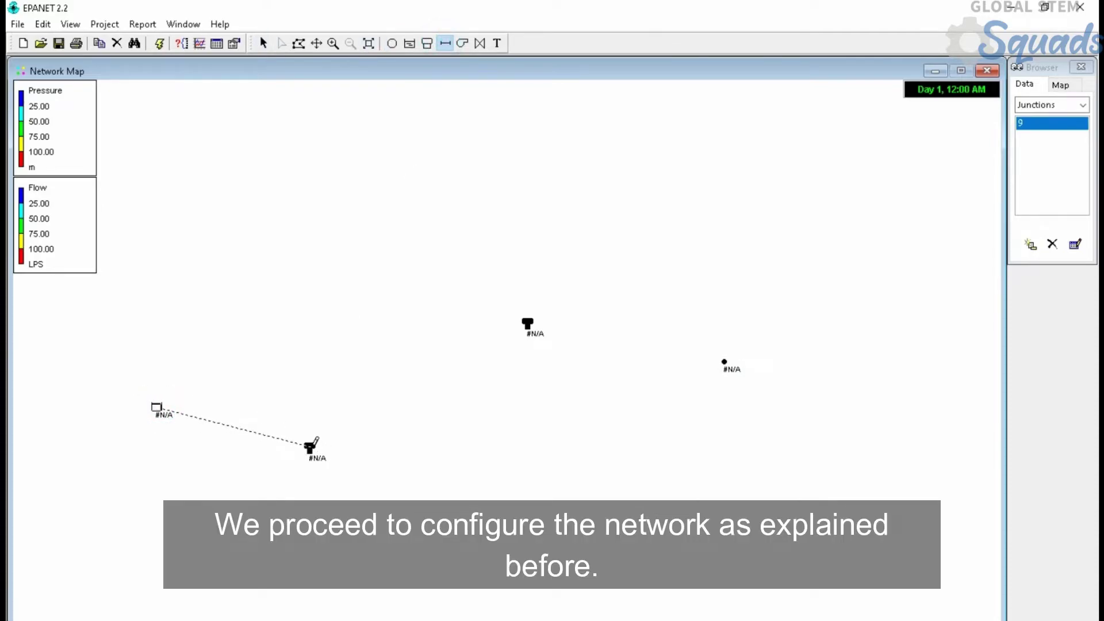
pyautogui.click(311, 444)
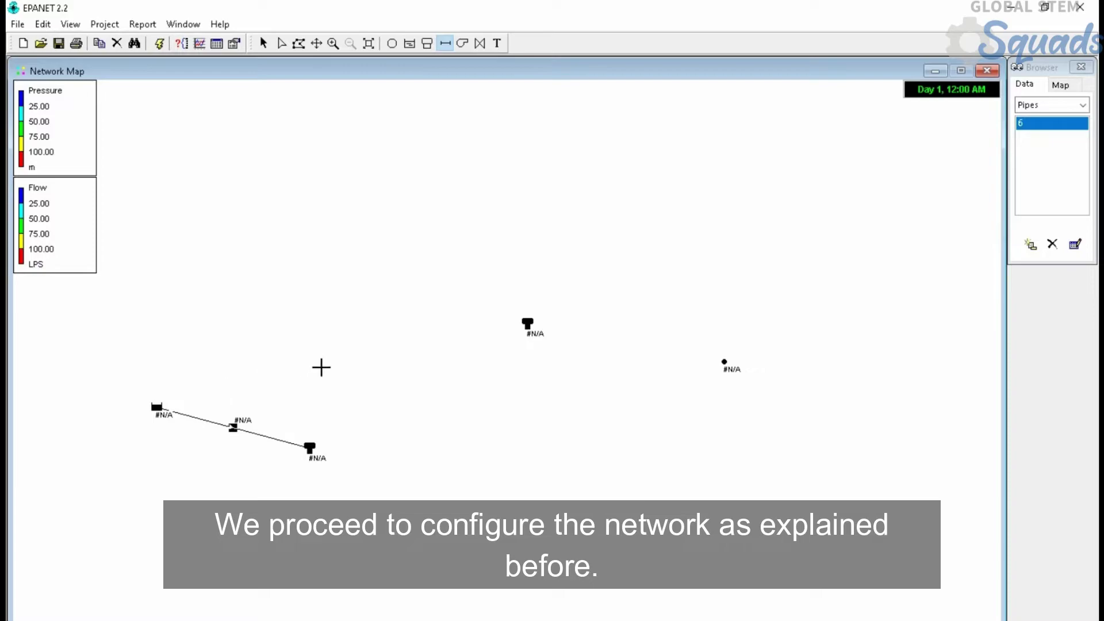
pyautogui.click(308, 446)
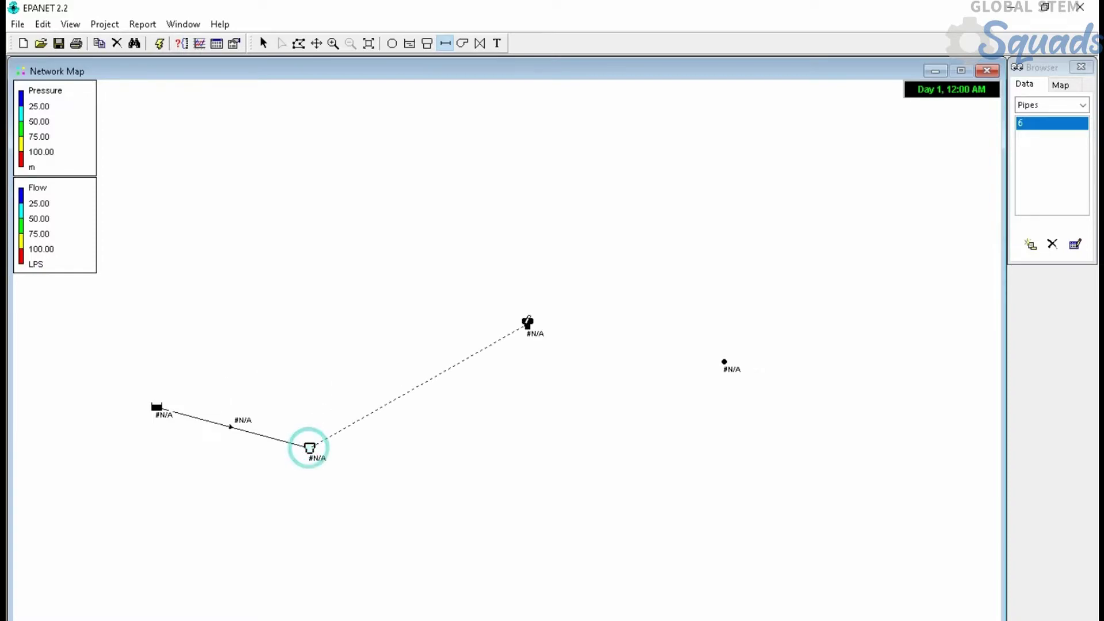
pyautogui.click(526, 323)
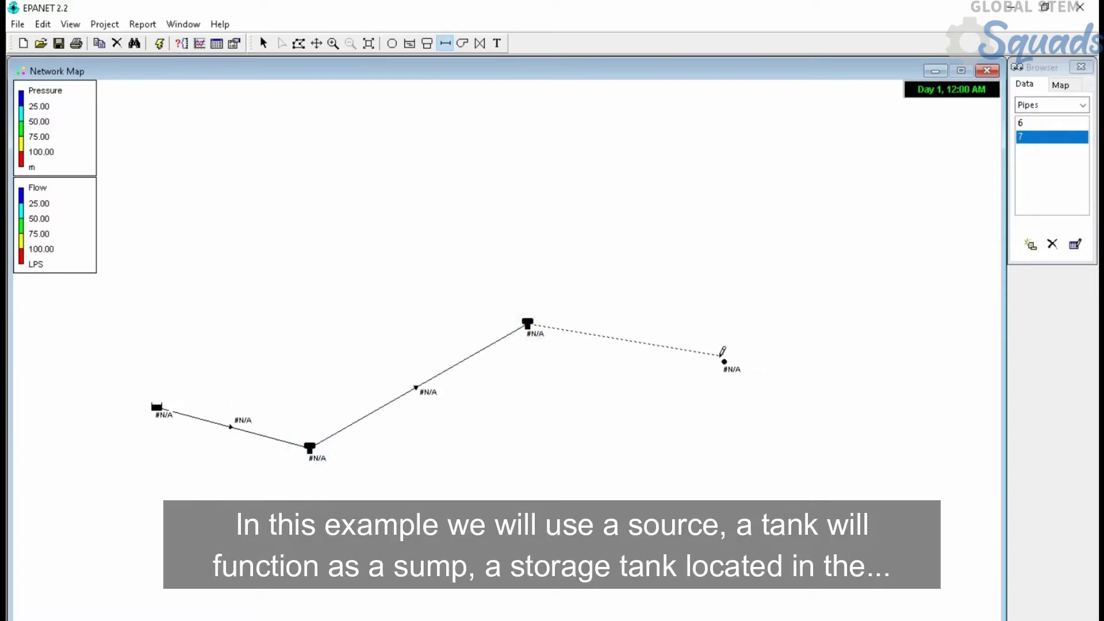
pyautogui.click(726, 359)
# Select junction 9 and start entering its .1 base demand before switching to Google Earth.
pyautogui.click(263, 43)
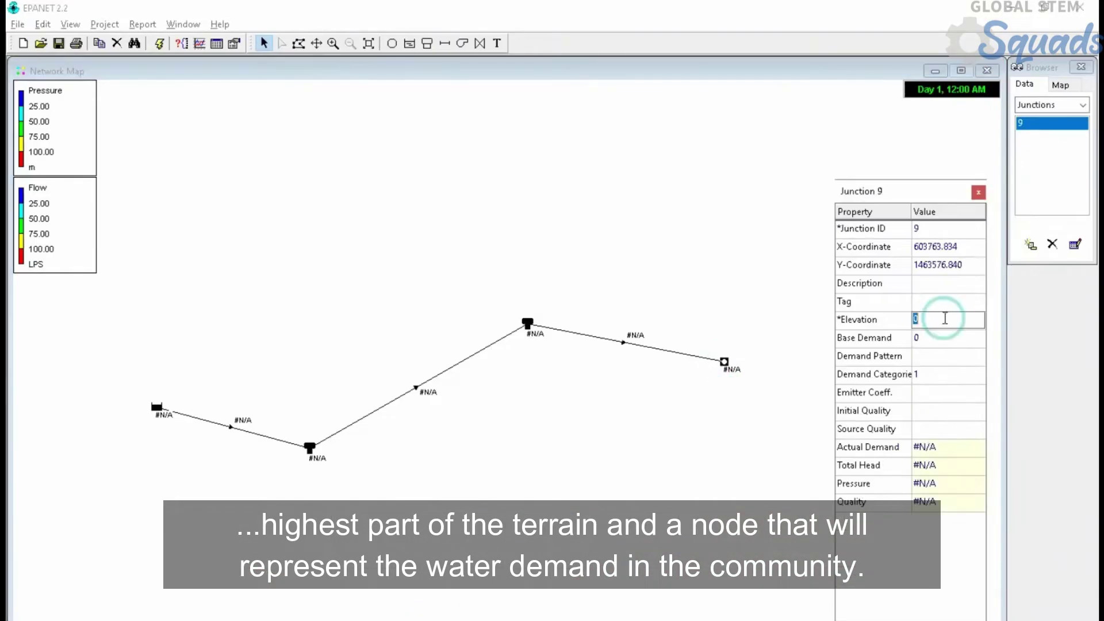
pyautogui.click(725, 362)
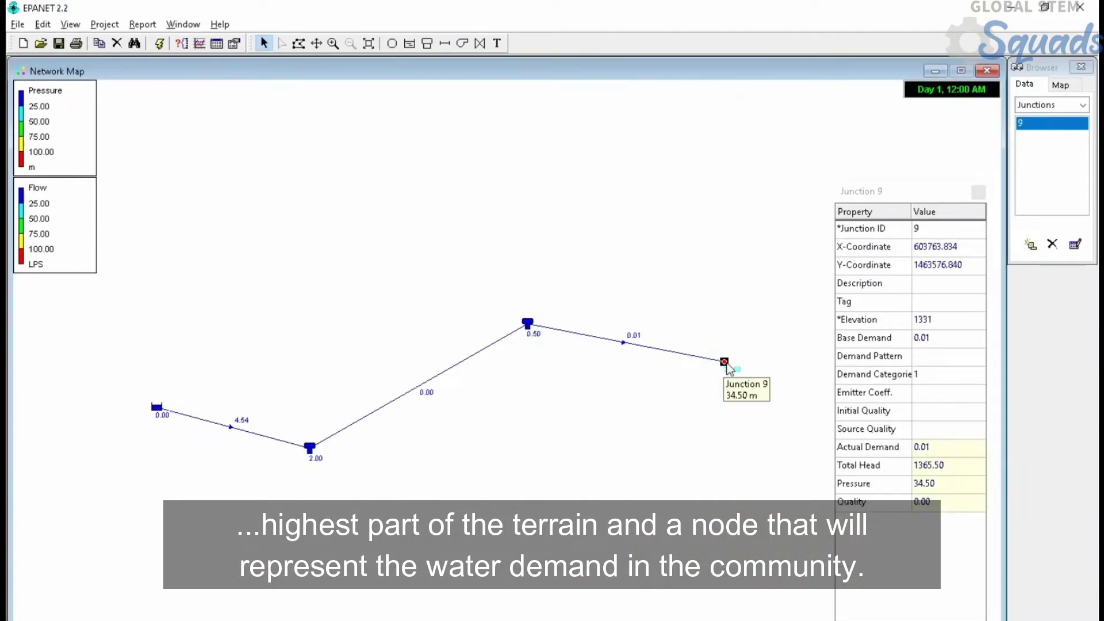
pyautogui.click(942, 339)
pyautogui.write('.')
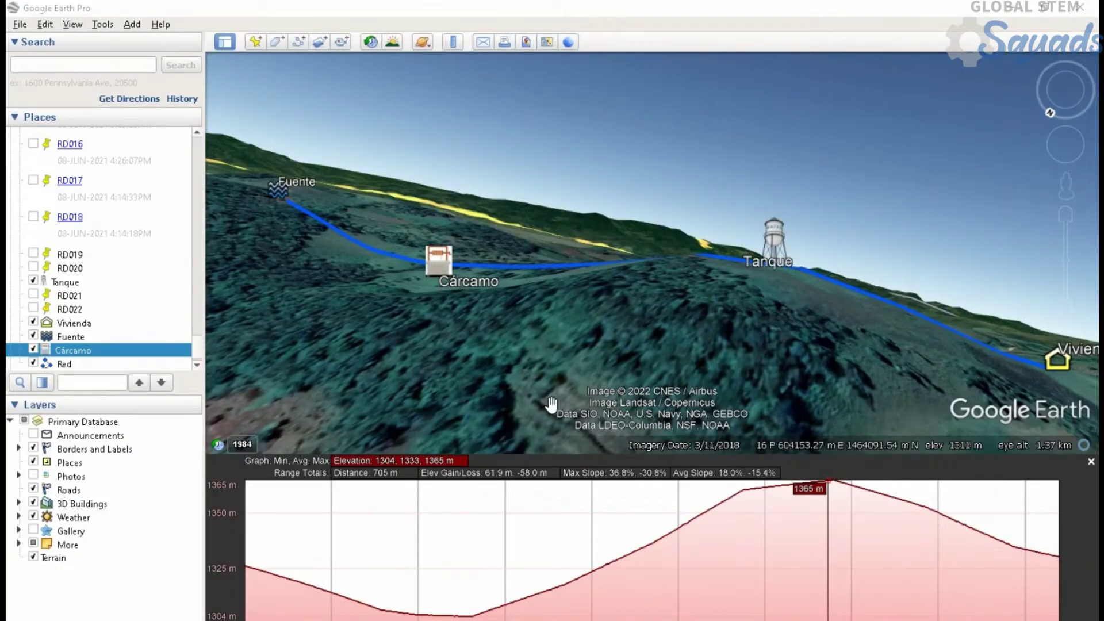
pyautogui.hotkey('alt', 'Tab')
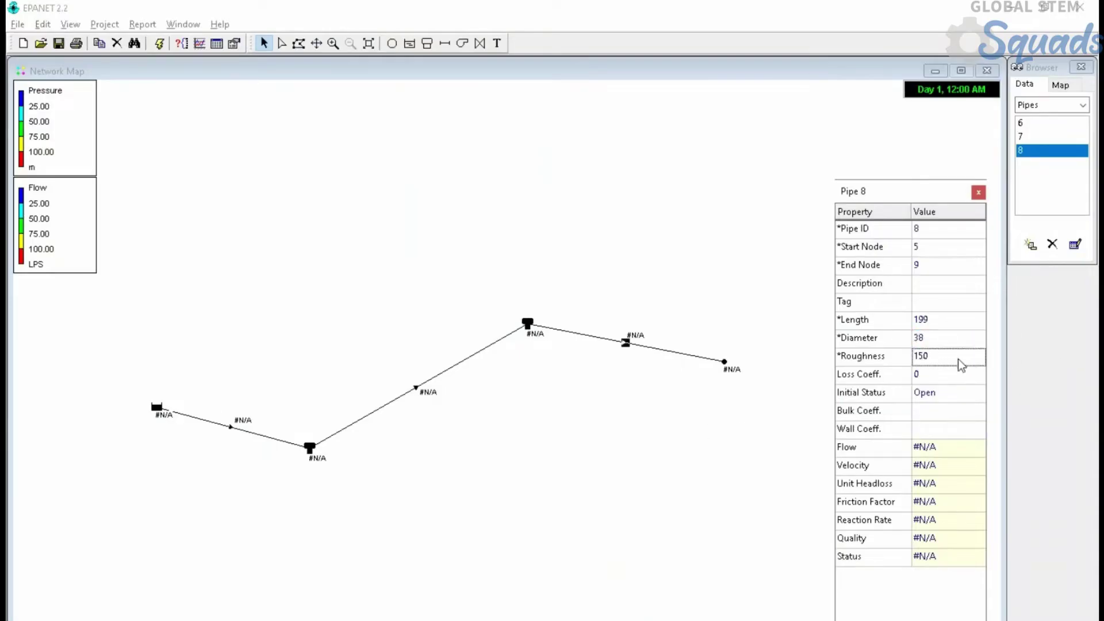
# Run the simulation and review the warnings in the Status Report.
pyautogui.click(159, 43)
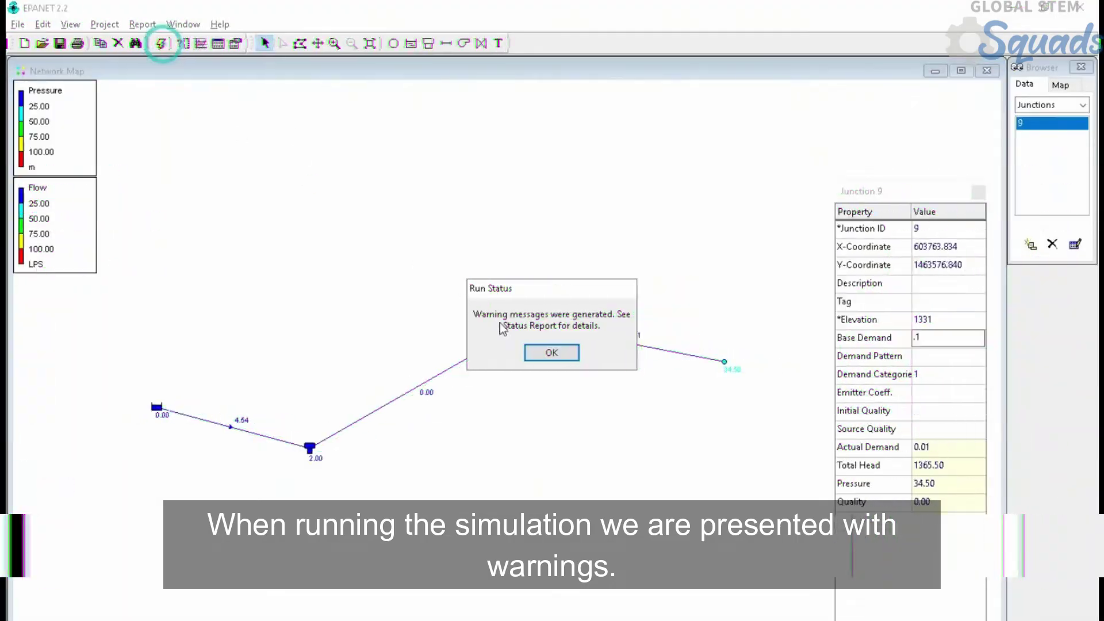
pyautogui.click(549, 353)
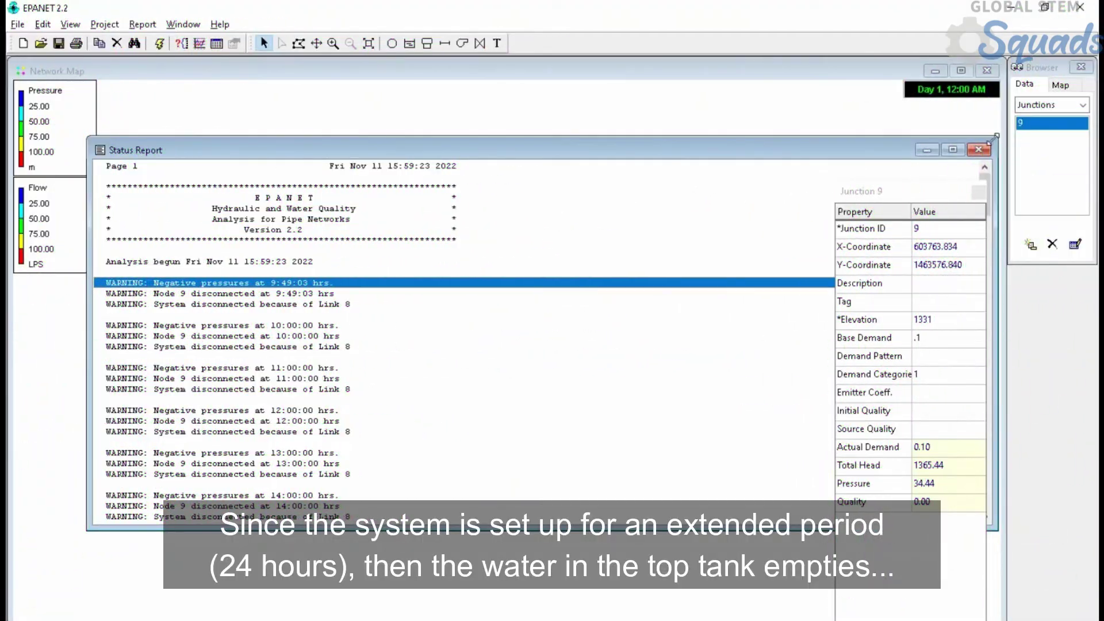
pyautogui.click(978, 149)
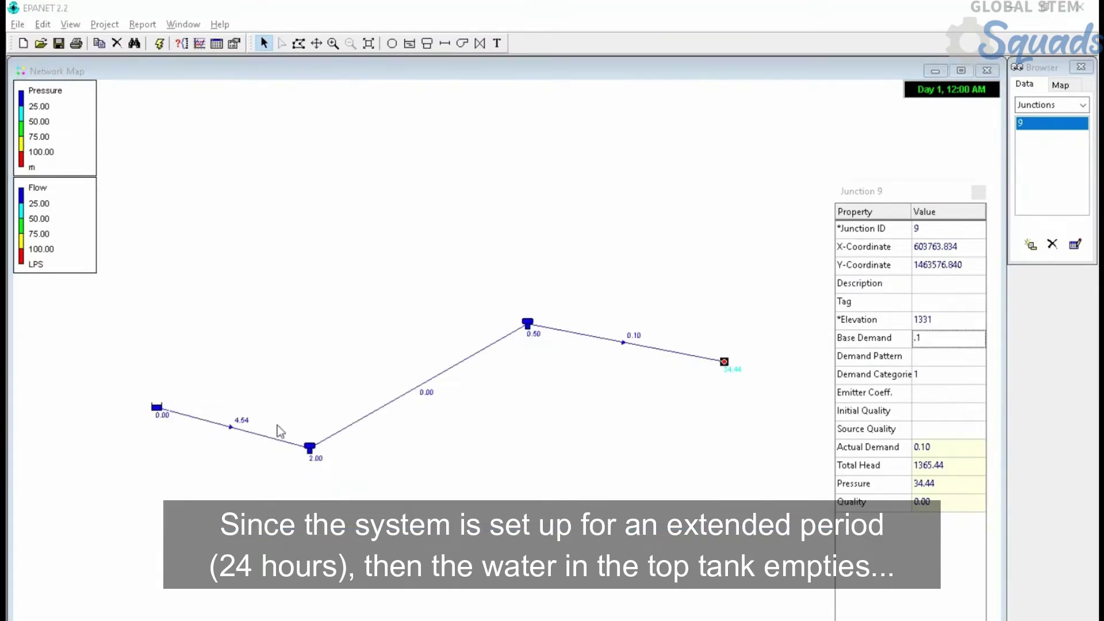
pyautogui.scroll(5, 297, 458)
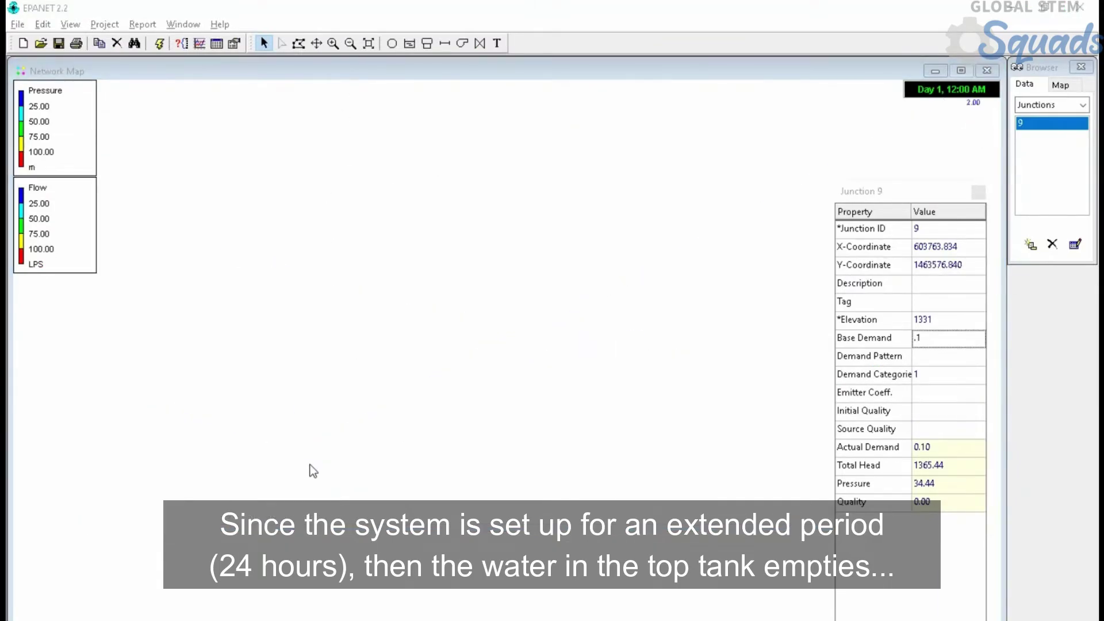
pyautogui.scroll(-4, 555, 311)
pyautogui.scroll(3, 638, 249)
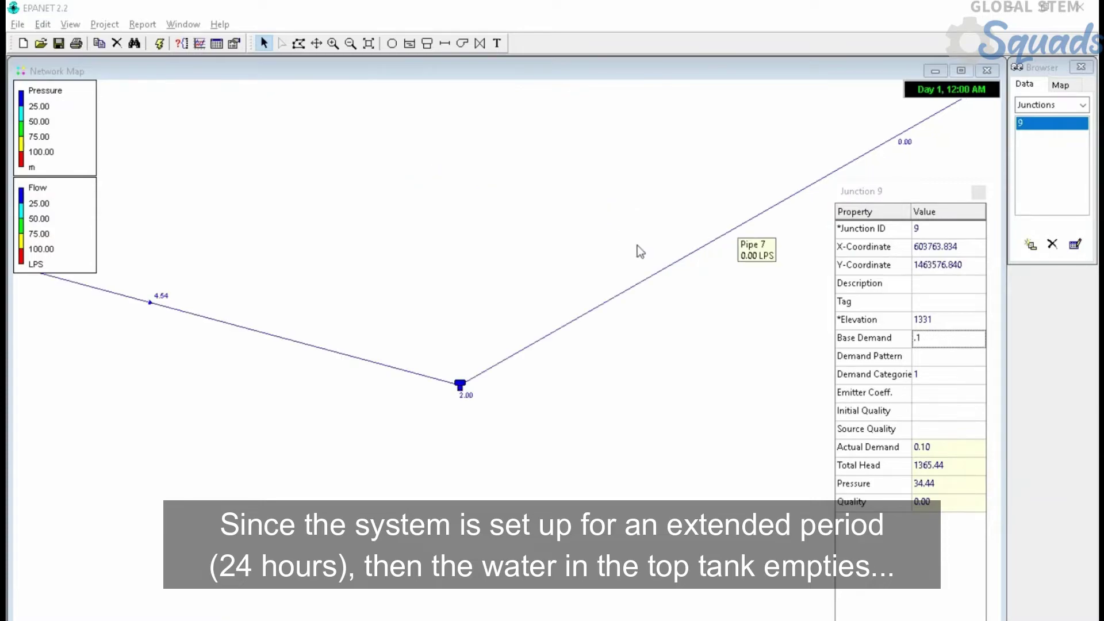
pyautogui.scroll(-1, 454, 426)
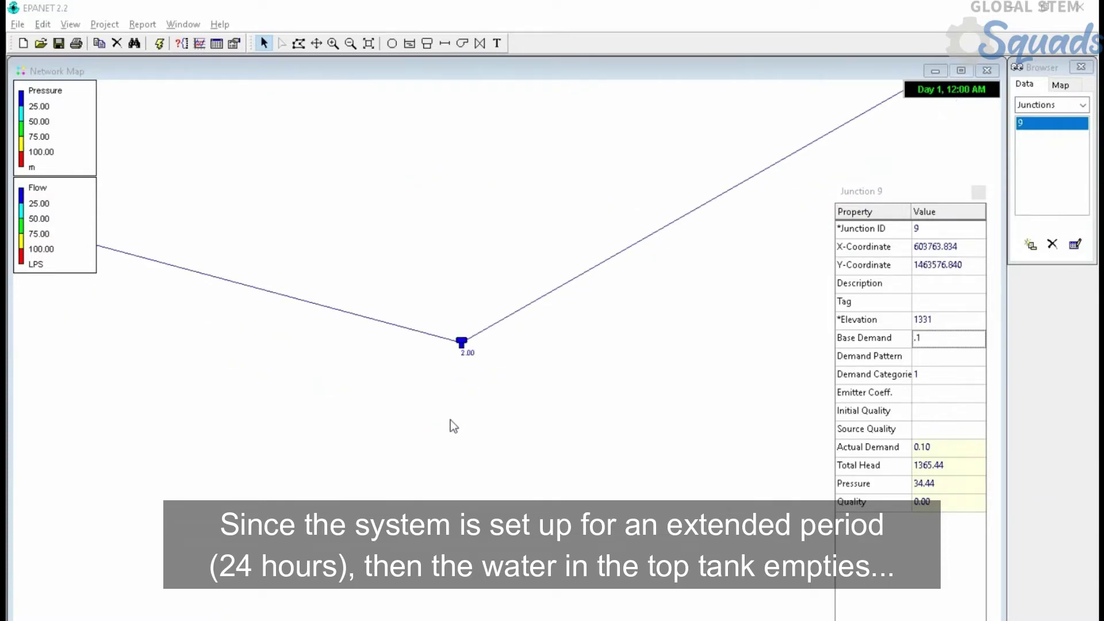
# Add junction 10 beside tank 4 and make it pipe 7's start node.
pyautogui.click(392, 44)
pyautogui.click(491, 326)
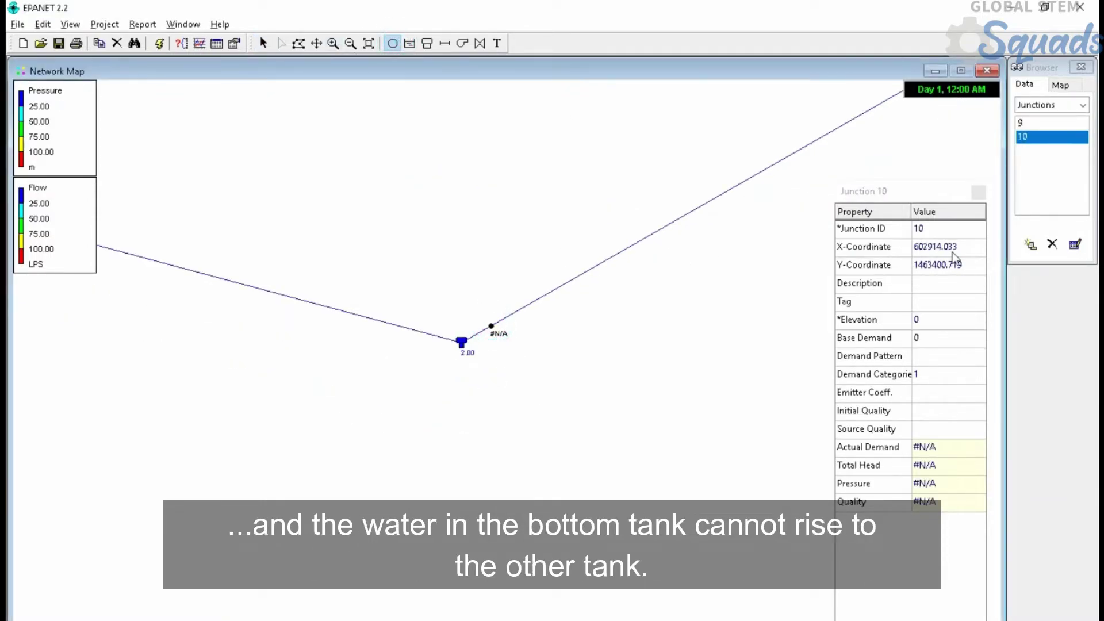
pyautogui.click(264, 43)
pyautogui.moveTo(545, 303)
pyautogui.click(466, 341)
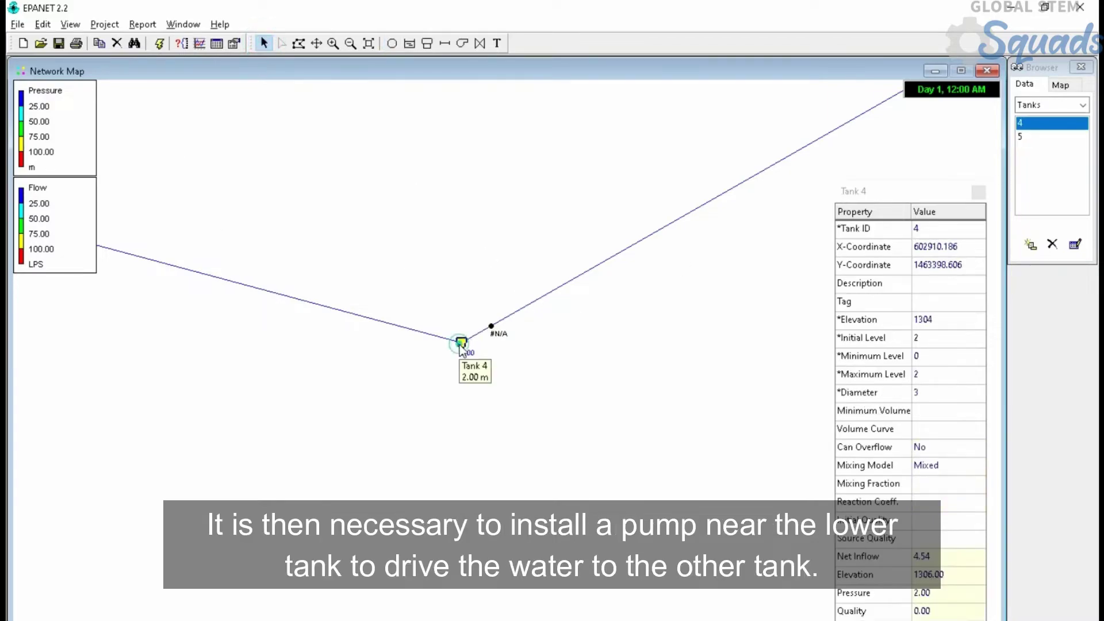
pyautogui.click(568, 280)
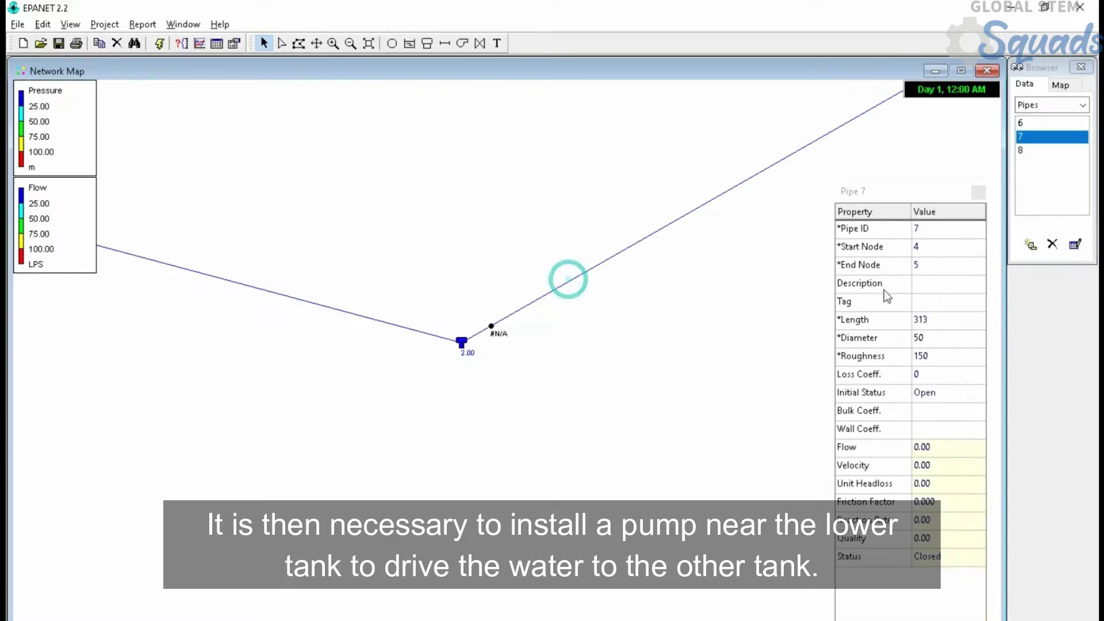
pyautogui.click(940, 252)
pyautogui.write('10')
pyautogui.press('Return')
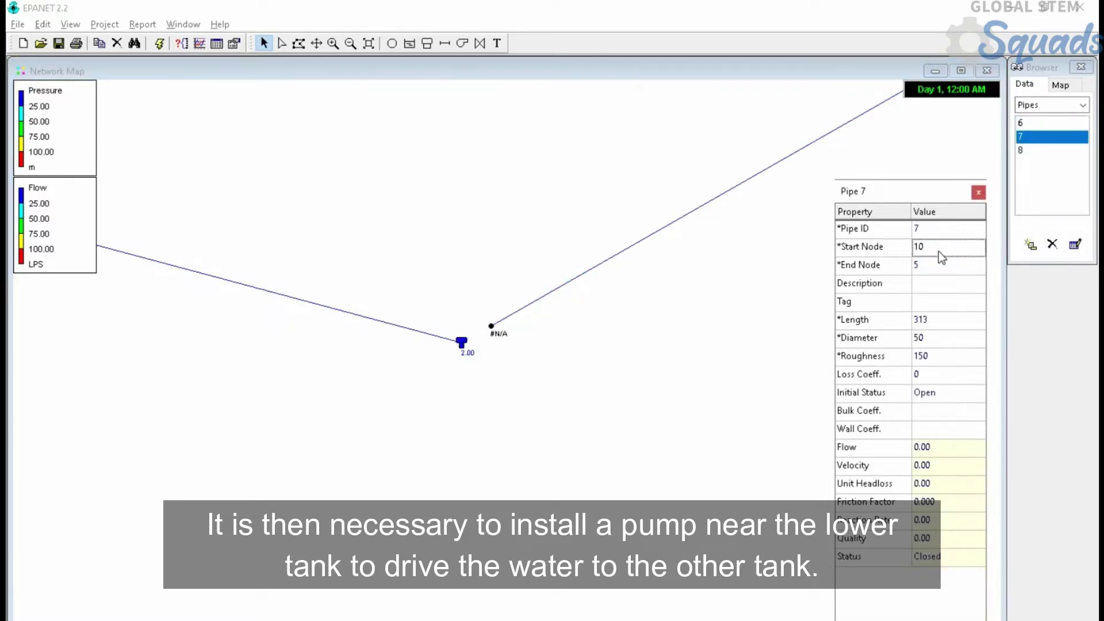
# Copy tank 4's 1304 elevation and paste it as junction 10's elevation.
pyautogui.click(464, 348)
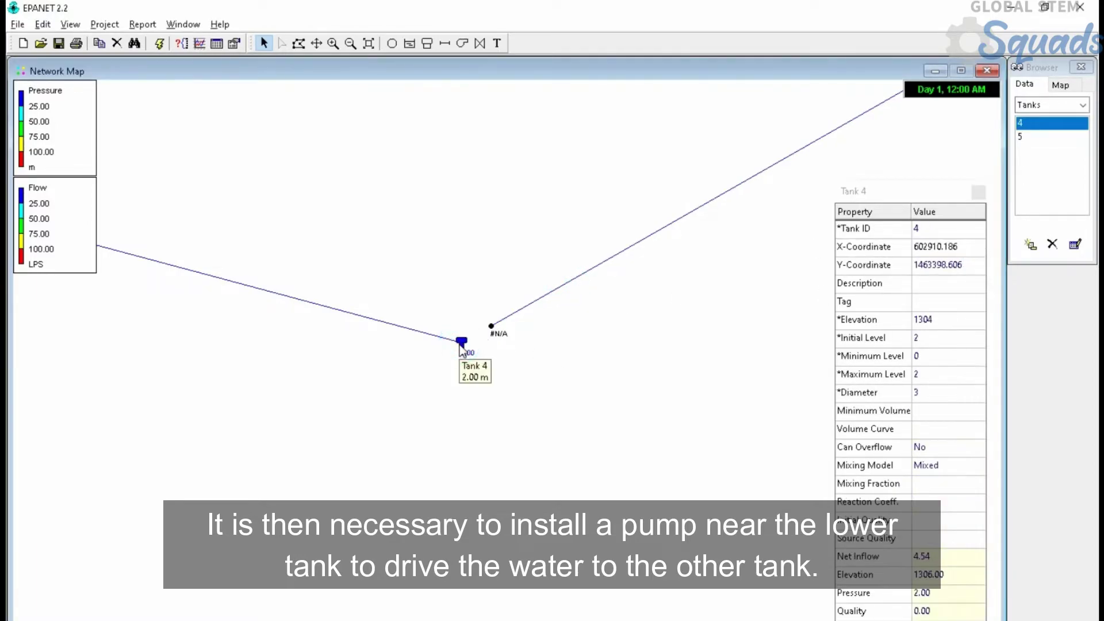
pyautogui.click(945, 320)
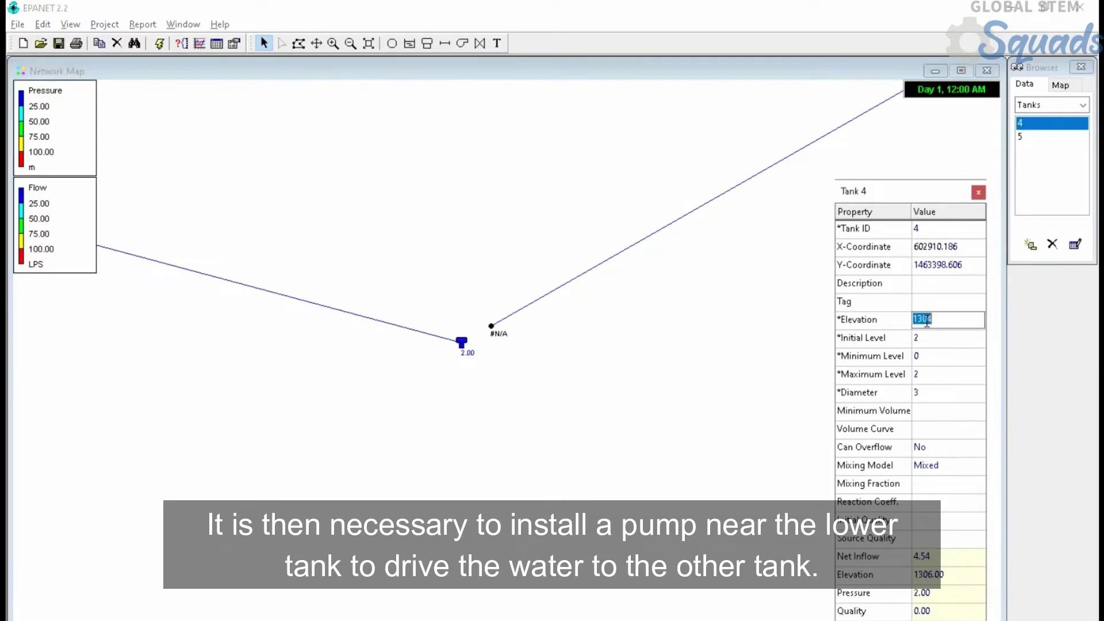
pyautogui.rightClick(945, 320)
pyautogui.click(942, 369)
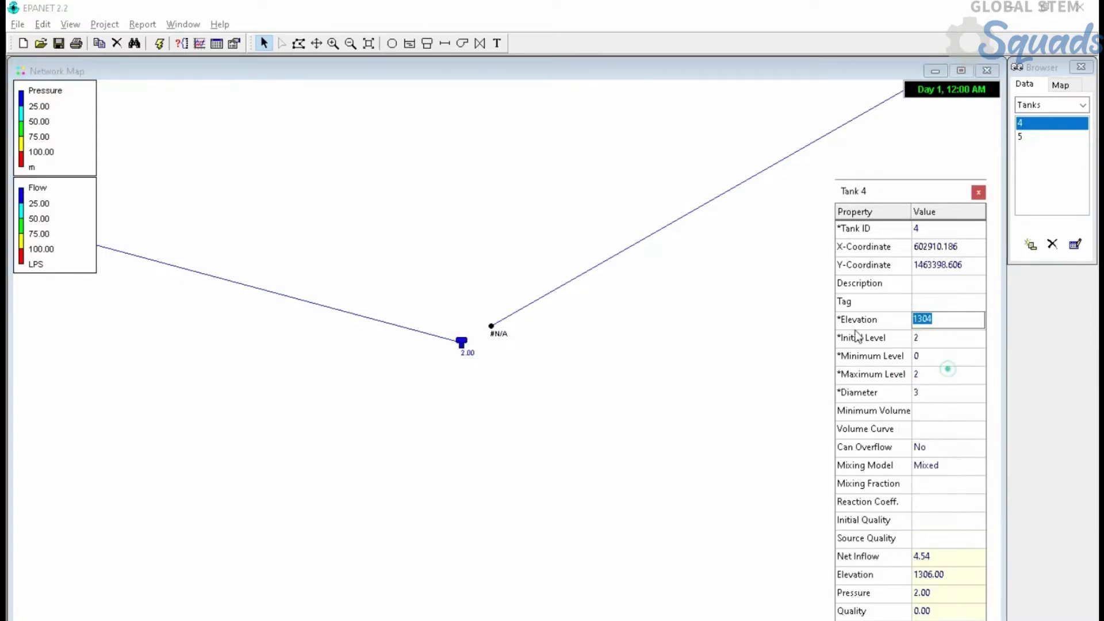
pyautogui.click(491, 326)
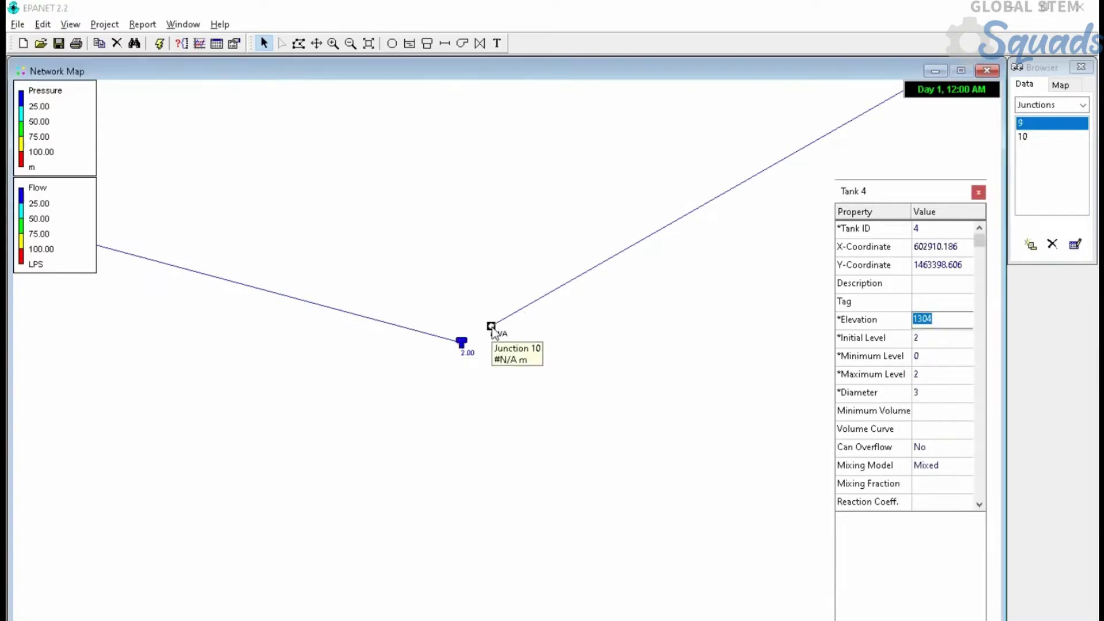
pyautogui.click(927, 320)
pyautogui.rightClick(940, 326)
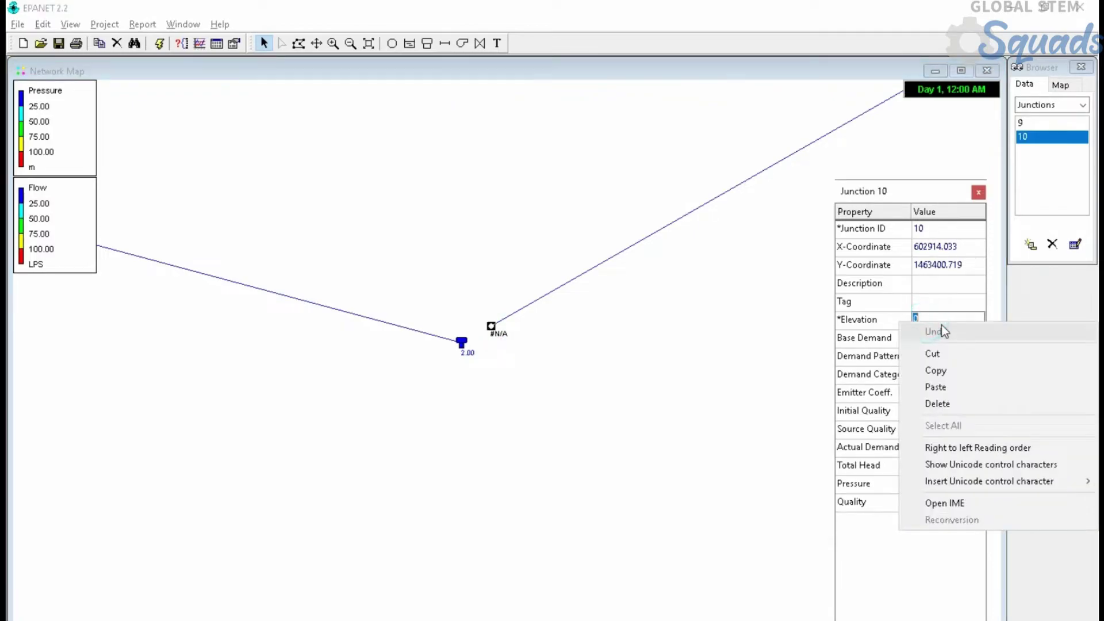
pyautogui.click(953, 387)
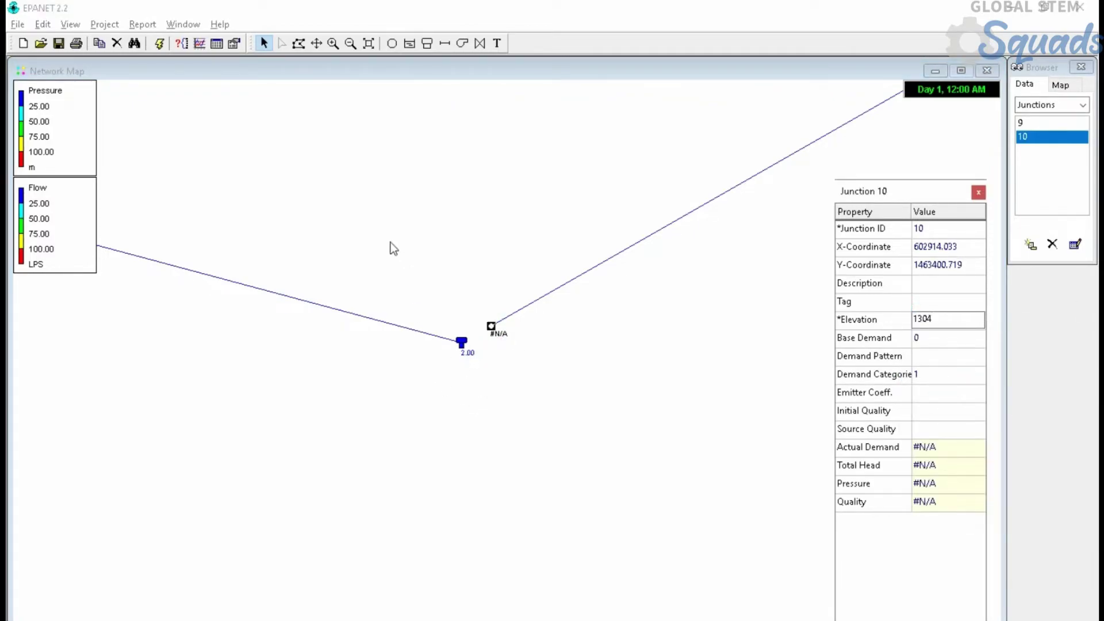
pyautogui.click(460, 46)
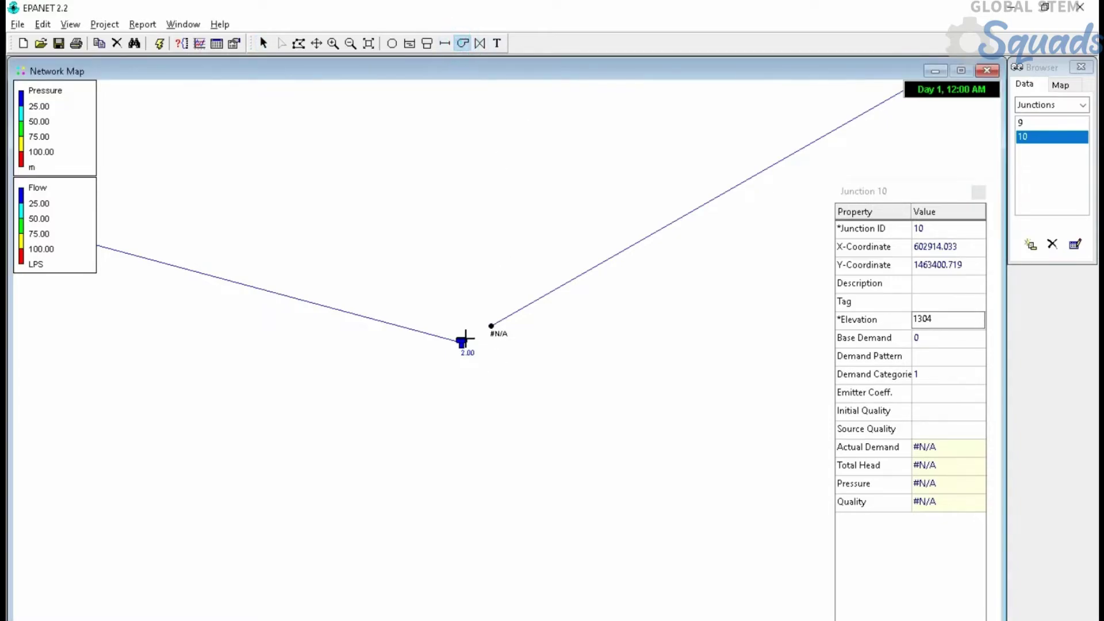
# Add pump 1 from tank 4 to junction 10 using Curve1, then run the simulation successfully.
pyautogui.click(462, 342)
pyautogui.click(491, 326)
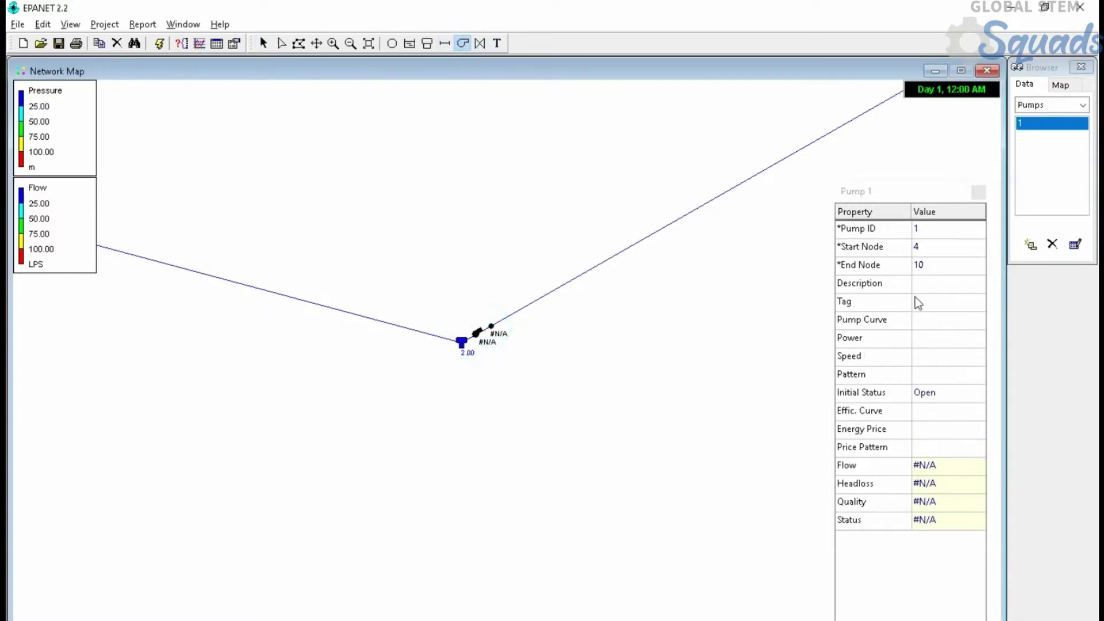
pyautogui.click(930, 320)
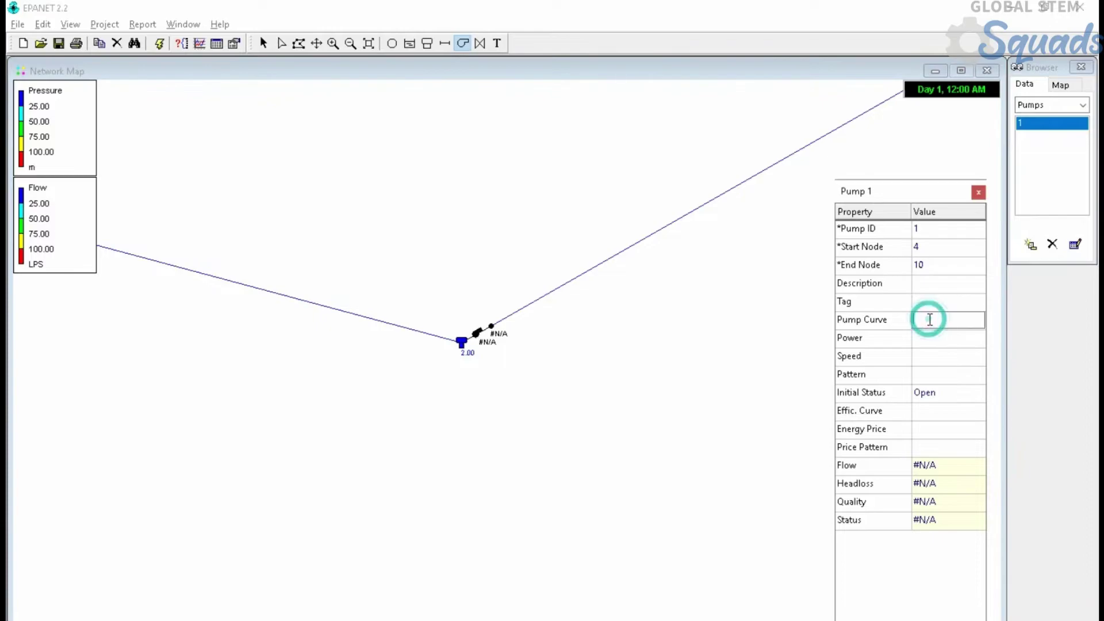
pyautogui.write('Curve1')
pyautogui.press('Return')
pyautogui.click(159, 43)
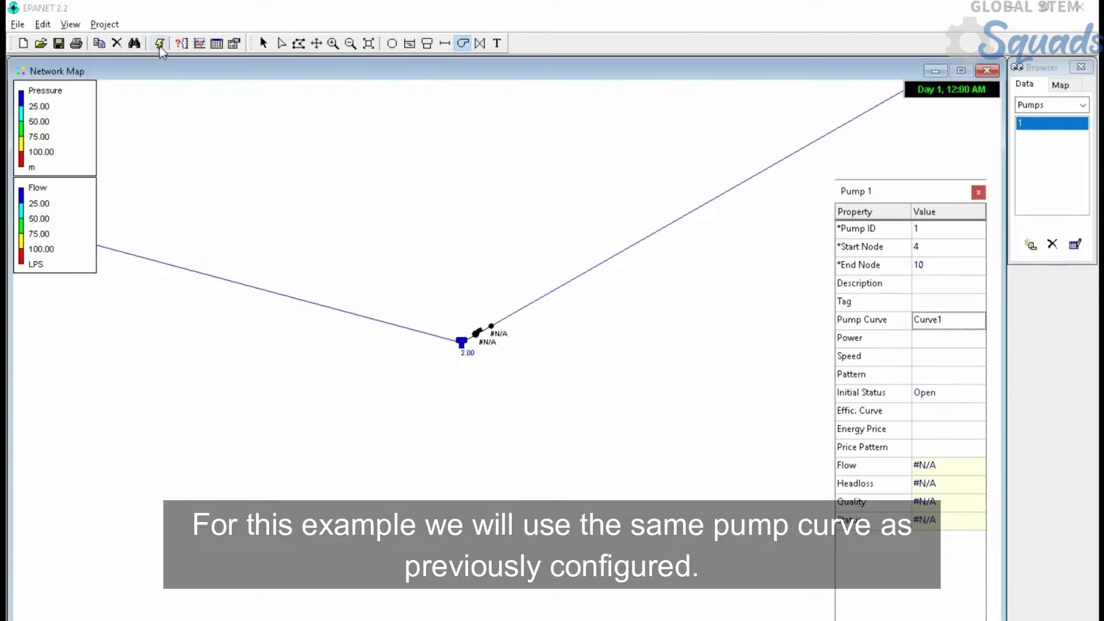
pyautogui.click(553, 351)
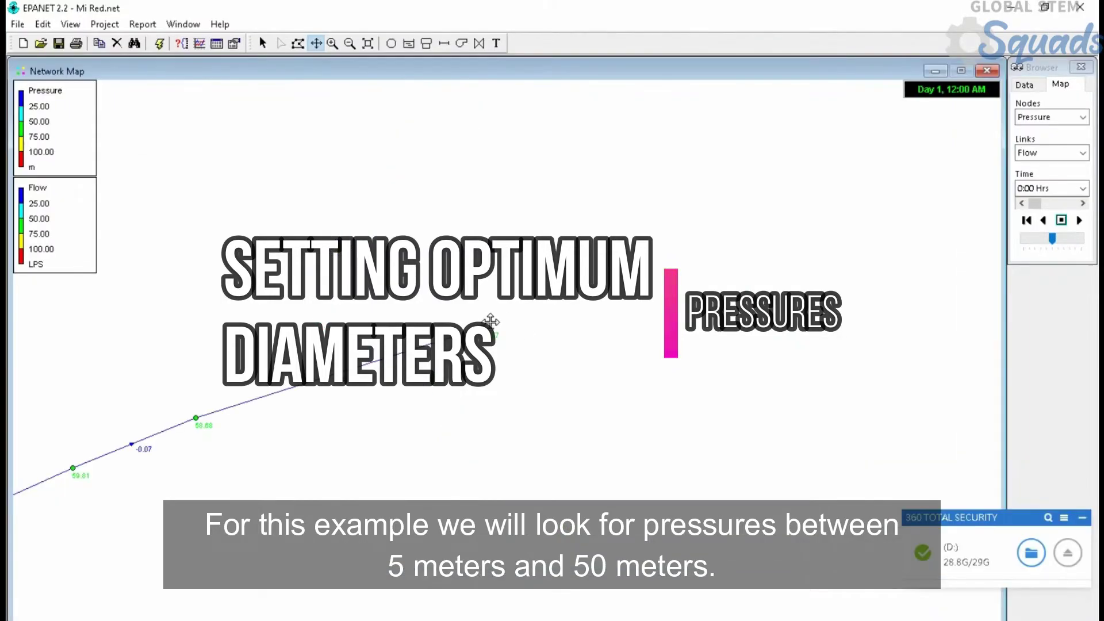
# Bring the network into view and verify pipes L89 and L6 are 50 mm in diameter.
pyautogui.moveTo(294, 409); pyautogui.dragTo(487, 452)
pyautogui.scroll(-2, 552, 332)
pyautogui.scroll(-2, 553, 333)
pyautogui.moveTo(407, 188); pyautogui.dragTo(432, 237)
pyautogui.click(298, 47)
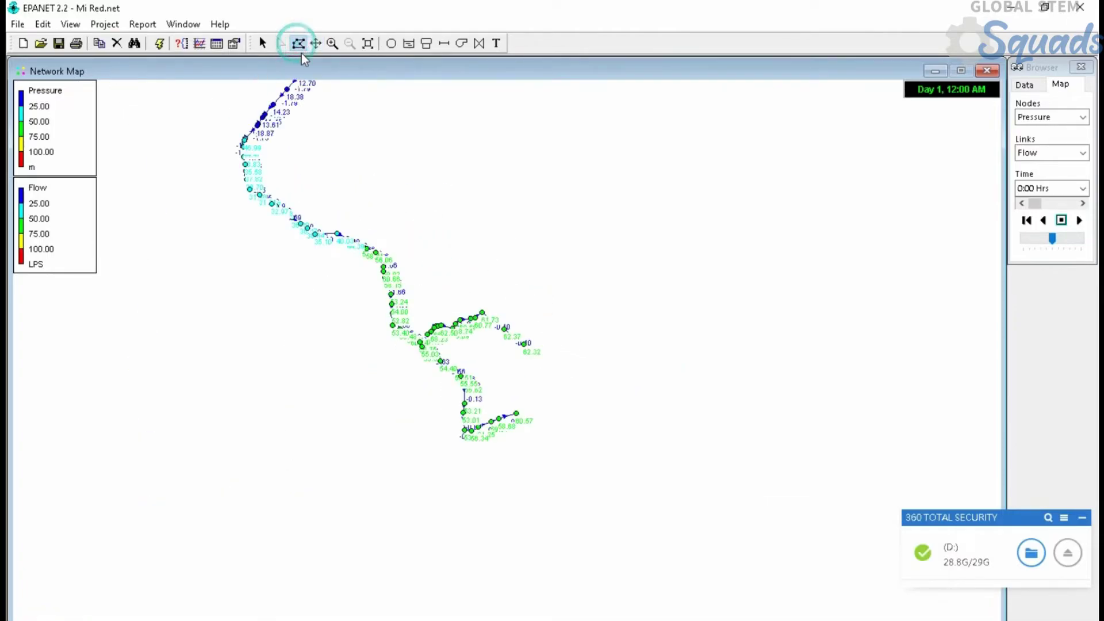
pyautogui.click(263, 43)
pyautogui.scroll(1, 380, 268)
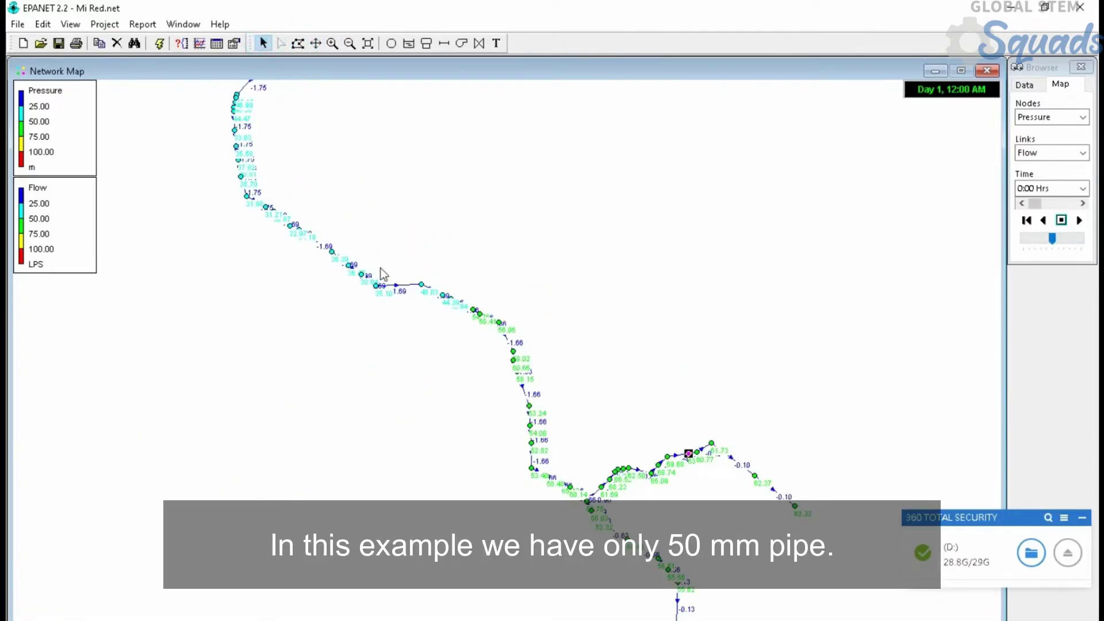
pyautogui.moveTo(506, 339)
pyautogui.doubleClick(505, 336)
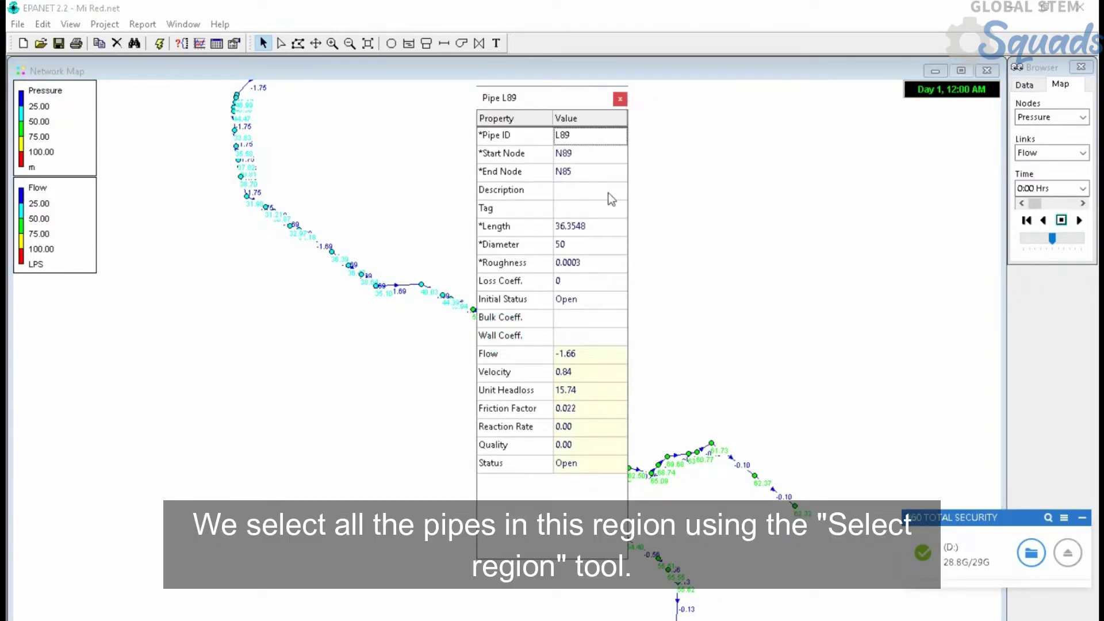
pyautogui.click(572, 246)
pyautogui.click(619, 100)
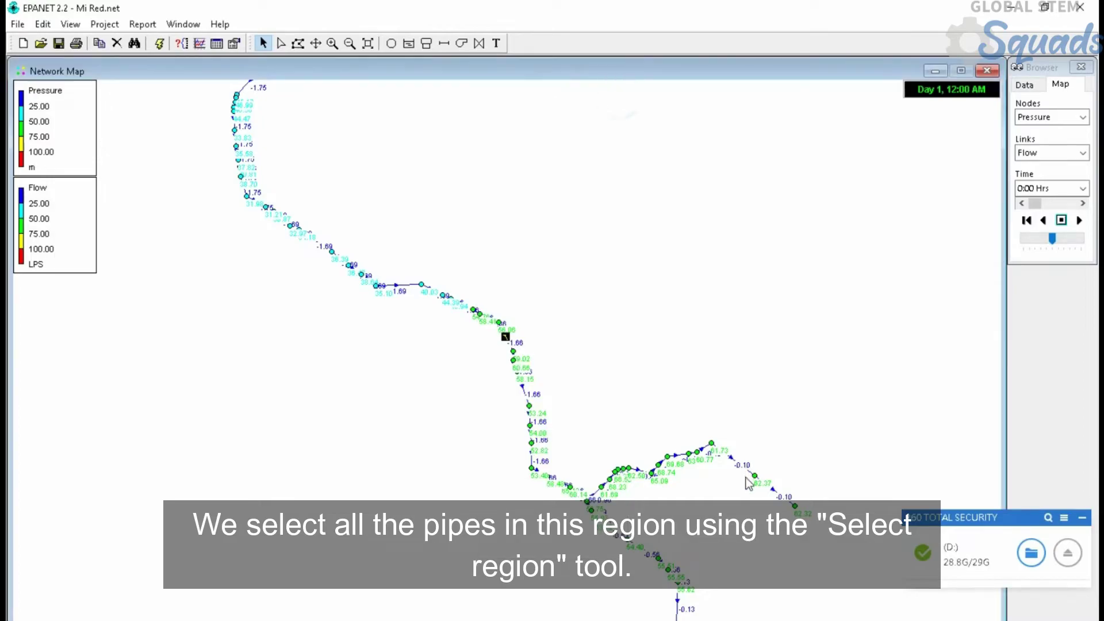
pyautogui.doubleClick(744, 470)
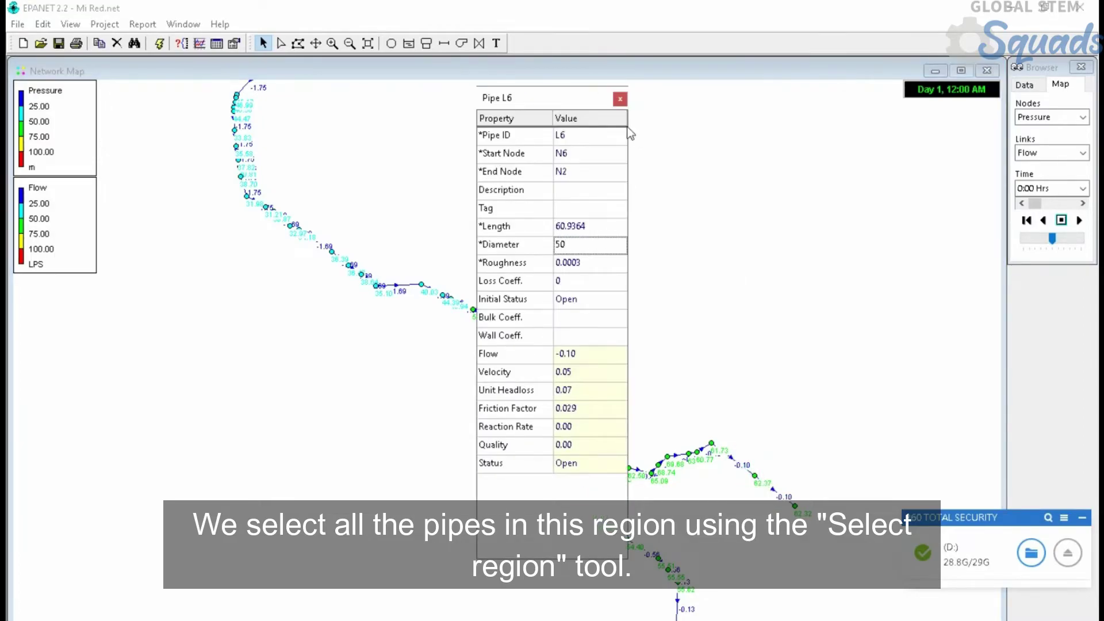
pyautogui.click(619, 100)
pyautogui.click(298, 43)
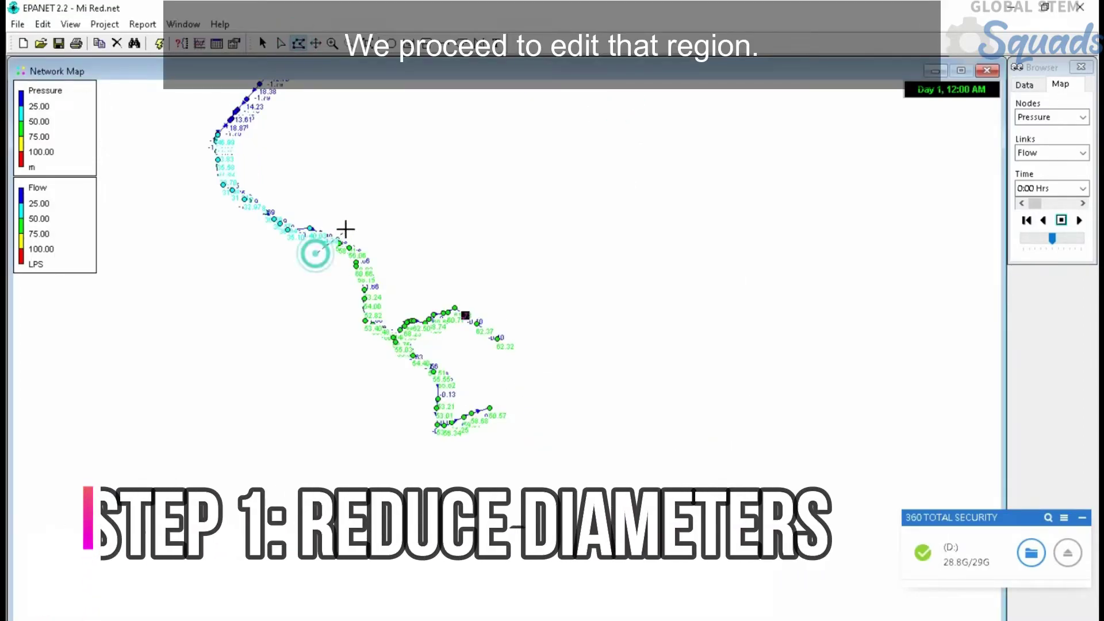
# Outline a polygon region around the lower, high-pressure part of the network.
pyautogui.click(344, 229)
pyautogui.click(542, 208)
pyautogui.click(587, 405)
pyautogui.click(434, 476)
pyautogui.click(331, 414)
pyautogui.click(336, 299)
pyautogui.click(317, 250)
pyautogui.click(318, 251)
# Group Edit the region's 50 mm pipes to a 38 mm diameter, updating 41 pipes.
pyautogui.click(43, 24)
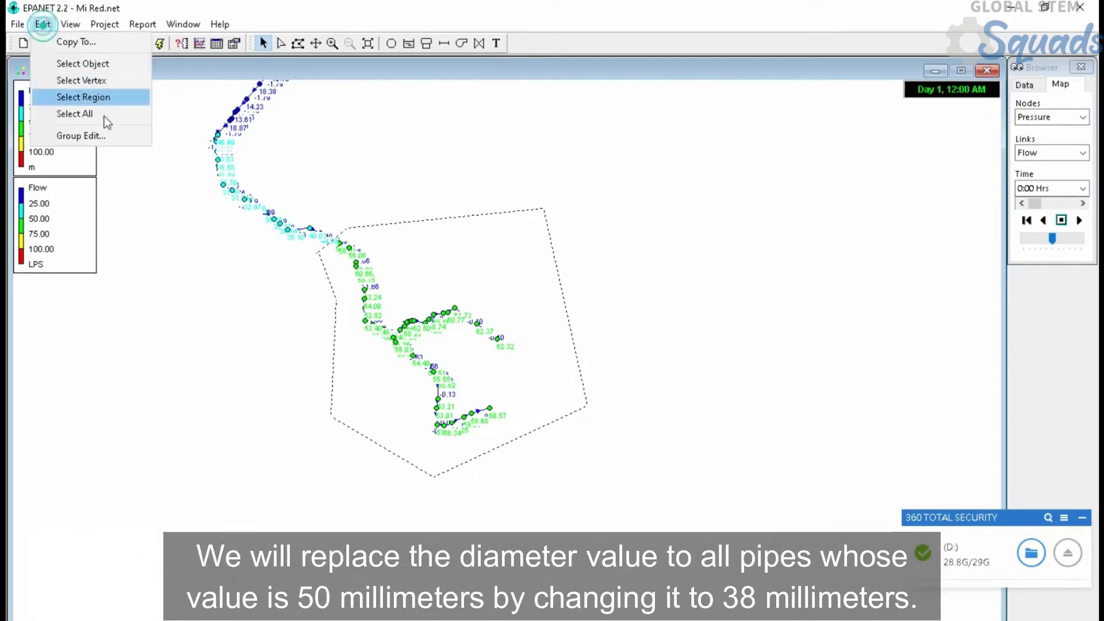
pyautogui.click(75, 136)
pyautogui.click(496, 285)
pyautogui.click(483, 311)
pyautogui.click(405, 314)
pyautogui.click(493, 316)
pyautogui.click(505, 340)
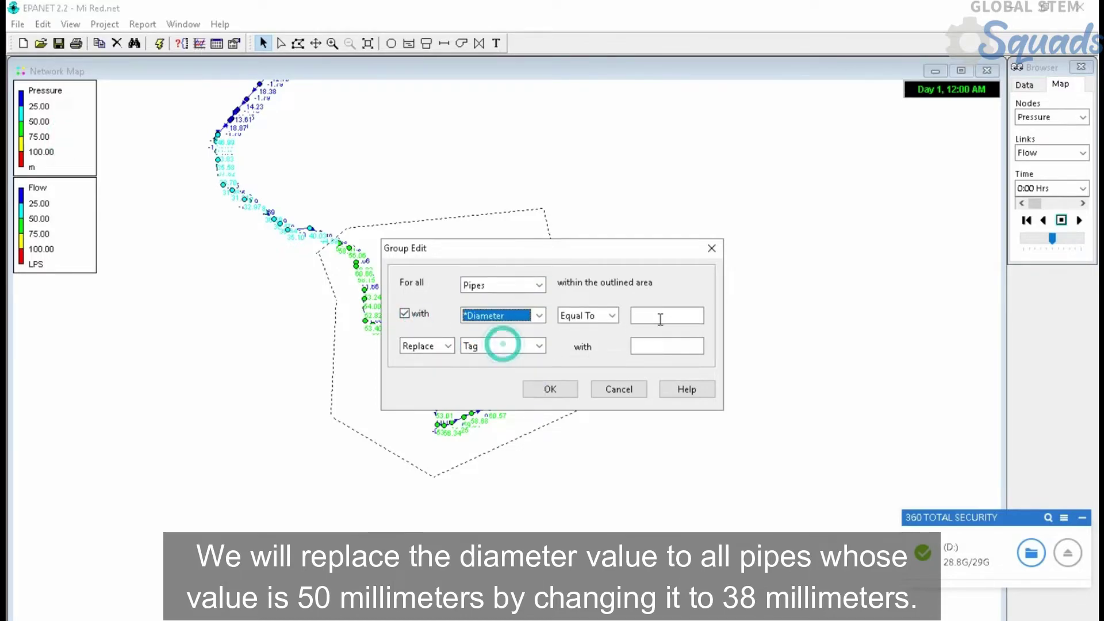
pyautogui.click(660, 316)
pyautogui.write('50')
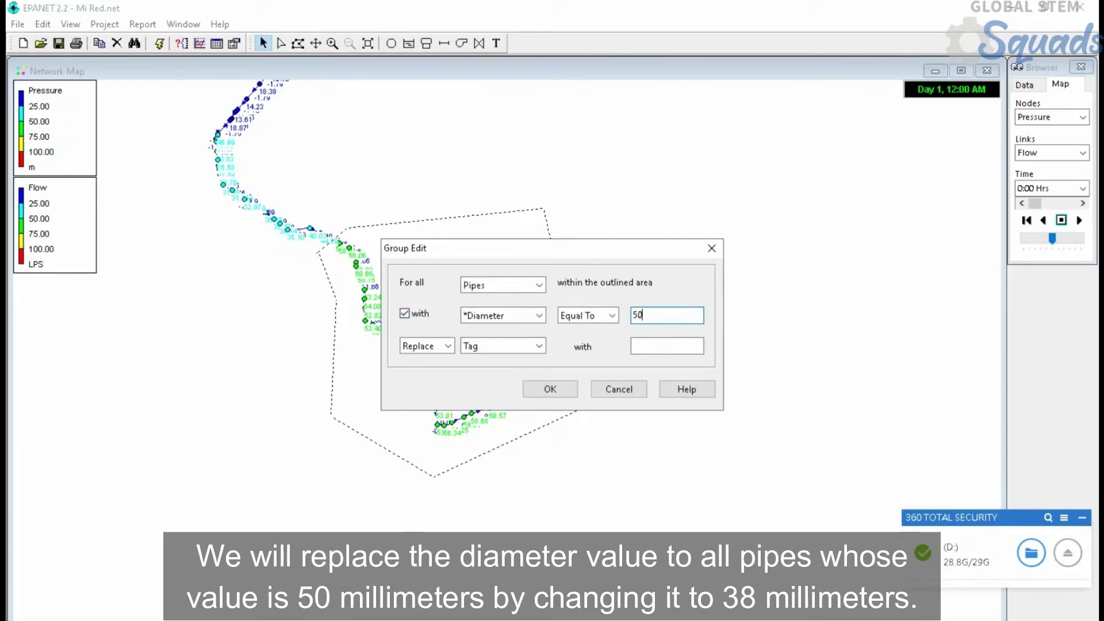
pyautogui.click(496, 345)
pyautogui.click(486, 372)
pyautogui.click(679, 345)
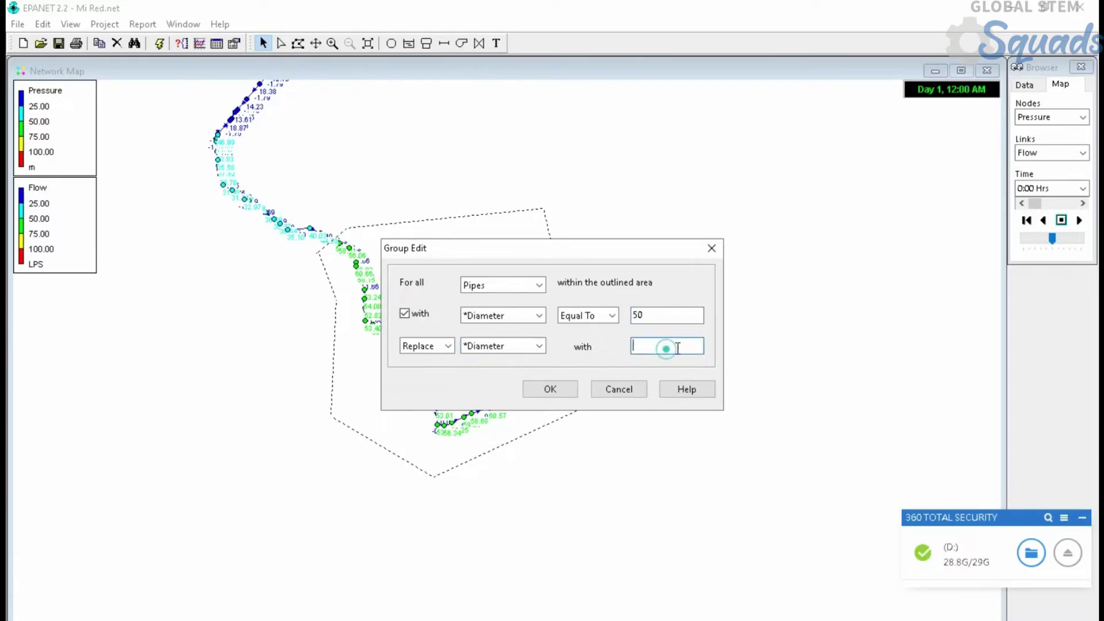
pyautogui.write('38')
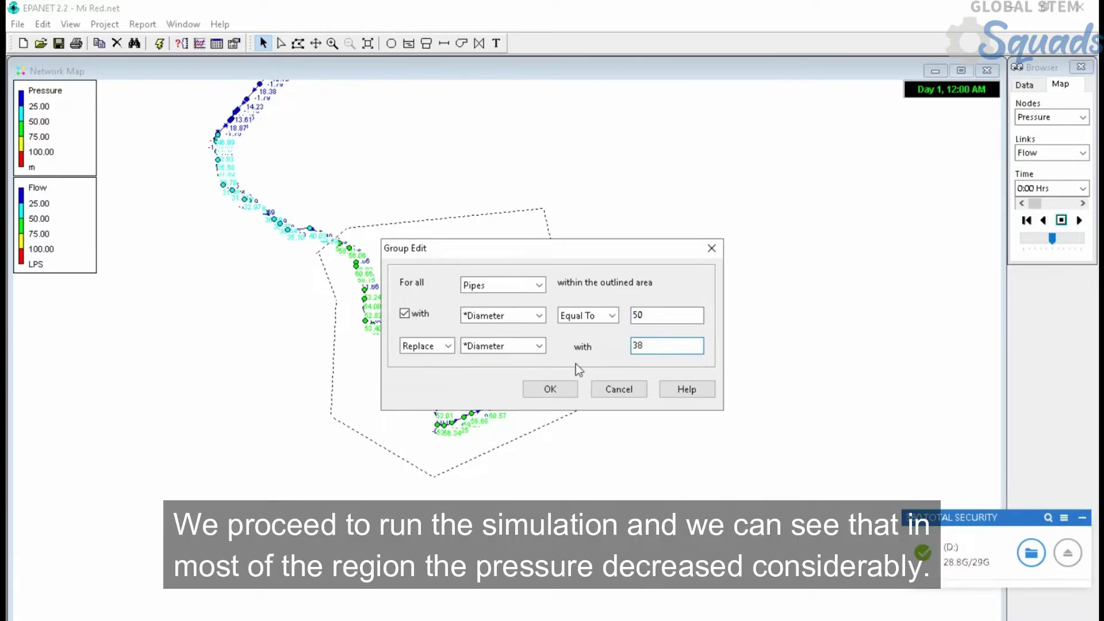
pyautogui.click(550, 389)
pyautogui.click(501, 369)
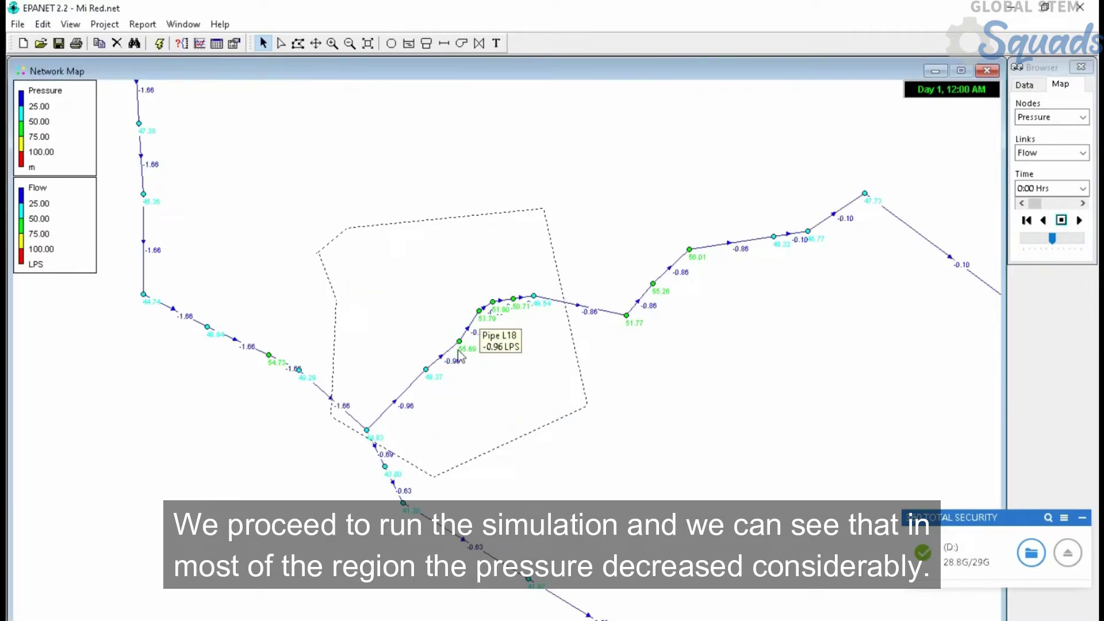
# Draw a region polygon around the green eastern branch still above 50 m pressure.
pyautogui.click(298, 43)
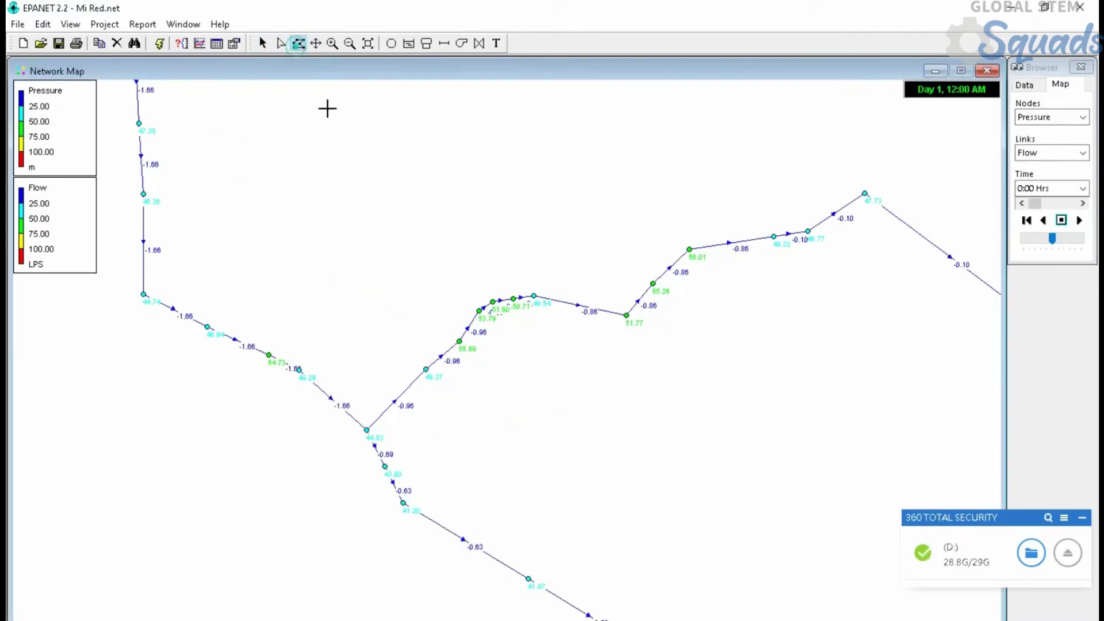
pyautogui.scroll(-1, 380, 365)
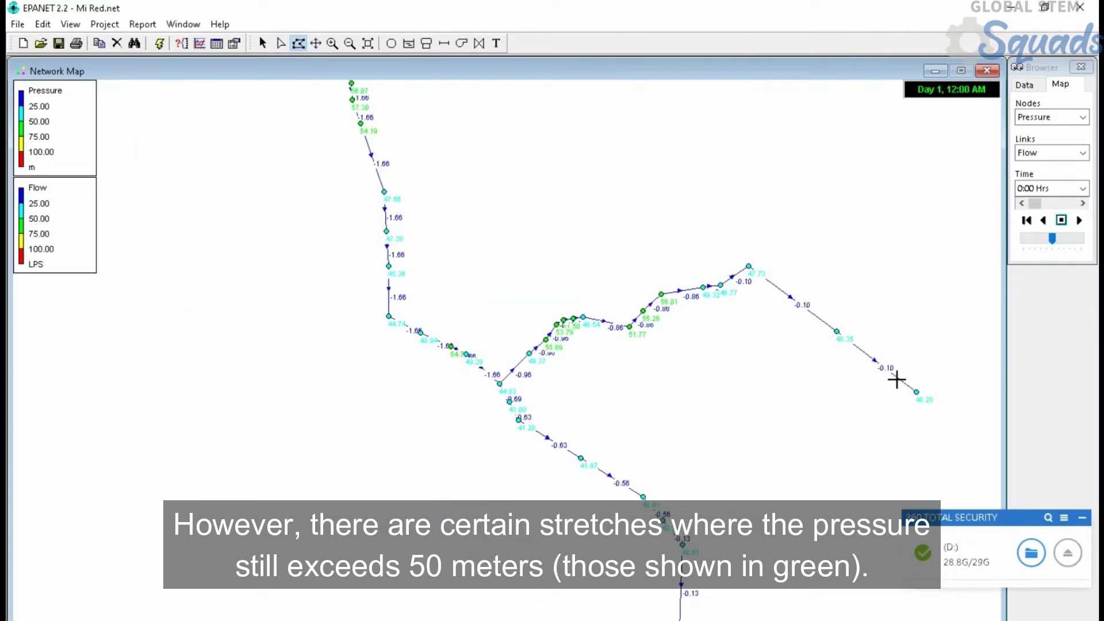
pyautogui.scroll(1, 694, 311)
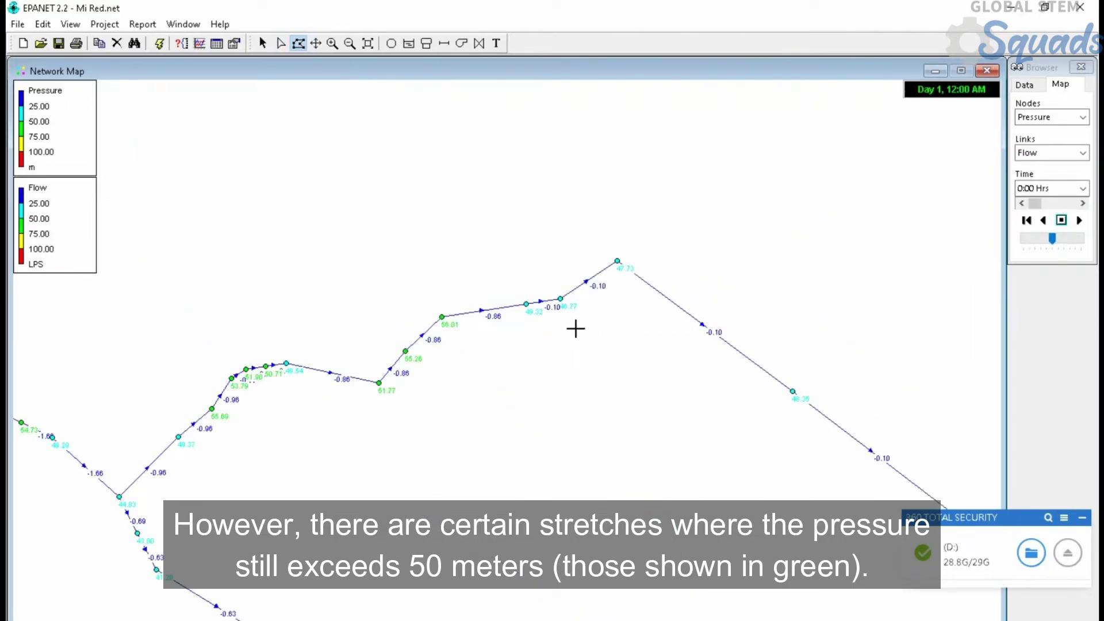
pyautogui.scroll(-1, 574, 329)
pyautogui.click(268, 453)
pyautogui.click(500, 378)
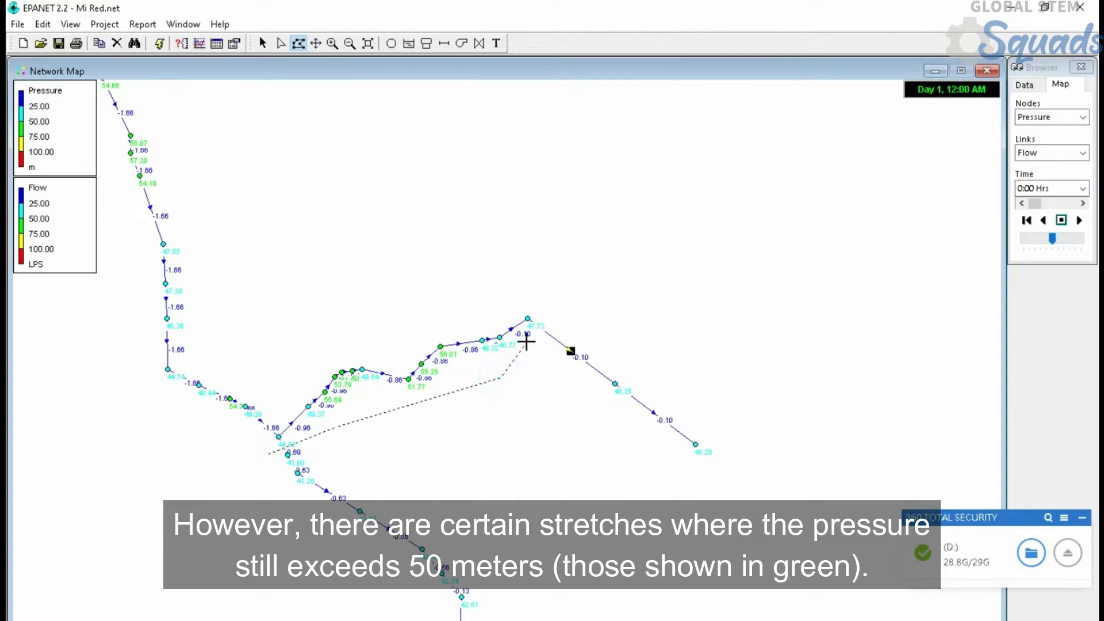
pyautogui.click(533, 357)
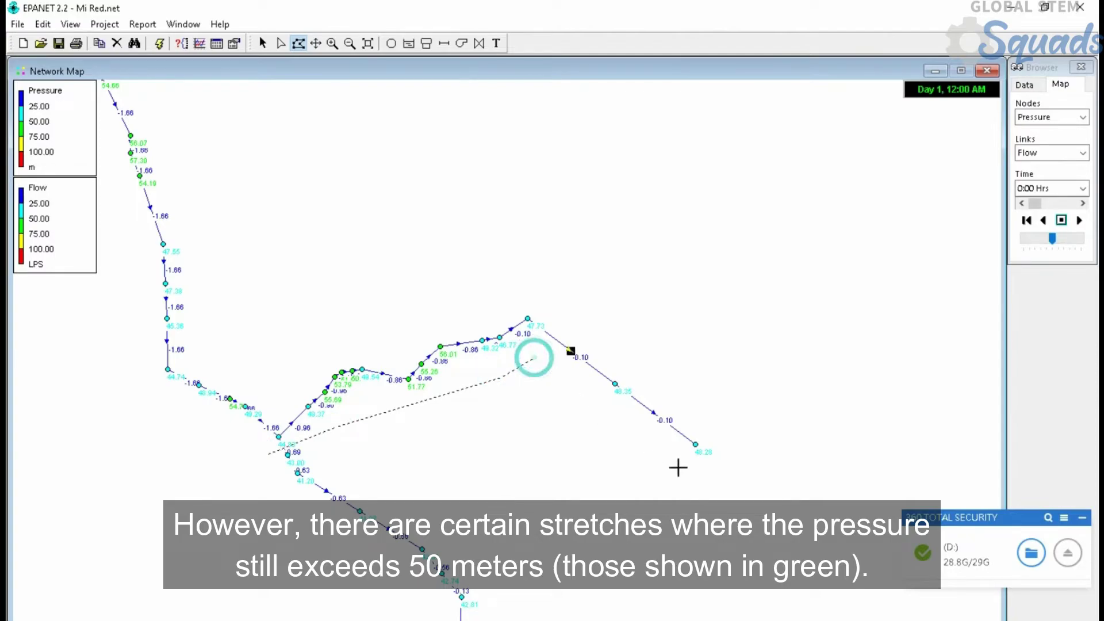
pyautogui.click(681, 468)
pyautogui.click(758, 435)
pyautogui.click(615, 276)
pyautogui.click(452, 276)
pyautogui.click(319, 346)
pyautogui.click(291, 397)
pyautogui.click(271, 449)
# Close the region and set up a Group Edit replacing Diameter for pipes with diameter 38.
pyautogui.rightClick(270, 448)
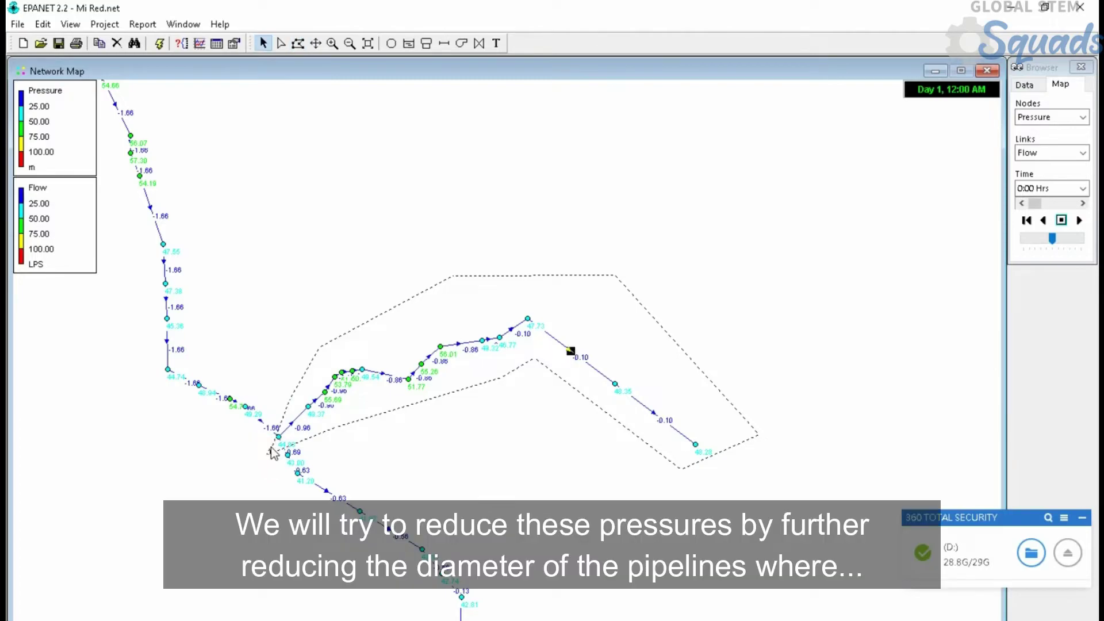
pyautogui.click(43, 24)
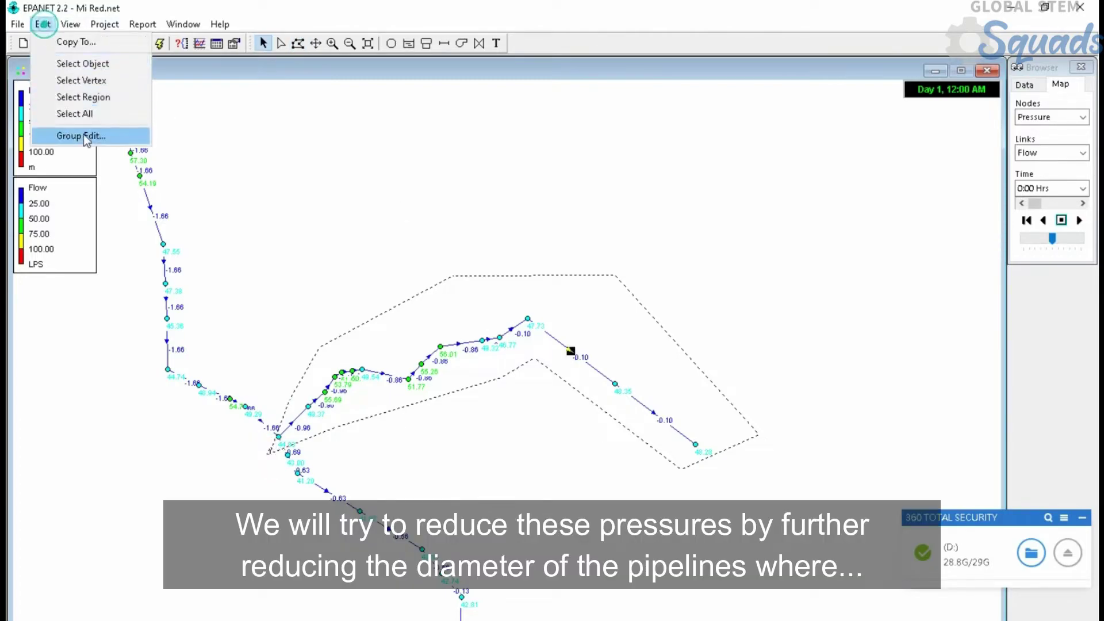
pyautogui.click(81, 136)
pyautogui.click(520, 294)
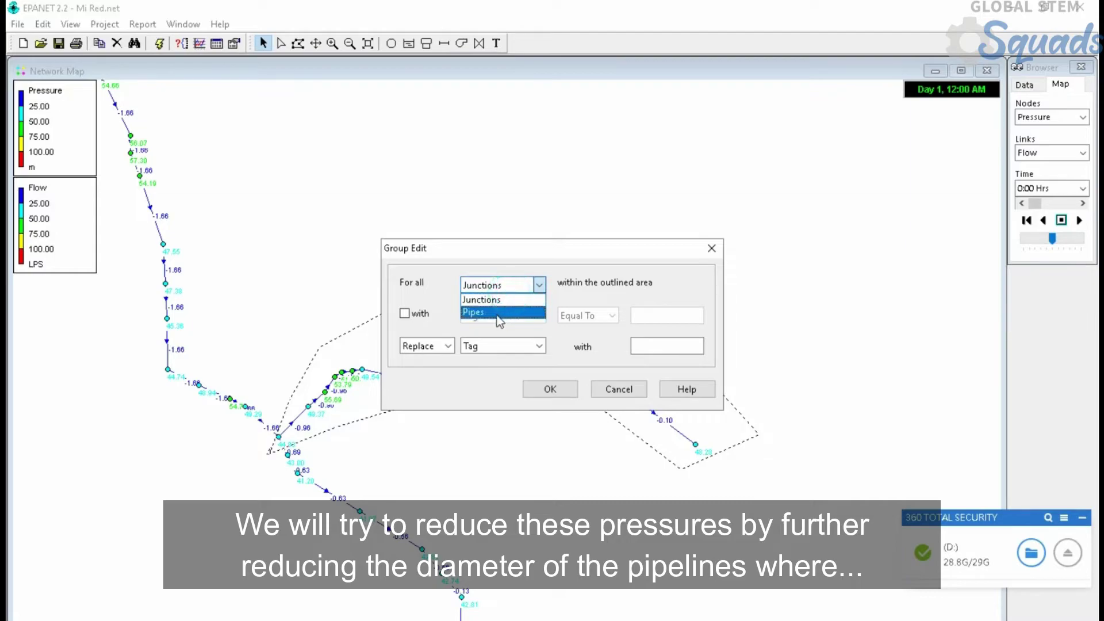
pyautogui.click(498, 312)
pyautogui.click(422, 316)
pyautogui.click(482, 316)
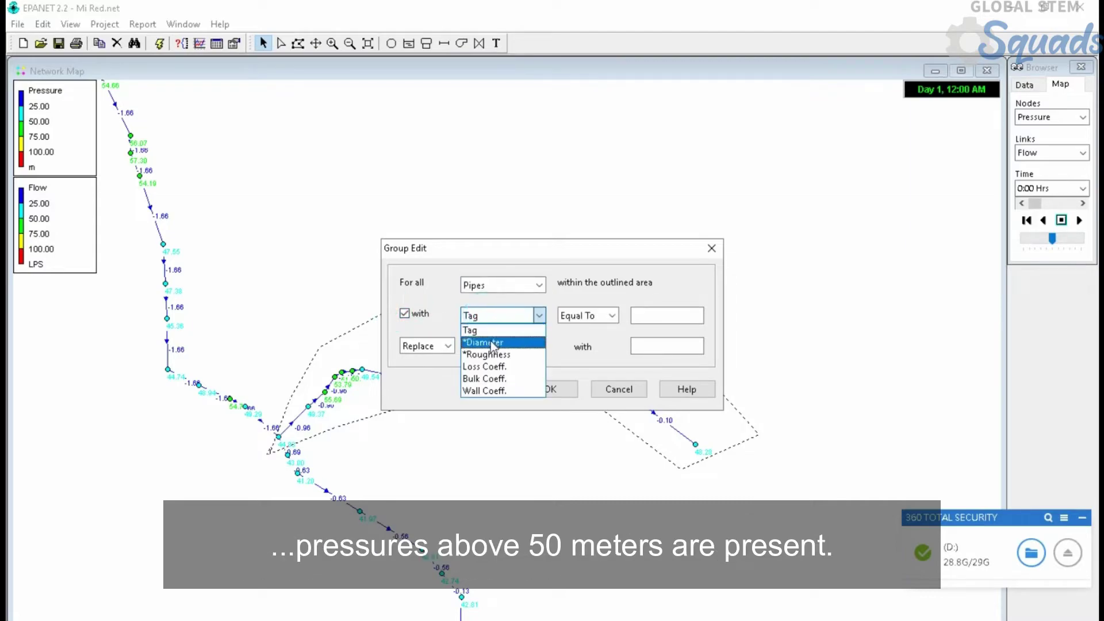
pyautogui.click(488, 328)
pyautogui.click(675, 314)
pyautogui.write('38')
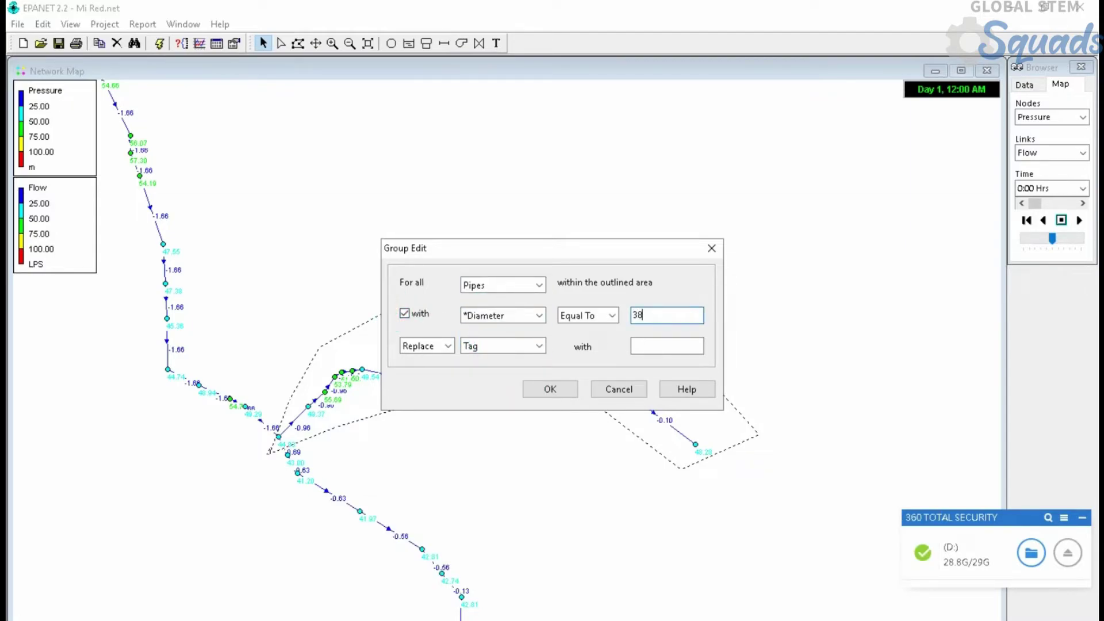
pyautogui.click(500, 345)
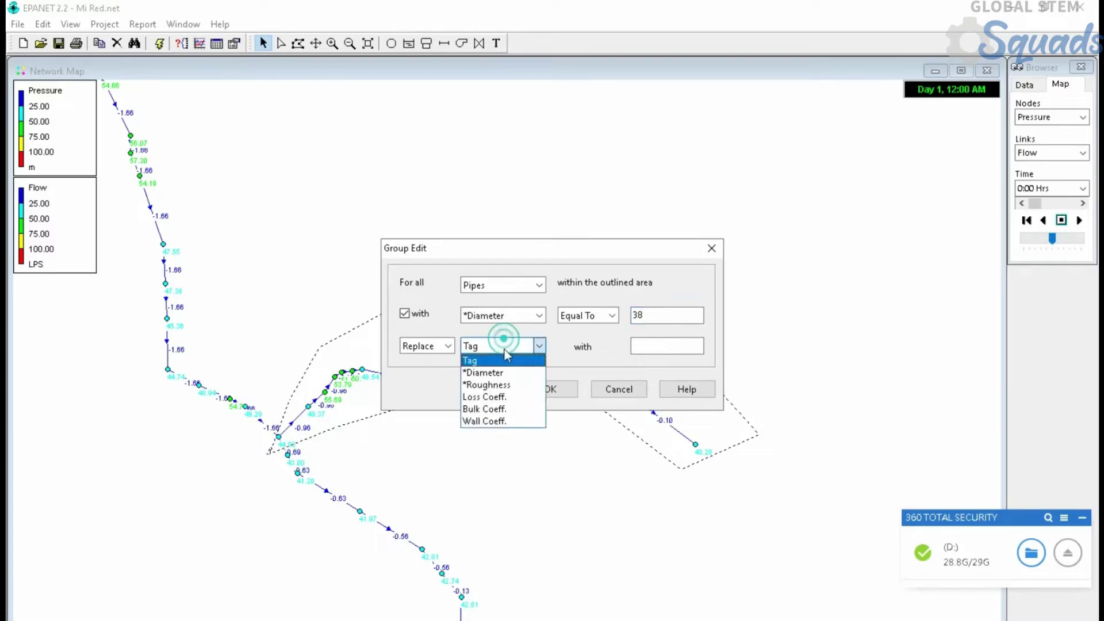
pyautogui.click(498, 372)
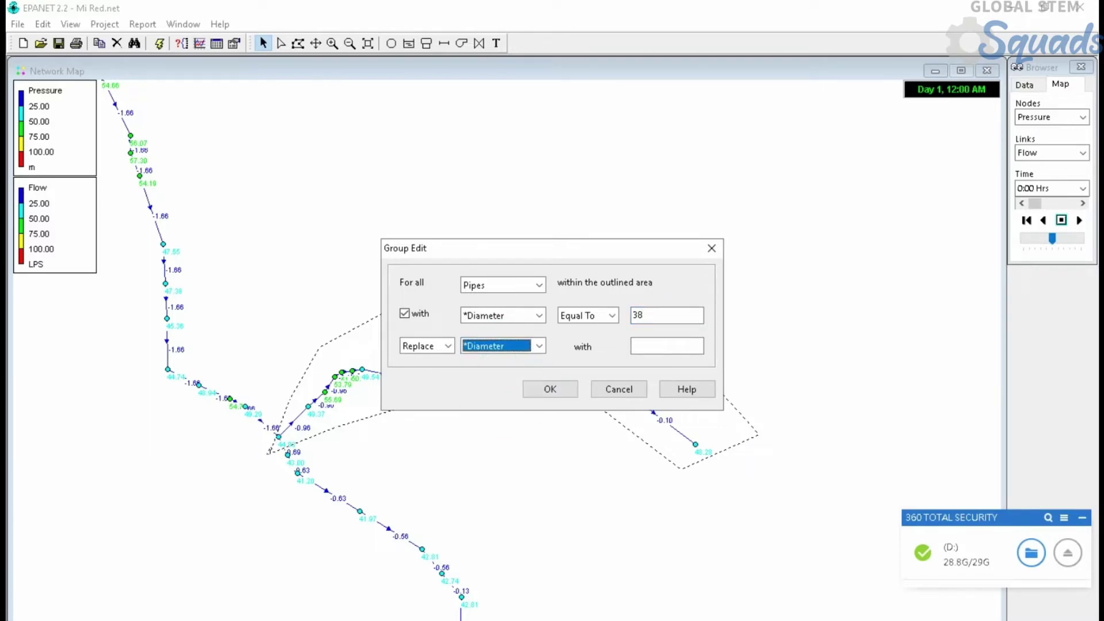
# Look up the next pipe size in the Word table, then return to the replacement value field.
pyautogui.hotkey('alt', 'Tab')
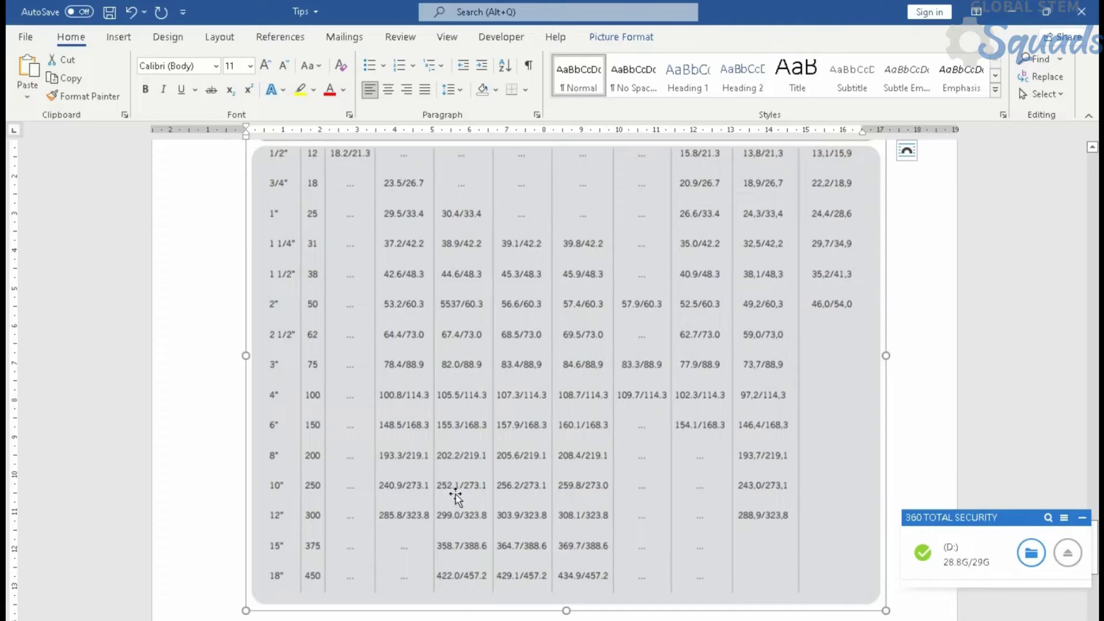
pyautogui.scroll(1, 429, 264)
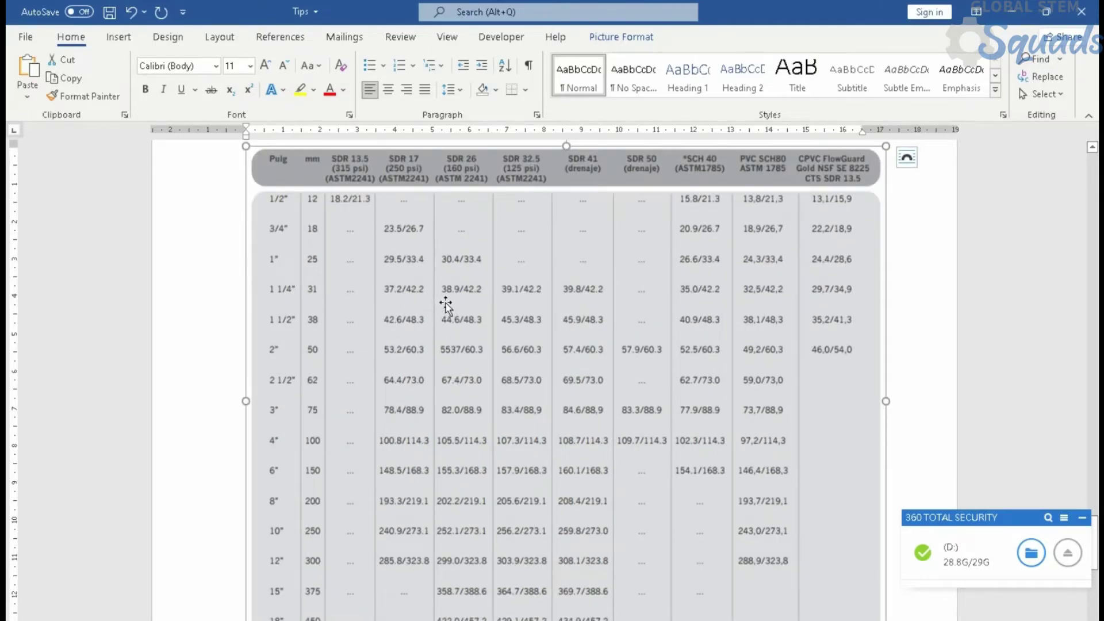
pyautogui.hotkey('alt', 'Tab')
pyautogui.click(654, 345)
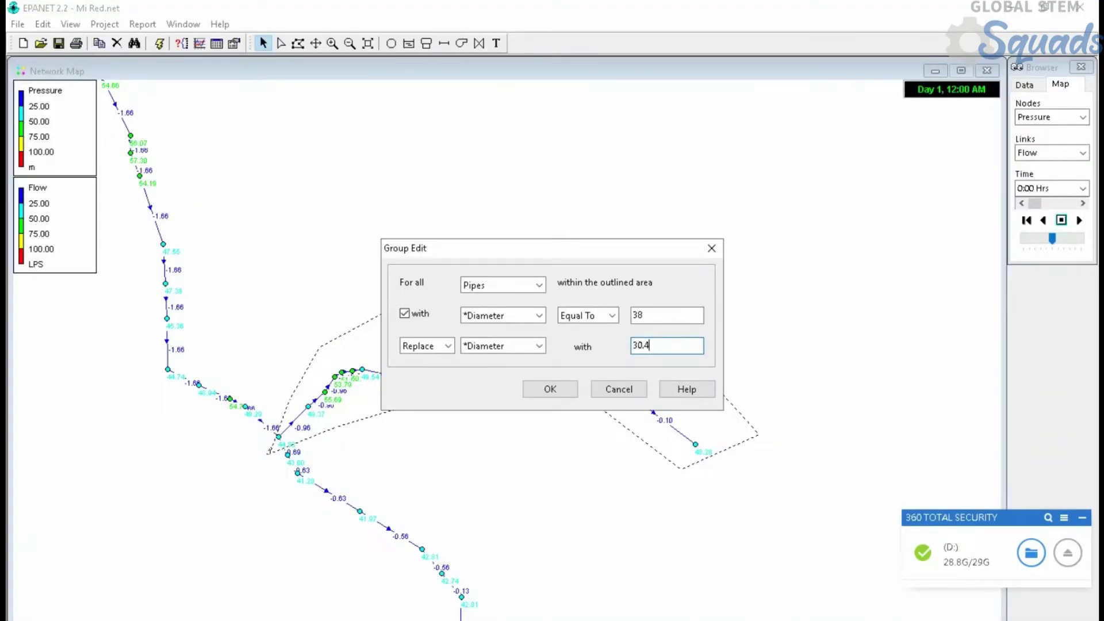
# Apply the 30.4 mm diameter to the 14 matched pipes and rerun the analysis.
pyautogui.click(550, 388)
pyautogui.click(501, 371)
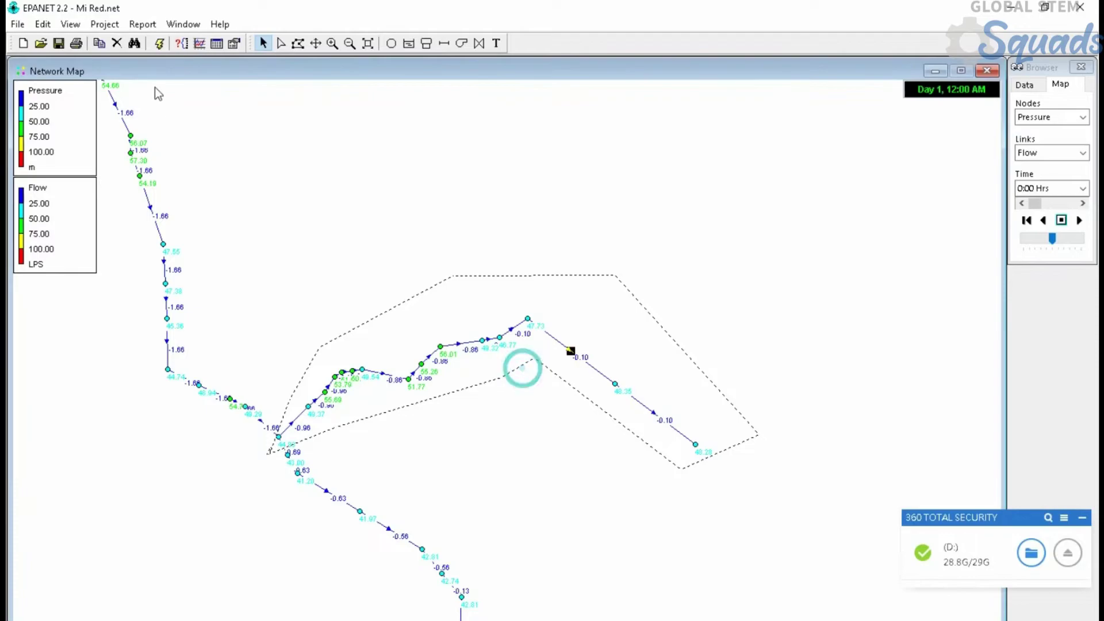
pyautogui.click(160, 44)
pyautogui.click(557, 352)
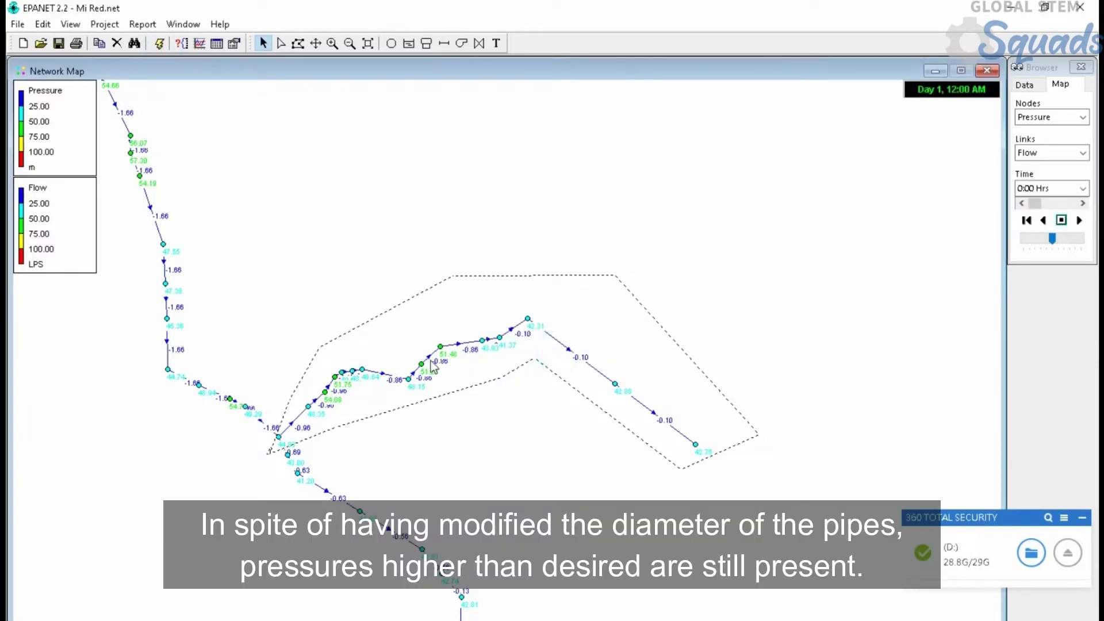
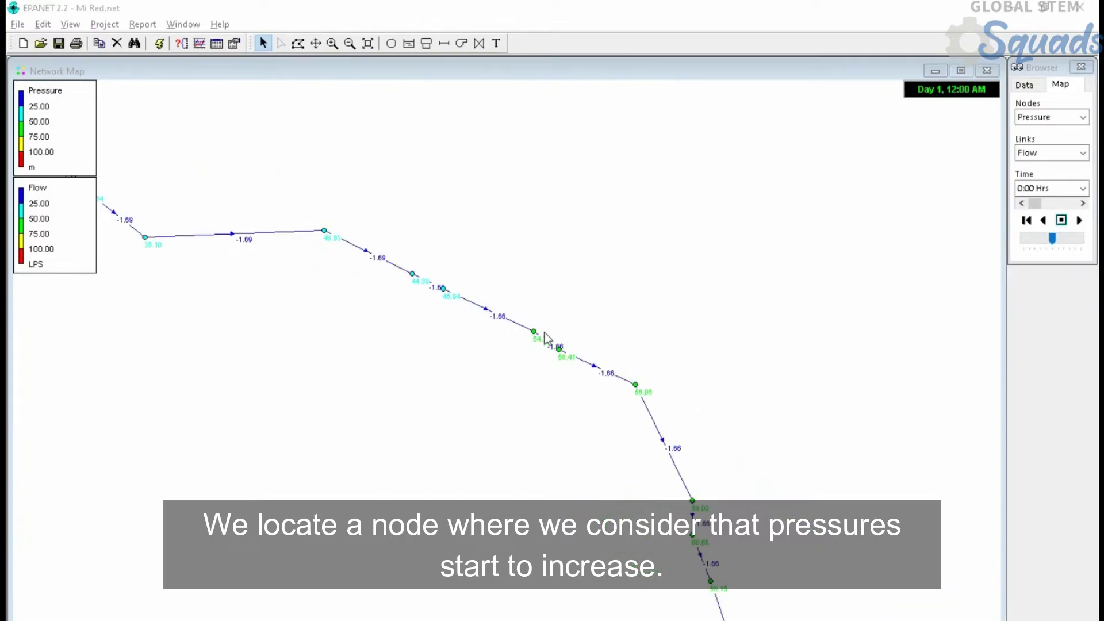
# Place a new junction on pipe L81 just downstream of node N80.
pyautogui.scroll(5, 547, 339)
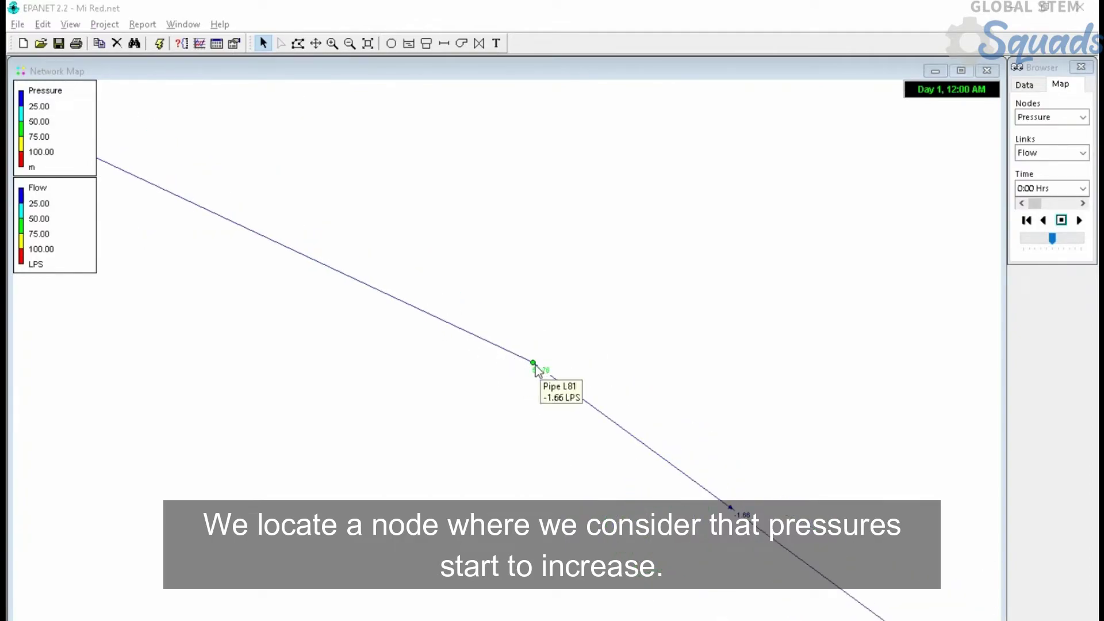
pyautogui.click(533, 364)
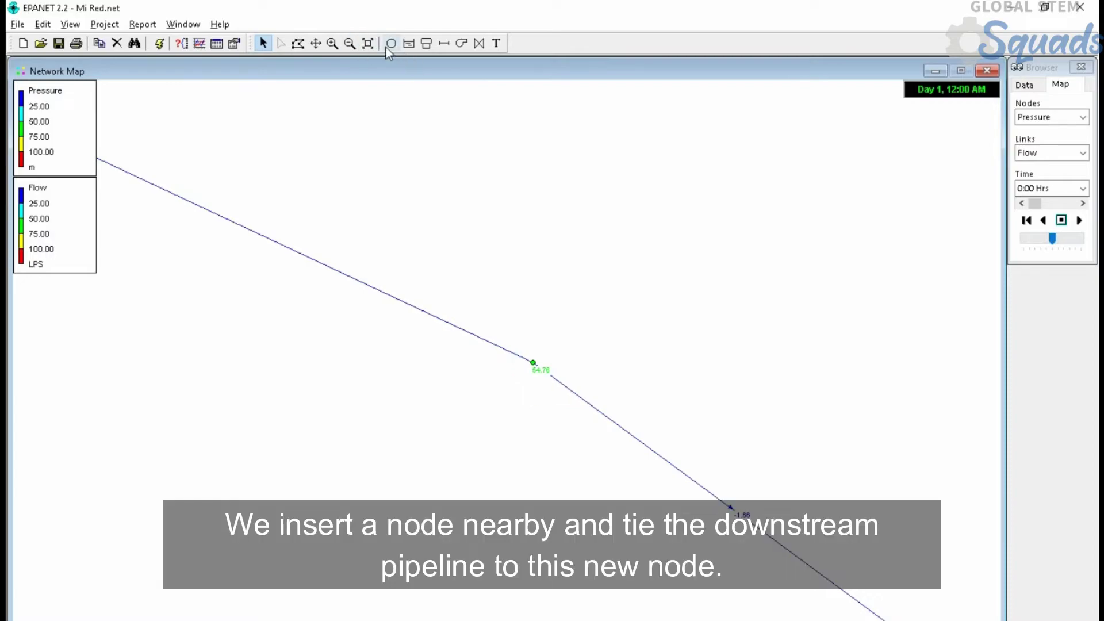
pyautogui.click(1029, 84)
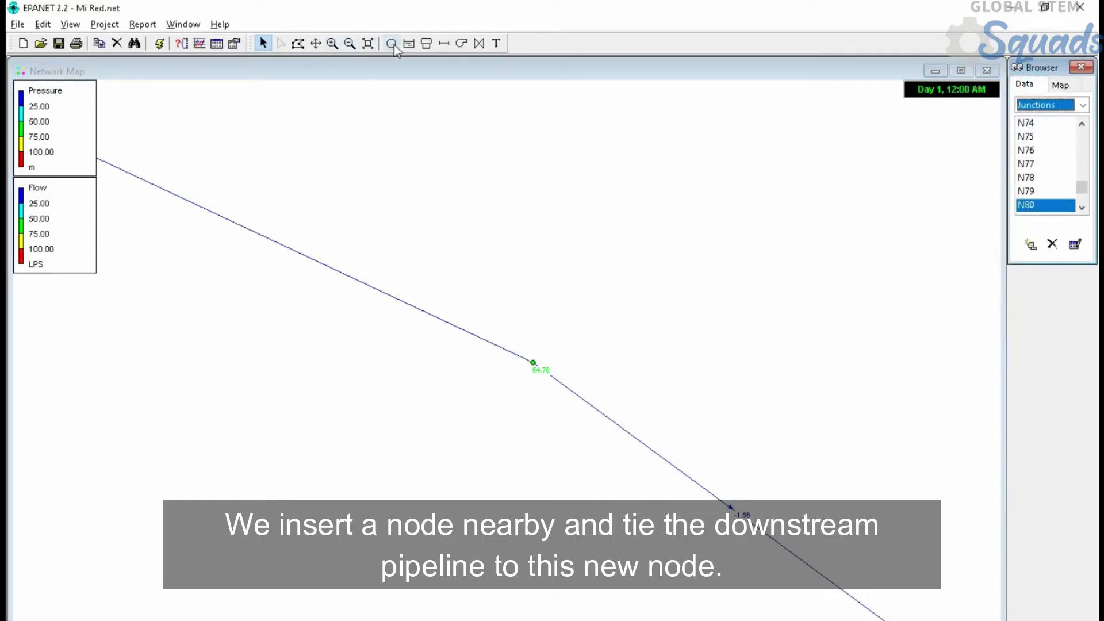
pyautogui.click(391, 44)
pyautogui.click(550, 376)
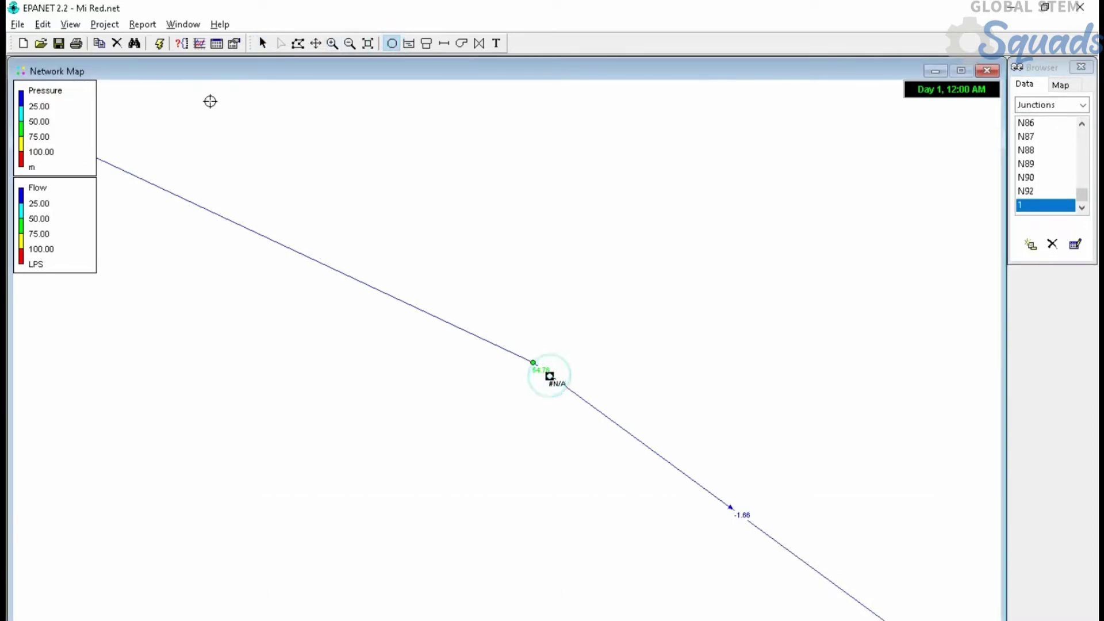
# Open pipe L81's properties, move the editor aside, and select new junction 1.
pyautogui.click(263, 43)
pyautogui.click(613, 427)
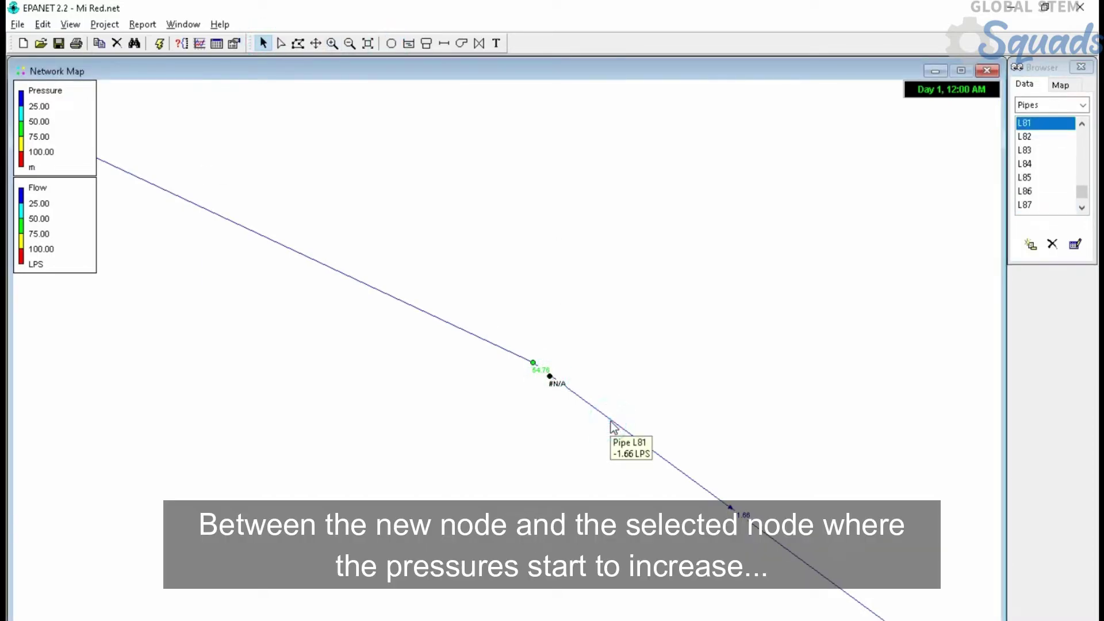
pyautogui.doubleClick(612, 426)
pyautogui.click(581, 175)
pyautogui.moveTo(561, 96); pyautogui.dragTo(764, 150)
pyautogui.click(549, 376)
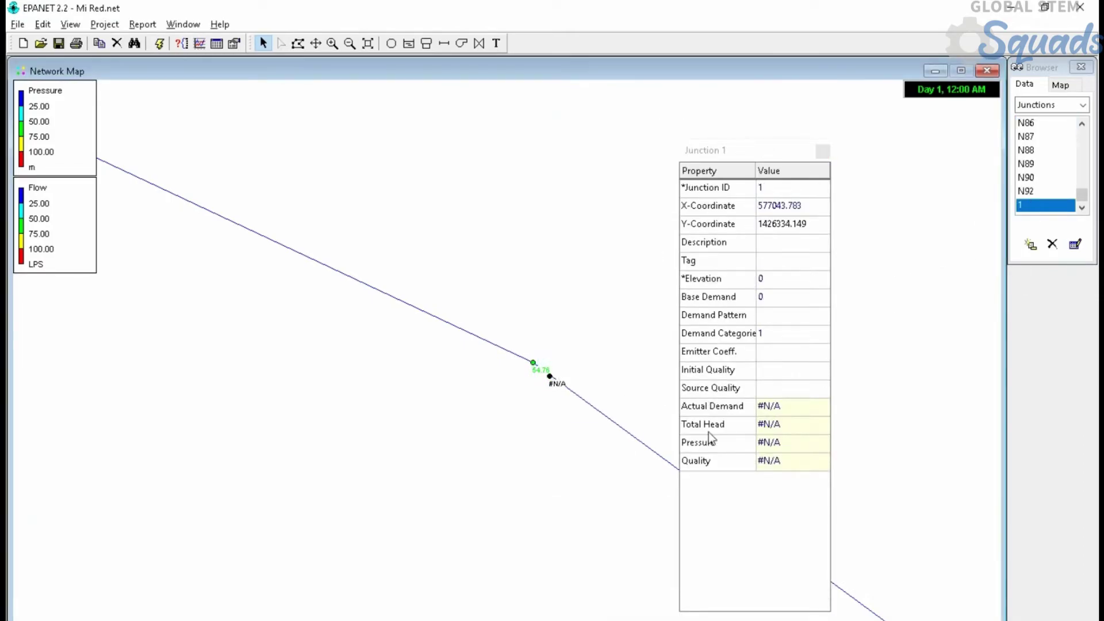
# Set pipe L81's end node to junction 1.
pyautogui.click(622, 436)
pyautogui.click(784, 226)
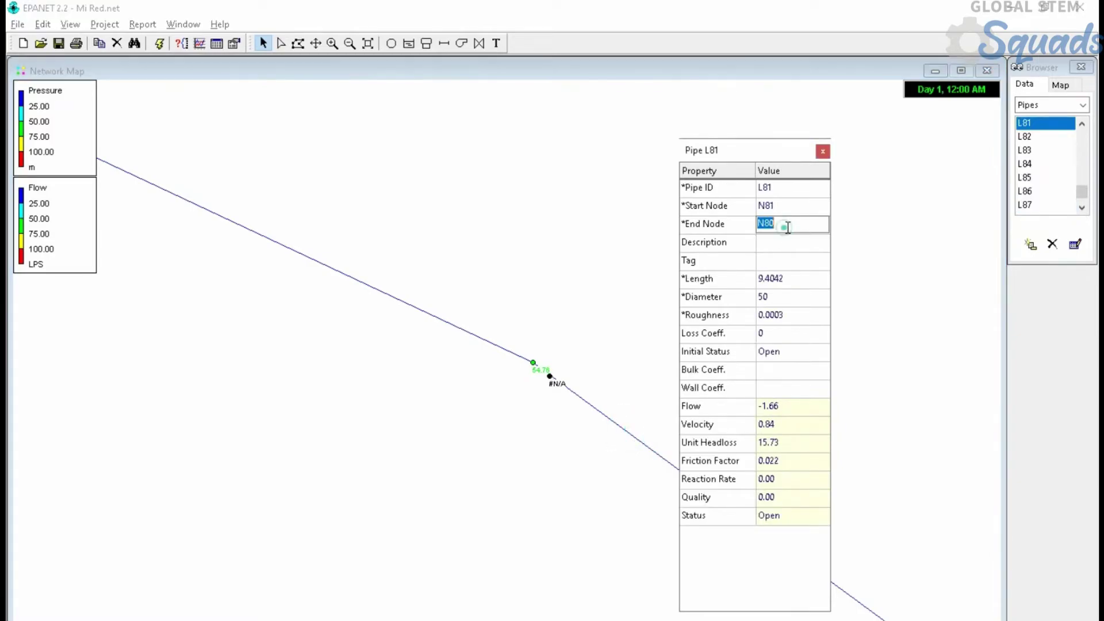
pyautogui.write('1')
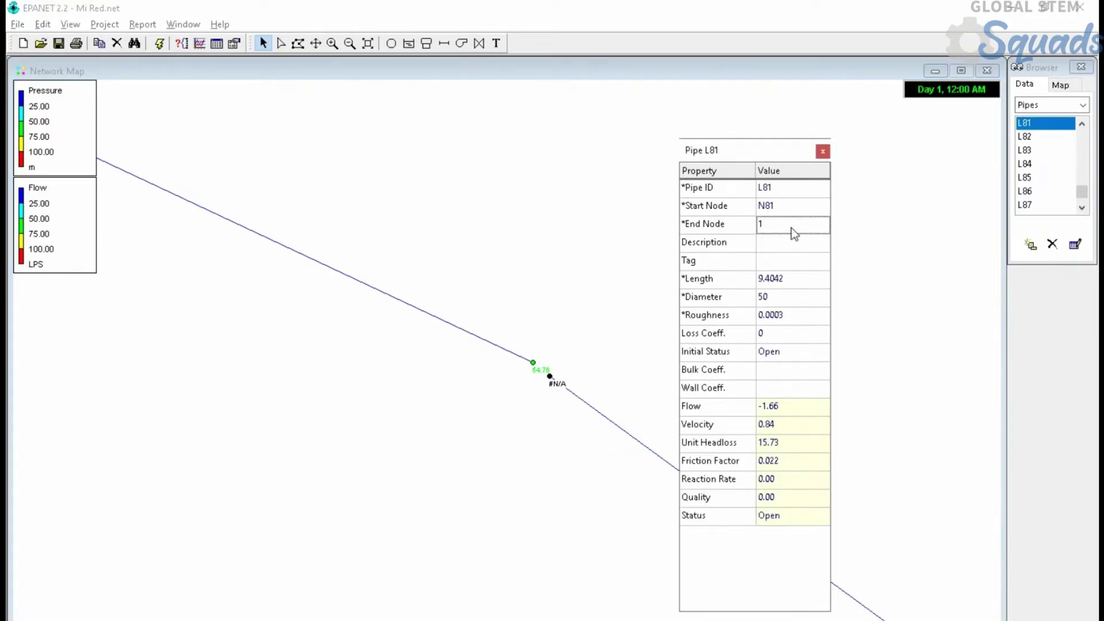
# Copy N80's elevation 907.296 and paste it into junction 1's elevation.
pyautogui.click(534, 364)
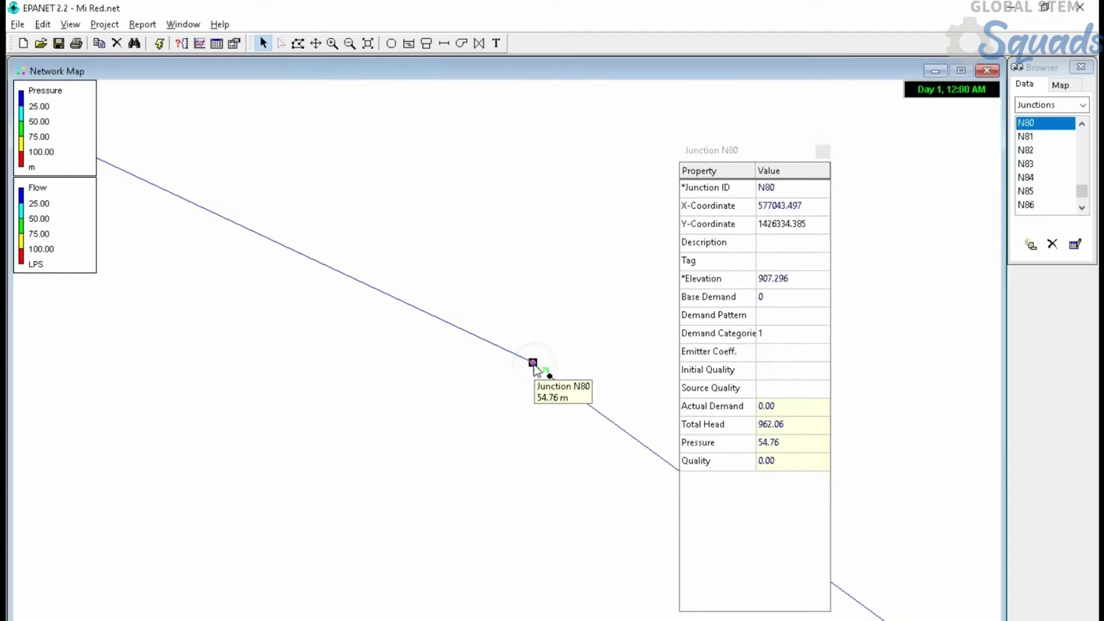
pyautogui.click(774, 280)
pyautogui.doubleClick(771, 278)
pyautogui.rightClick(773, 278)
pyautogui.click(810, 324)
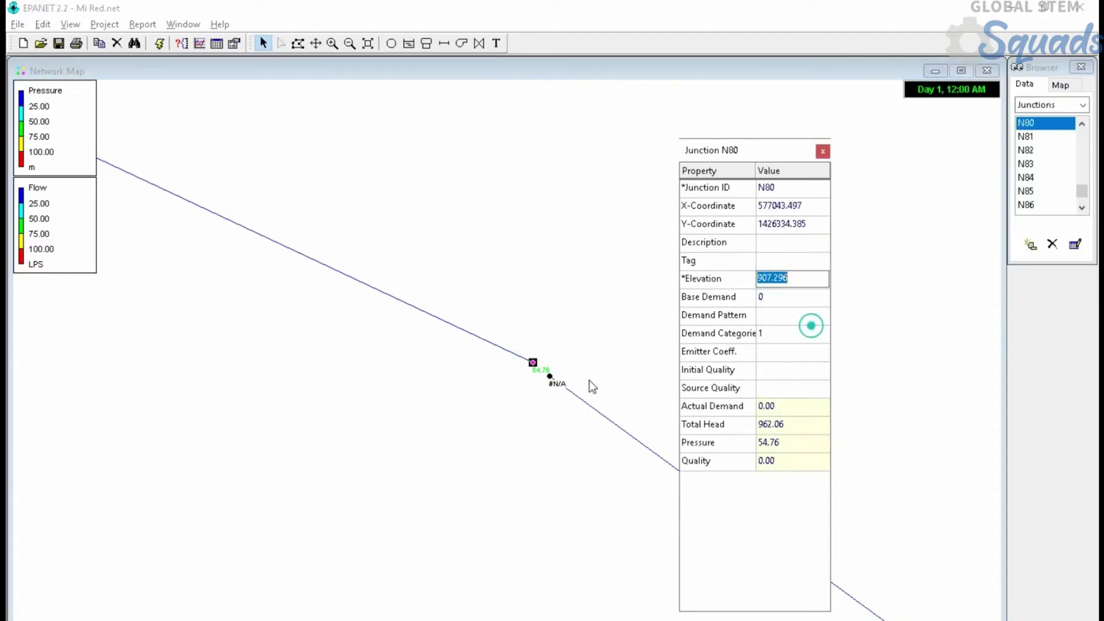
pyautogui.click(549, 376)
pyautogui.click(783, 284)
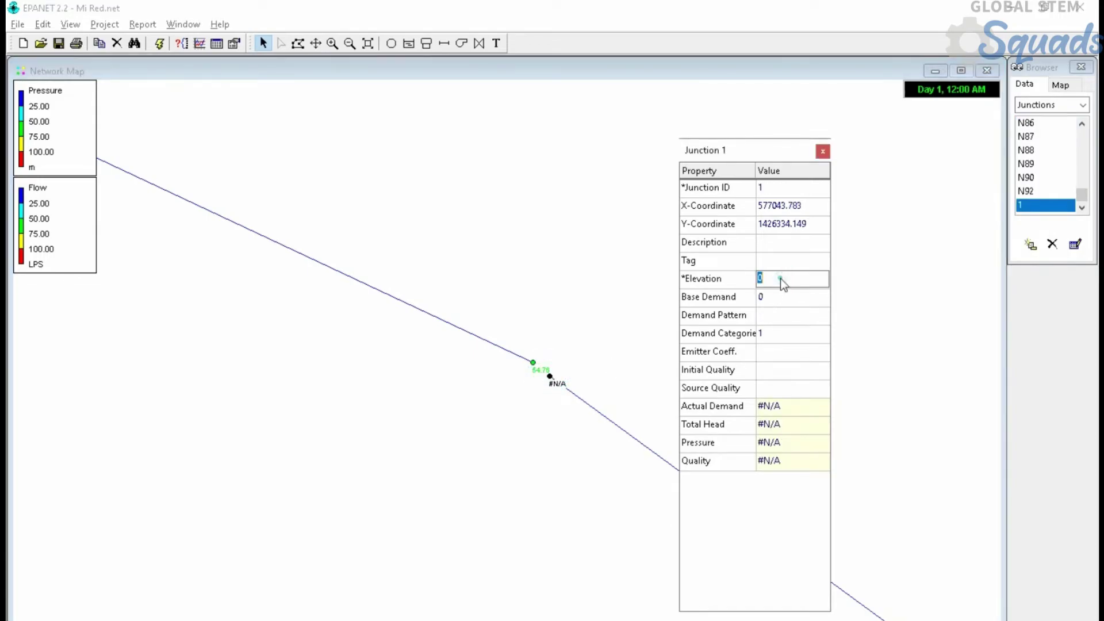
pyautogui.rightClick(781, 281)
pyautogui.click(830, 346)
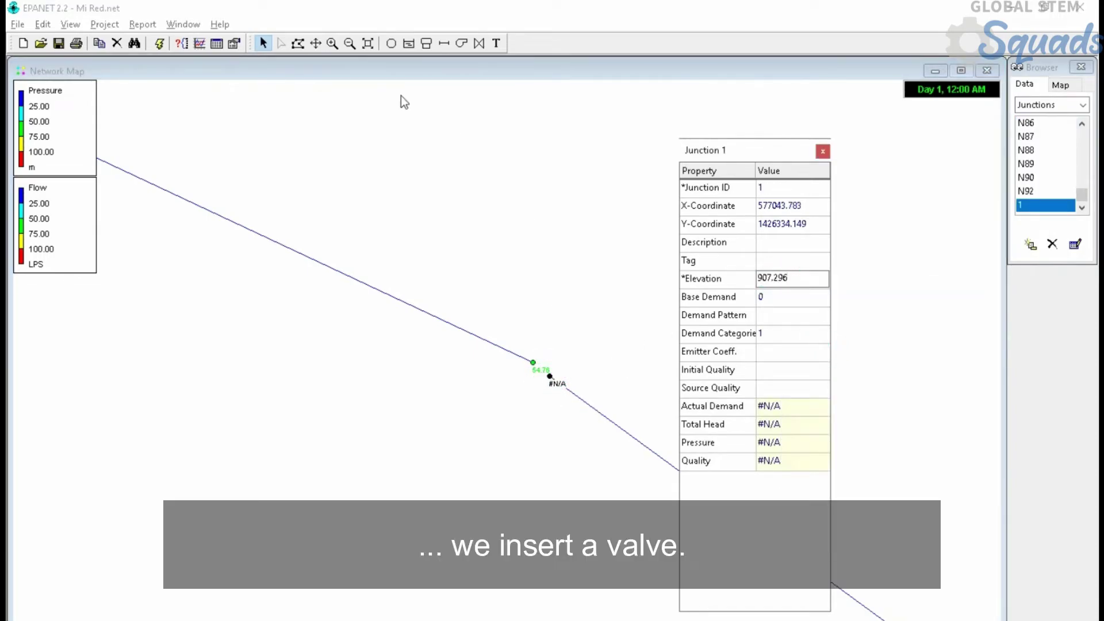
# Draw valve 2 from N80 to junction 1 and make it a PRV.
pyautogui.click(477, 44)
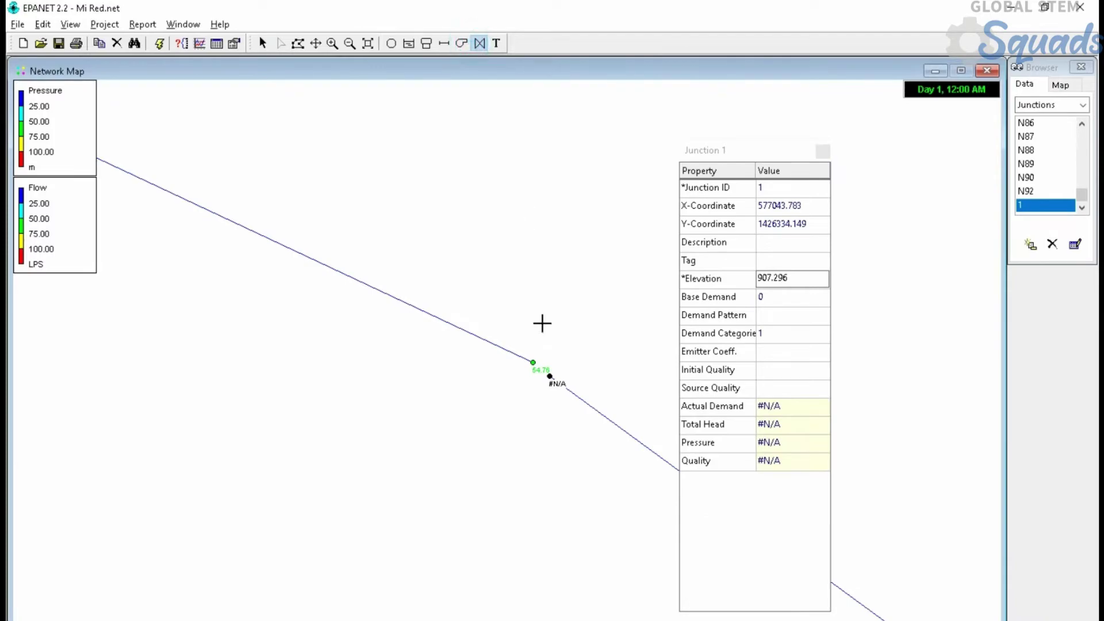
pyautogui.click(530, 362)
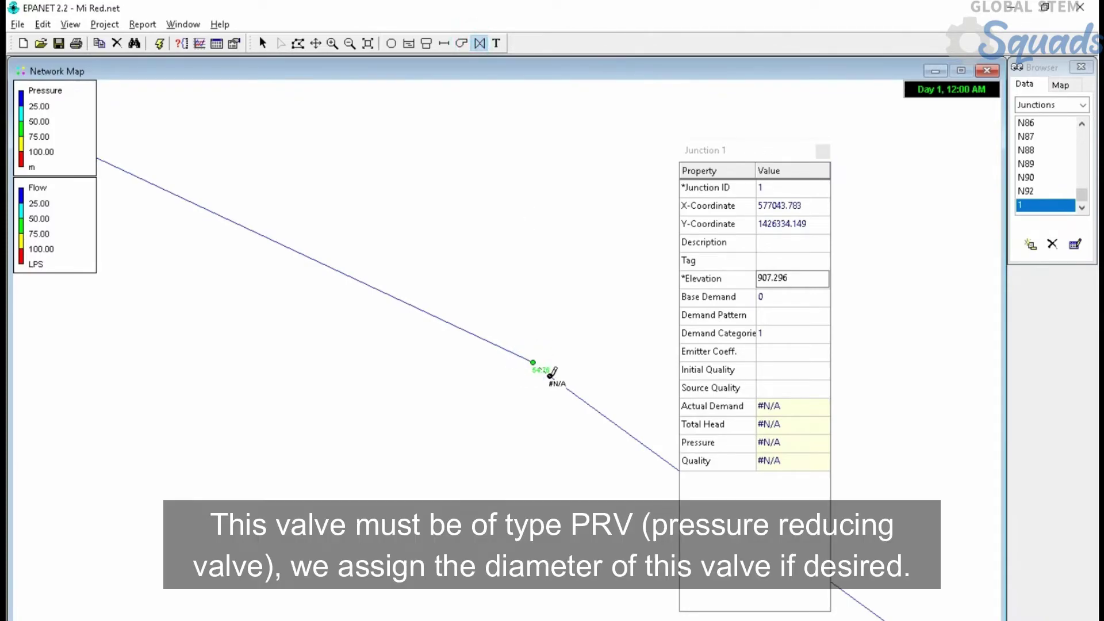
pyautogui.click(551, 377)
pyautogui.click(263, 43)
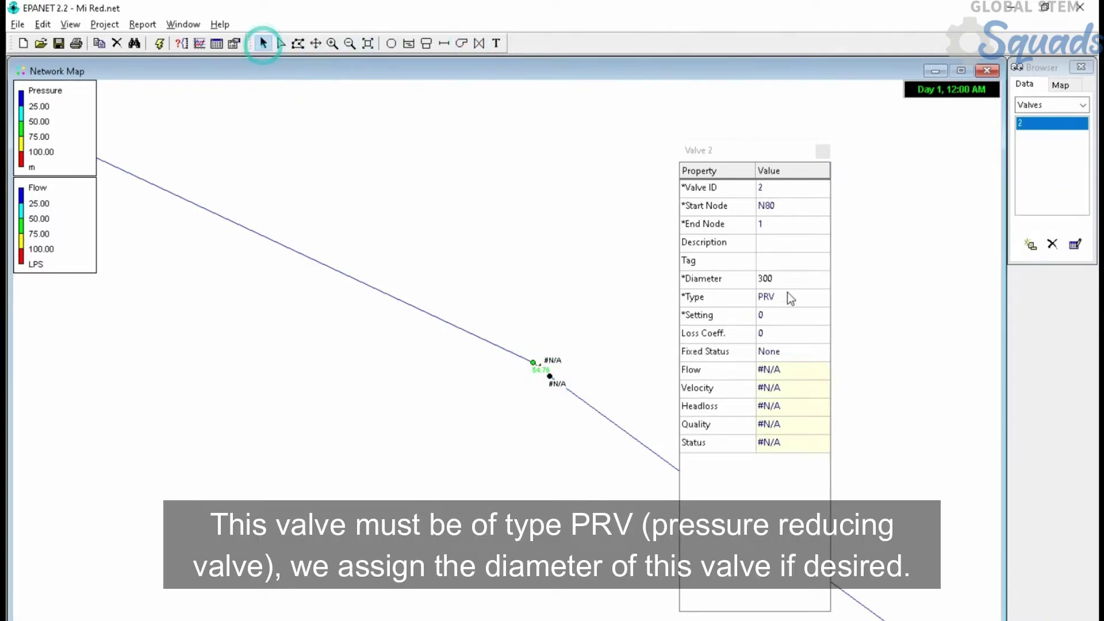
pyautogui.click(790, 296)
pyautogui.click(799, 296)
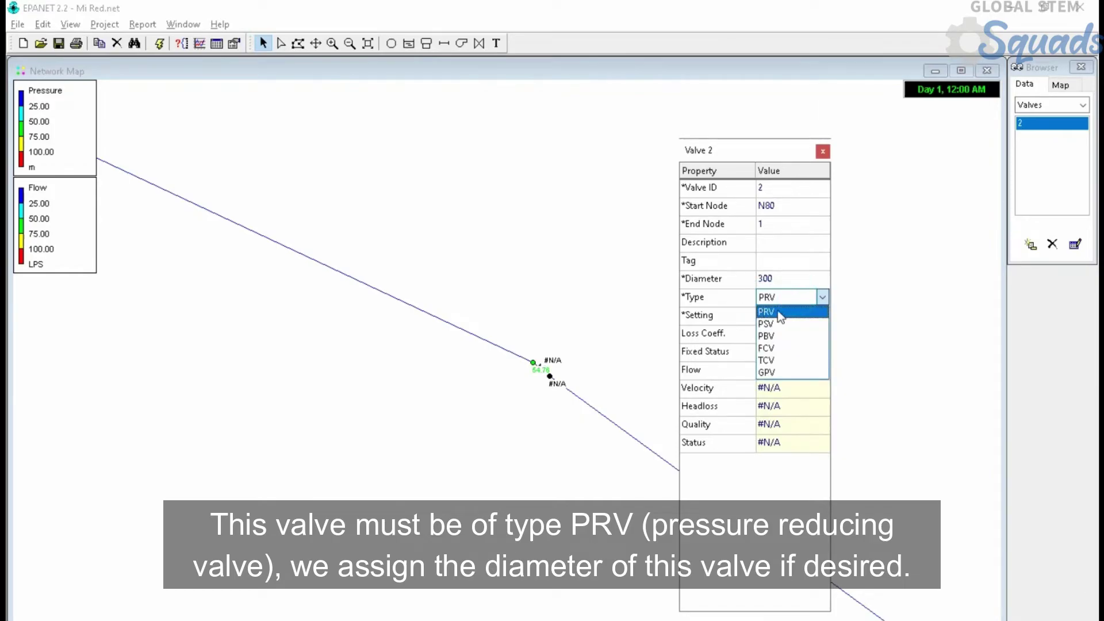
pyautogui.click(775, 311)
pyautogui.click(647, 306)
# Run the simulation, acknowledge the negative-pressure warnings, and close the status report.
pyautogui.click(159, 43)
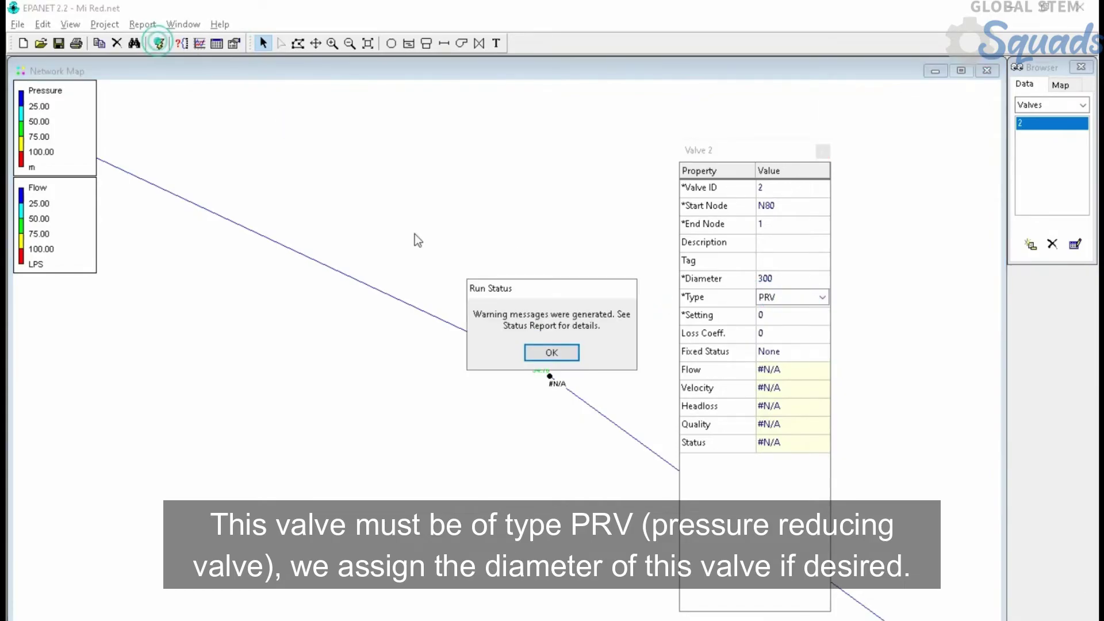
pyautogui.click(550, 351)
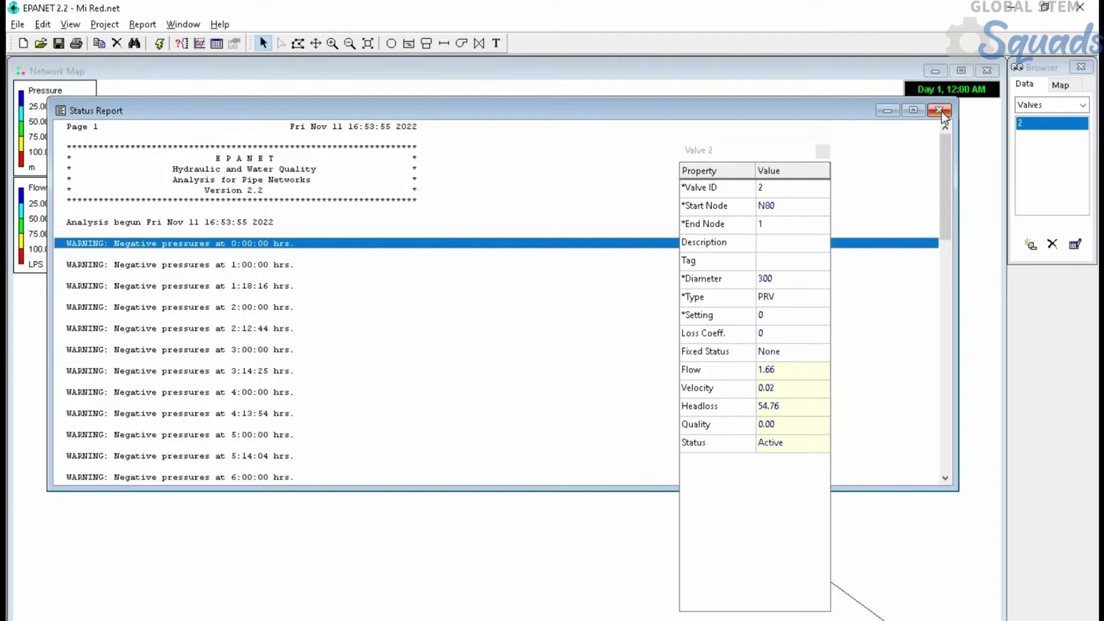
pyautogui.click(939, 109)
pyautogui.scroll(-4, 540, 340)
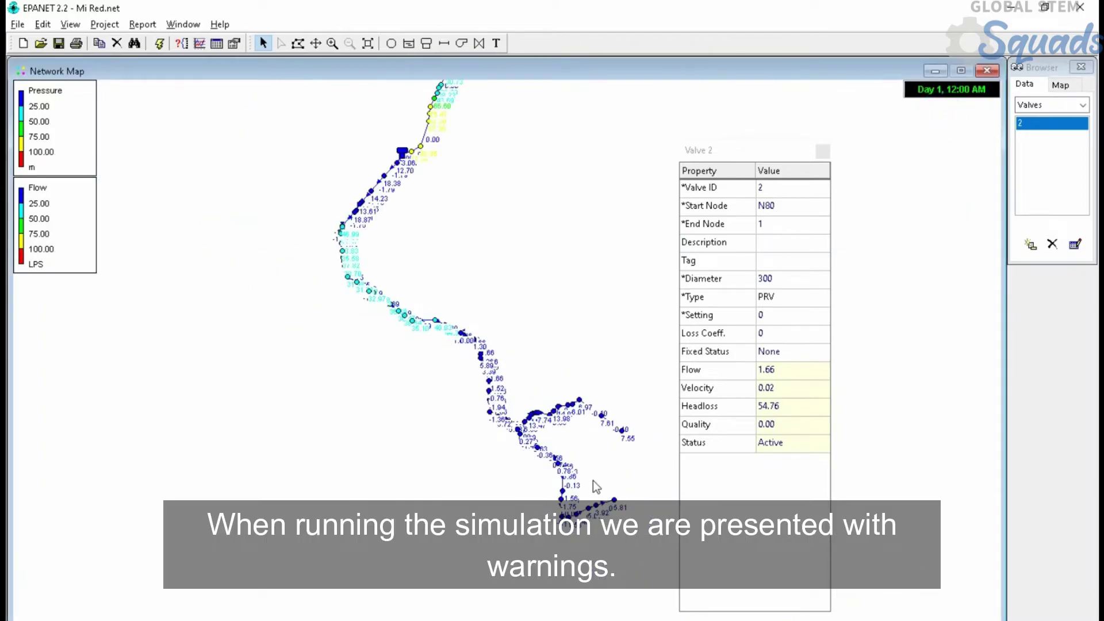
pyautogui.scroll(-2, 592, 480)
pyautogui.scroll(4, 526, 347)
pyautogui.scroll(2, 484, 340)
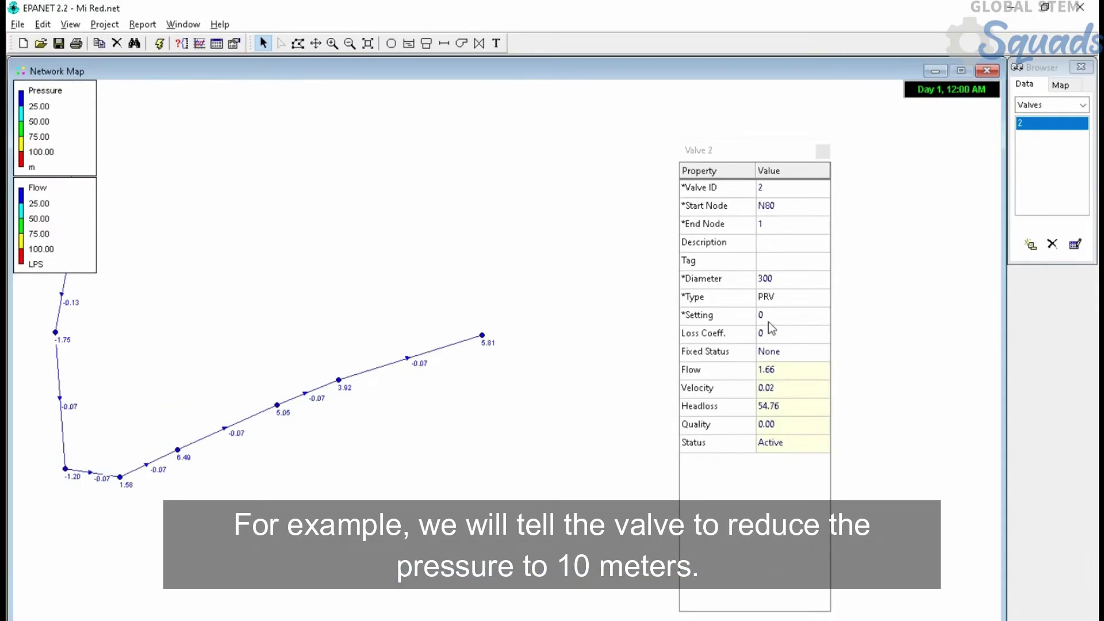
# Set valve 2's setting to 10 and rerun the simulation, dismissing the run notice.
pyautogui.click(760, 287)
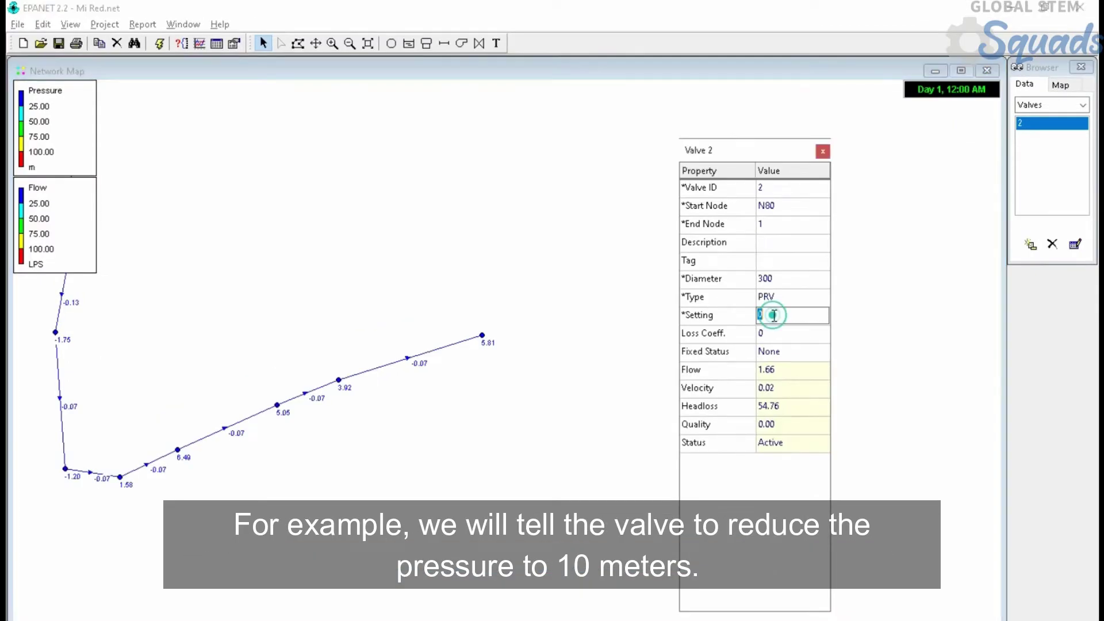
pyautogui.write('10')
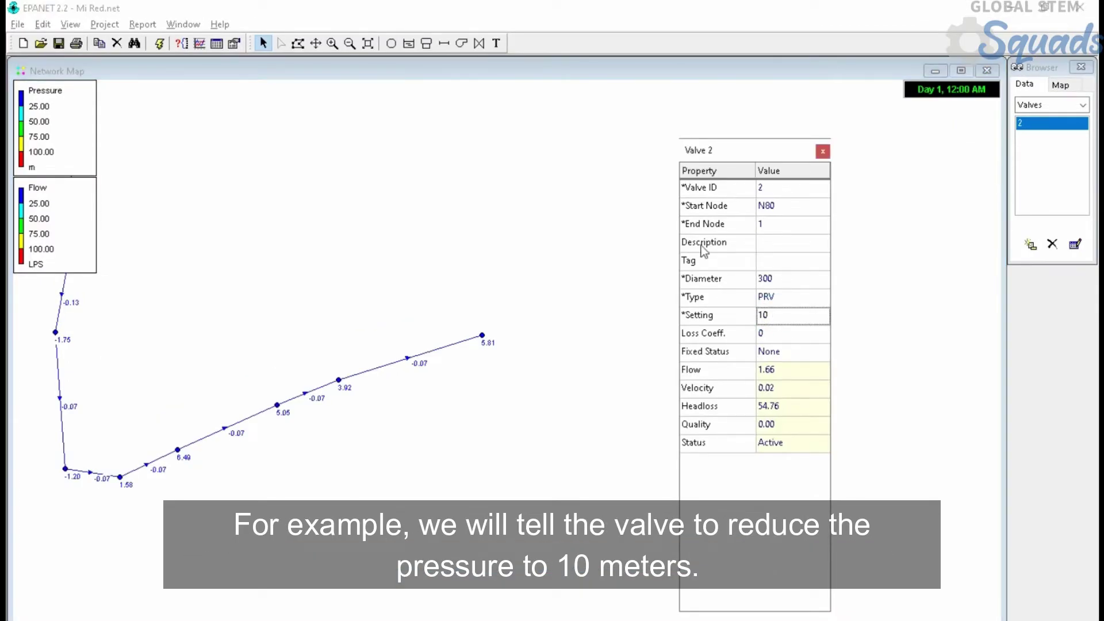
pyautogui.click(159, 43)
pyautogui.click(550, 358)
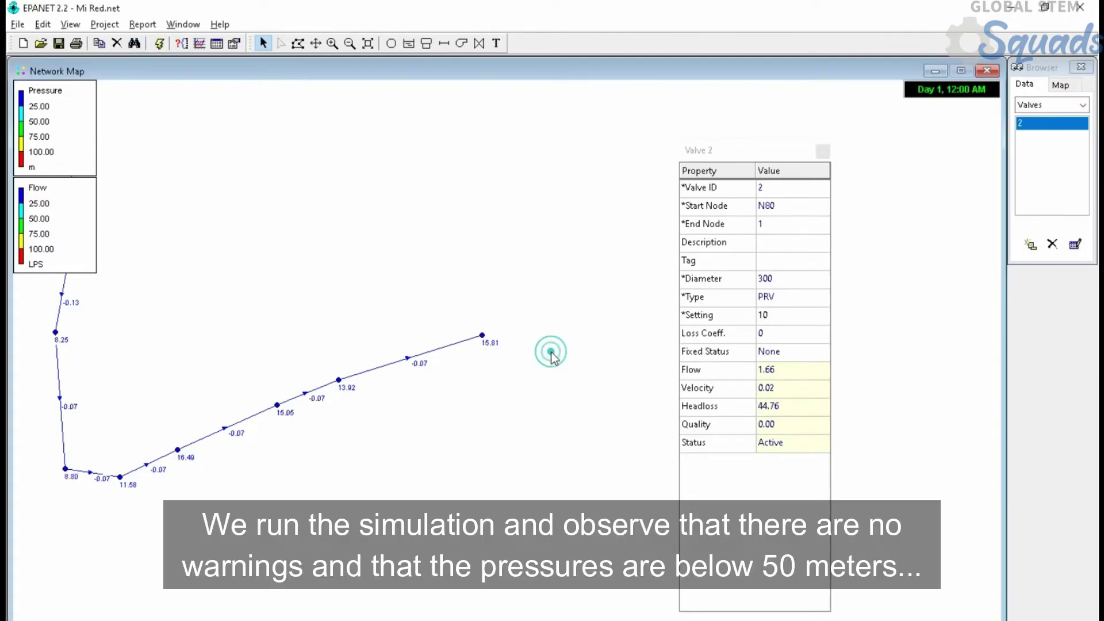
pyautogui.scroll(-4, 380, 278)
pyautogui.scroll(2, 352, 197)
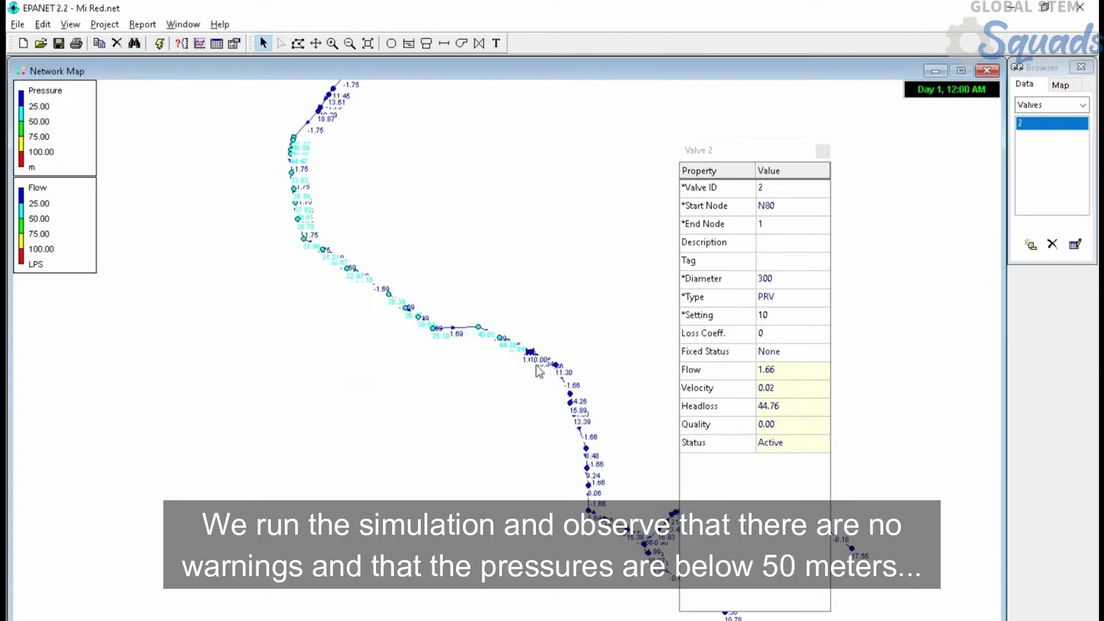
pyautogui.scroll(2, 495, 354)
pyautogui.scroll(2, 495, 355)
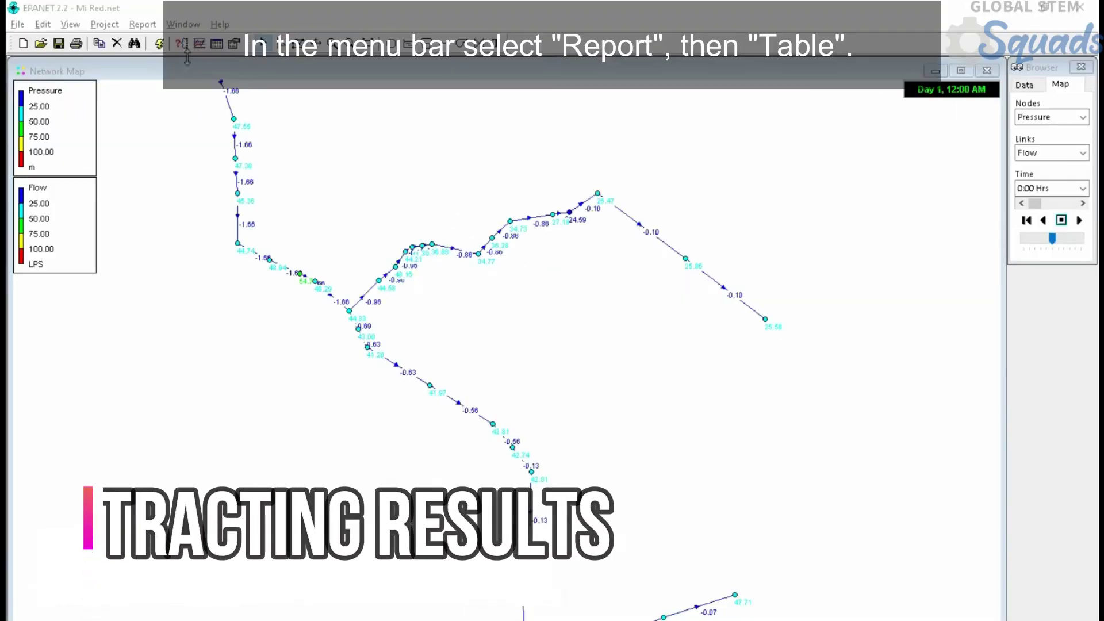
# Set up a Report > Table of Network Links at 0:00 Hrs.
pyautogui.click(142, 24)
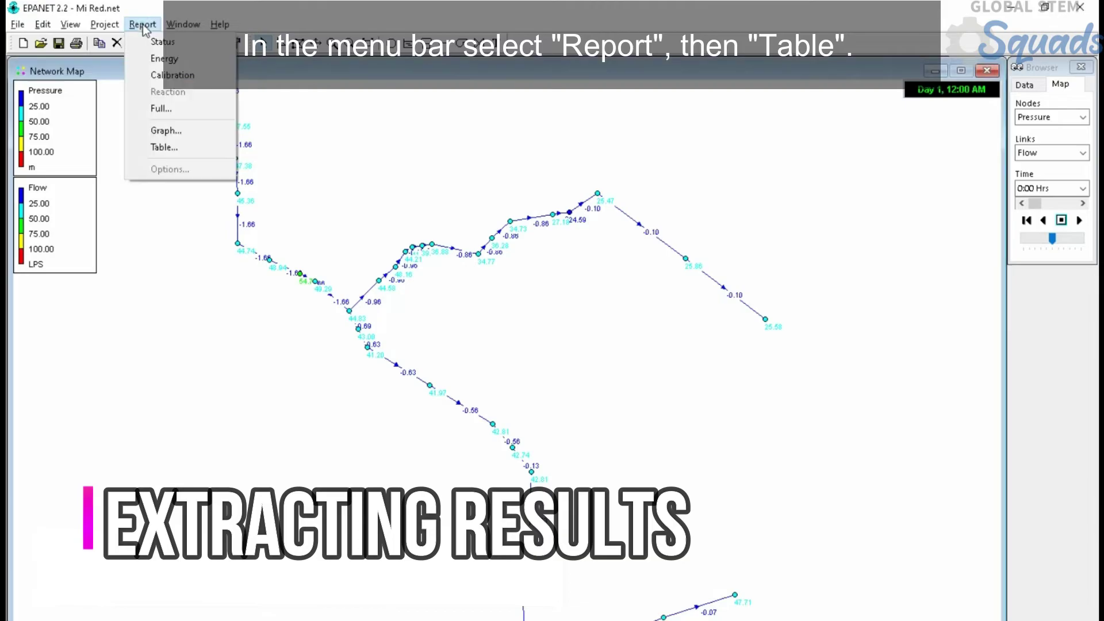
pyautogui.click(180, 159)
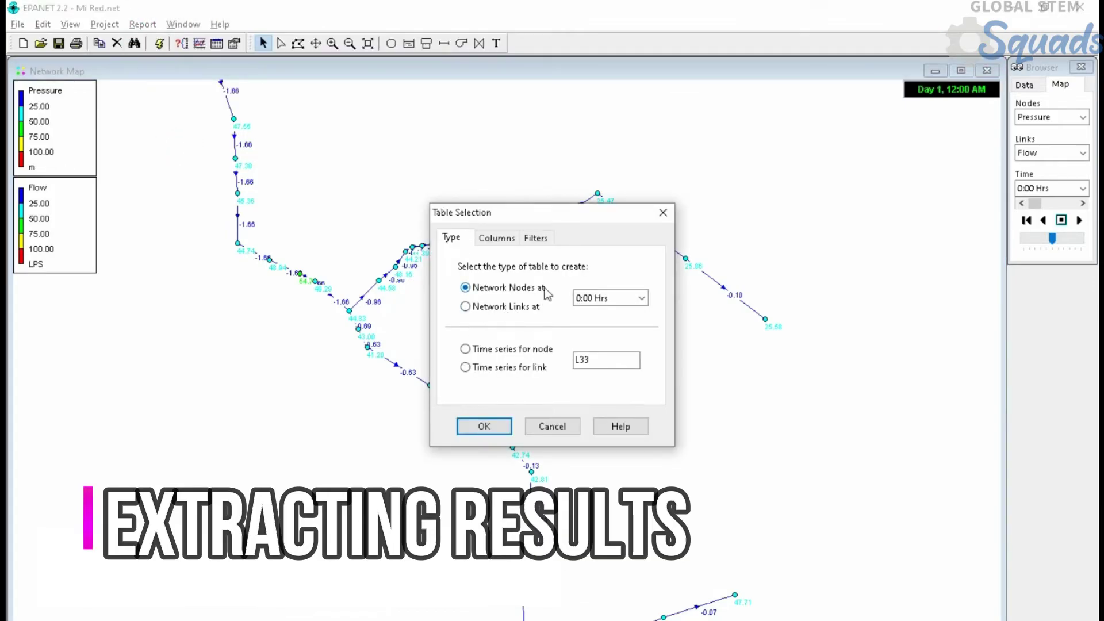
pyautogui.click(507, 307)
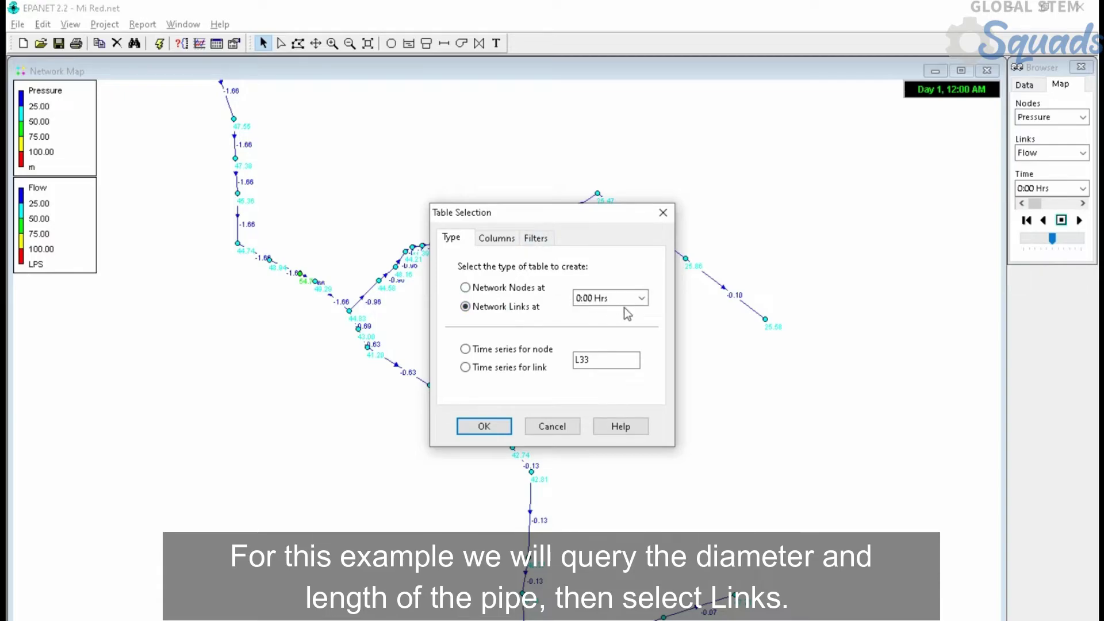
pyautogui.click(641, 297)
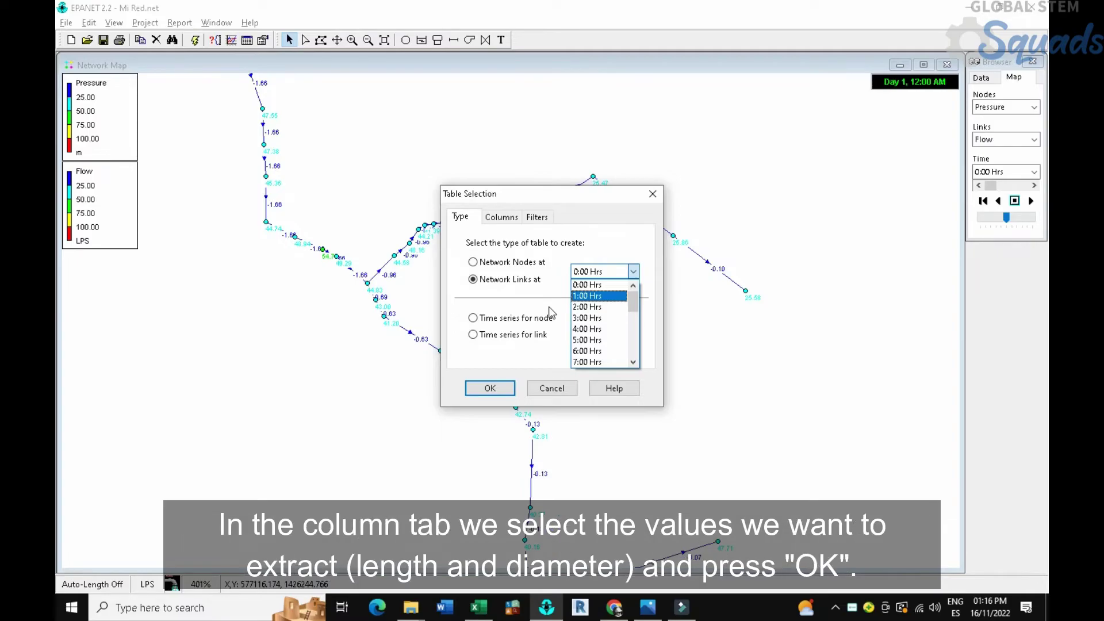
pyautogui.click(549, 308)
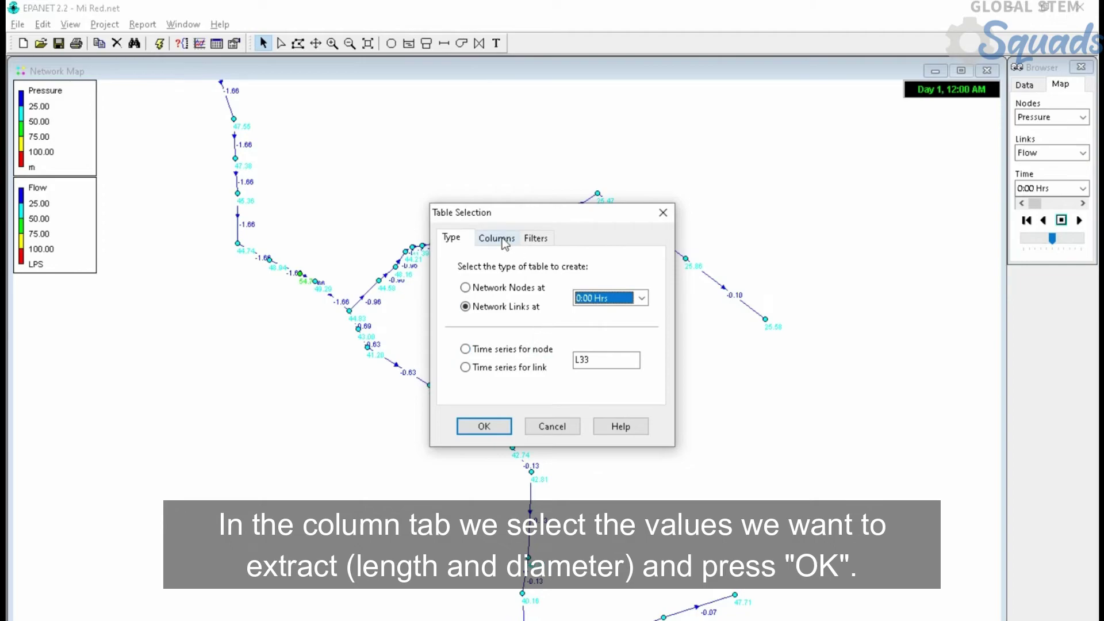
# Include Length, Diameter and Roughness columns, excluding Velocity, Reaction Rate and Quality, and create it.
pyautogui.click(502, 216)
pyautogui.click(506, 287)
pyautogui.click(505, 299)
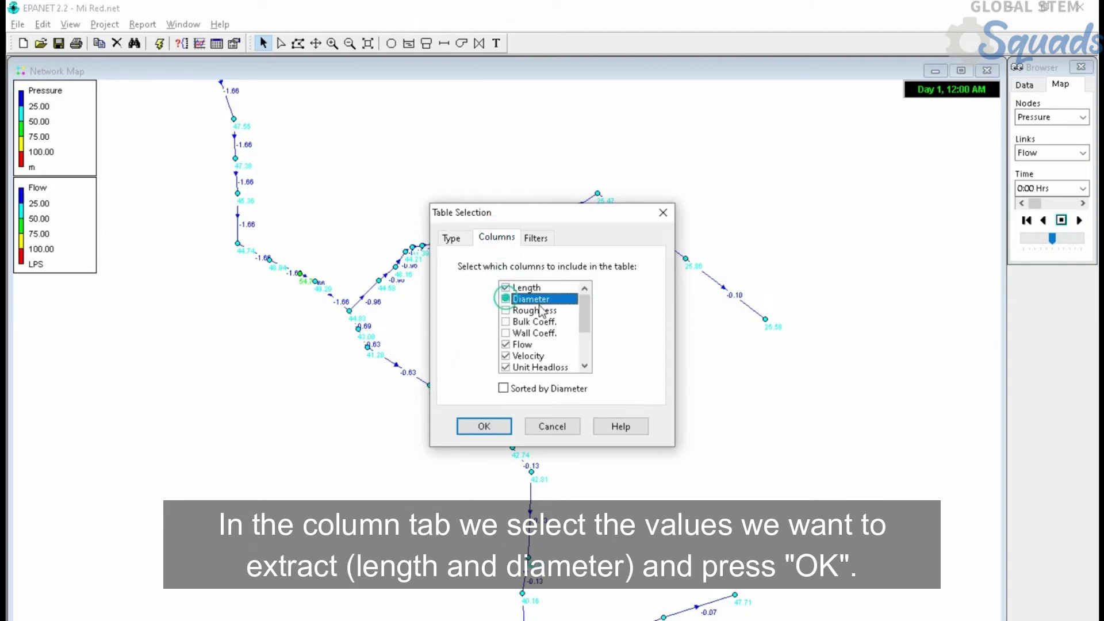
pyautogui.click(505, 310)
pyautogui.click(505, 356)
pyautogui.click(506, 366)
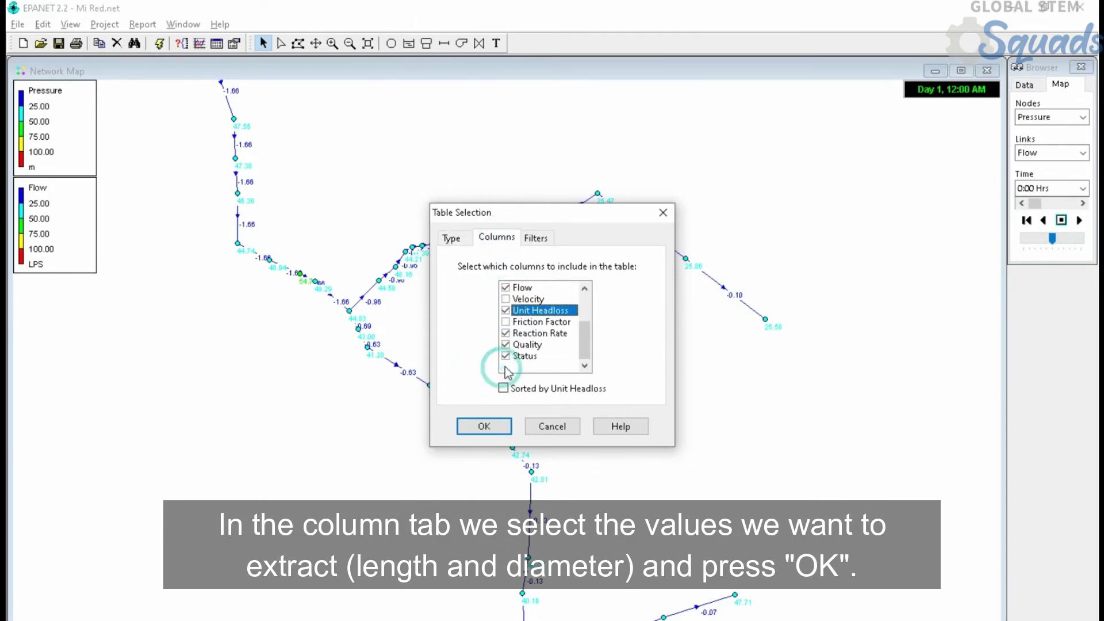
pyautogui.click(505, 333)
pyautogui.click(505, 345)
pyautogui.click(506, 356)
pyautogui.click(484, 426)
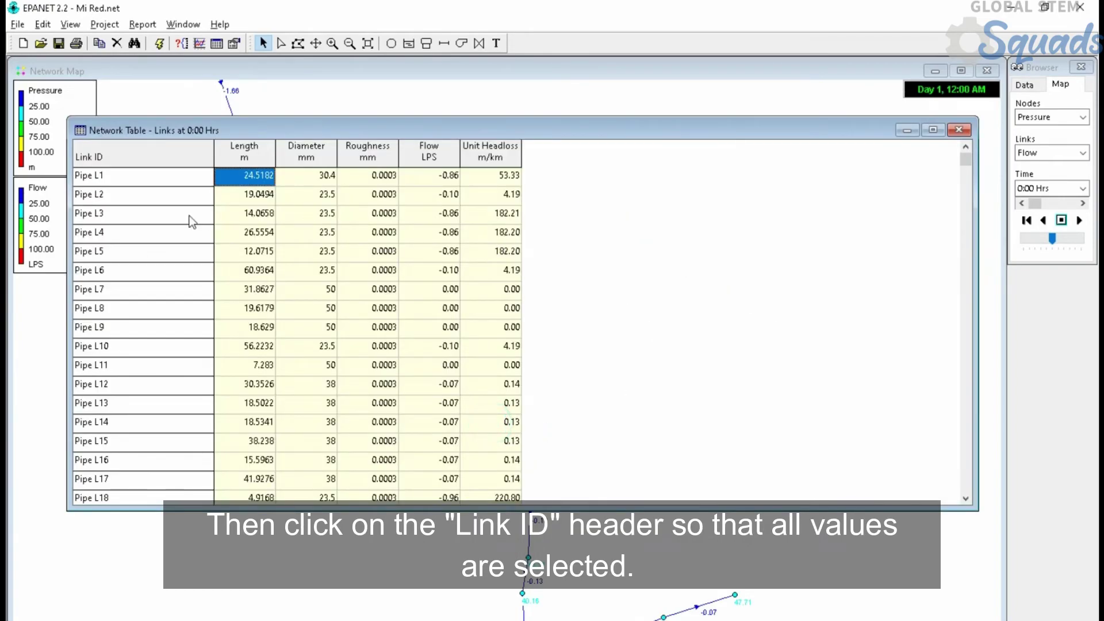
# Select the whole links table and copy it to the clipboard via Edit > Copy To.
pyautogui.click(123, 155)
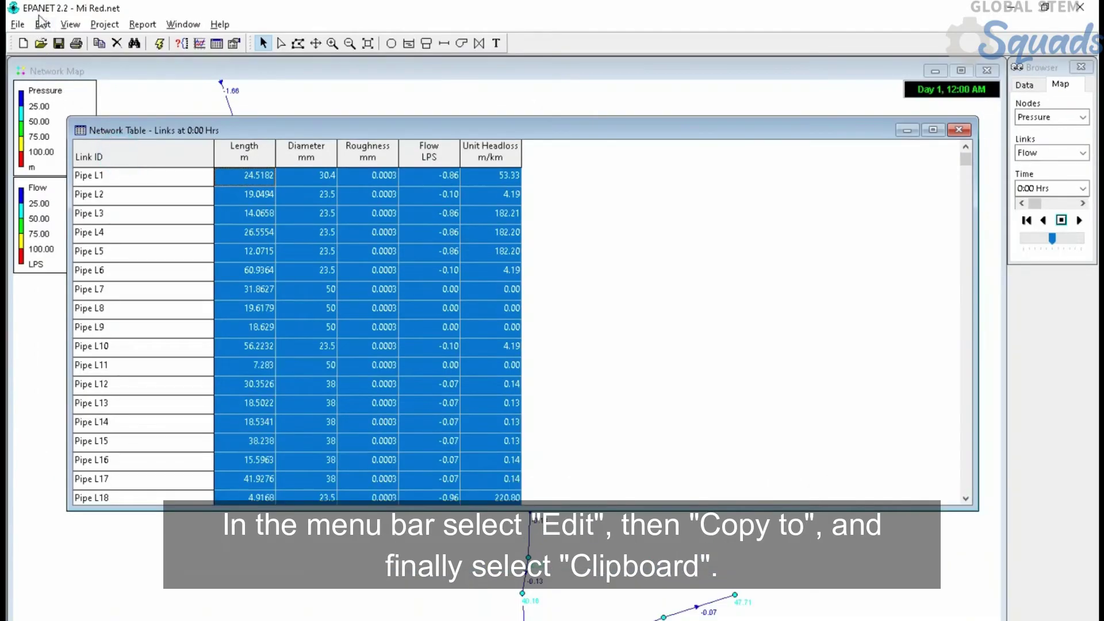
pyautogui.click(89, 22)
pyautogui.click(71, 42)
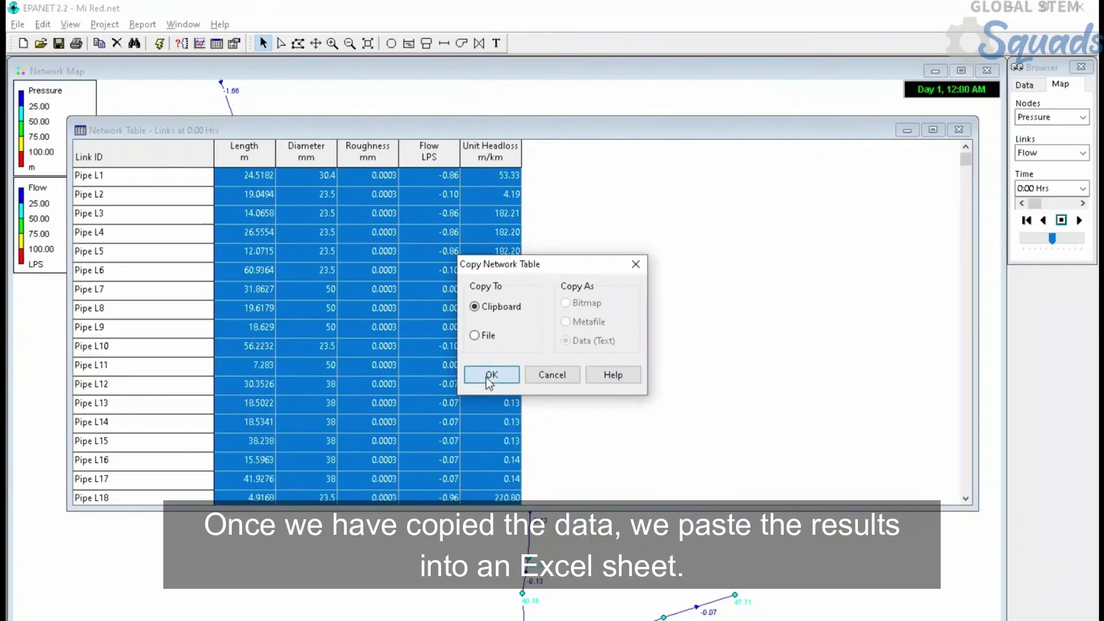
pyautogui.click(497, 341)
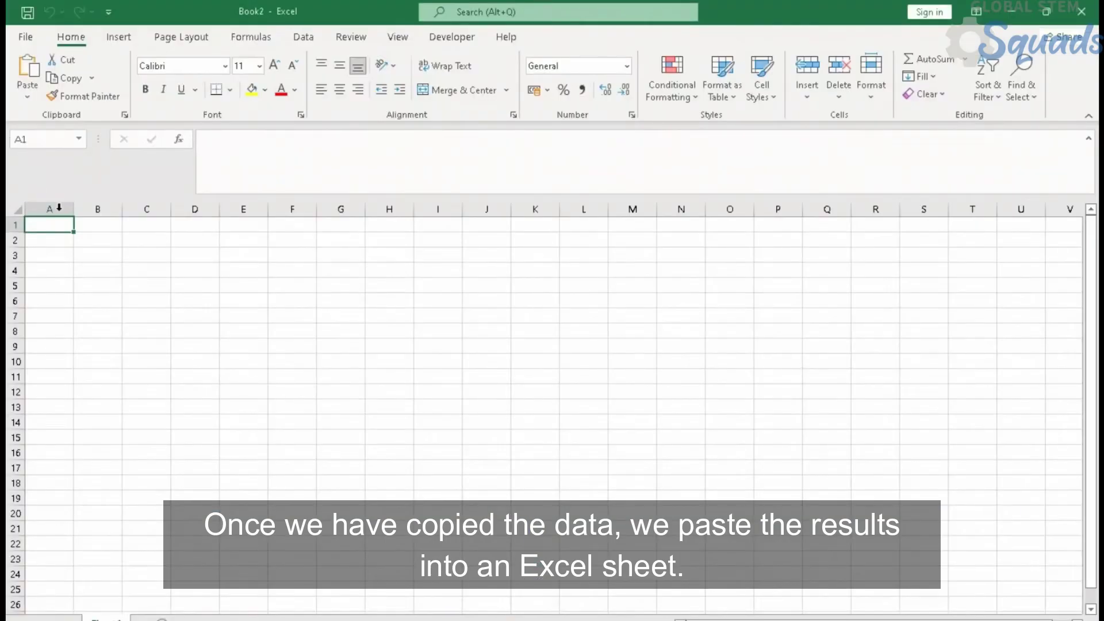
# Paste the links table and add units m, mm, m/s and m/Km to the headings.
pyautogui.hotkey('ctrl', 'v')
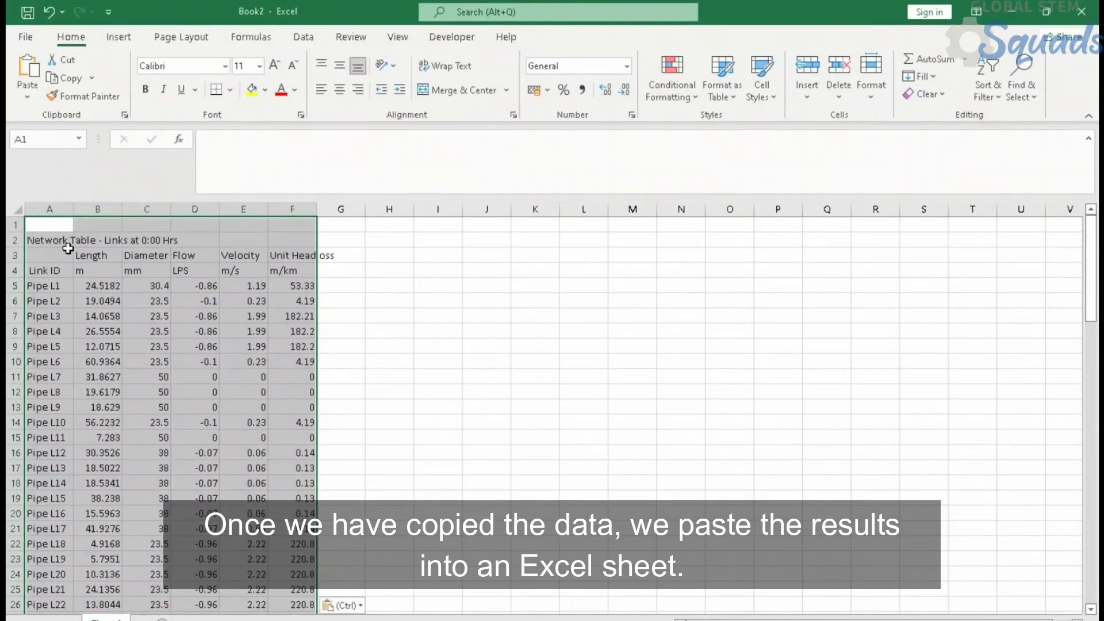
pyautogui.click(144, 255)
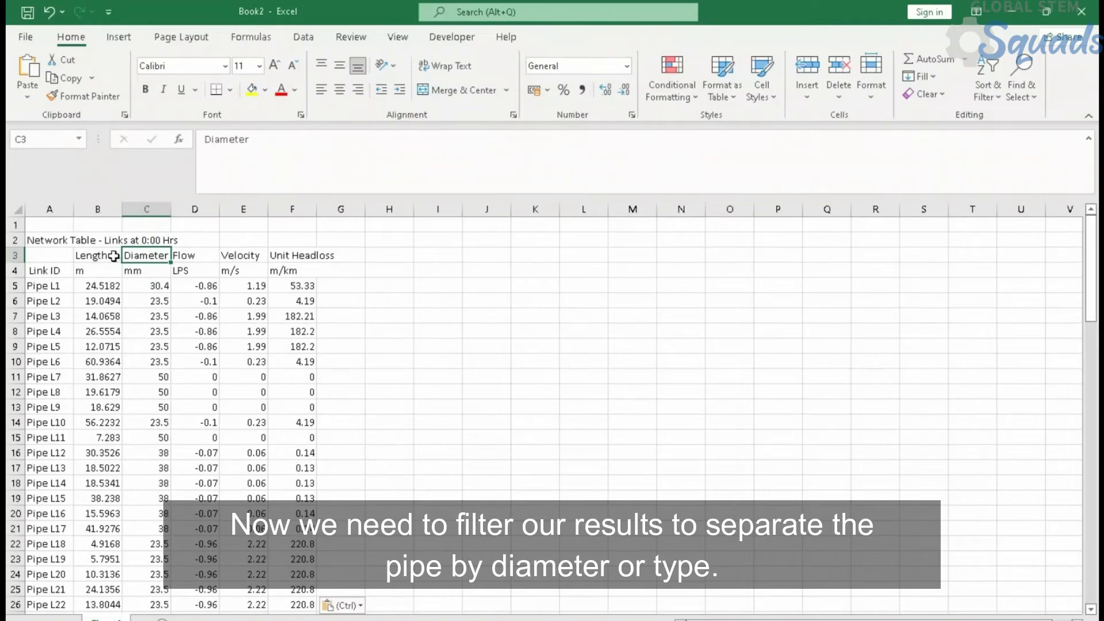
pyautogui.doubleClick(114, 255)
pyautogui.write('m')
pyautogui.press('Tab')
pyautogui.click(301, 153)
pyautogui.write('mm')
pyautogui.press('Tab')
pyautogui.click(309, 172)
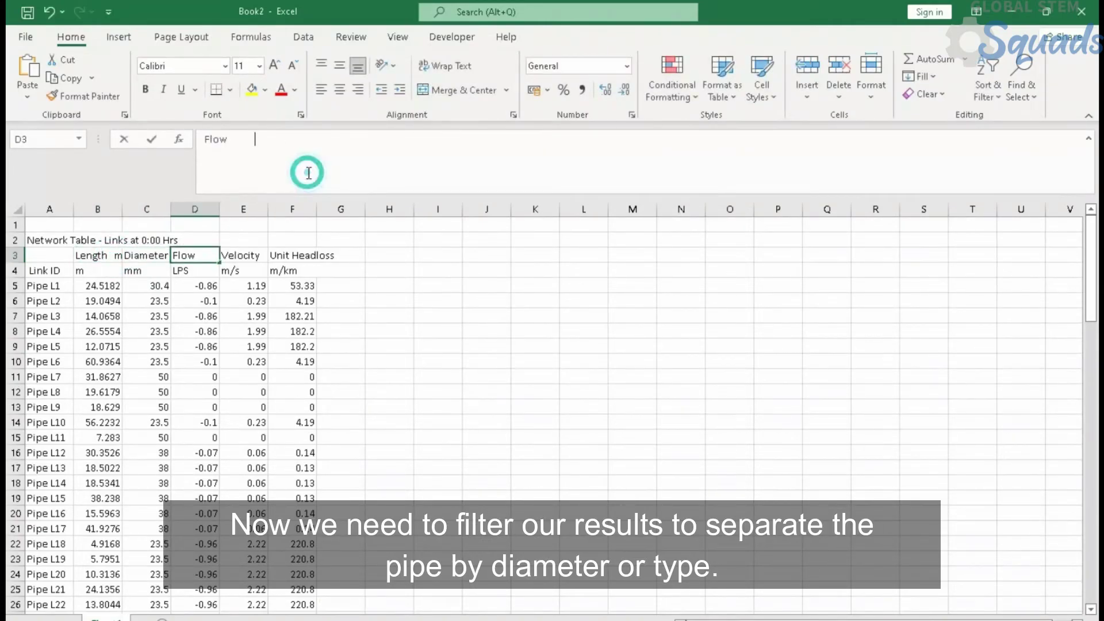
pyautogui.press('Tab')
pyautogui.click(309, 176)
pyautogui.write('m/s')
pyautogui.press('Tab')
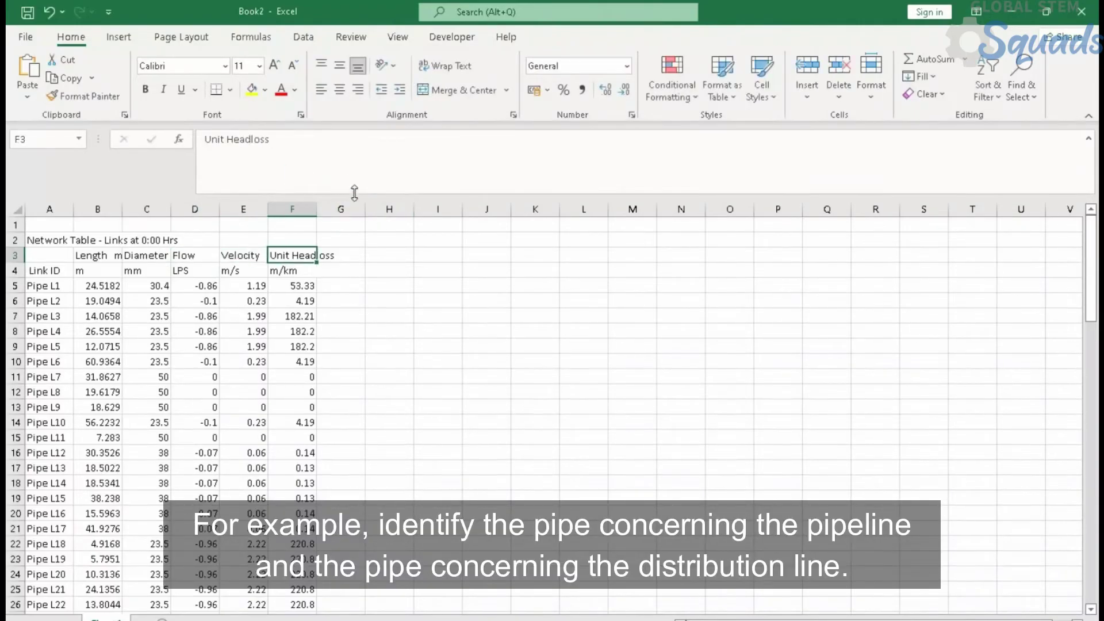
pyautogui.click(348, 188)
pyautogui.write('m/Km')
pyautogui.click(340, 331)
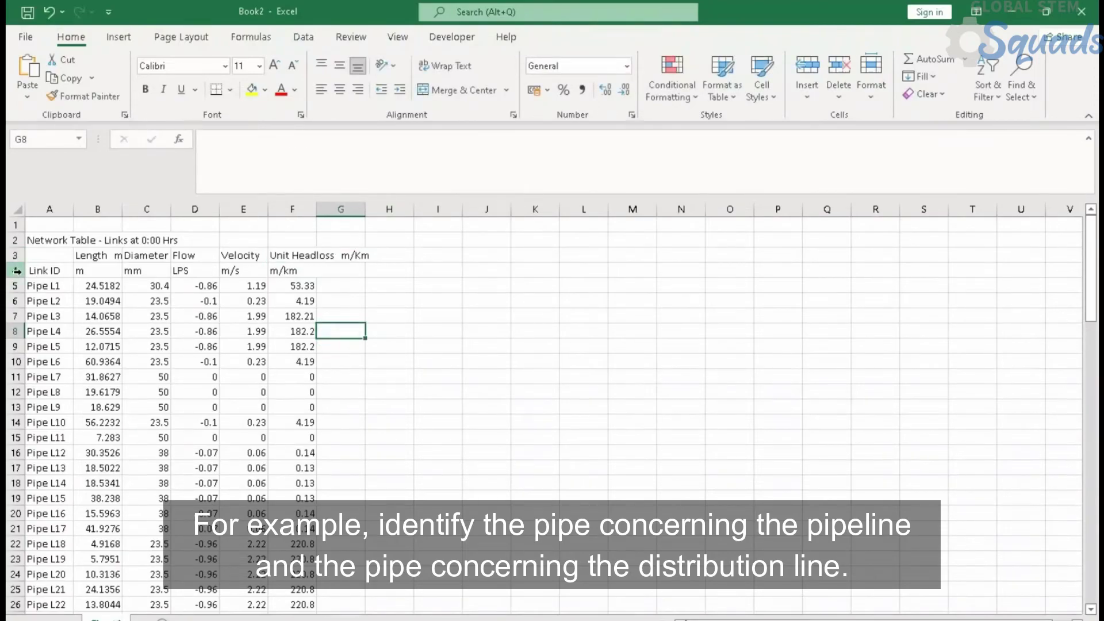
# Delete the units row, head column A 'Link', and select the whole table.
pyautogui.click(16, 270)
pyautogui.hotkey('ctrl', '-')
pyautogui.click(140, 360)
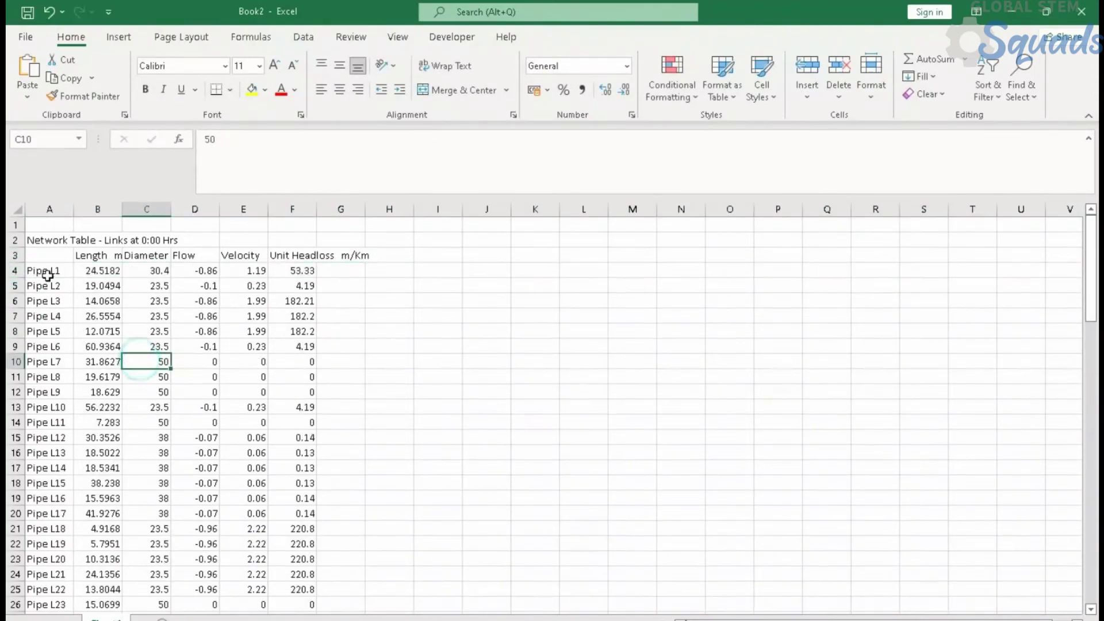
pyautogui.click(58, 255)
pyautogui.write('Link')
pyautogui.press('Return')
pyautogui.press('Up')
pyautogui.hotkey('ctrl', 'shift', 'End')
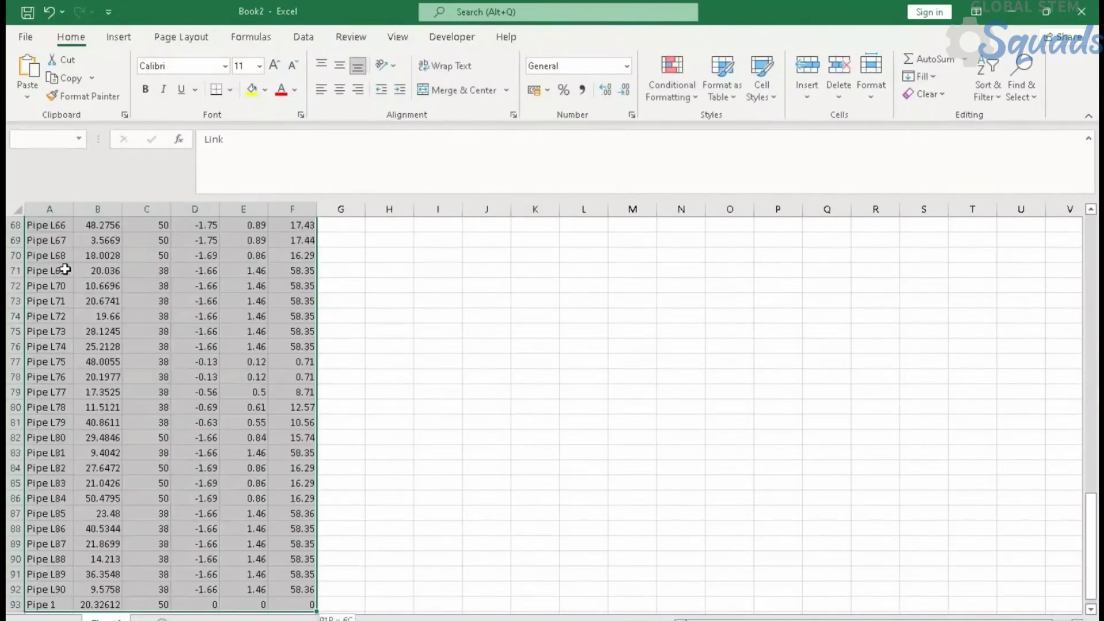
# Turn on filters and sort the table by Diameter, smallest to largest.
pyautogui.click(979, 89)
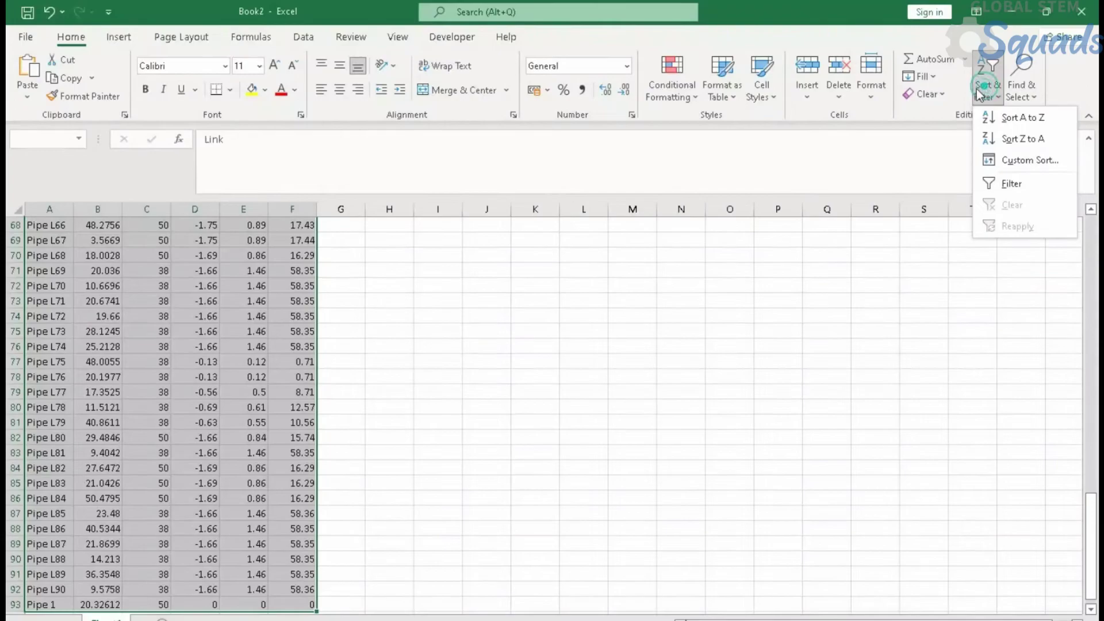
pyautogui.click(998, 182)
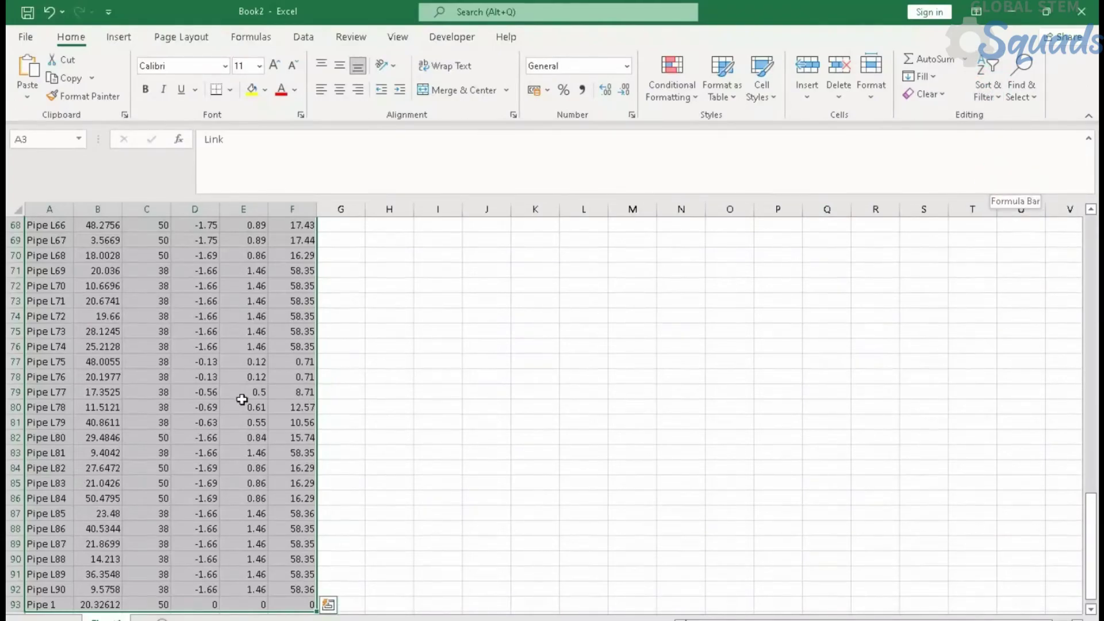
pyautogui.click(204, 392)
pyautogui.scroll(20, 205, 385)
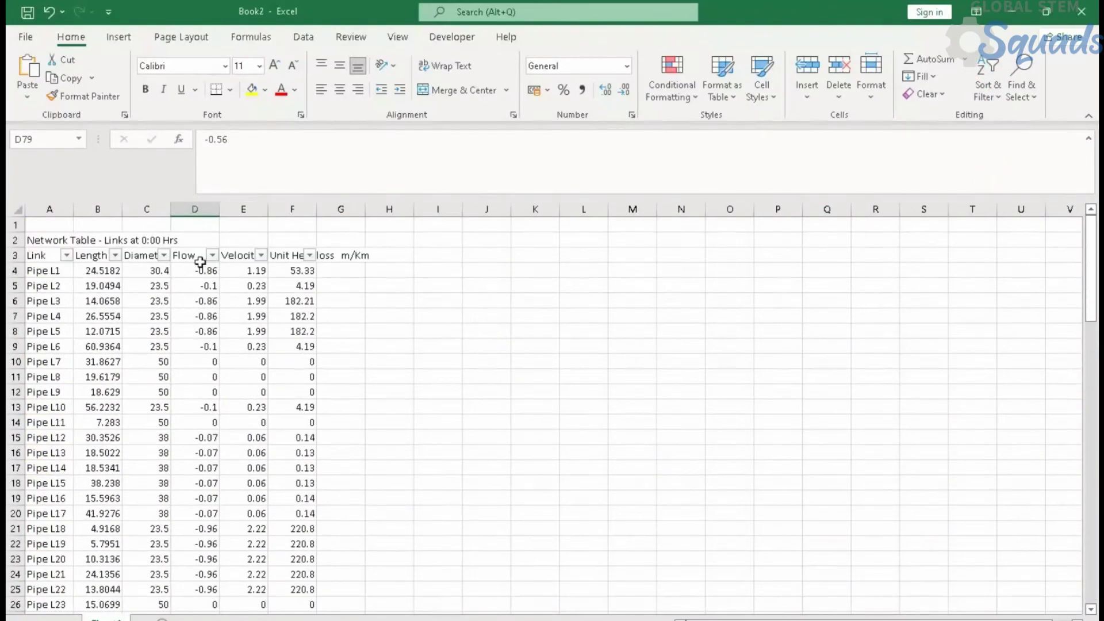
pyautogui.click(164, 255)
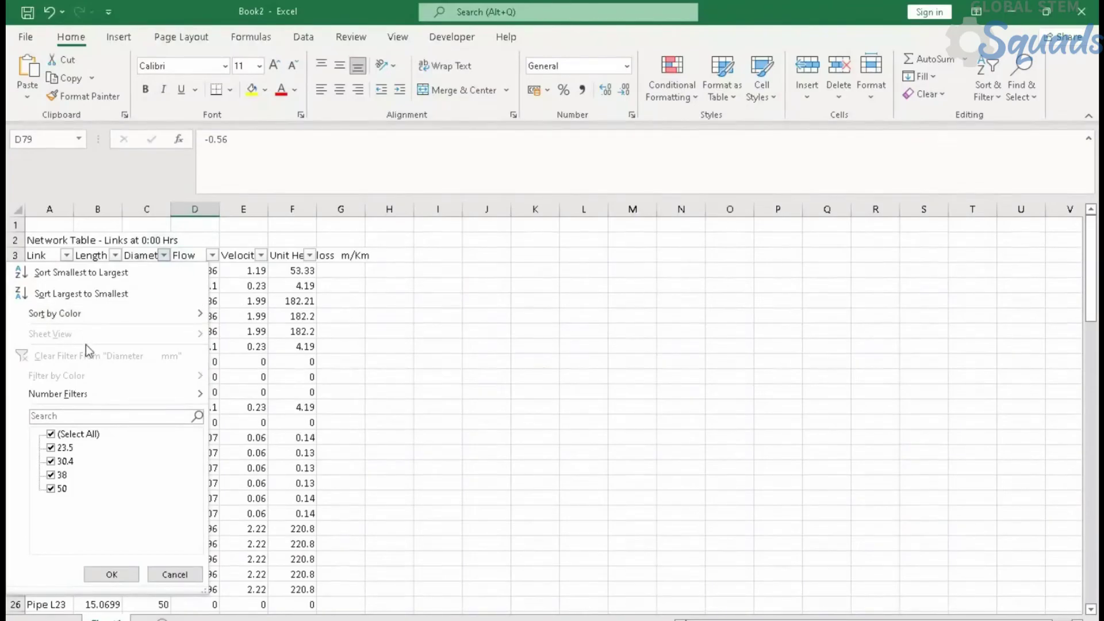
pyautogui.click(80, 272)
# Locate the first 50 mm pipe in the sorted table.
pyautogui.click(147, 287)
pyautogui.scroll(-7, 191, 499)
pyautogui.scroll(-6, 191, 500)
pyautogui.scroll(2, 189, 497)
pyautogui.click(152, 451)
pyautogui.click(152, 392)
pyautogui.click(50, 392)
pyautogui.click(148, 392)
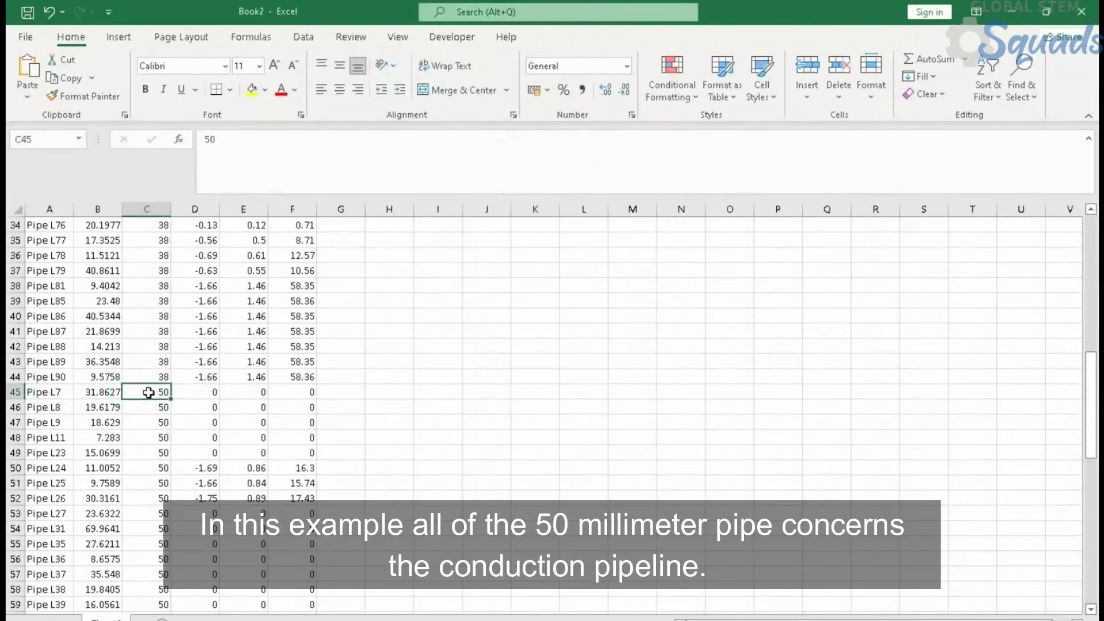
pyautogui.hotkey('alt', 'Tab')
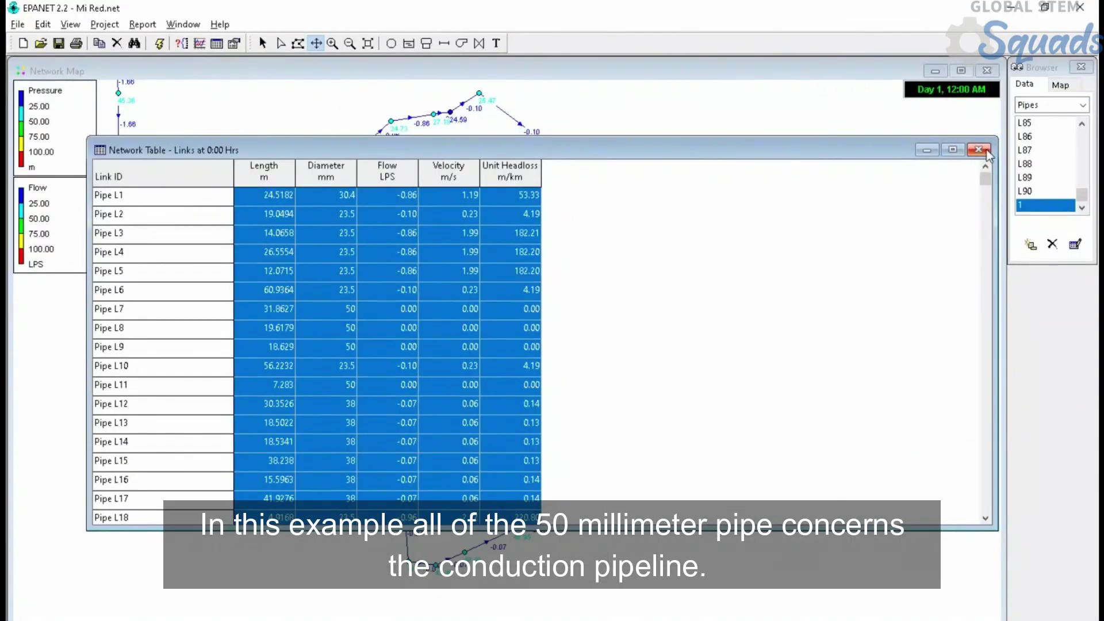
# Close the links table, pan the map, and confirm pipe L42's diameter is 50.
pyautogui.click(981, 150)
pyautogui.scroll(-2, 560, 198)
pyautogui.moveTo(426, 229); pyautogui.dragTo(540, 374)
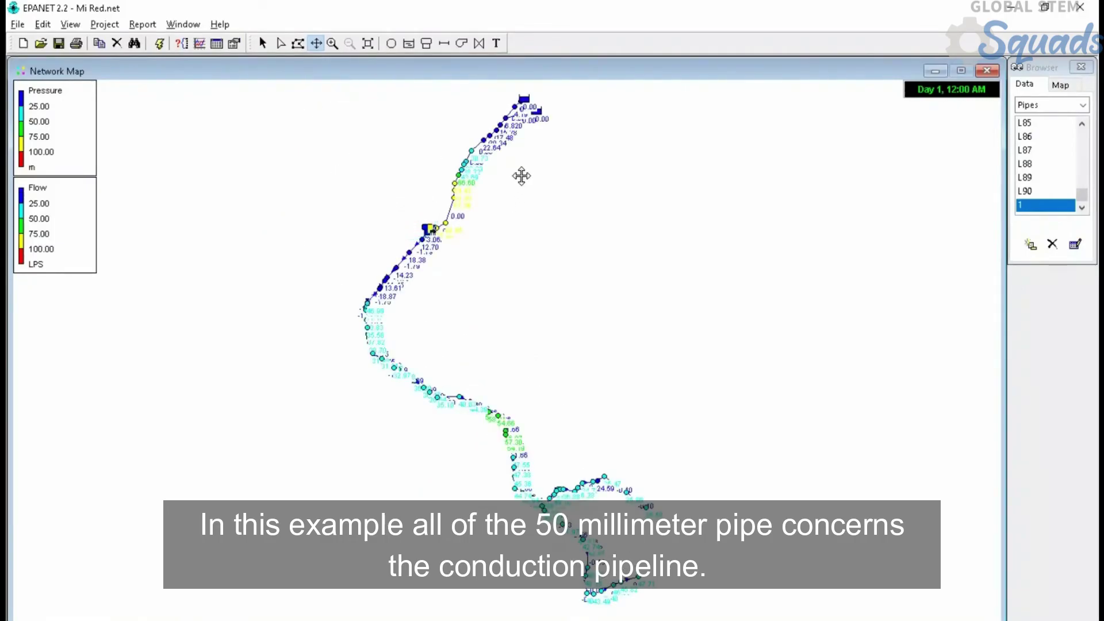
pyautogui.moveTo(521, 176); pyautogui.dragTo(536, 249)
pyautogui.click(262, 43)
pyautogui.scroll(2, 629, 358)
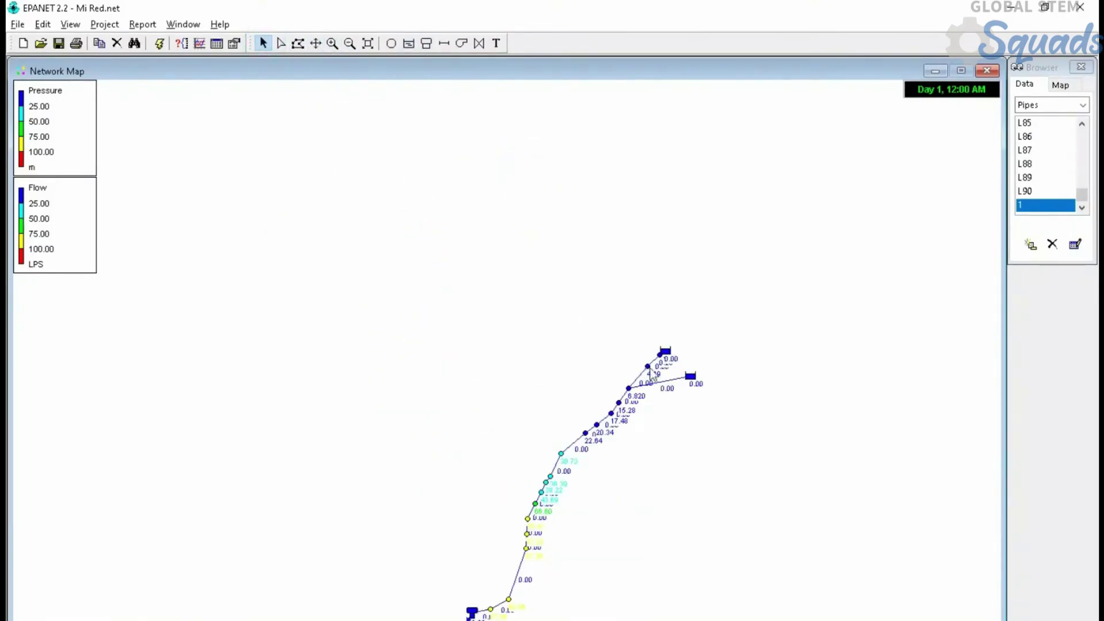
pyautogui.doubleClick(637, 380)
pyautogui.click(882, 388)
pyautogui.click(521, 579)
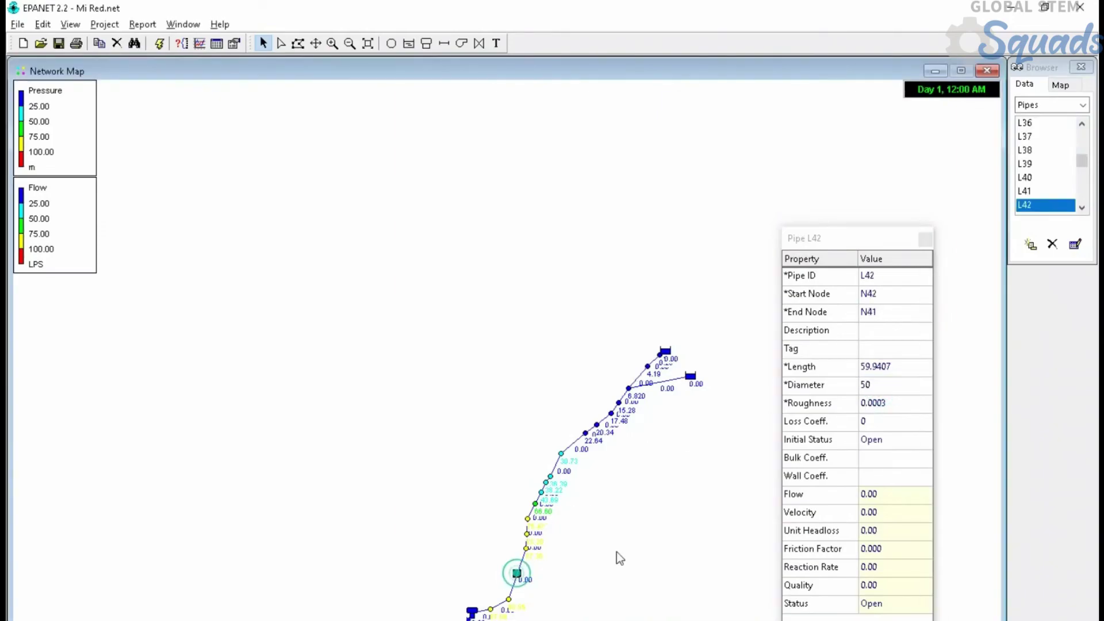
pyautogui.click(872, 389)
# Pan to pipe L82, check its 50 mm diameter, and return to Book2.
pyautogui.click(315, 43)
pyautogui.moveTo(575, 419); pyautogui.dragTo(456, 409)
pyautogui.click(262, 43)
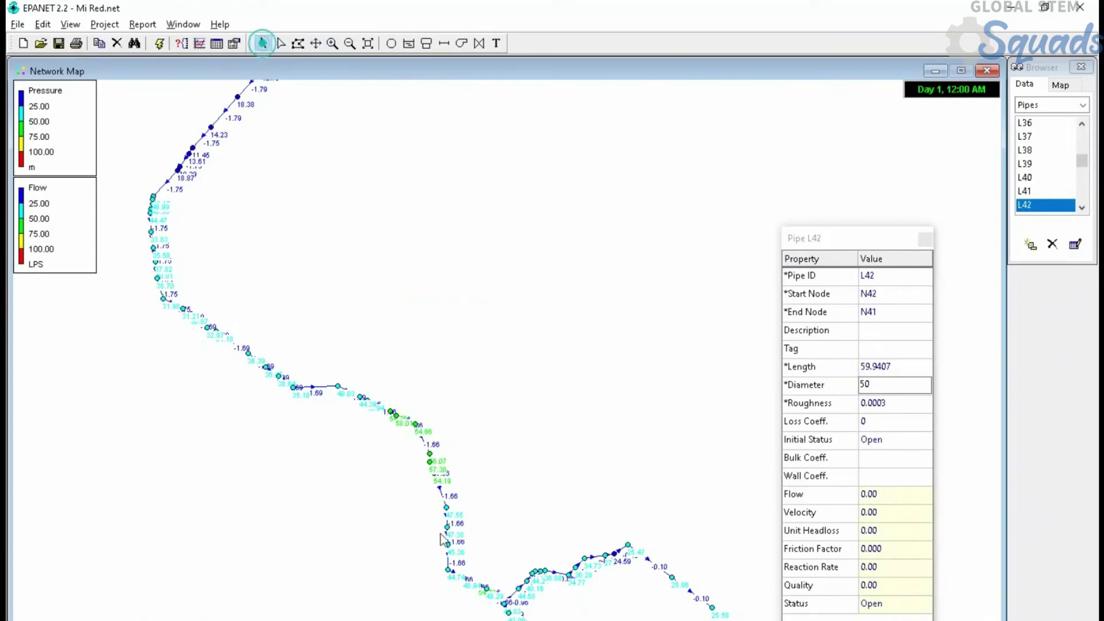
pyautogui.click(348, 392)
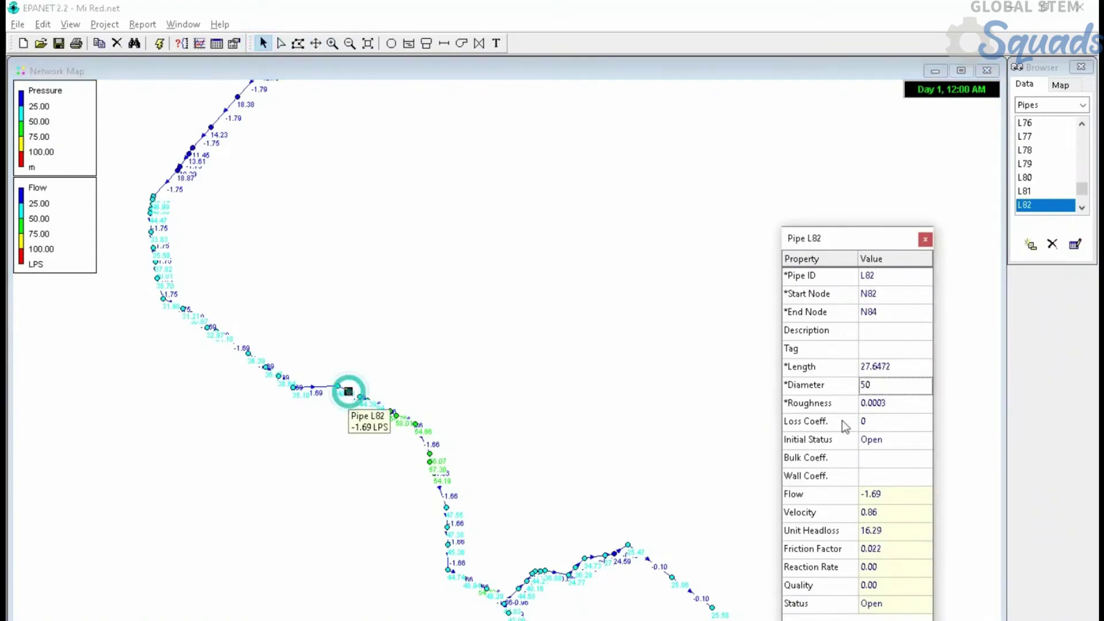
pyautogui.click(844, 389)
pyautogui.hotkey('alt', 'Tab')
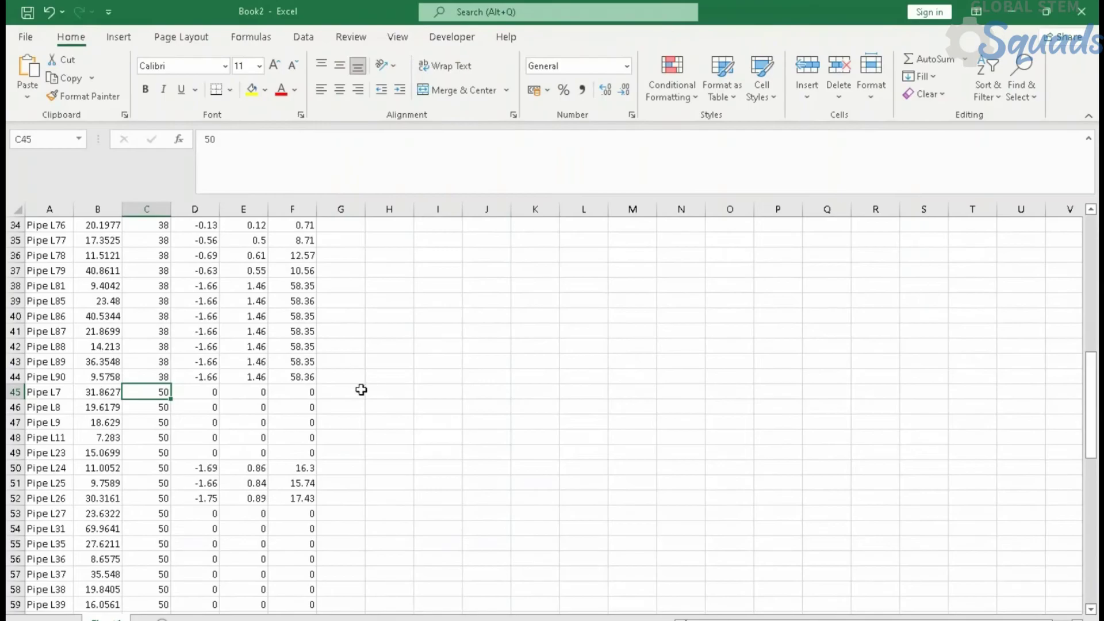
pyautogui.click(337, 392)
# Enter Conducción in G45 and fill it down column G to the last pipe.
pyautogui.write('Conducción')
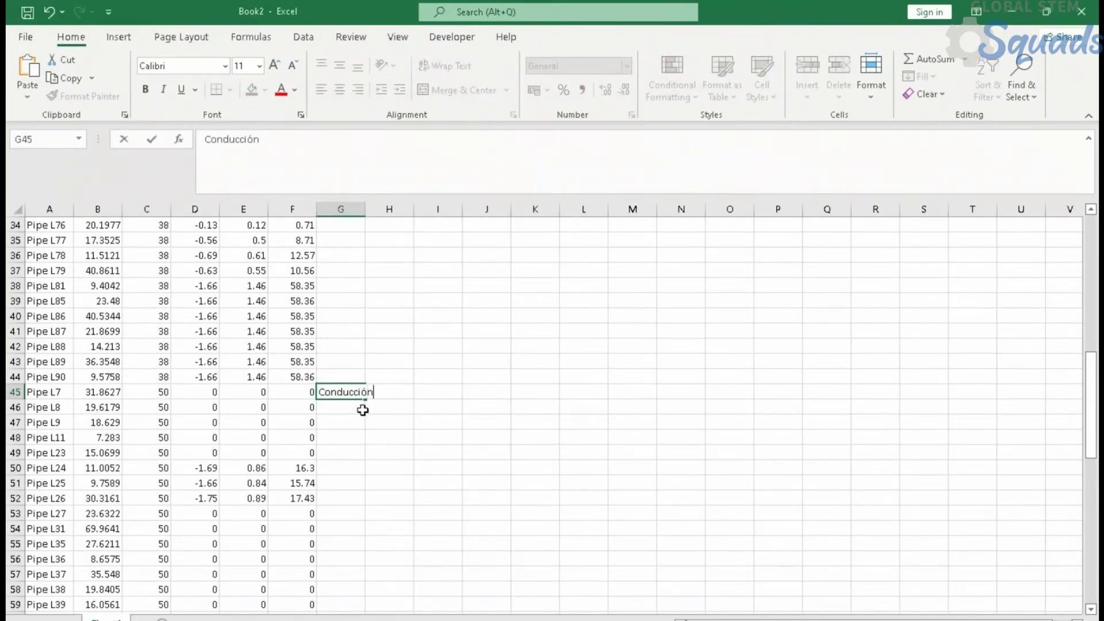
pyautogui.click(363, 410)
pyautogui.click(355, 392)
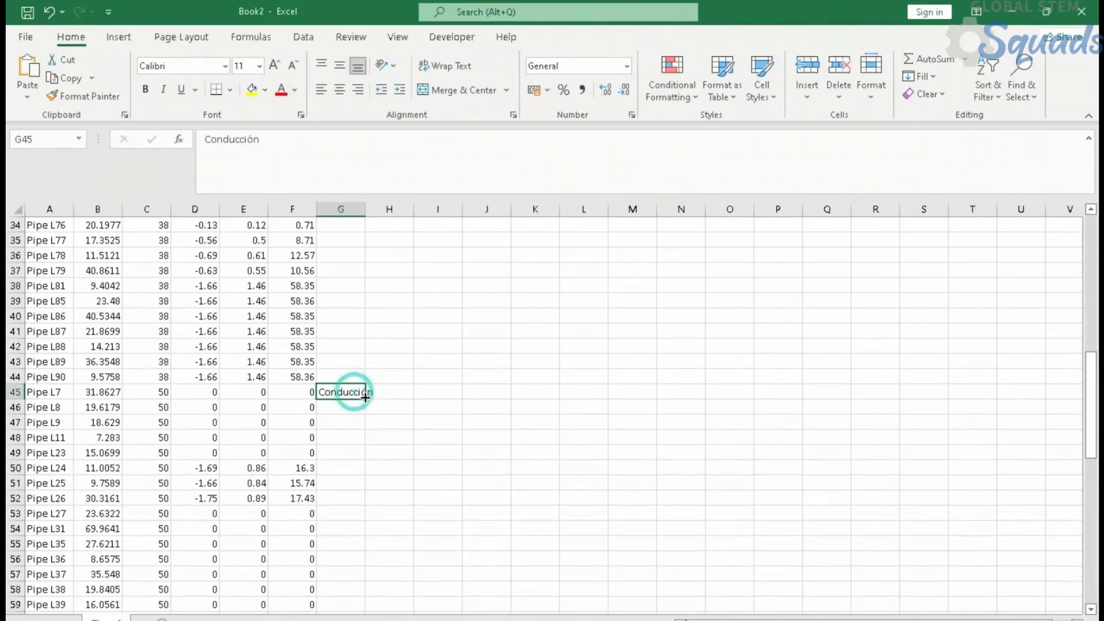
pyautogui.doubleClick(365, 399)
pyautogui.scroll(-8, 391, 443)
pyautogui.scroll(-7, 394, 463)
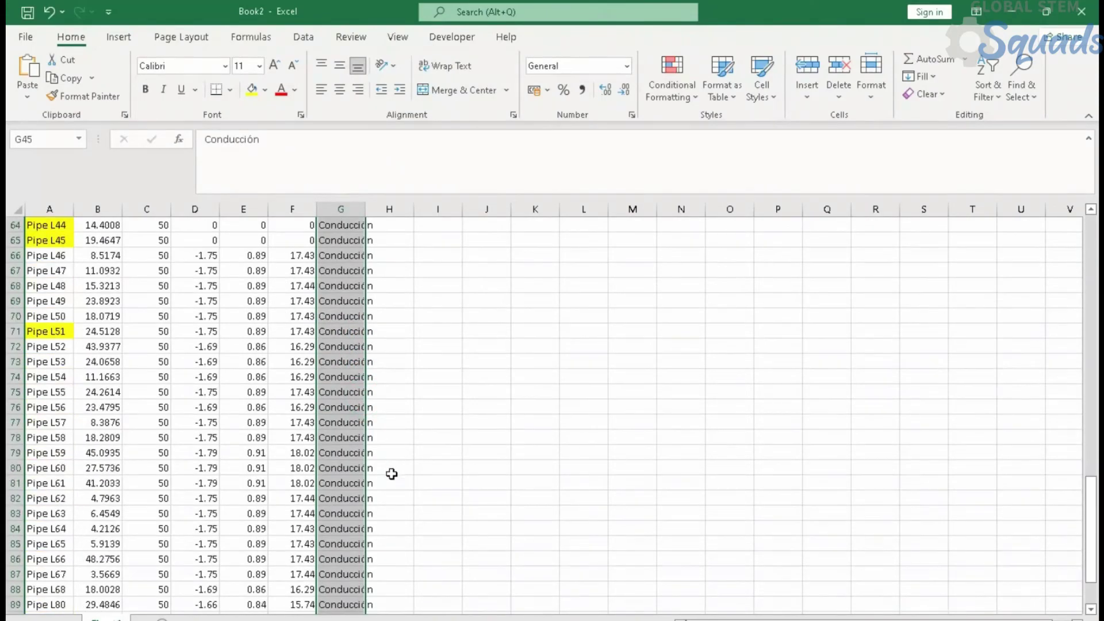
pyautogui.scroll(15, 389, 476)
pyautogui.click(360, 377)
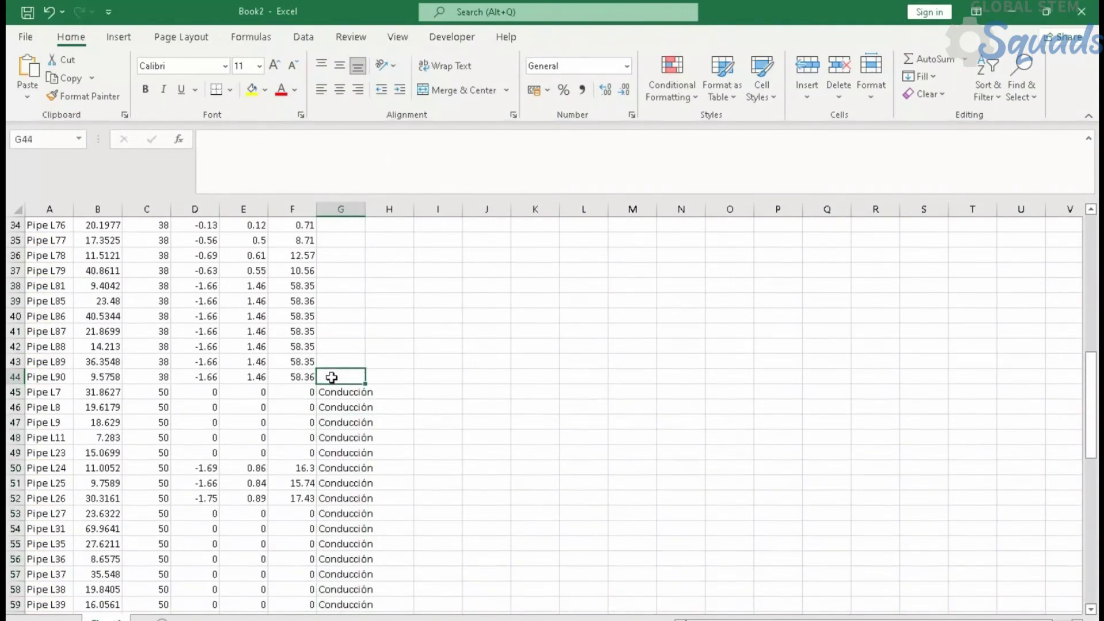
pyautogui.scroll(4, 434, 494)
pyautogui.scroll(7, 432, 505)
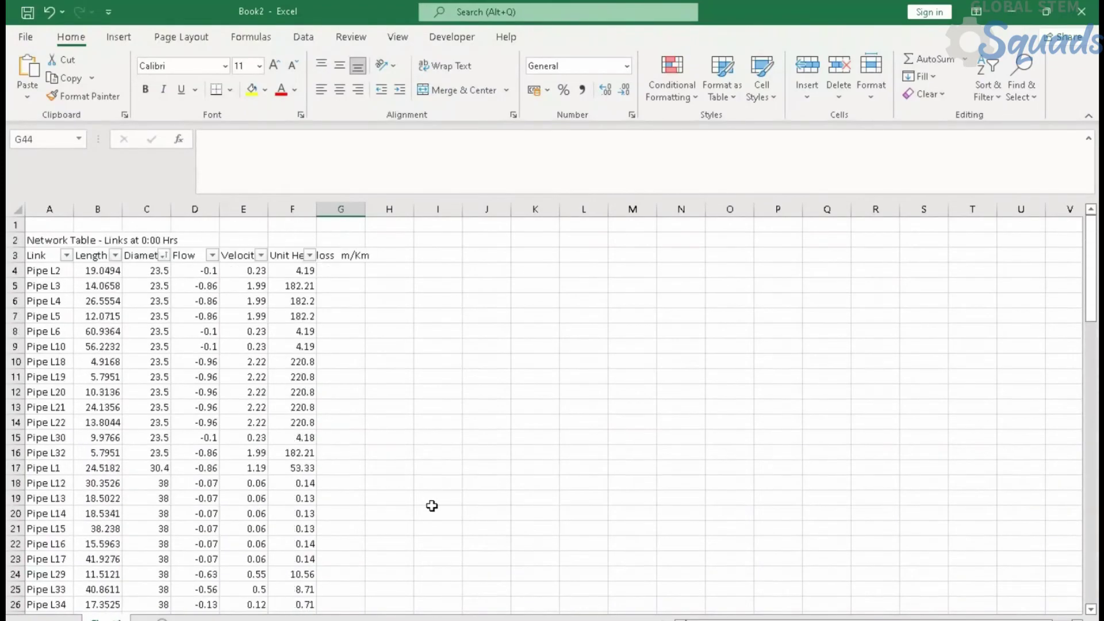
pyautogui.hotkey('alt', 'Tab')
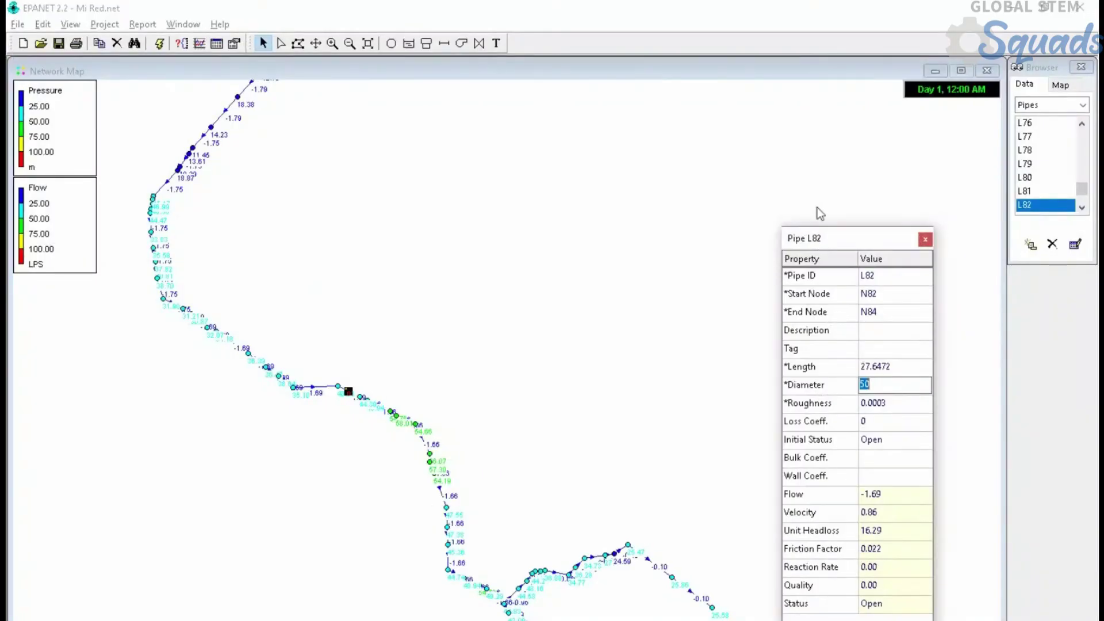
# Inspect the diameters of pipes L15, L10, L79, L17 and L74 on the network map.
pyautogui.moveTo(904, 246); pyautogui.dragTo(898, 66)
pyautogui.scroll(-5, 517, 460)
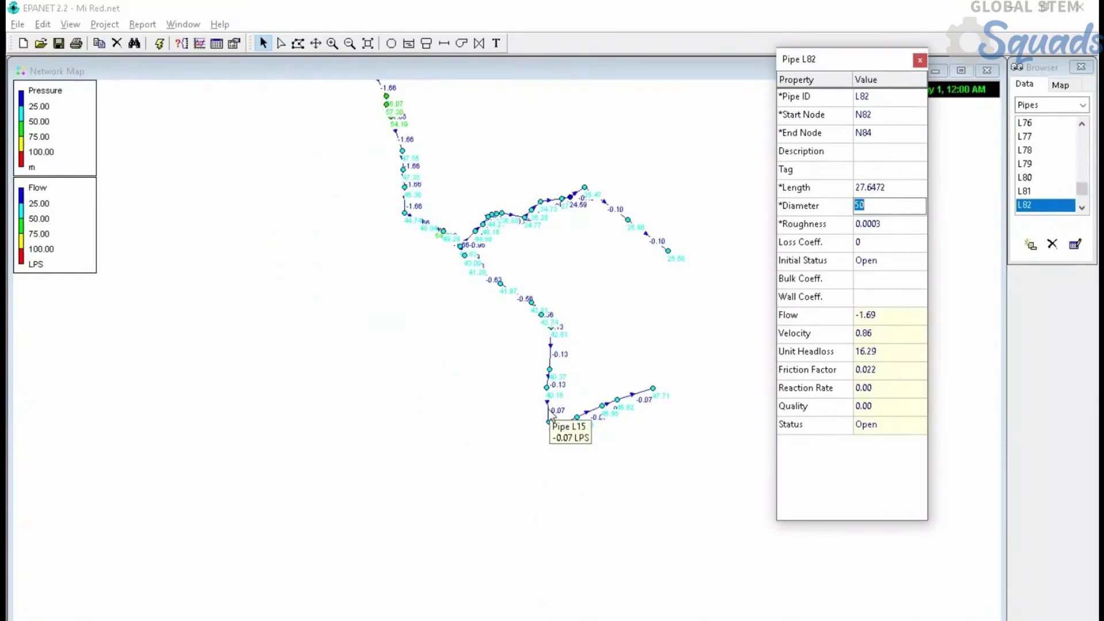
pyautogui.click(548, 404)
pyautogui.click(873, 207)
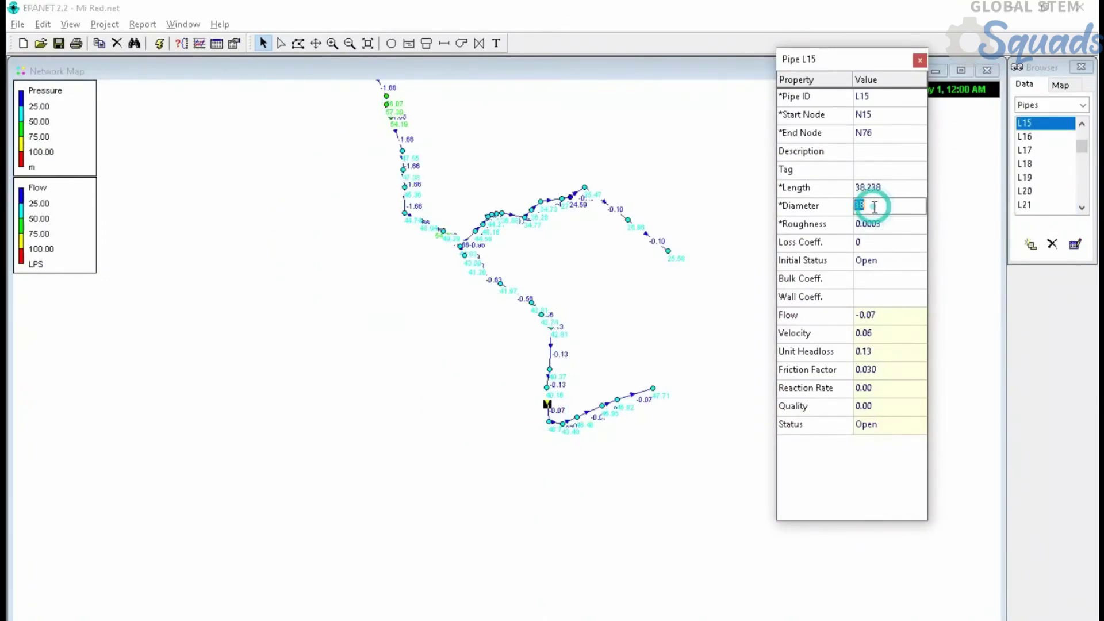
pyautogui.click(638, 230)
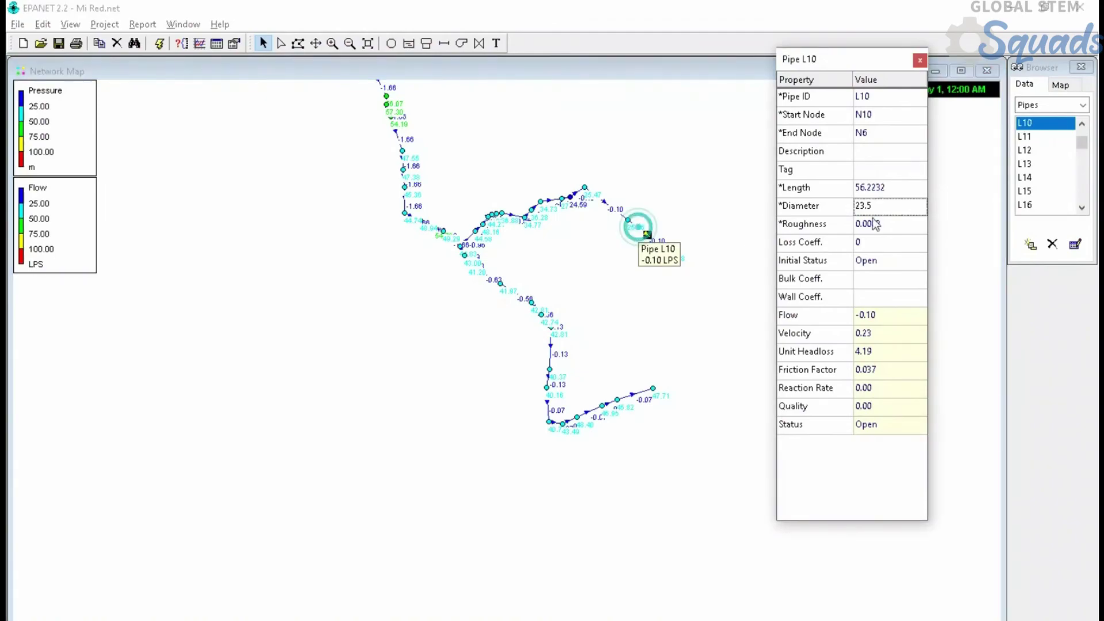
pyautogui.click(514, 217)
pyautogui.click(483, 272)
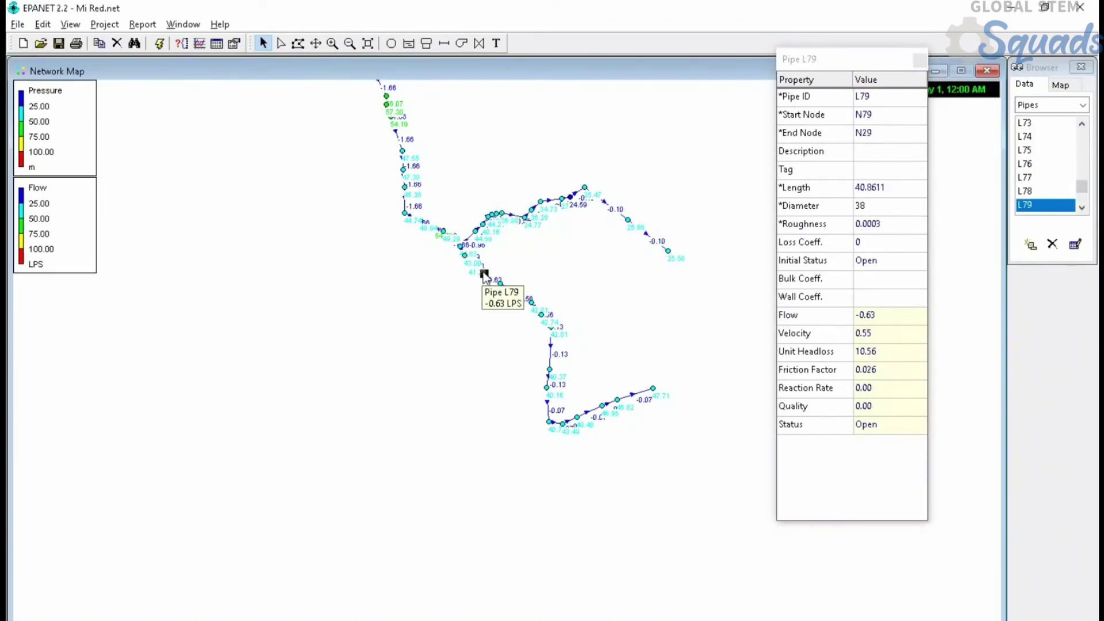
pyautogui.click(637, 391)
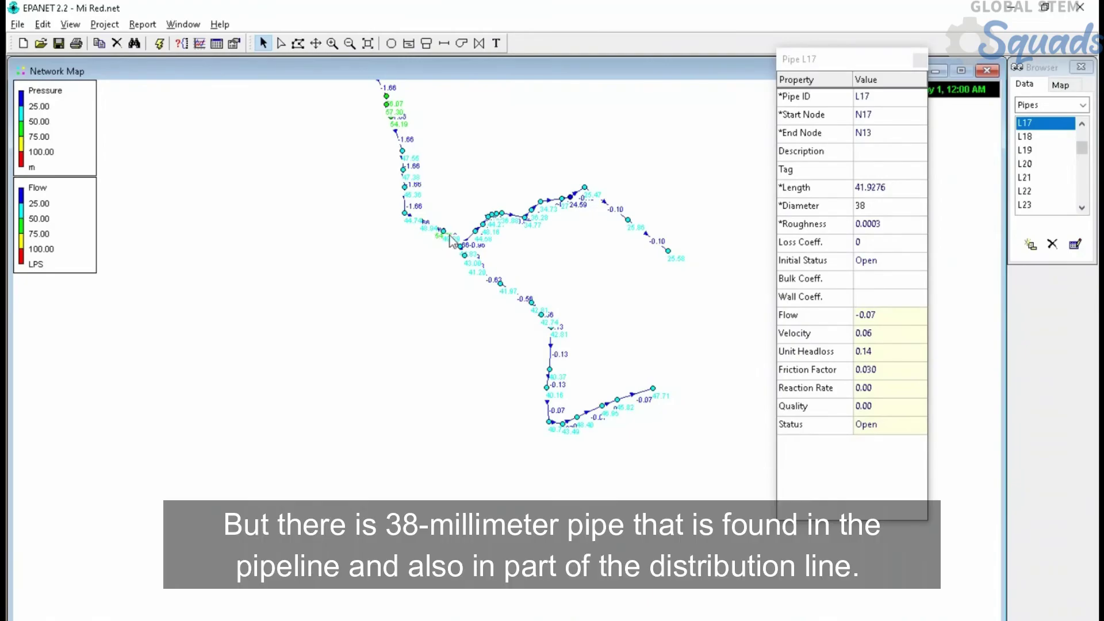
pyautogui.click(453, 238)
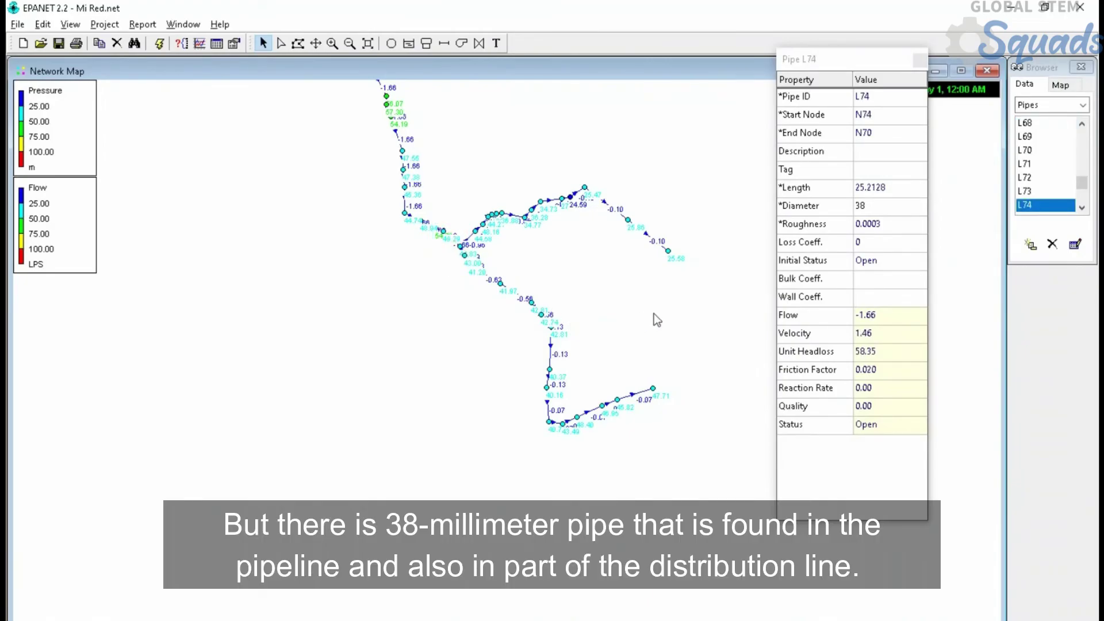
# Check the diameters of pipes L69, L71 and L73.
pyautogui.scroll(2, 442, 242)
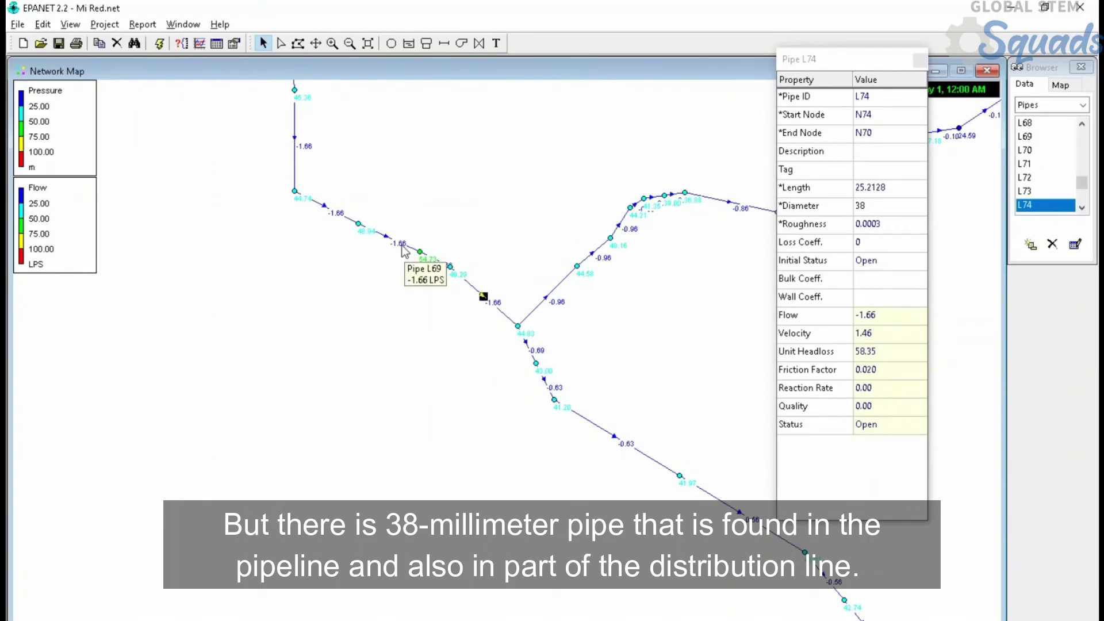
pyautogui.click(403, 245)
pyautogui.click(332, 209)
pyautogui.scroll(-2, 331, 197)
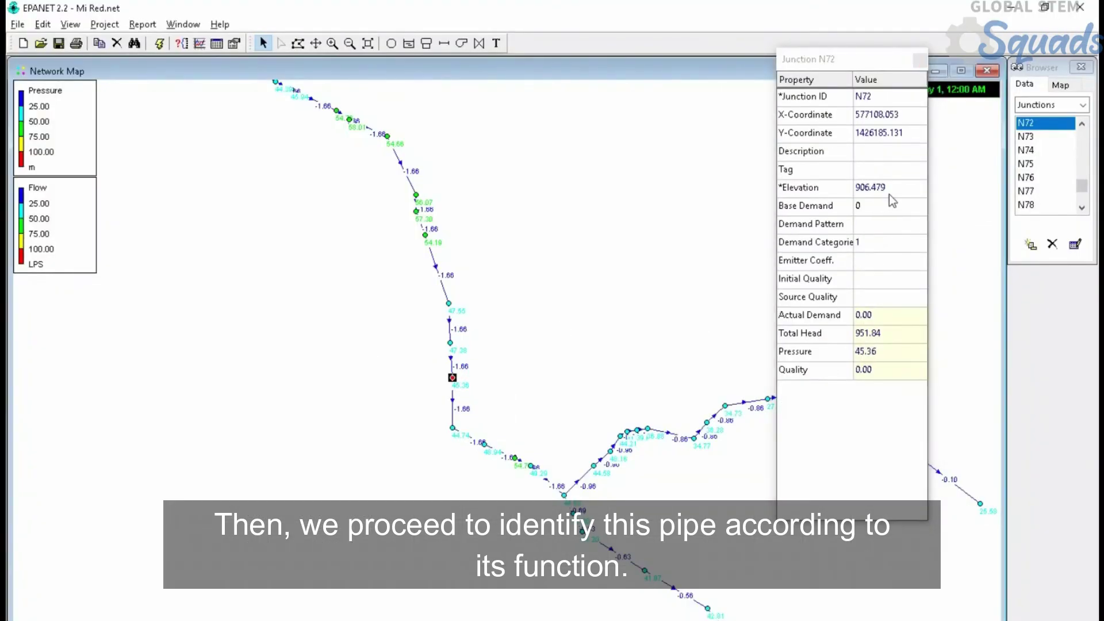
pyautogui.click(452, 402)
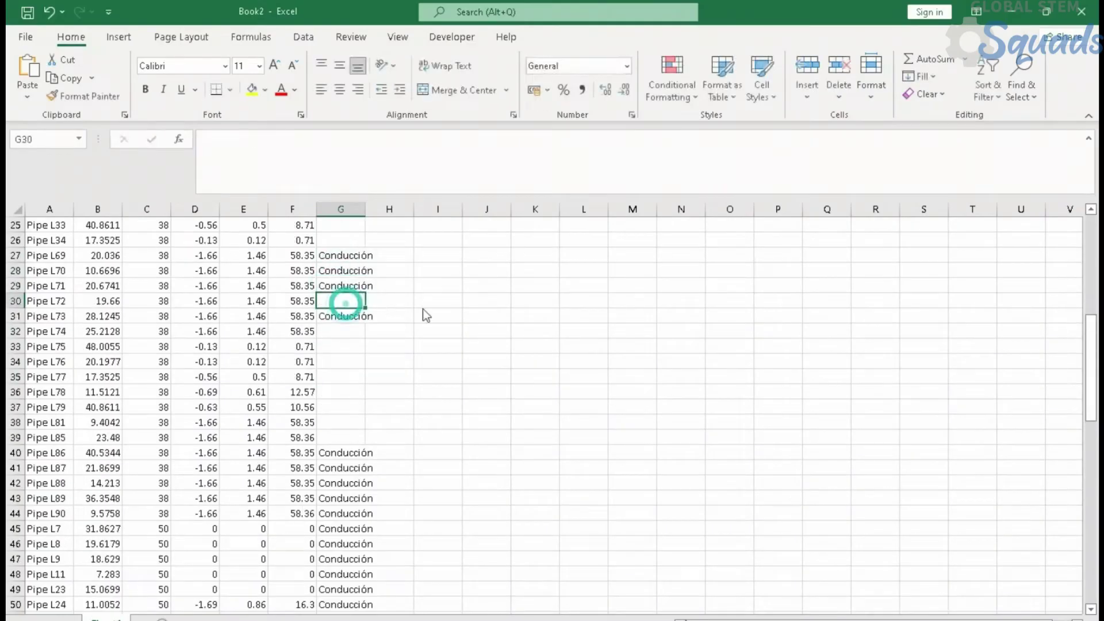
# Move the Property Editor clear of the network and start finding a link by ID 'L'.
pyautogui.moveTo(854, 62); pyautogui.dragTo(290, 133)
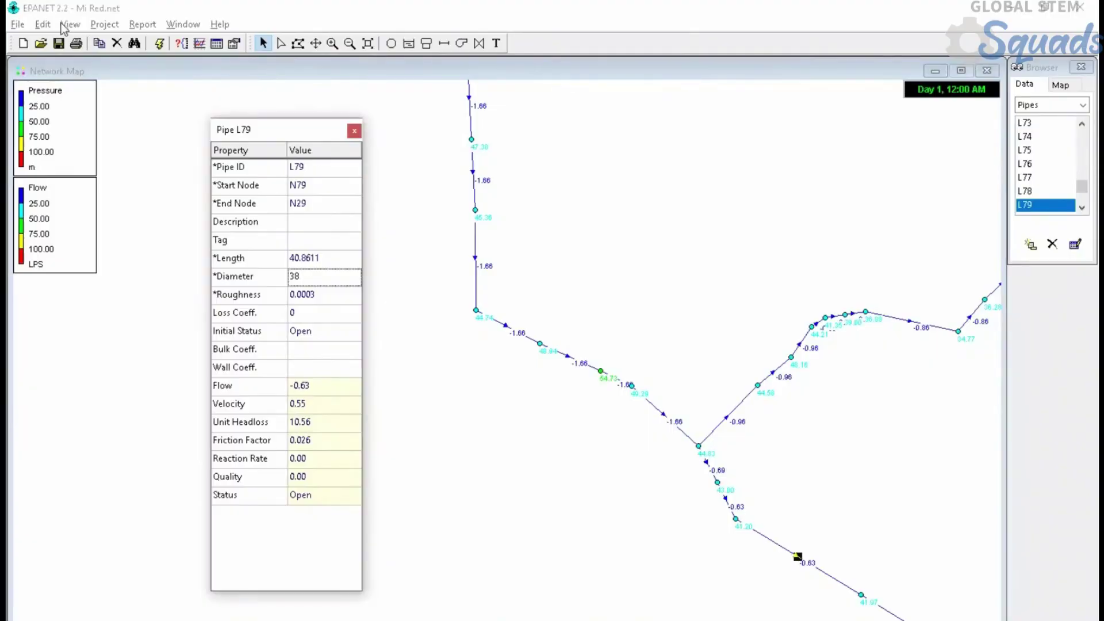
pyautogui.hotkey('ctrl', 'f')
pyautogui.write('L')
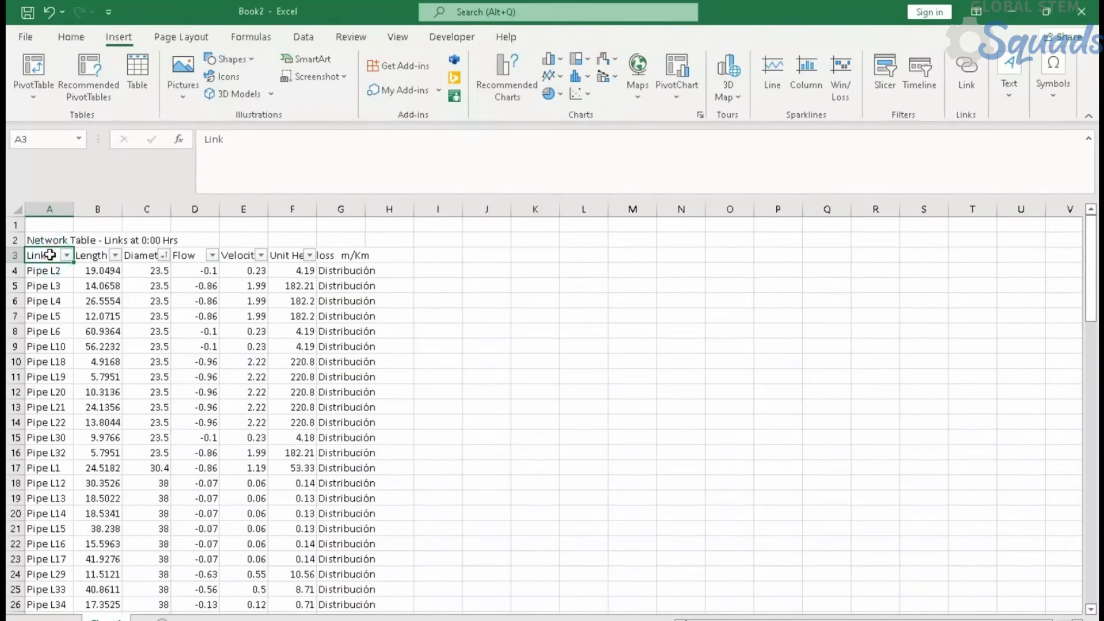
# Wrap the text of the table's header row 3.
pyautogui.hotkey('ctrl', 'a')
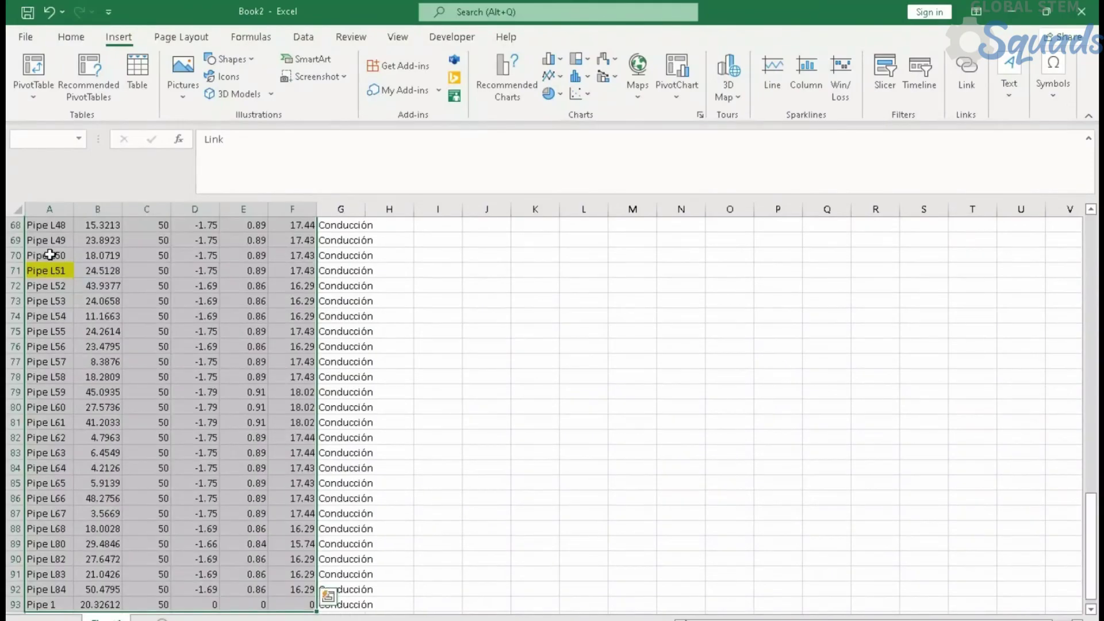
pyautogui.hotkey('shift', 'Right')
pyautogui.click(321, 290)
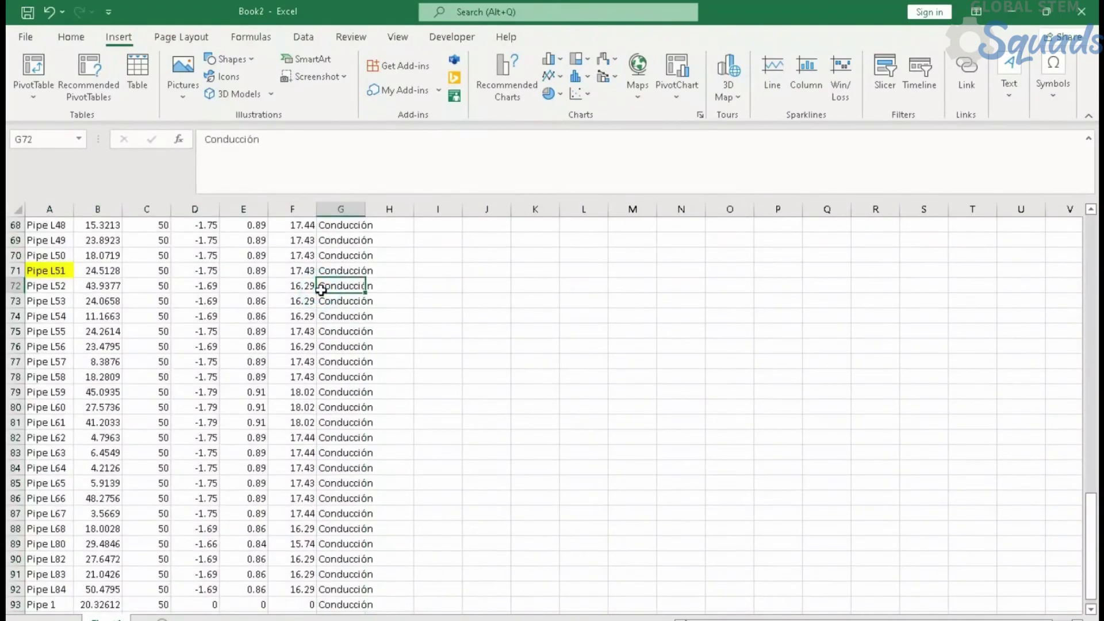
pyautogui.hotkey('ctrl', 'Up')
pyautogui.click(340, 255)
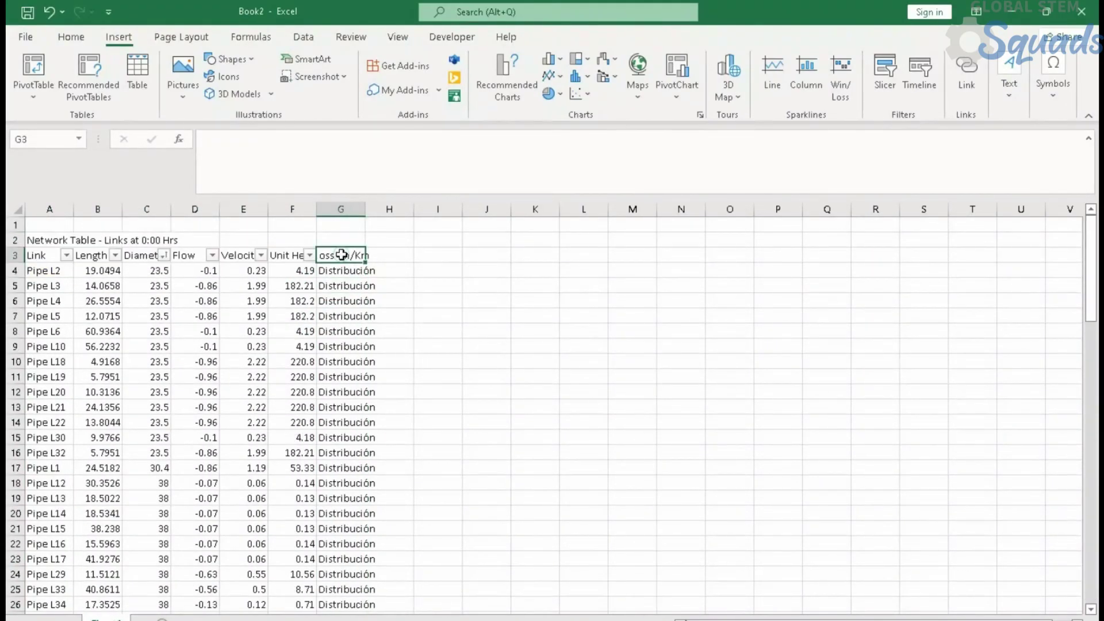
pyautogui.click(16, 255)
pyautogui.click(71, 36)
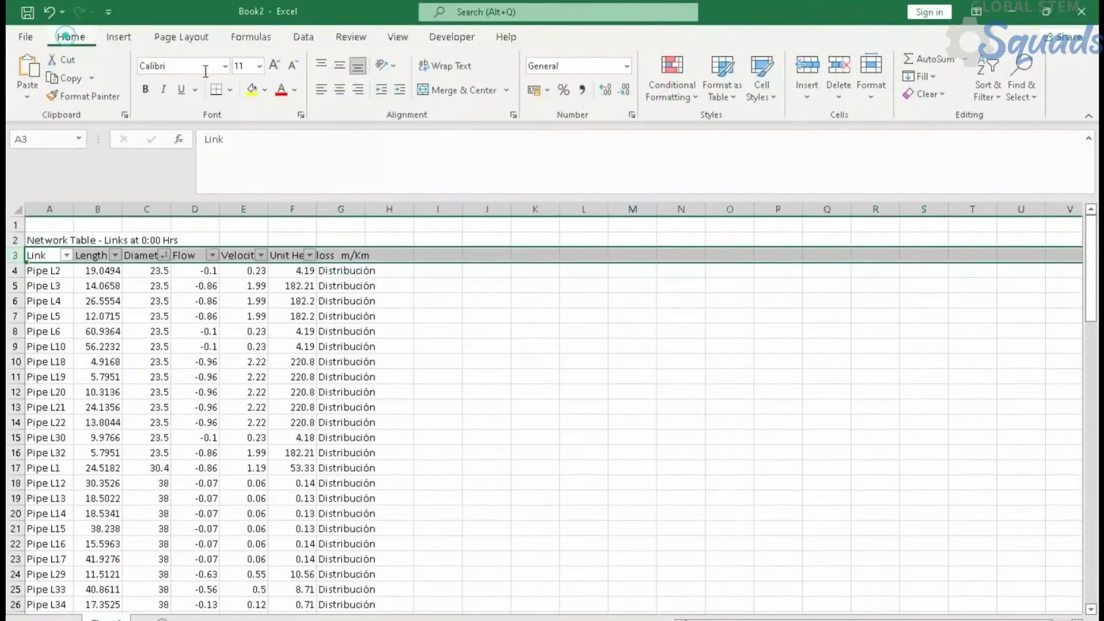
pyautogui.click(446, 66)
# Widen column G and give it the heading 'Tipo de tubería'.
pyautogui.click(350, 269)
pyautogui.moveTo(365, 209); pyautogui.dragTo(407, 209)
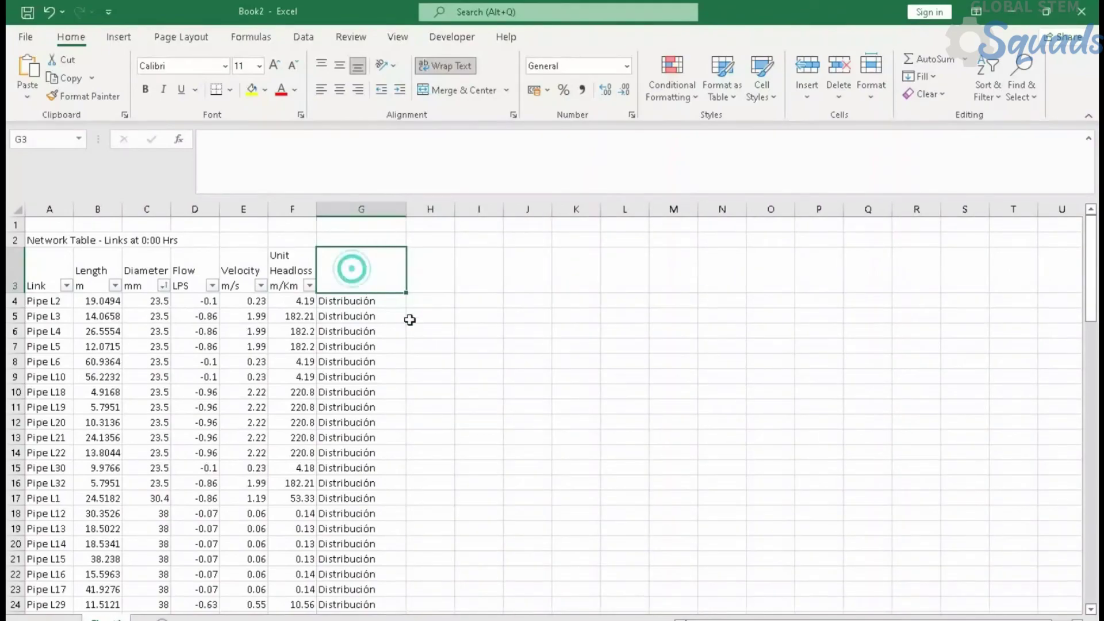
pyautogui.write('Tipo de tuber')
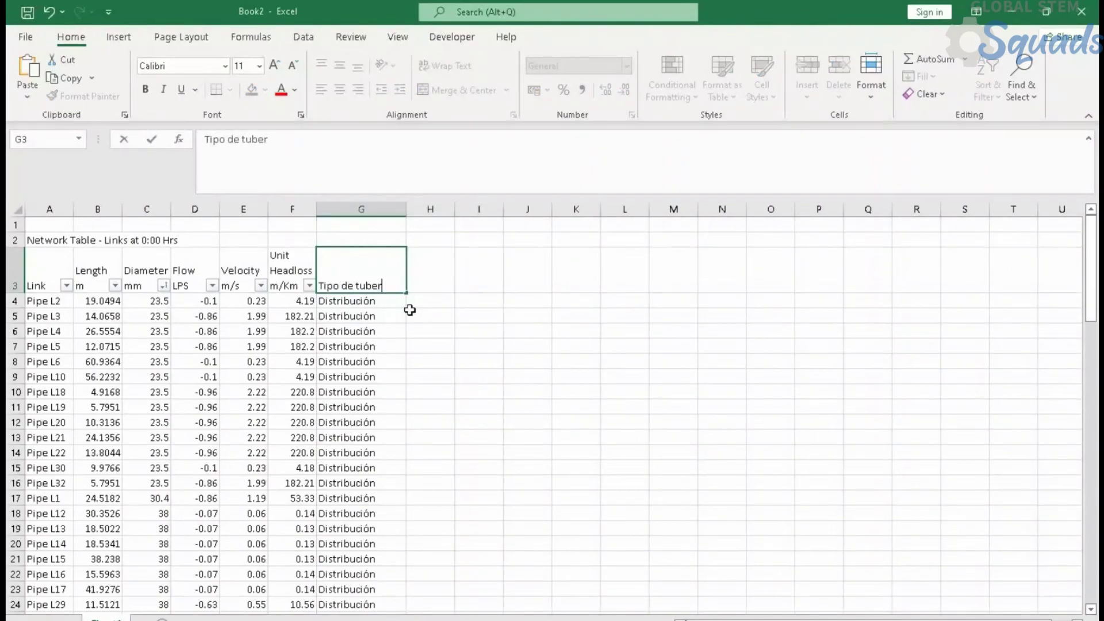
pyautogui.write('ía')
pyautogui.press('Return')
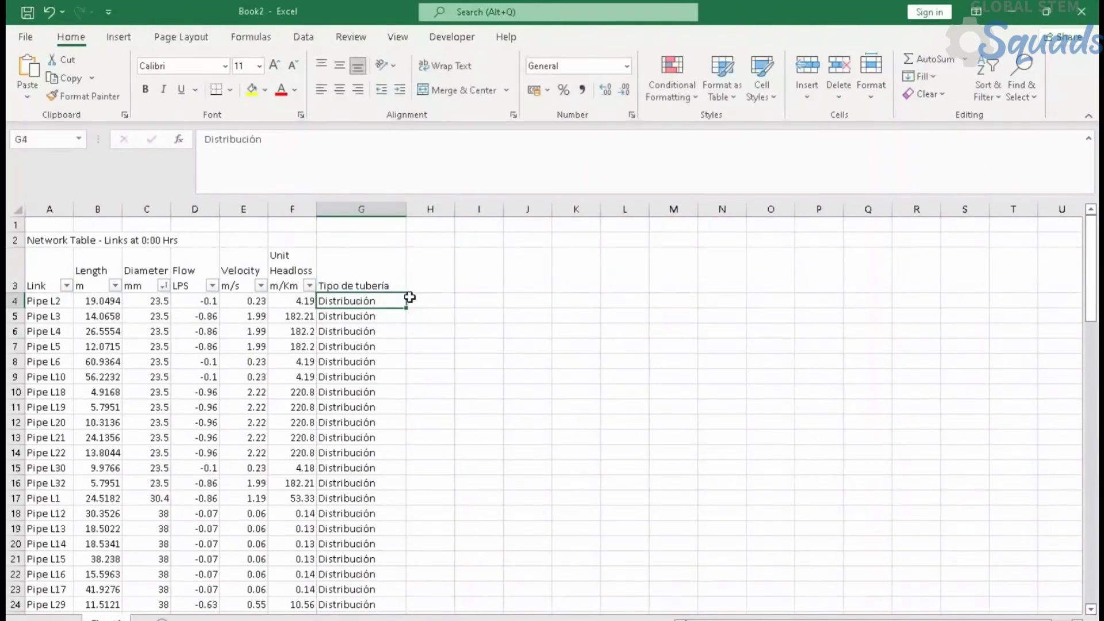
# Toggle AutoFilter on and off for the pipe table.
pyautogui.click(30, 270)
pyautogui.click(988, 78)
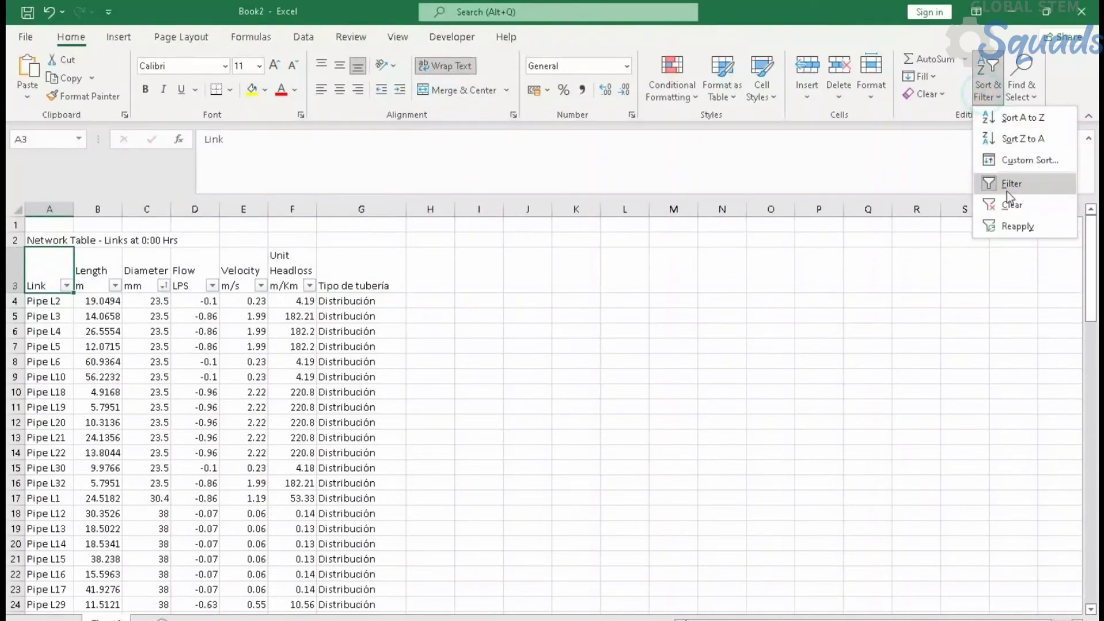
pyautogui.click(1006, 192)
pyautogui.hotkey('ctrl', 'shift', 'End')
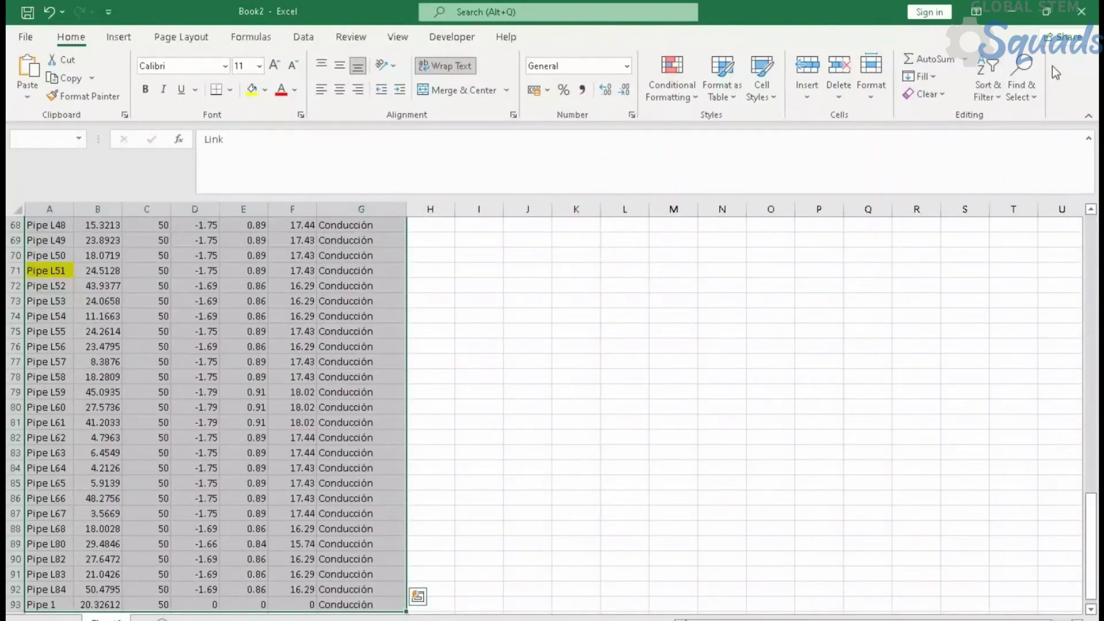
pyautogui.click(987, 77)
pyautogui.click(1006, 190)
# Select the pipe table A3:G93 from the Link header down to row 93.
pyautogui.click(365, 254)
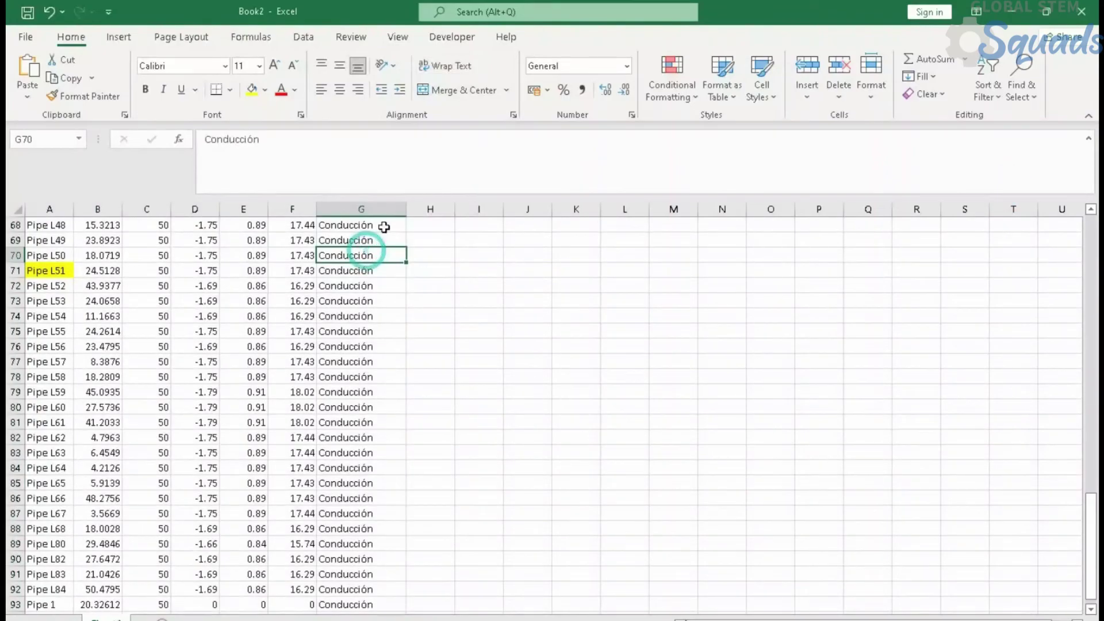
pyautogui.hotkey('ctrl', 'Home')
pyautogui.press('Down')
pyautogui.press('Down')
pyautogui.hotkey('ctrl', 'shift', 'End')
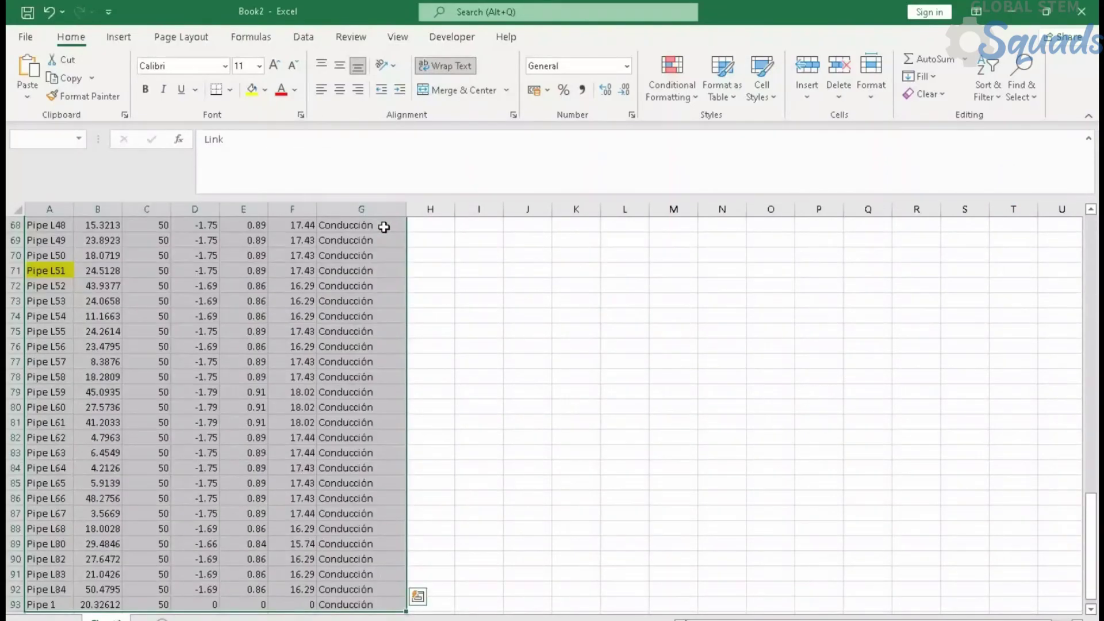
pyautogui.click(133, 36)
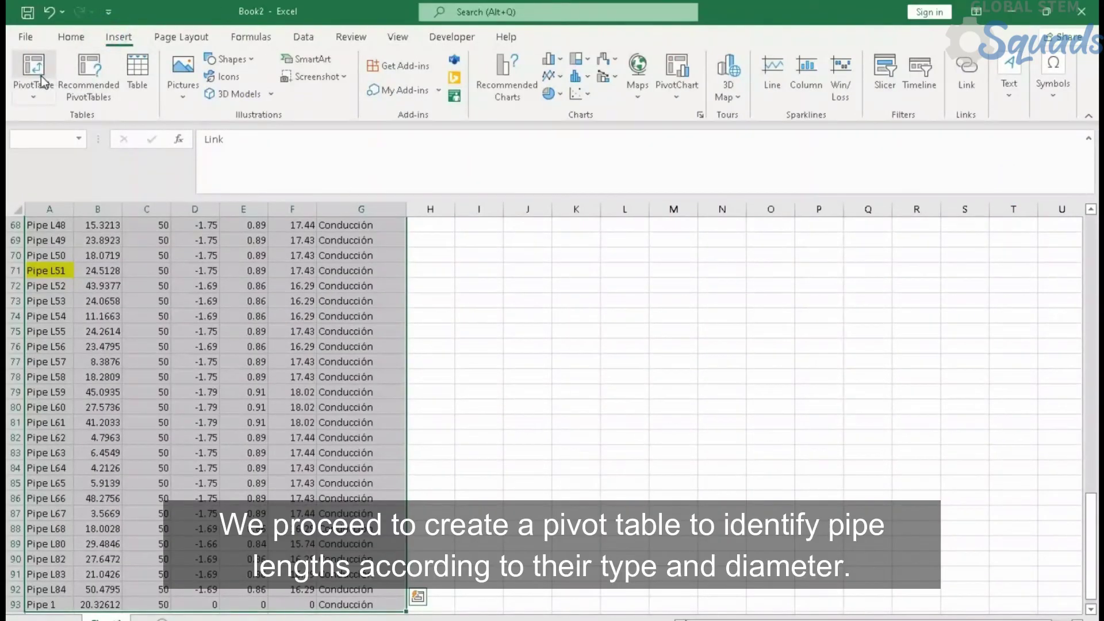
# Create a PivotTable on a new sheet with Link, Length, Diameter and Tipo de tubería fields.
pyautogui.click(34, 69)
pyautogui.click(474, 544)
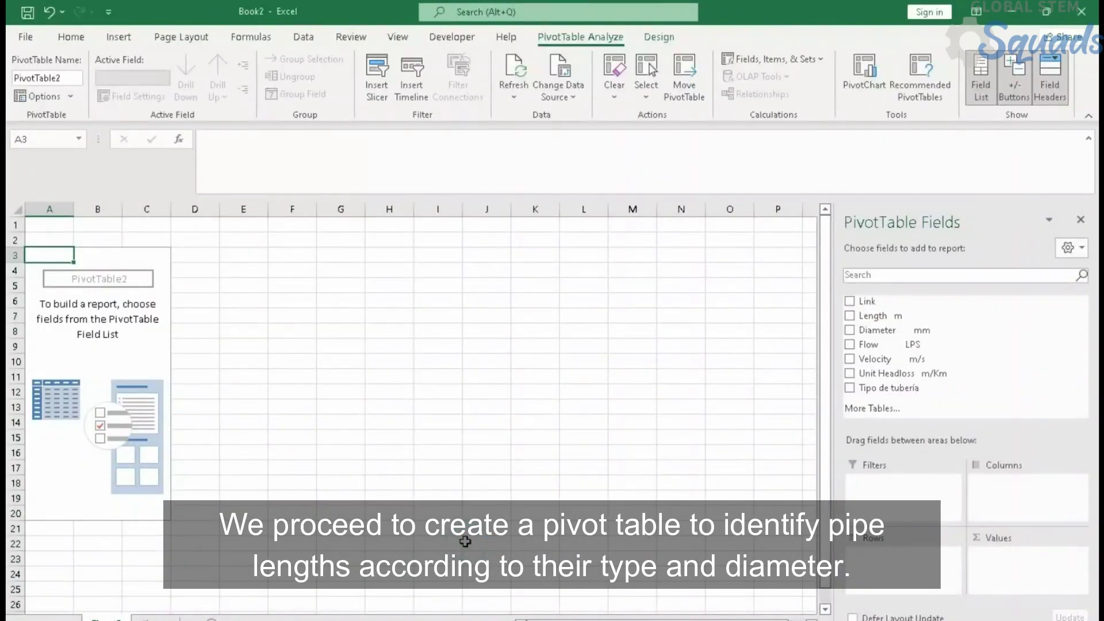
pyautogui.click(127, 394)
pyautogui.click(849, 300)
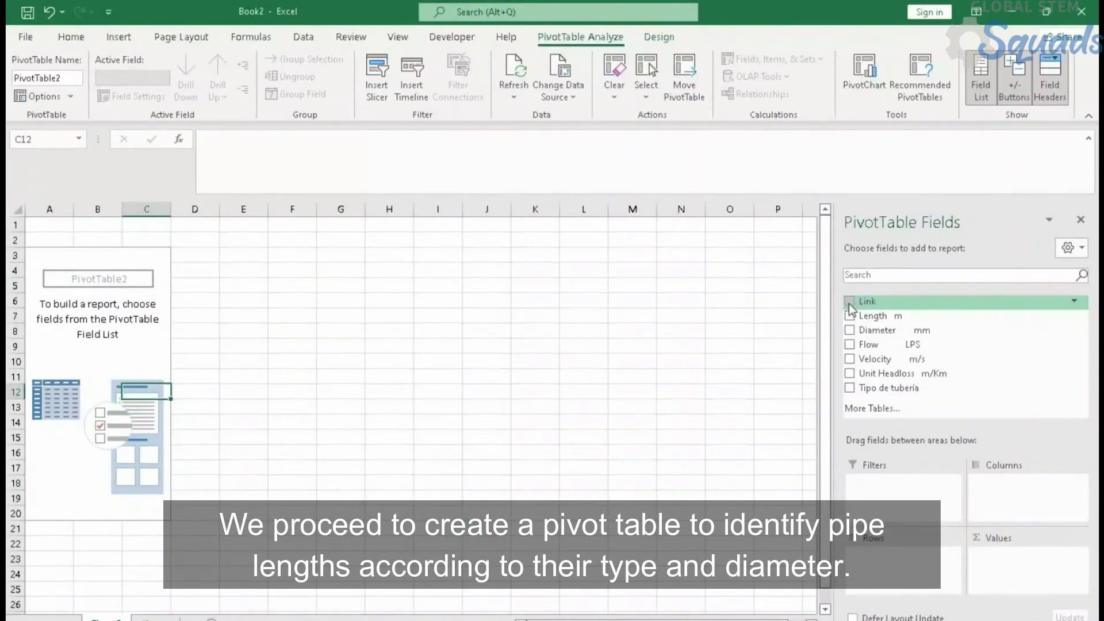
pyautogui.click(849, 316)
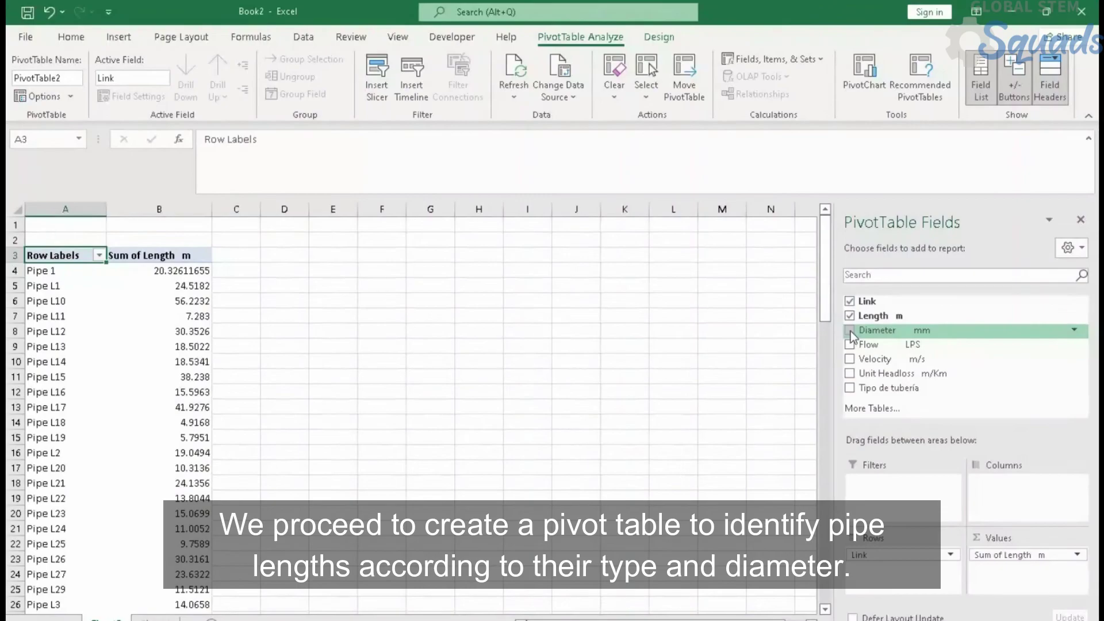
pyautogui.click(850, 330)
pyautogui.click(849, 388)
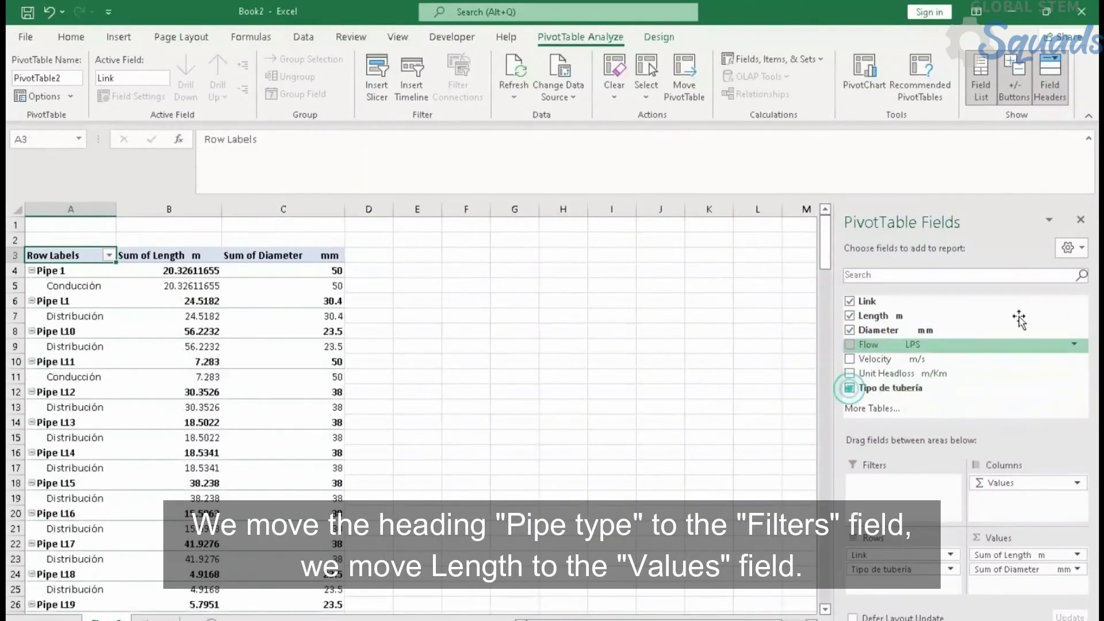
# Move Tipo de tubería to Filters and order Diameter above Link in Rows.
pyautogui.moveTo(906, 575); pyautogui.dragTo(899, 483)
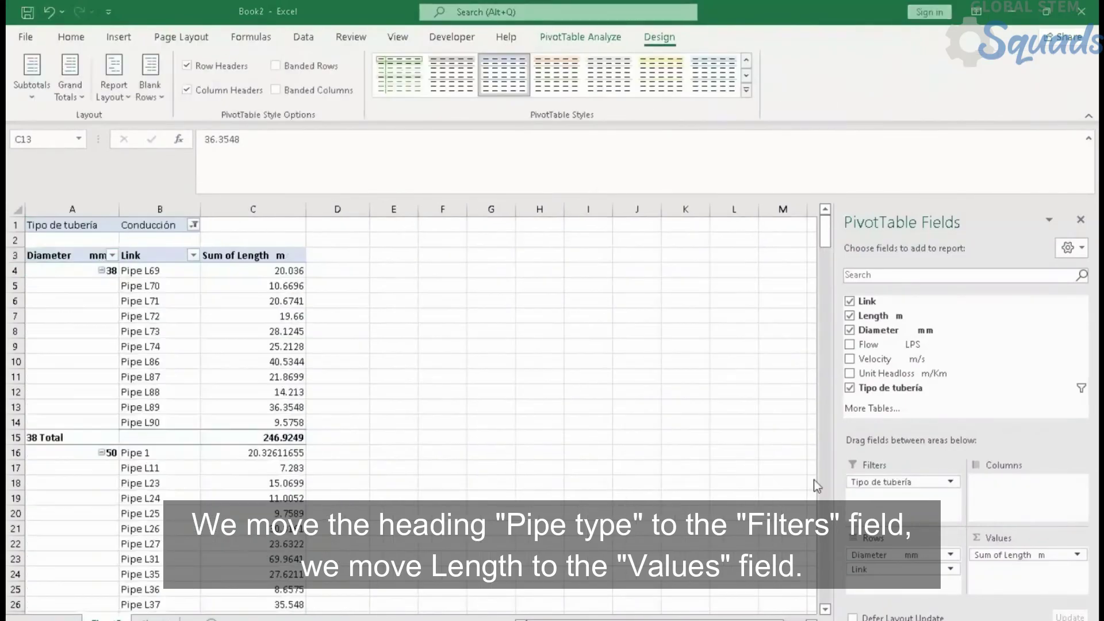
pyautogui.click(882, 486)
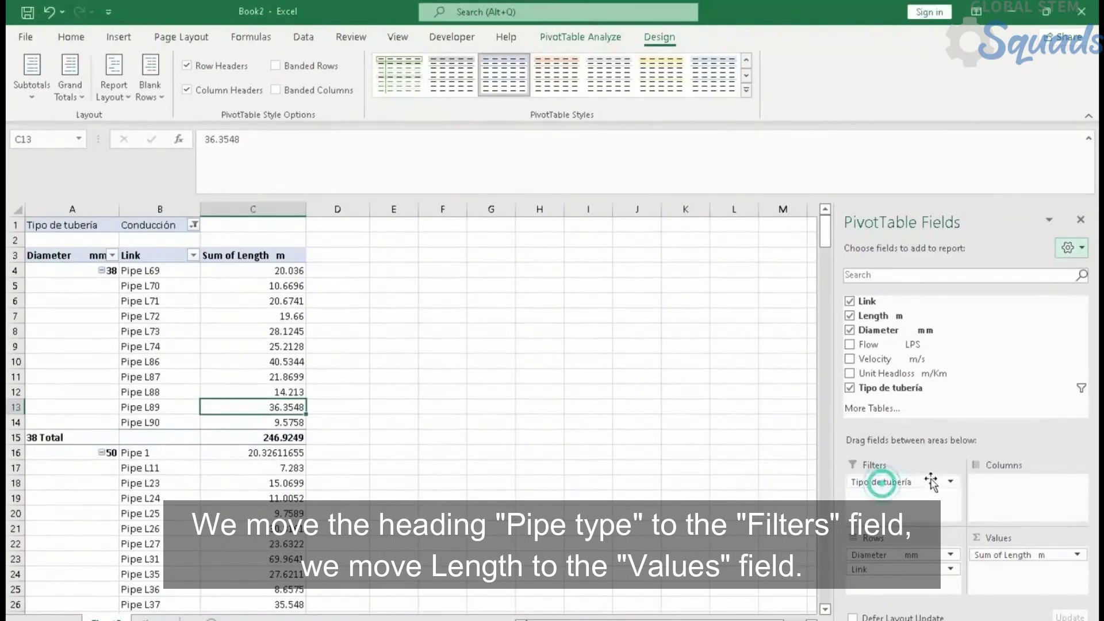
pyautogui.click(860, 555)
pyautogui.click(871, 569)
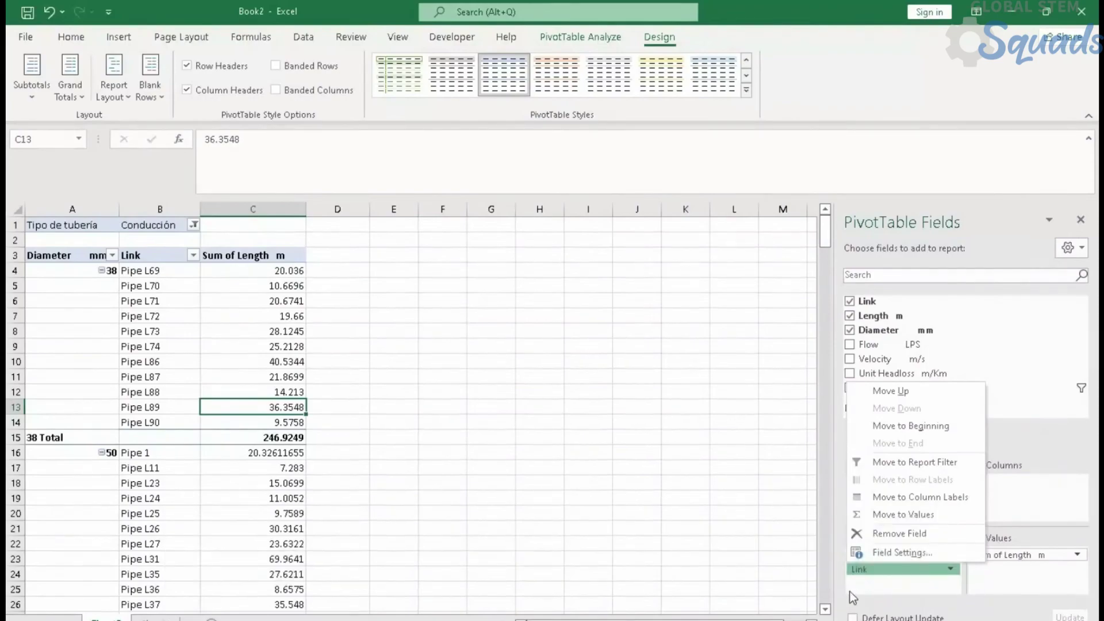
pyautogui.press('Escape')
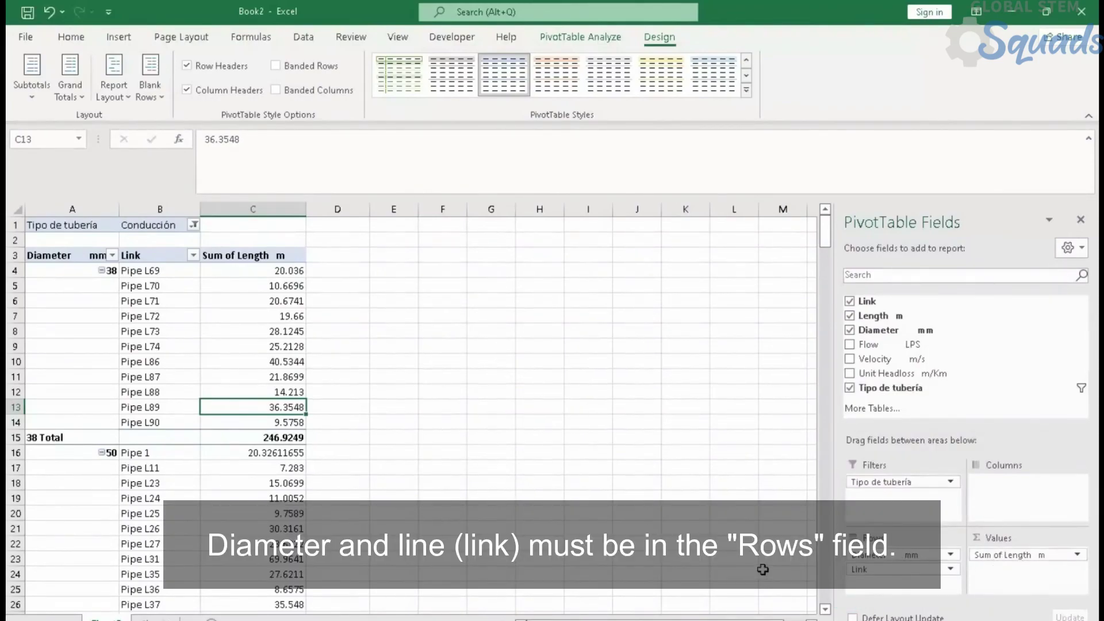
# Put diameter subtotals at group bottoms and enable grand totals for rows and columns, totalling 1339.422217.
pyautogui.click(32, 81)
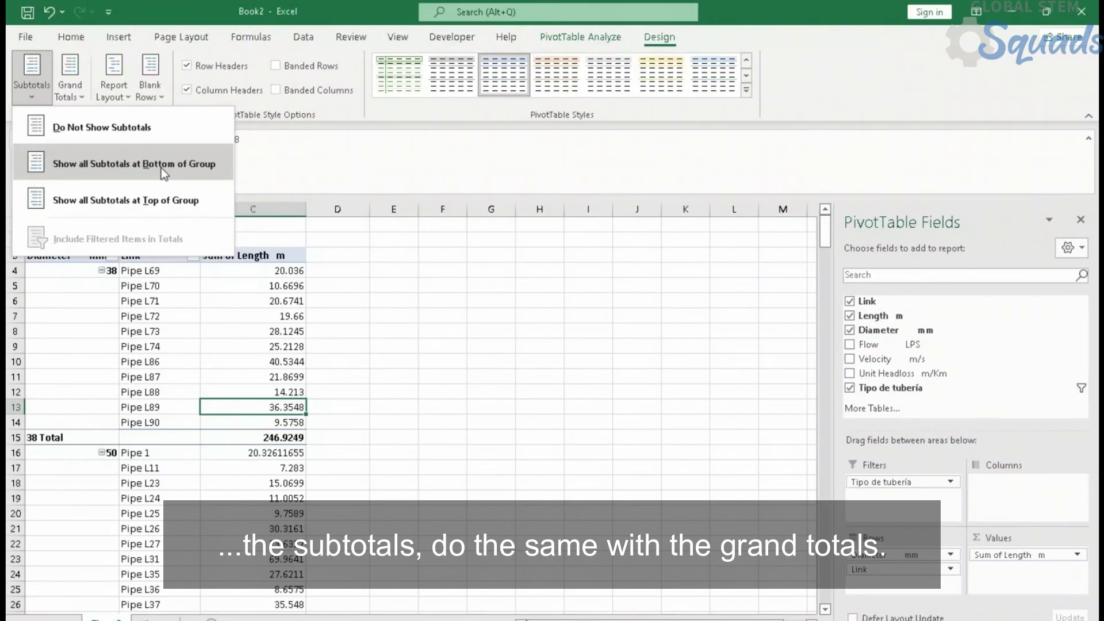
pyautogui.click(196, 152)
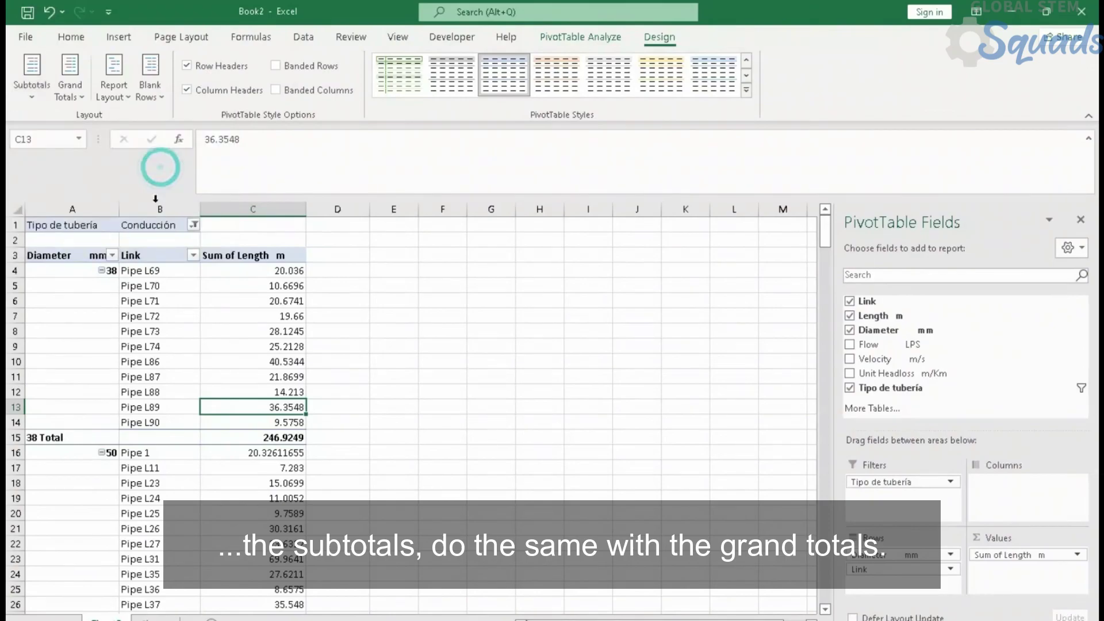
pyautogui.click(81, 88)
pyautogui.click(148, 128)
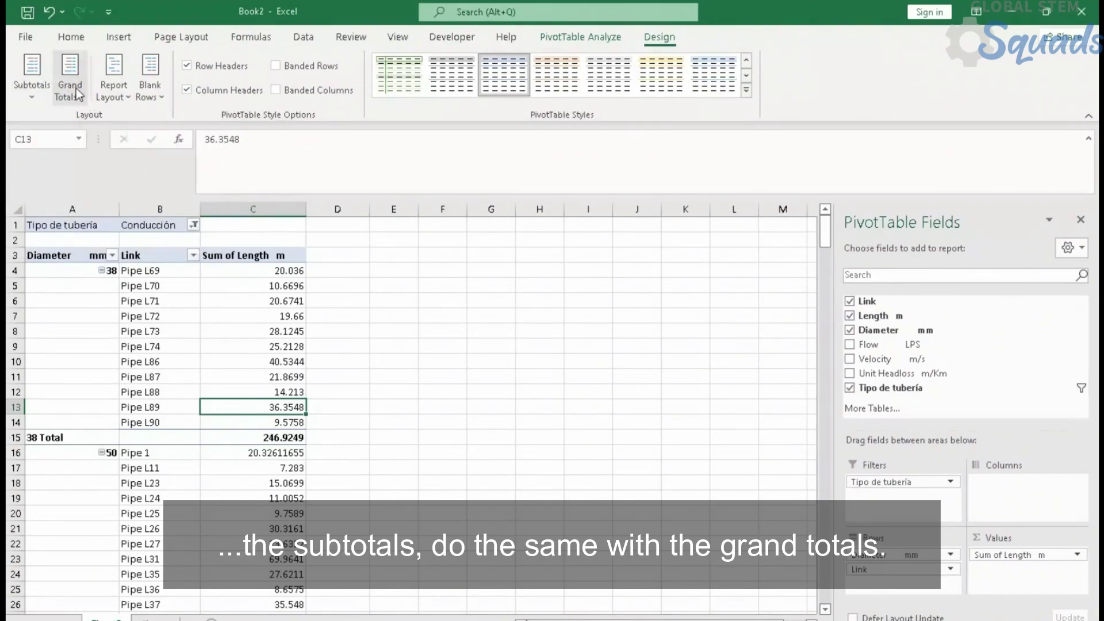
pyautogui.scroll(-19, 193, 425)
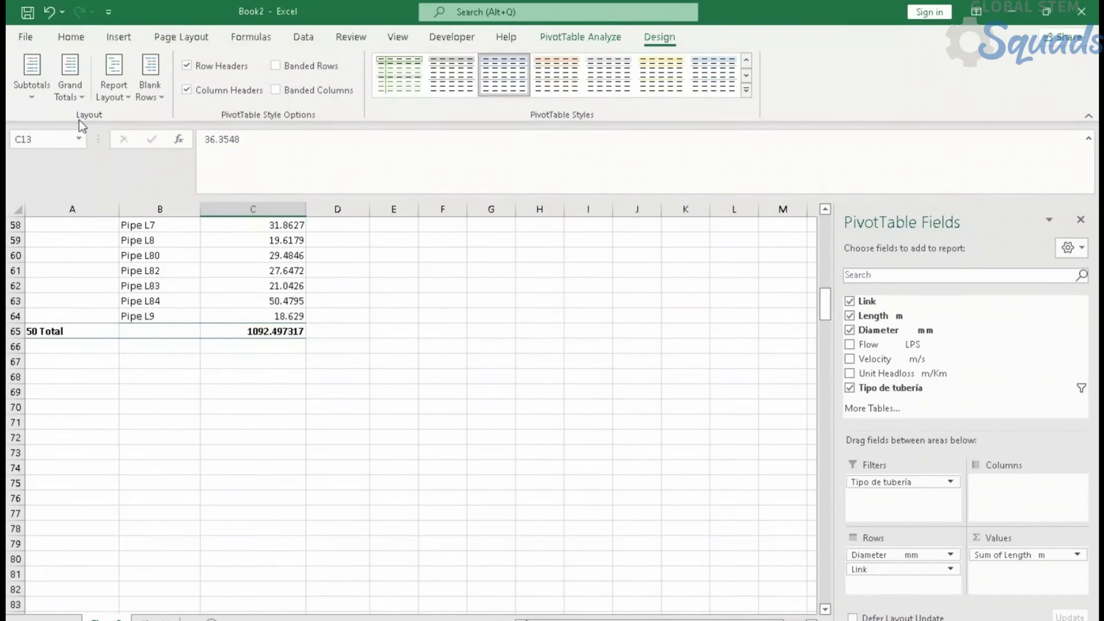
pyautogui.click(72, 68)
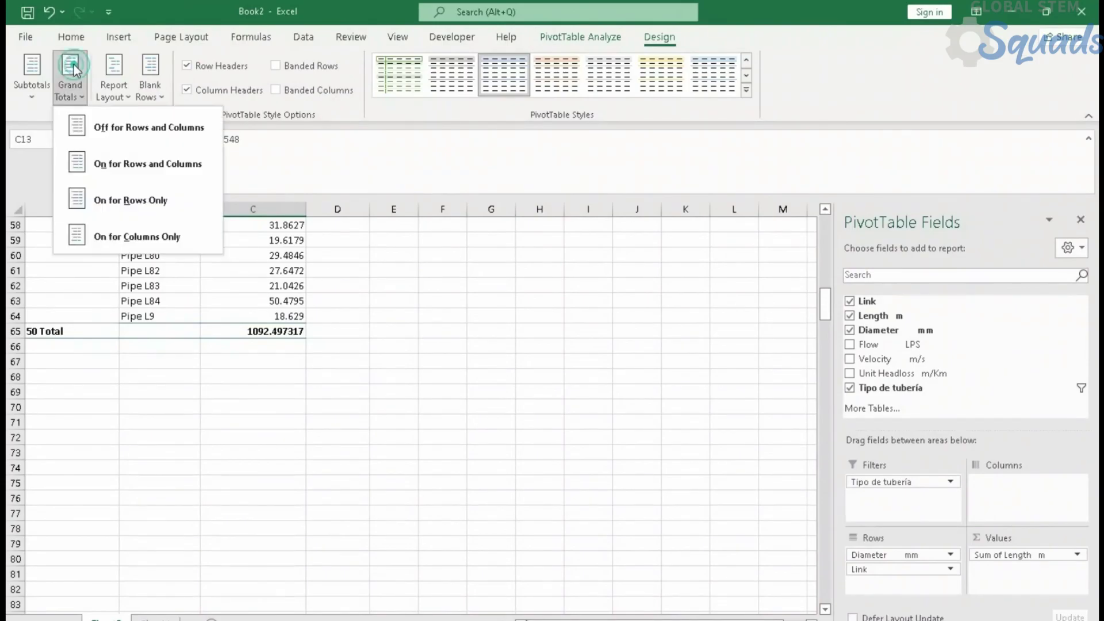
pyautogui.click(121, 165)
pyautogui.click(258, 347)
pyautogui.scroll(2, 172, 276)
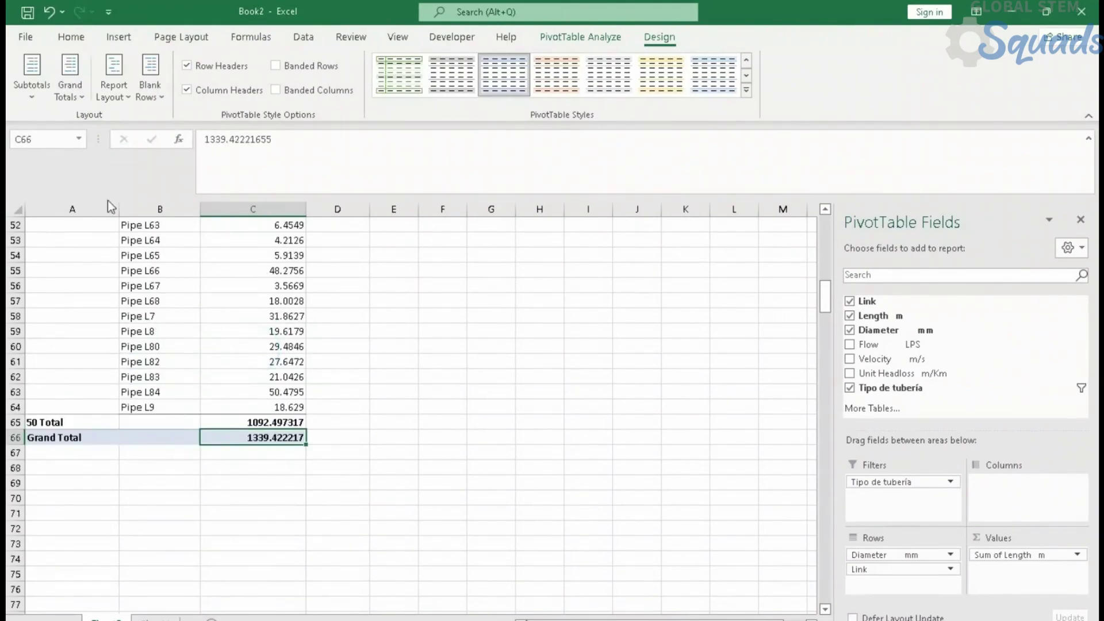
pyautogui.click(107, 89)
# Show the pivot in tabular form and filter Tipo de tubería to Distribución.
pyautogui.click(194, 200)
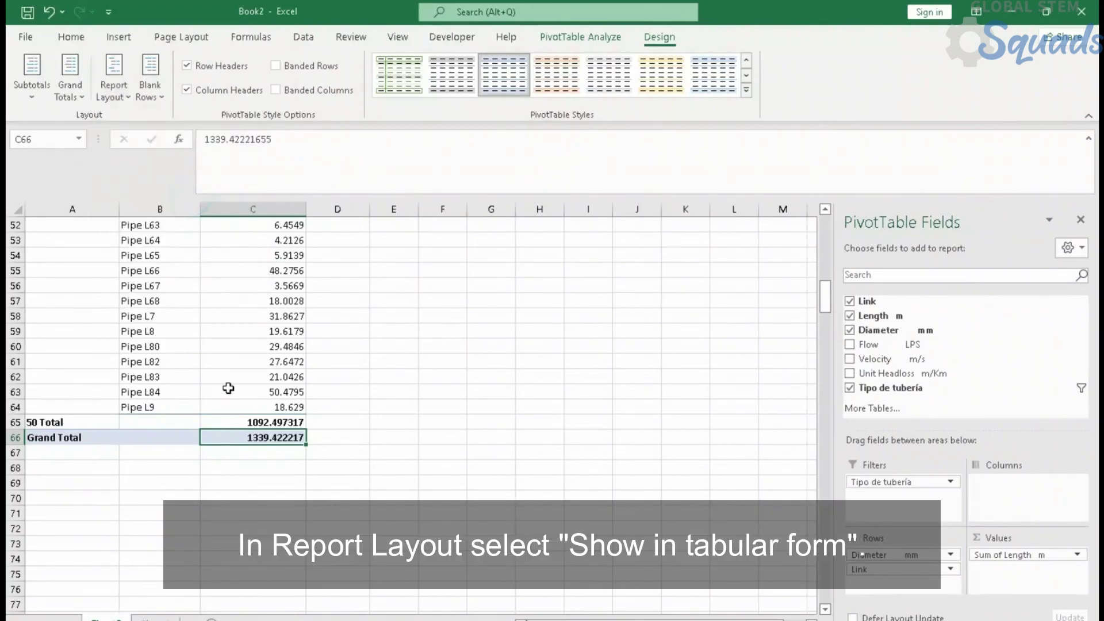
pyautogui.scroll(17, 230, 387)
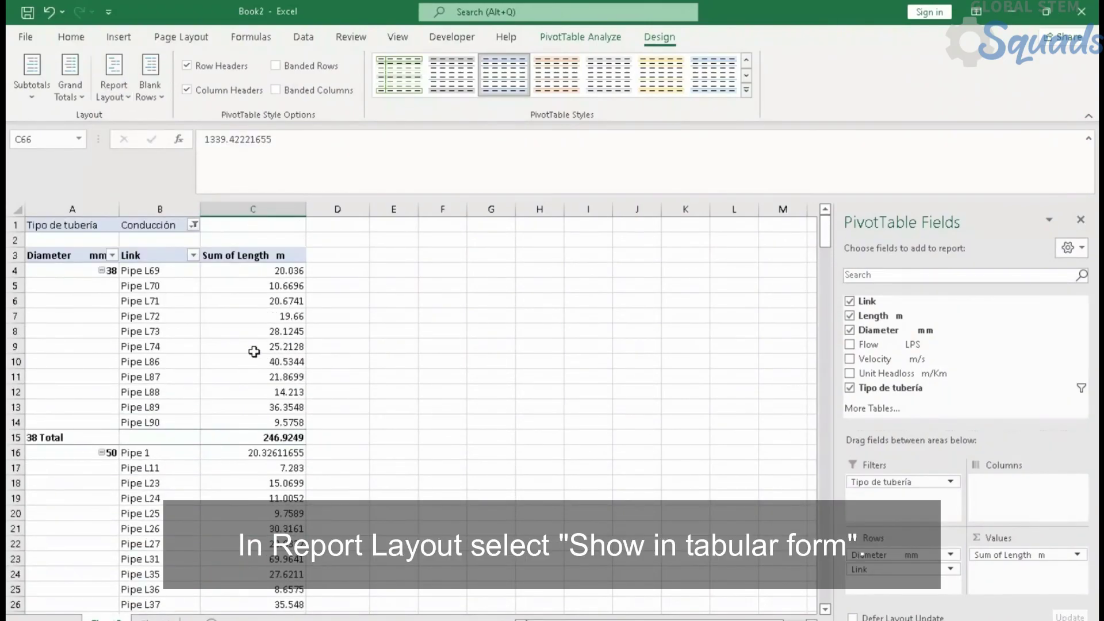
pyautogui.click(191, 224)
pyautogui.click(61, 286)
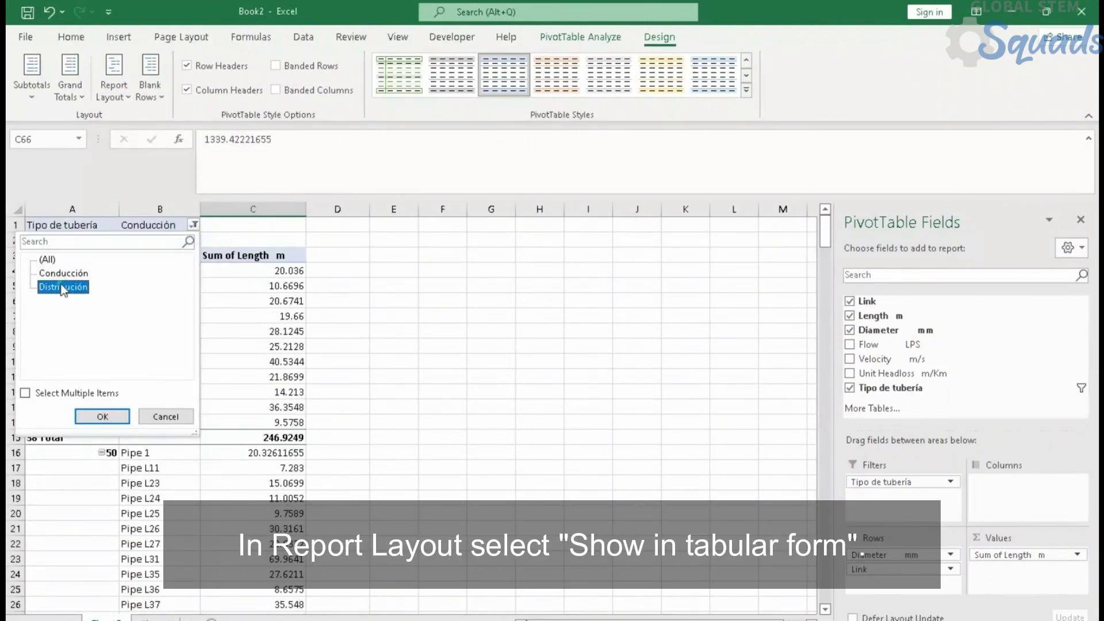
pyautogui.click(115, 417)
# Verify the Distribución subtotals: 38 mm at 403.6896 and 23.5 mm at 263.6389.
pyautogui.scroll(-3, 246, 389)
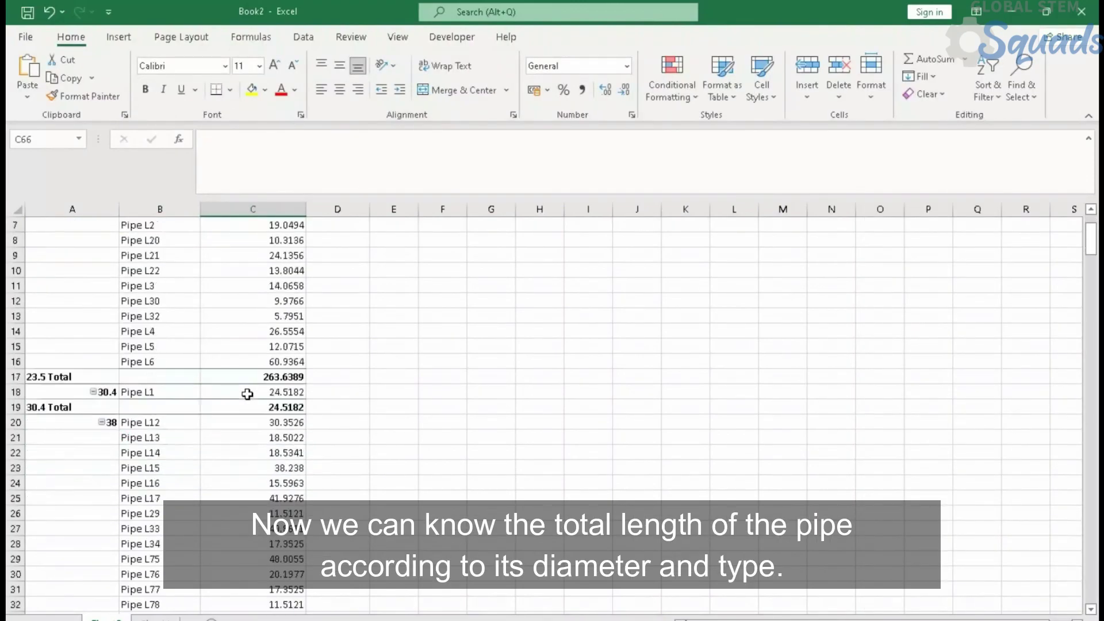
pyautogui.click(248, 402)
pyautogui.scroll(-3, 254, 413)
pyautogui.click(282, 488)
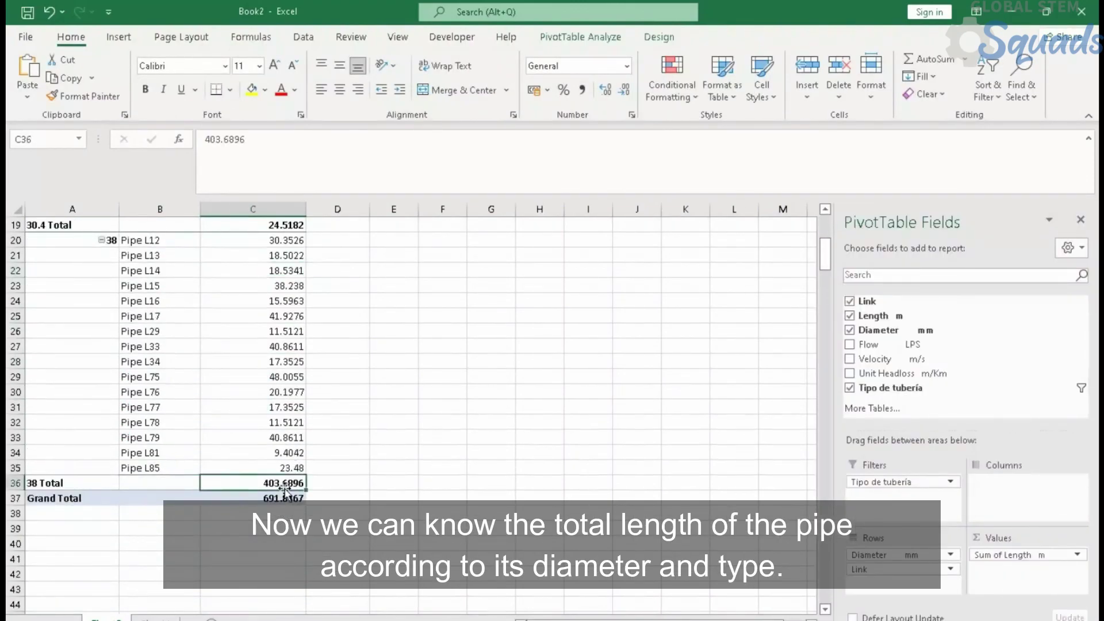
pyautogui.click(86, 242)
pyautogui.scroll(4, 92, 247)
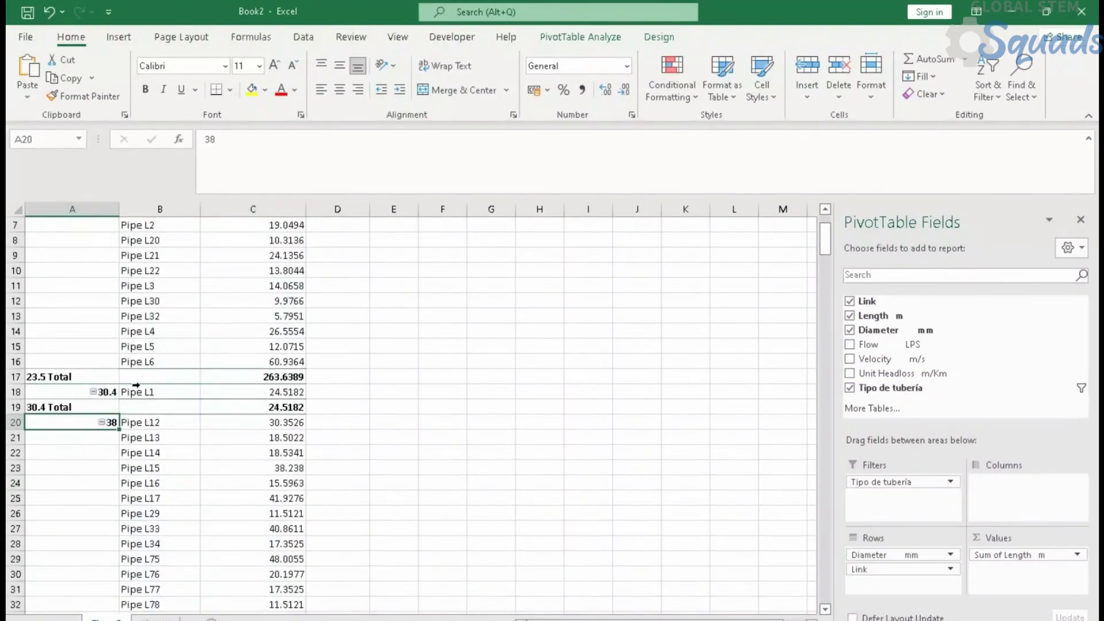
pyautogui.click(292, 392)
pyautogui.click(70, 374)
pyautogui.scroll(2, 259, 389)
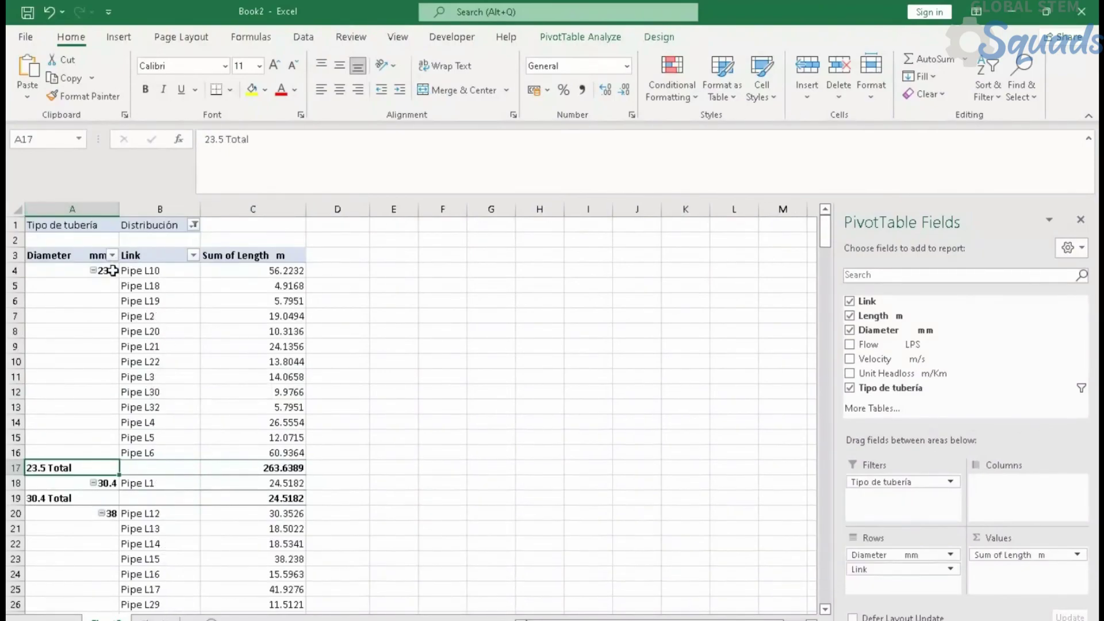
pyautogui.click(276, 471)
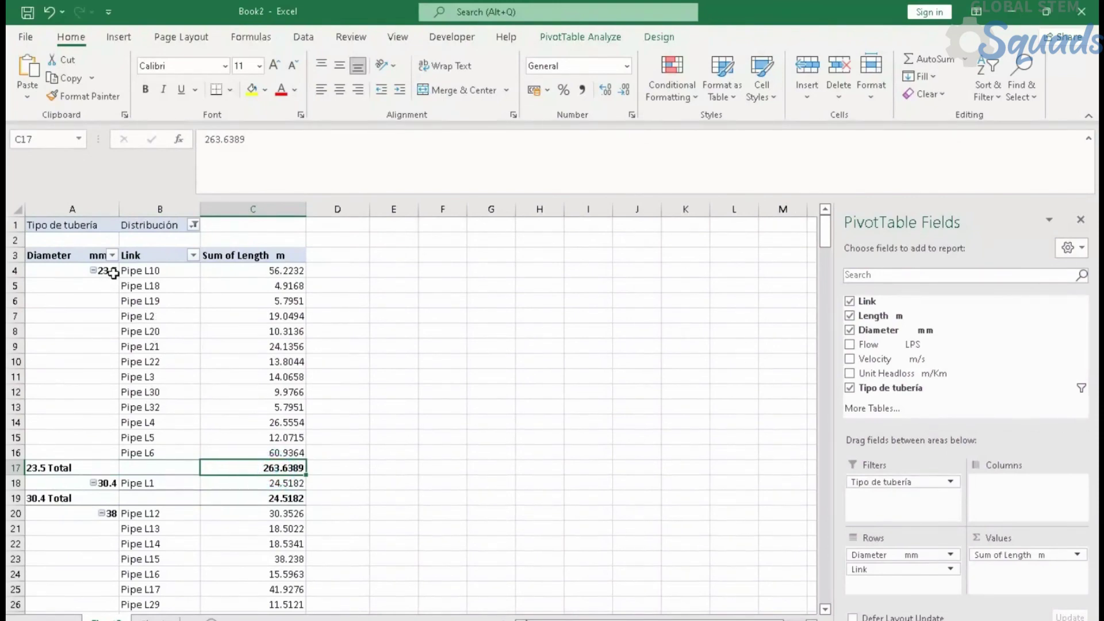